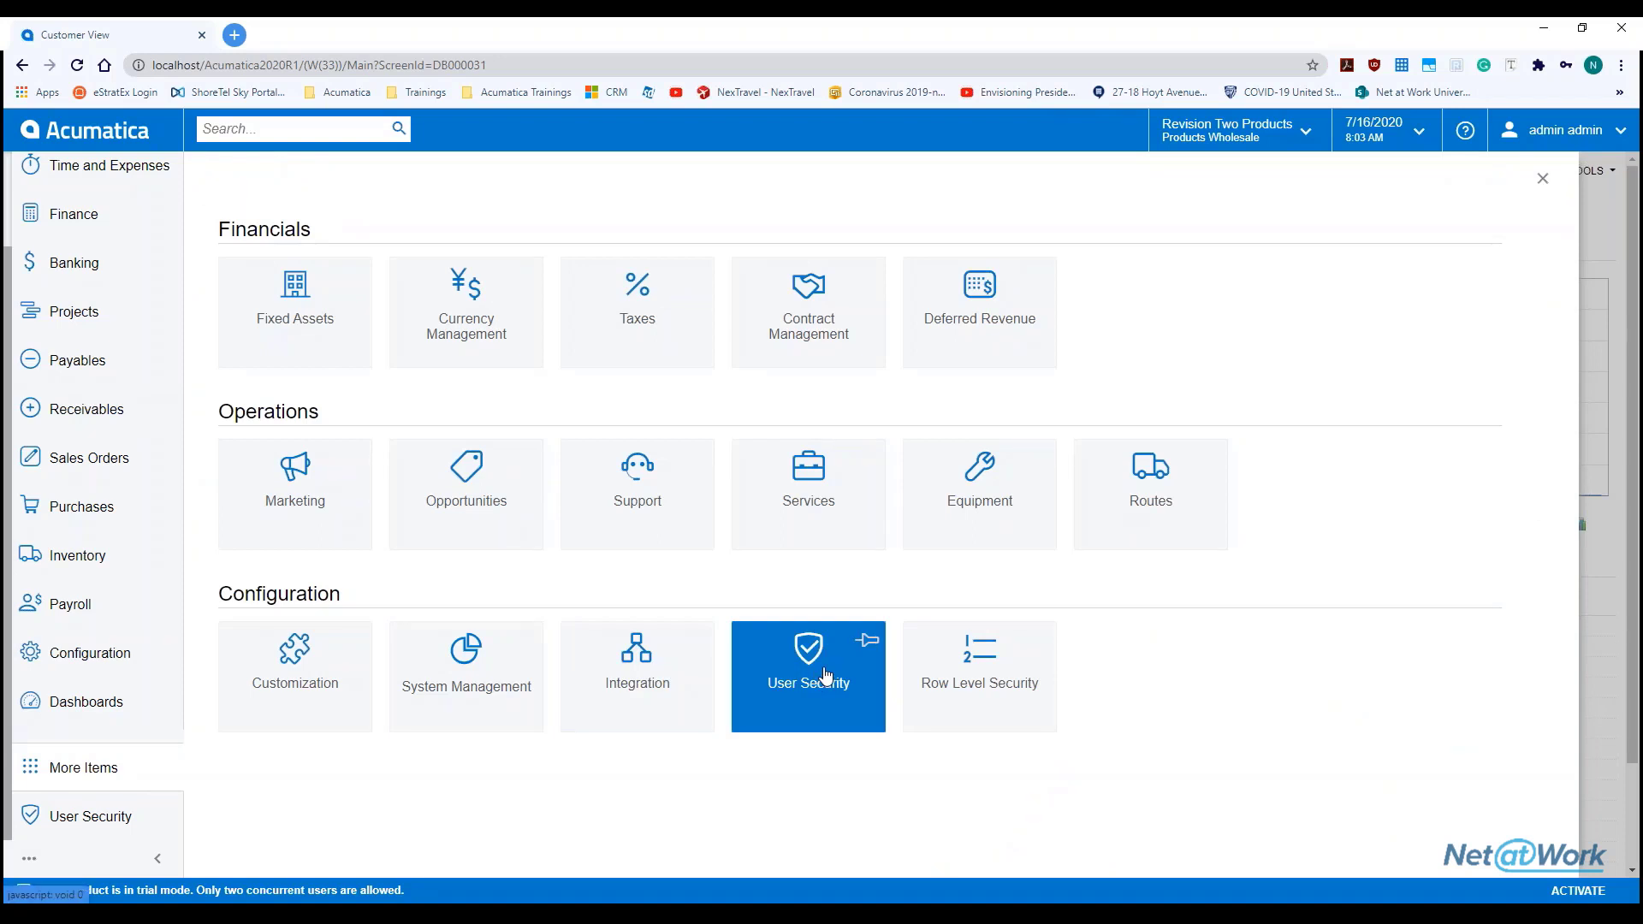
Go from the User Security workspace to the Security Preferences form
left_click(826, 675)
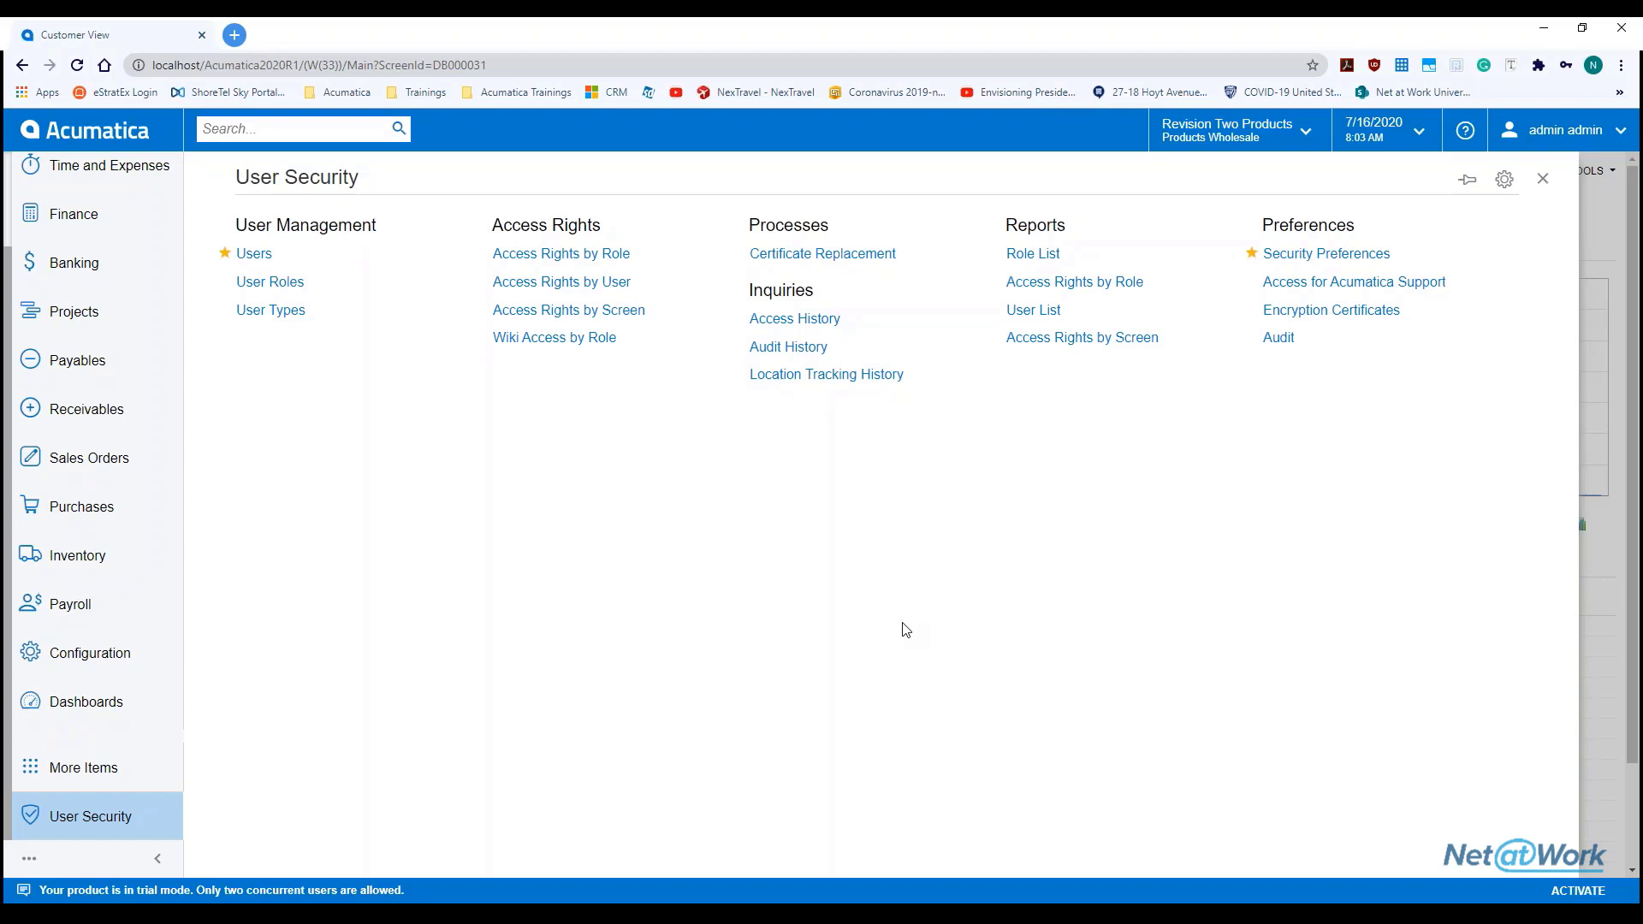
left_click(1353, 262)
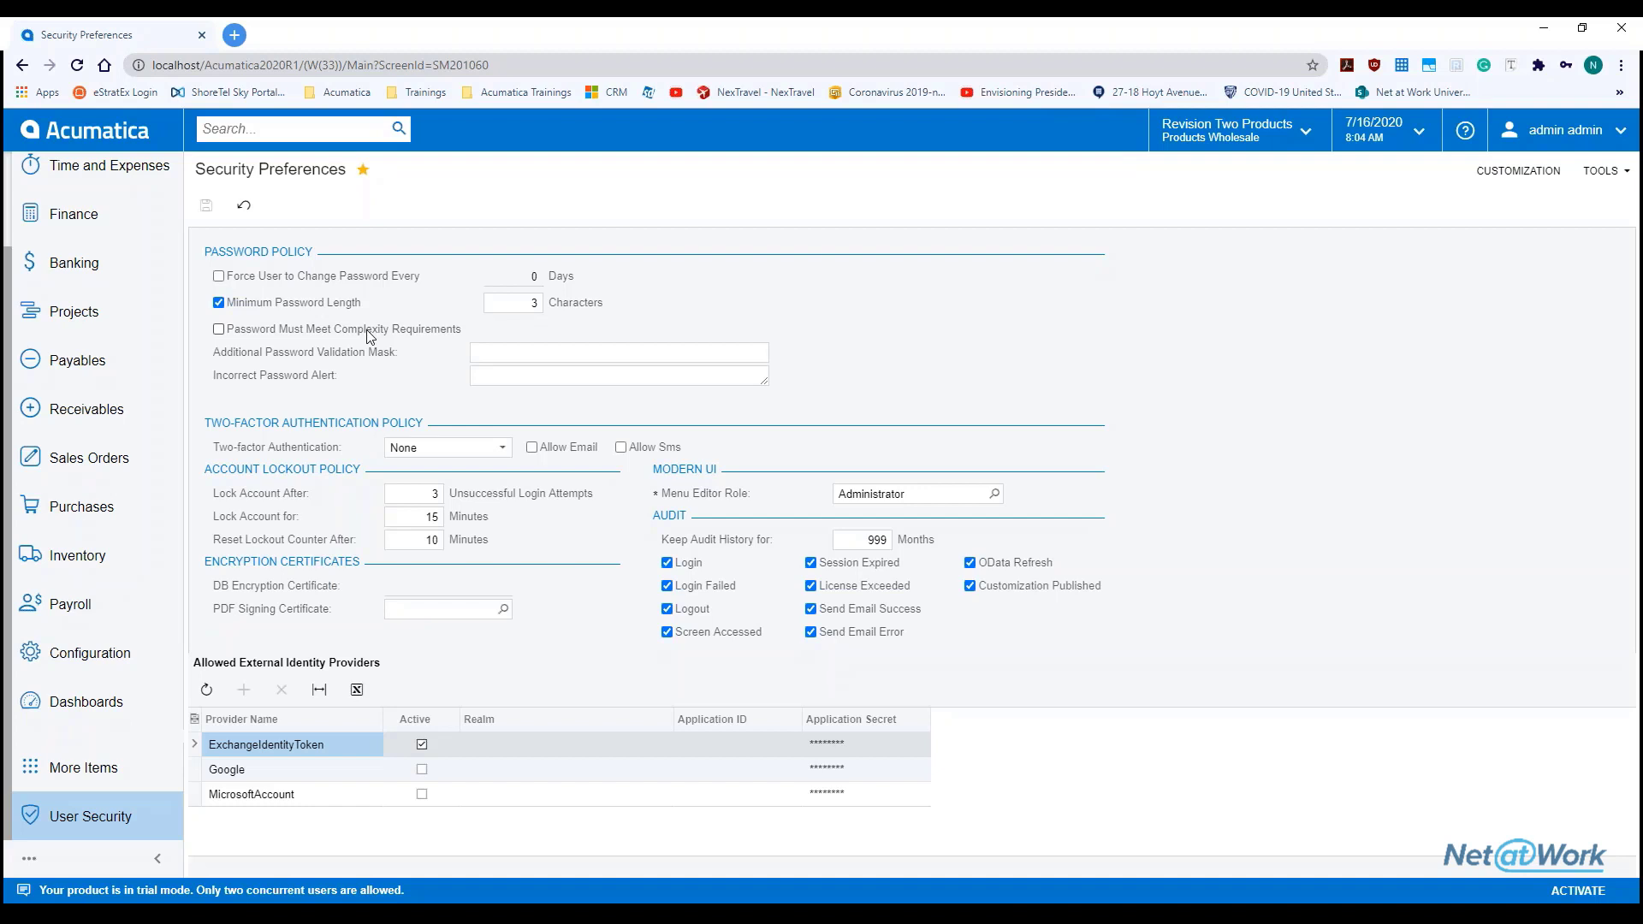
Show the Two-factor Authentication choices: None, Required for Unknown Devices and Required
left_click(520, 377)
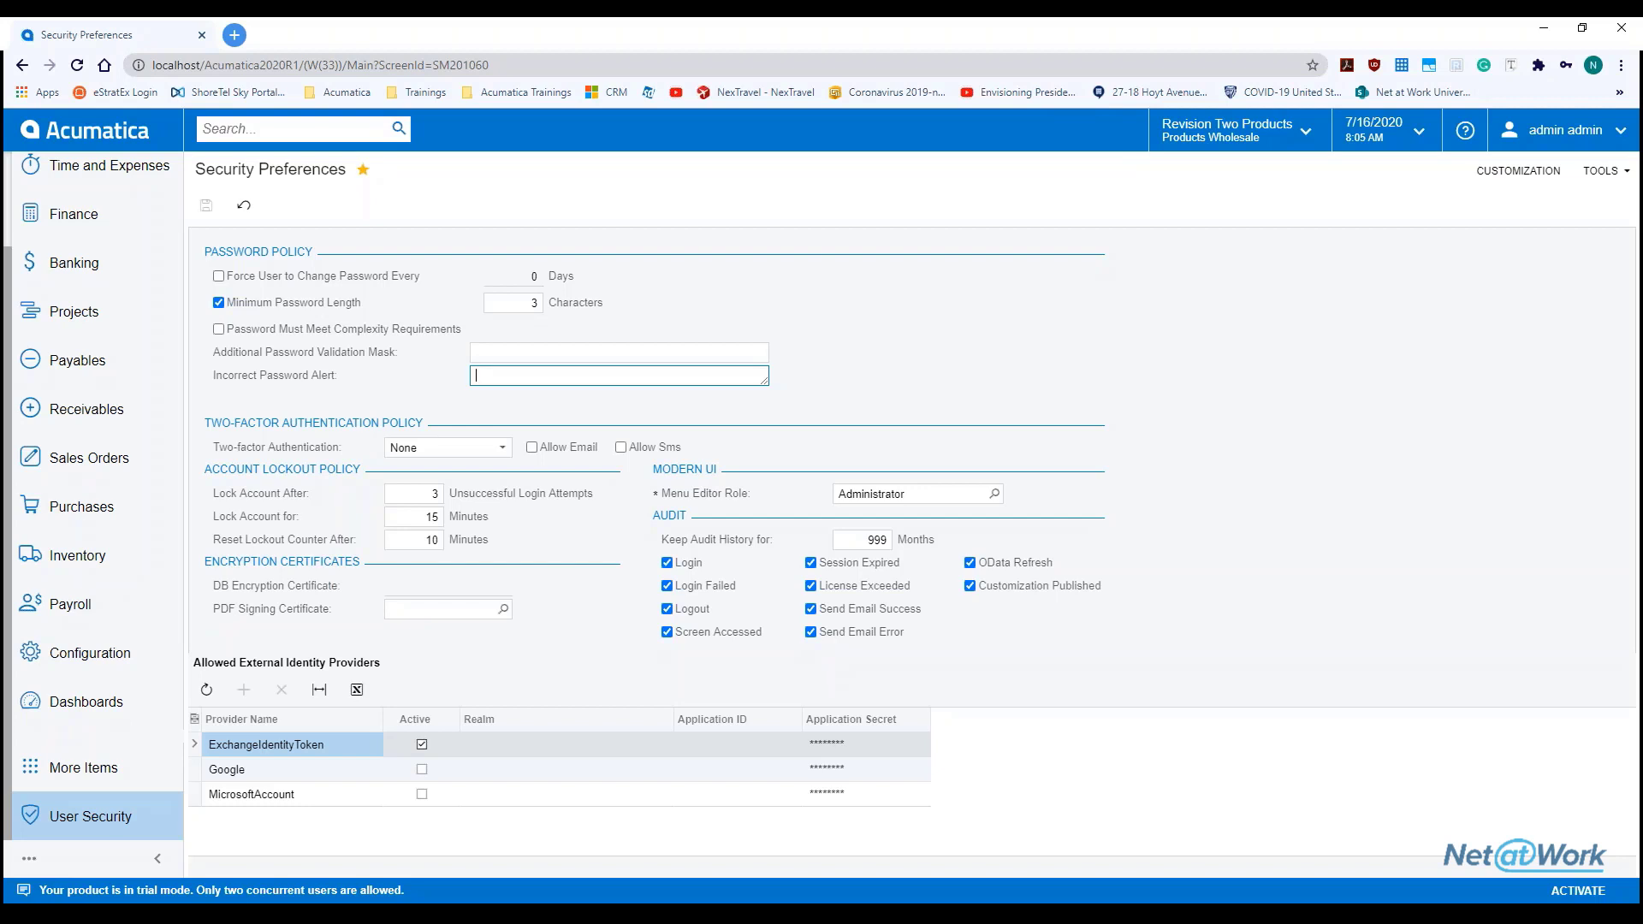
left_click(501, 456)
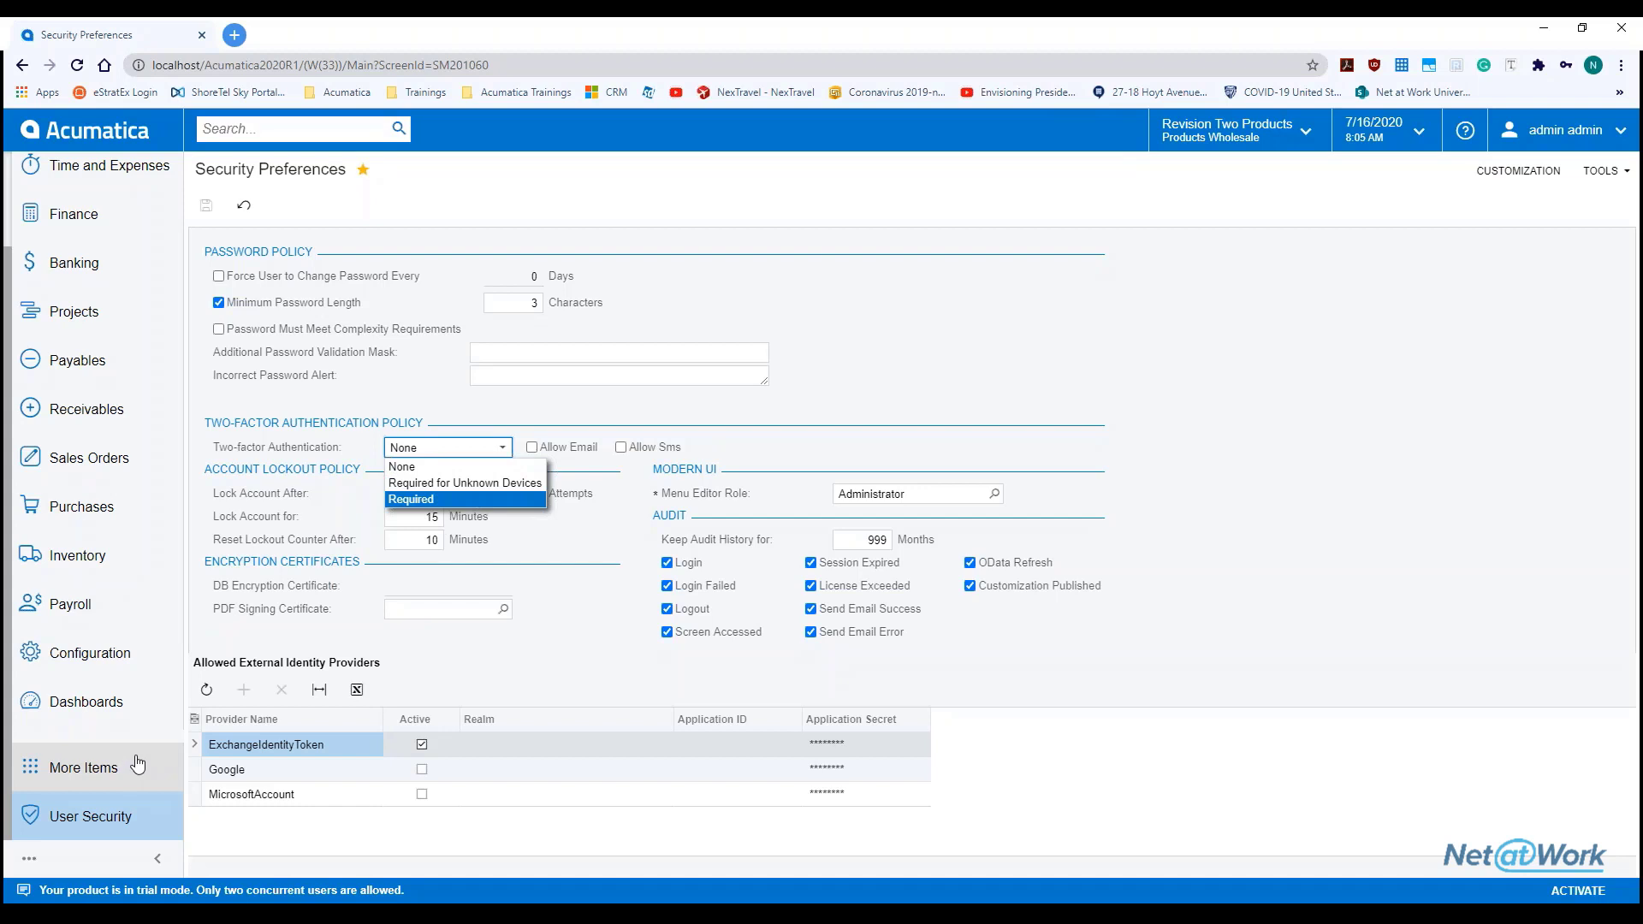
Search 'enable' and open Enable/Disable Features in a new tab, down to Advanced Authentication
left_click(333, 128)
type("enable")
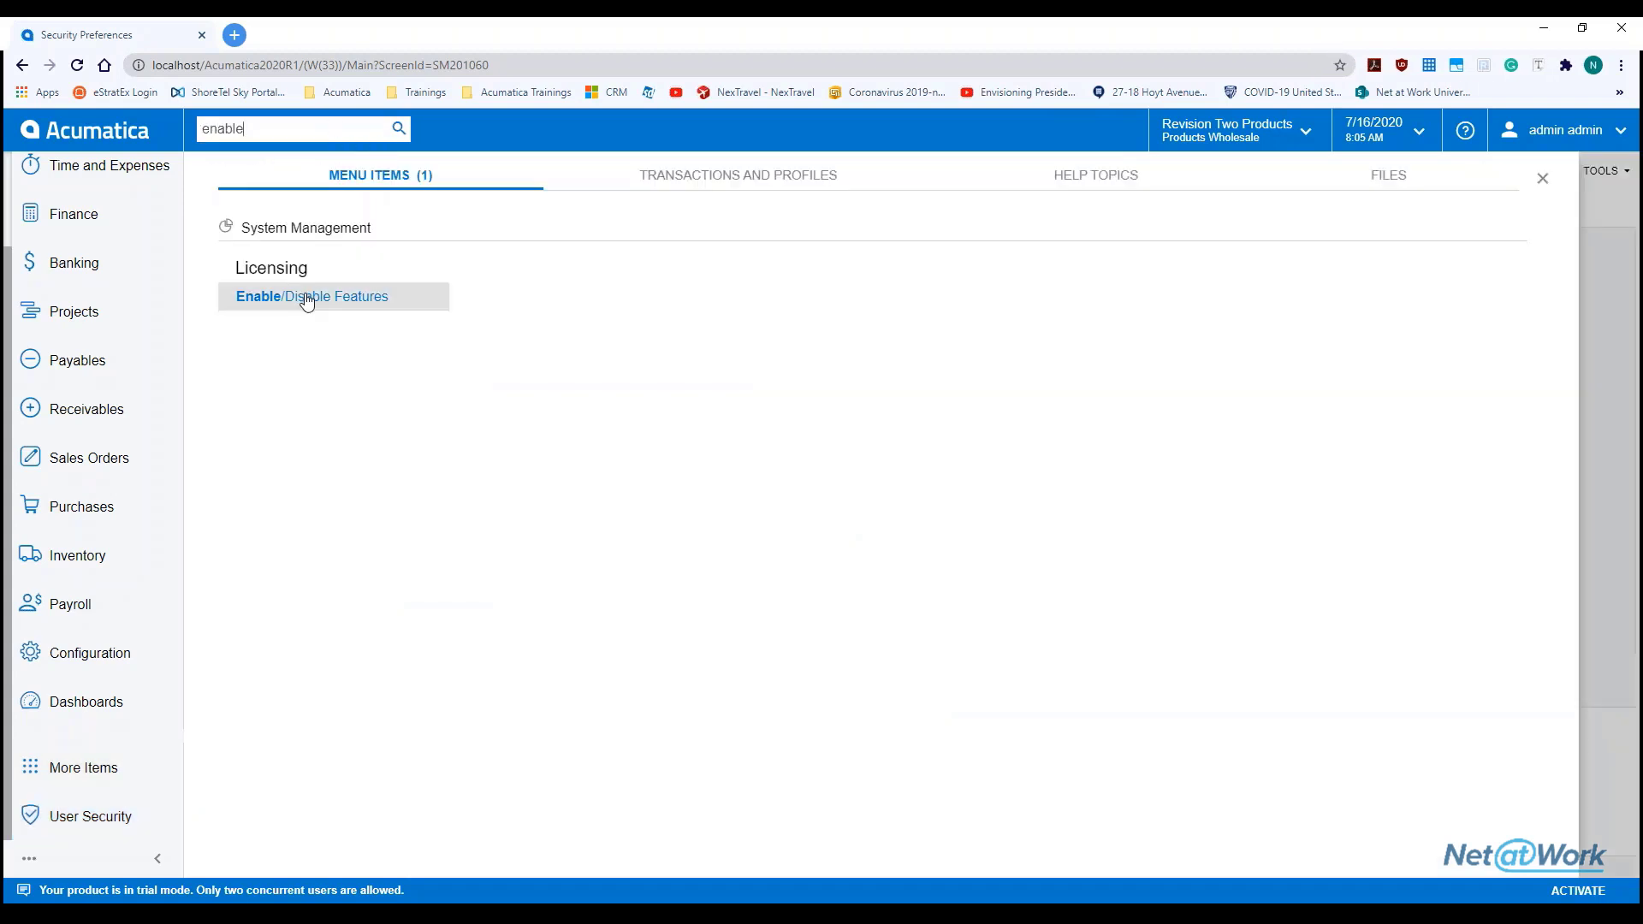
right_click(307, 302)
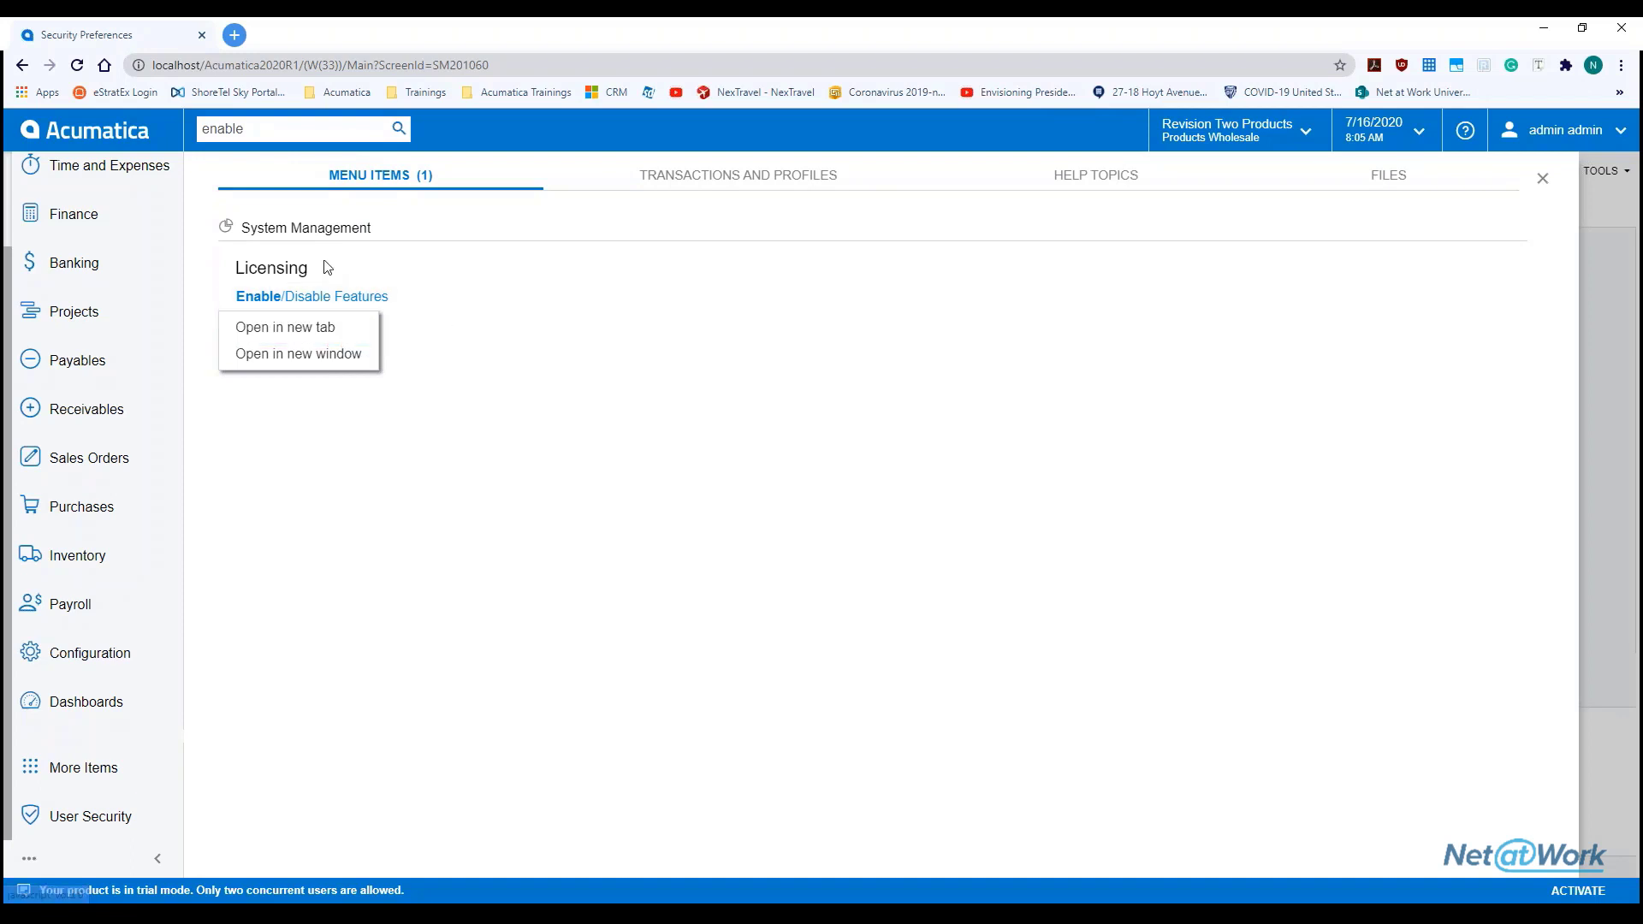
left_click(319, 327)
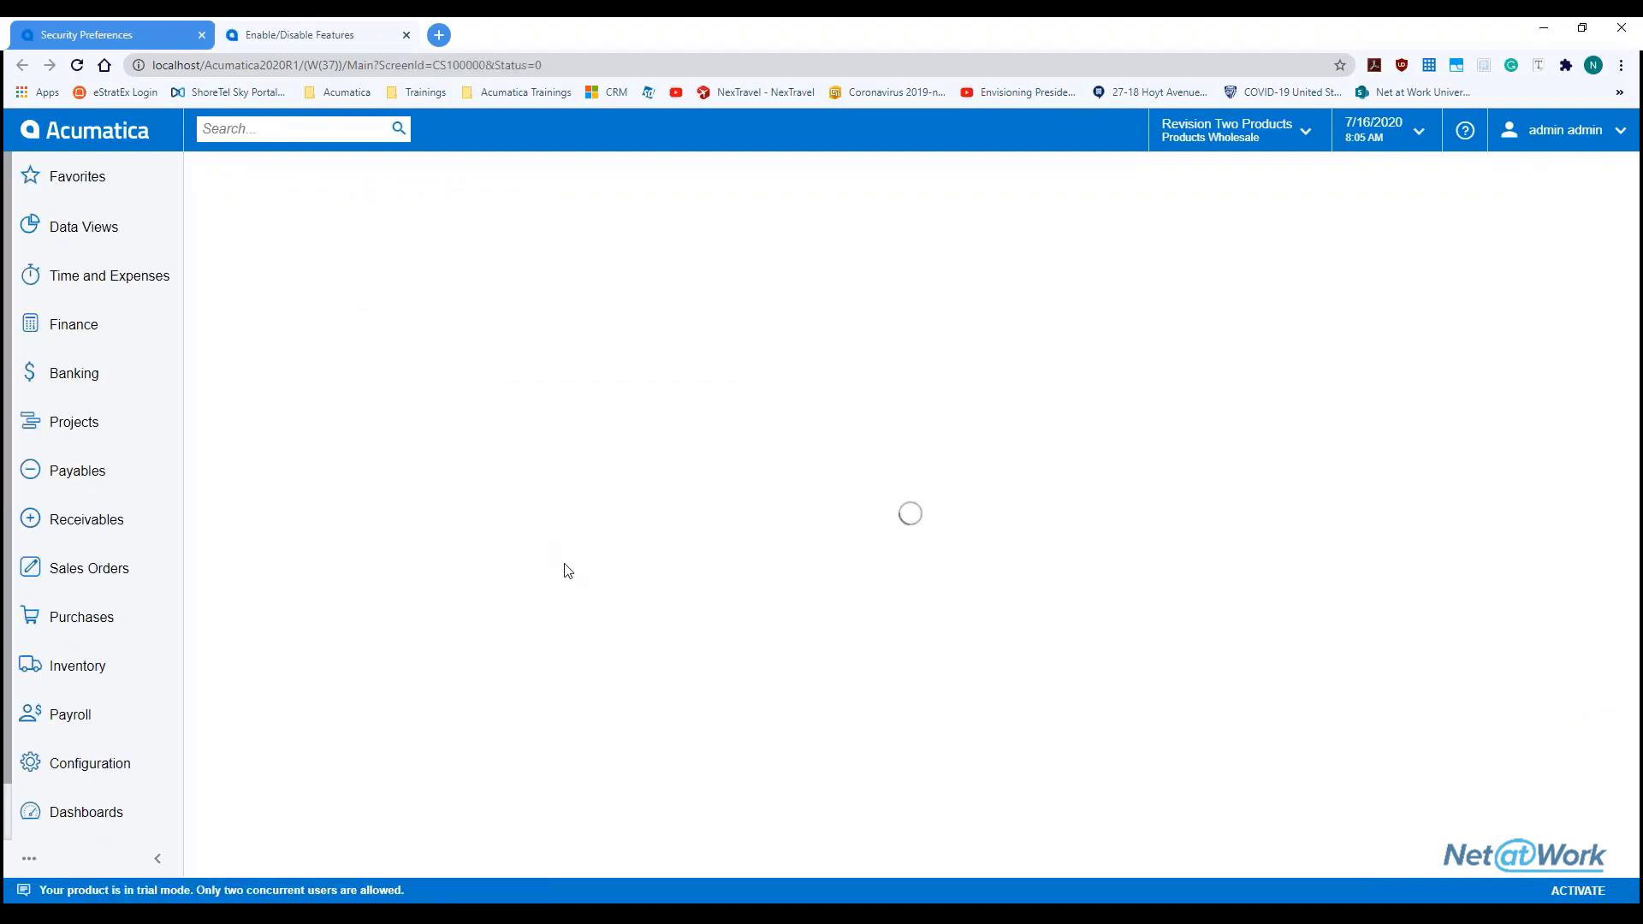
scroll(494, 539, "down", 10)
scroll(462, 642, "down", 15)
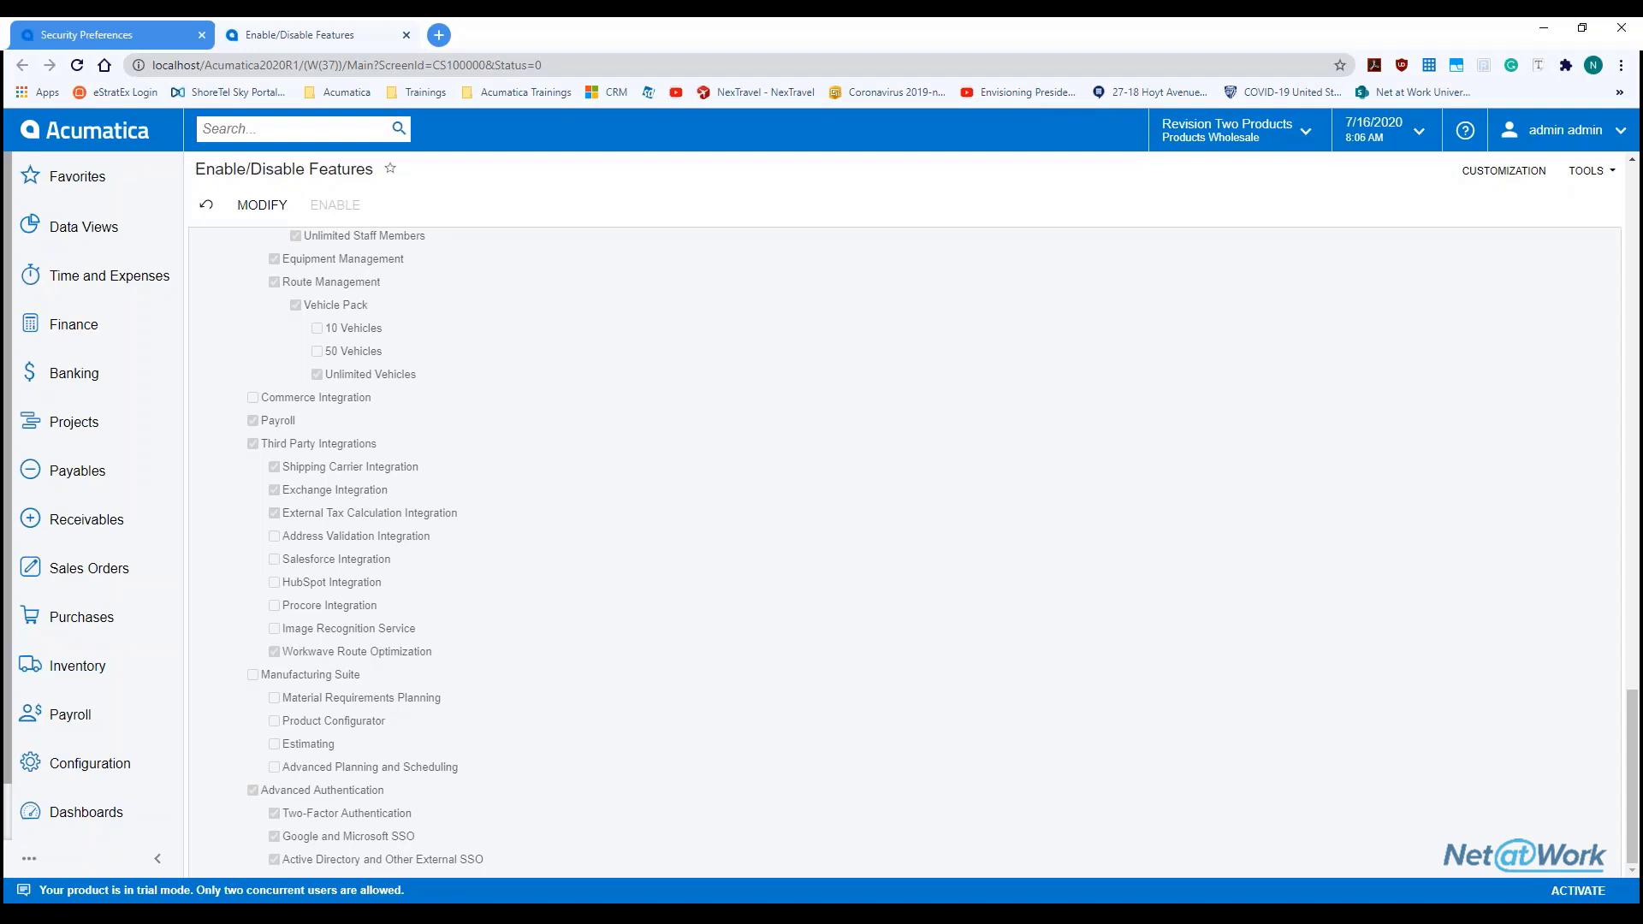
Back on Security Preferences, review lock duration 15 and reset lockout counter 10
left_click(130, 34)
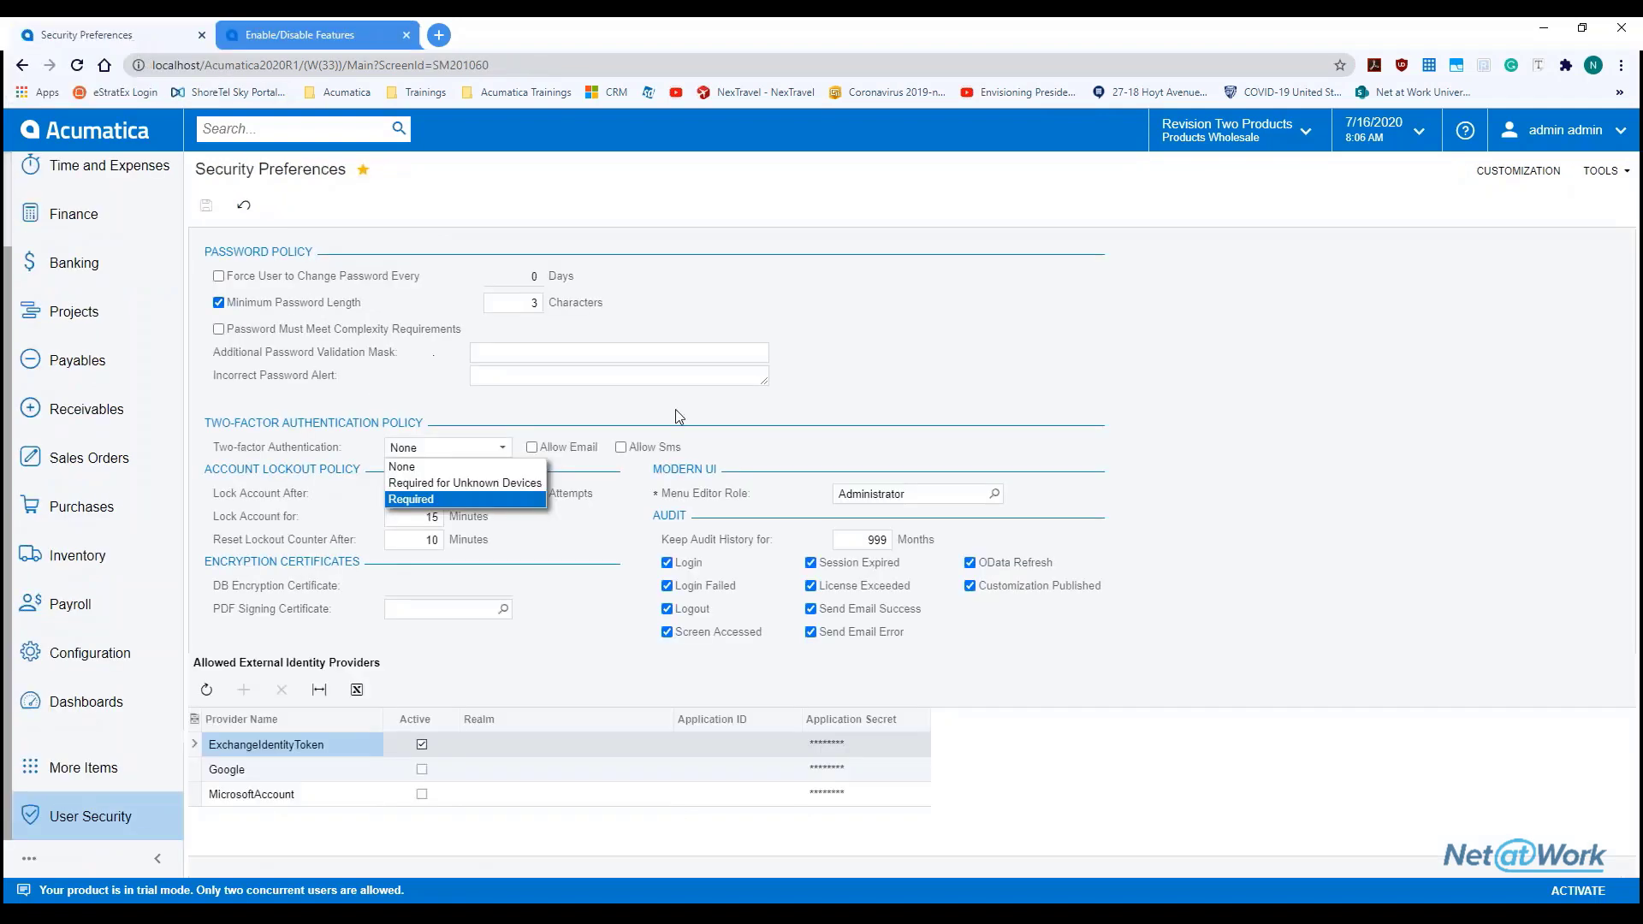
left_click(748, 434)
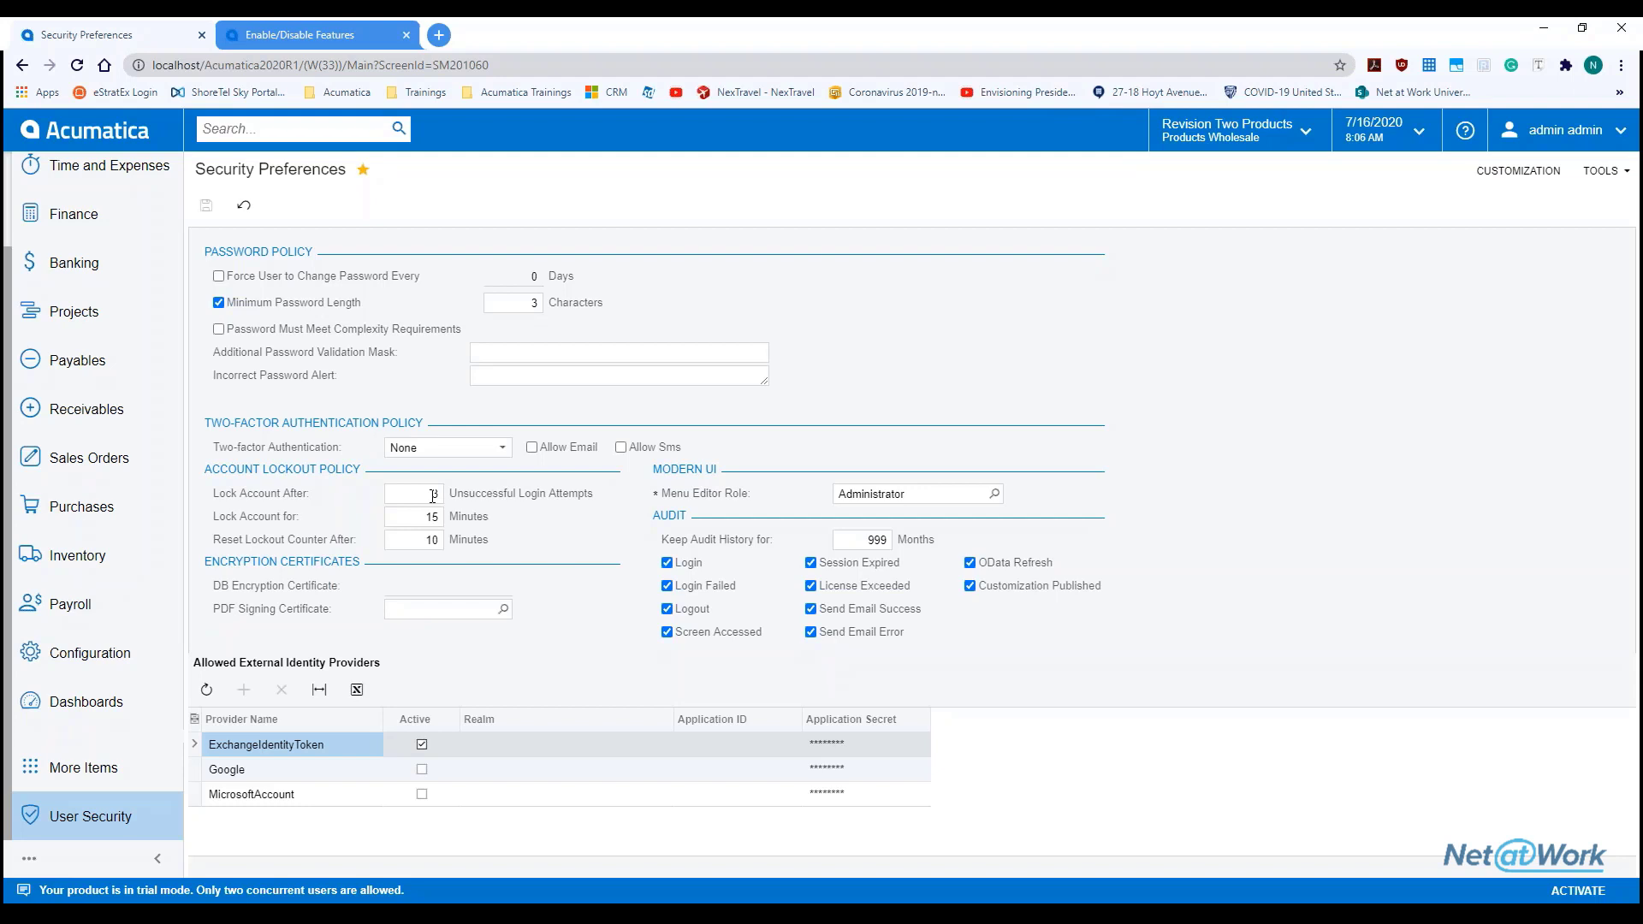
left_click(430, 516)
left_click(410, 544)
Review the lockout settings: lock after 3 attempts, lock duration and reset counter 10
left_click(429, 498)
left_click(432, 518)
left_click(434, 541)
Move the PowerPoint window aside and bring up the User Security workspace
mouse_move(412, 880)
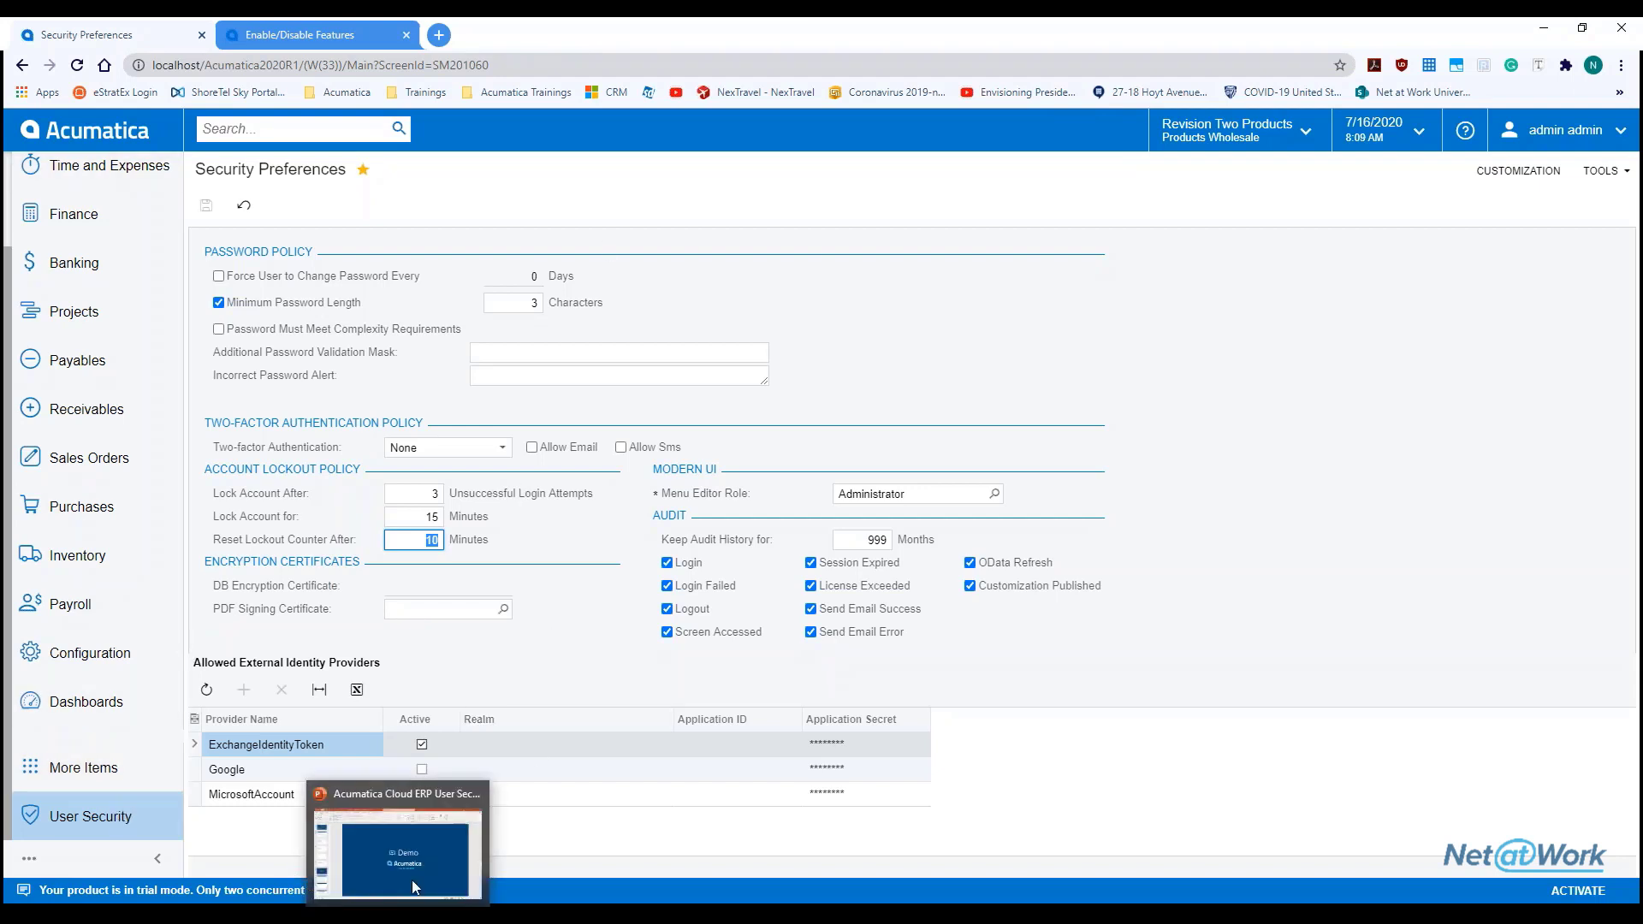
left_click(414, 825)
left_click_drag(647, 34, 647, 0)
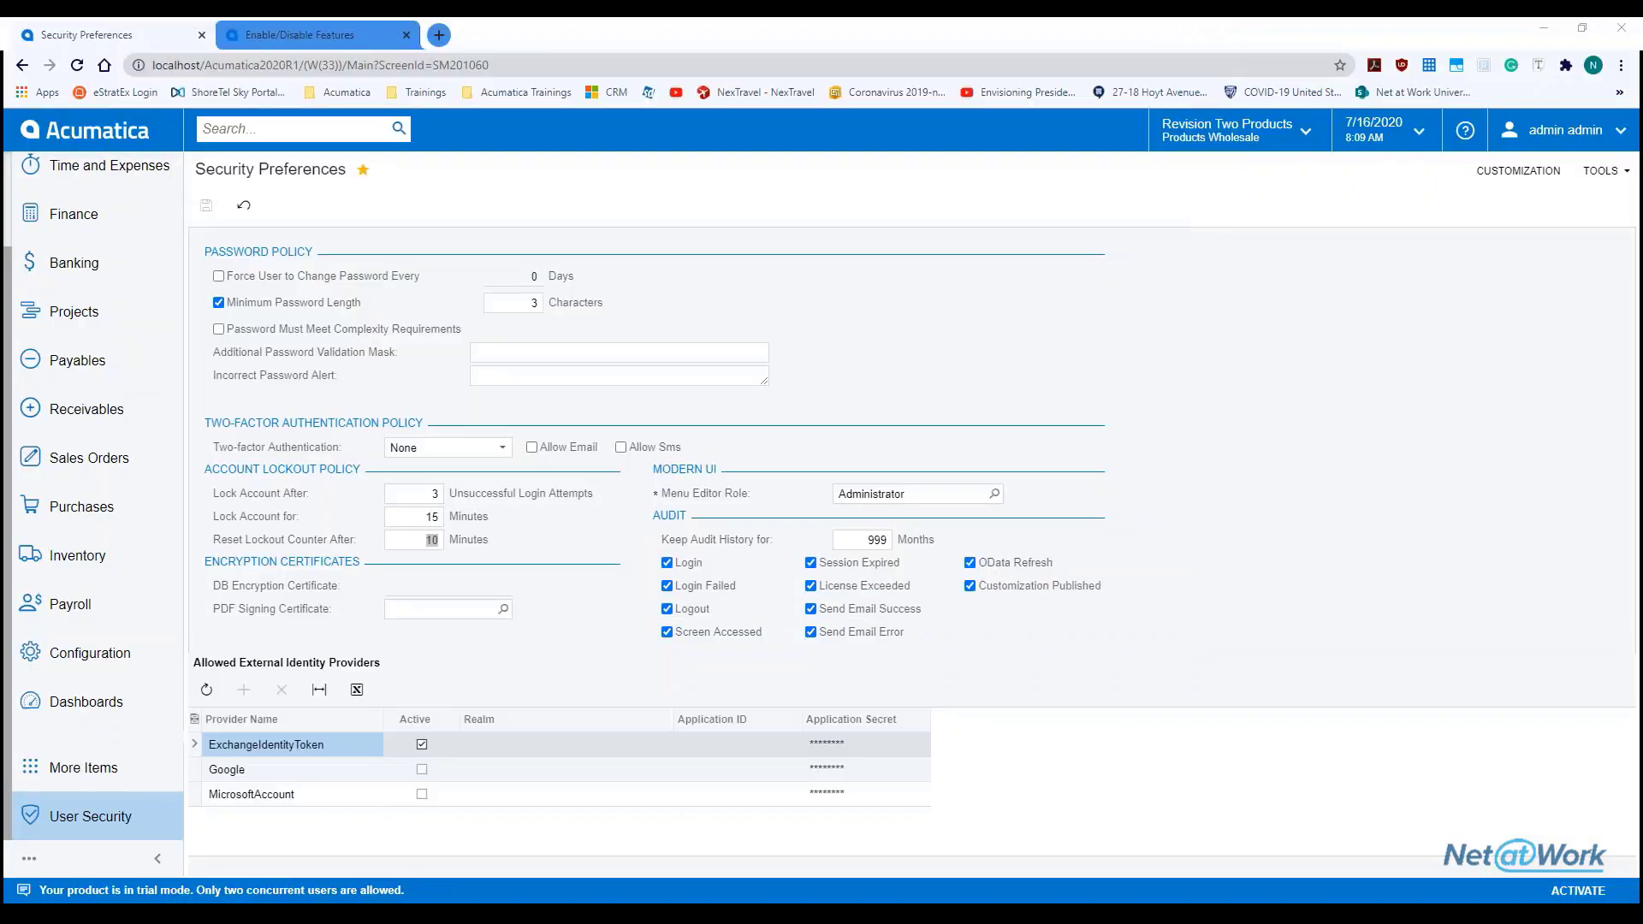
left_click(104, 813)
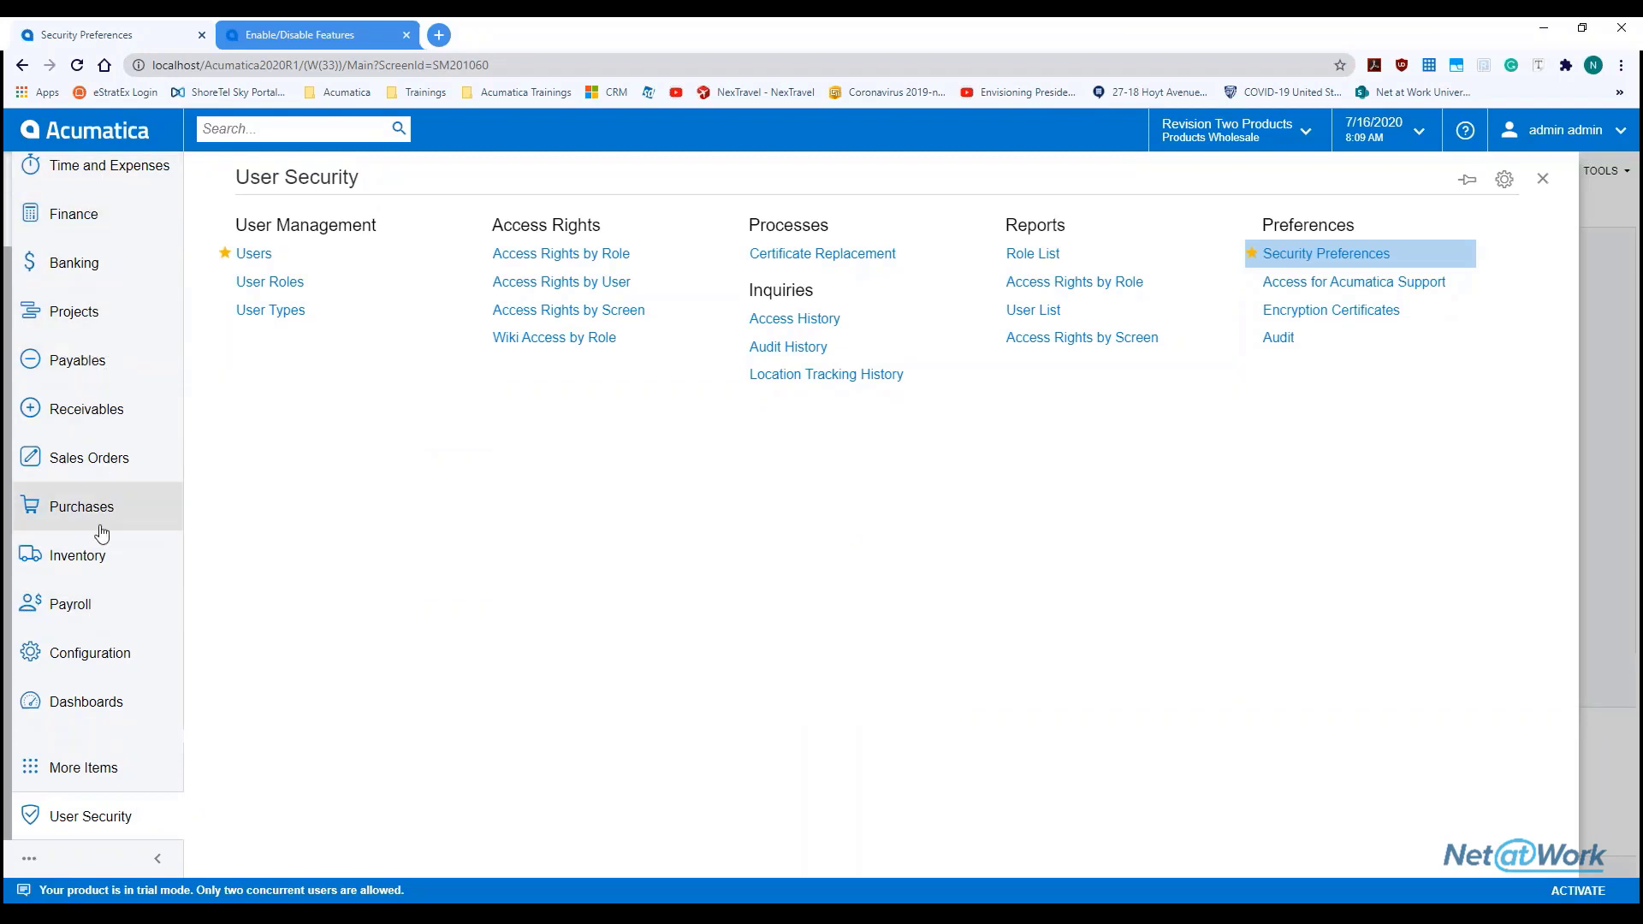
On the Users screen, load the admin login from the Login lookup list
left_click(322, 251)
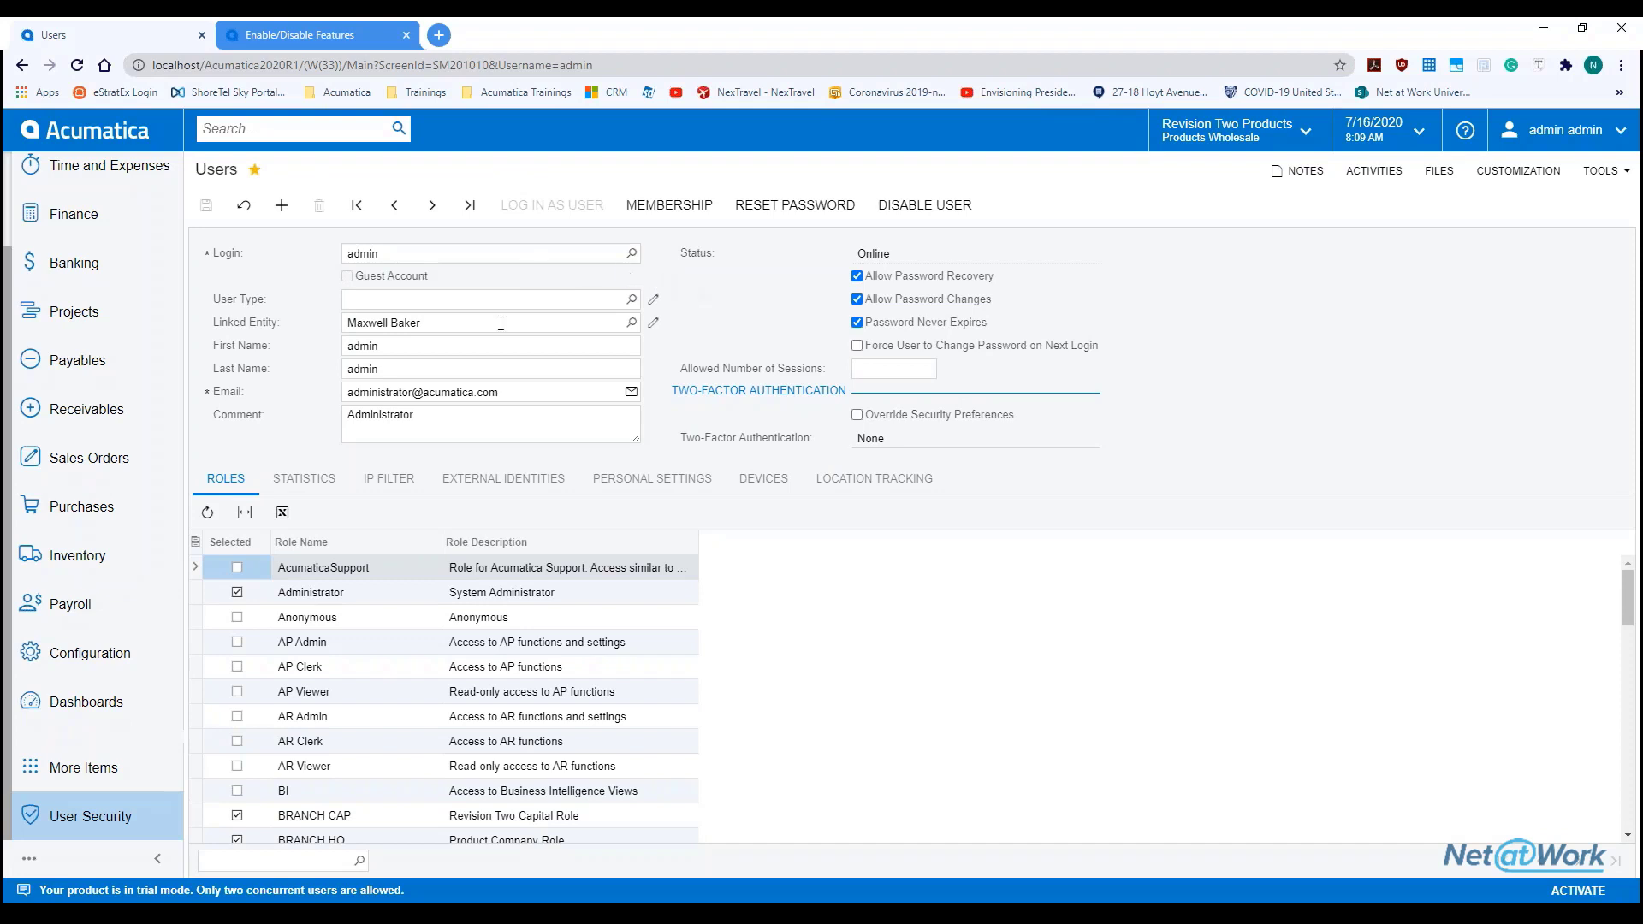
left_click(476, 254)
key("BackSpace")
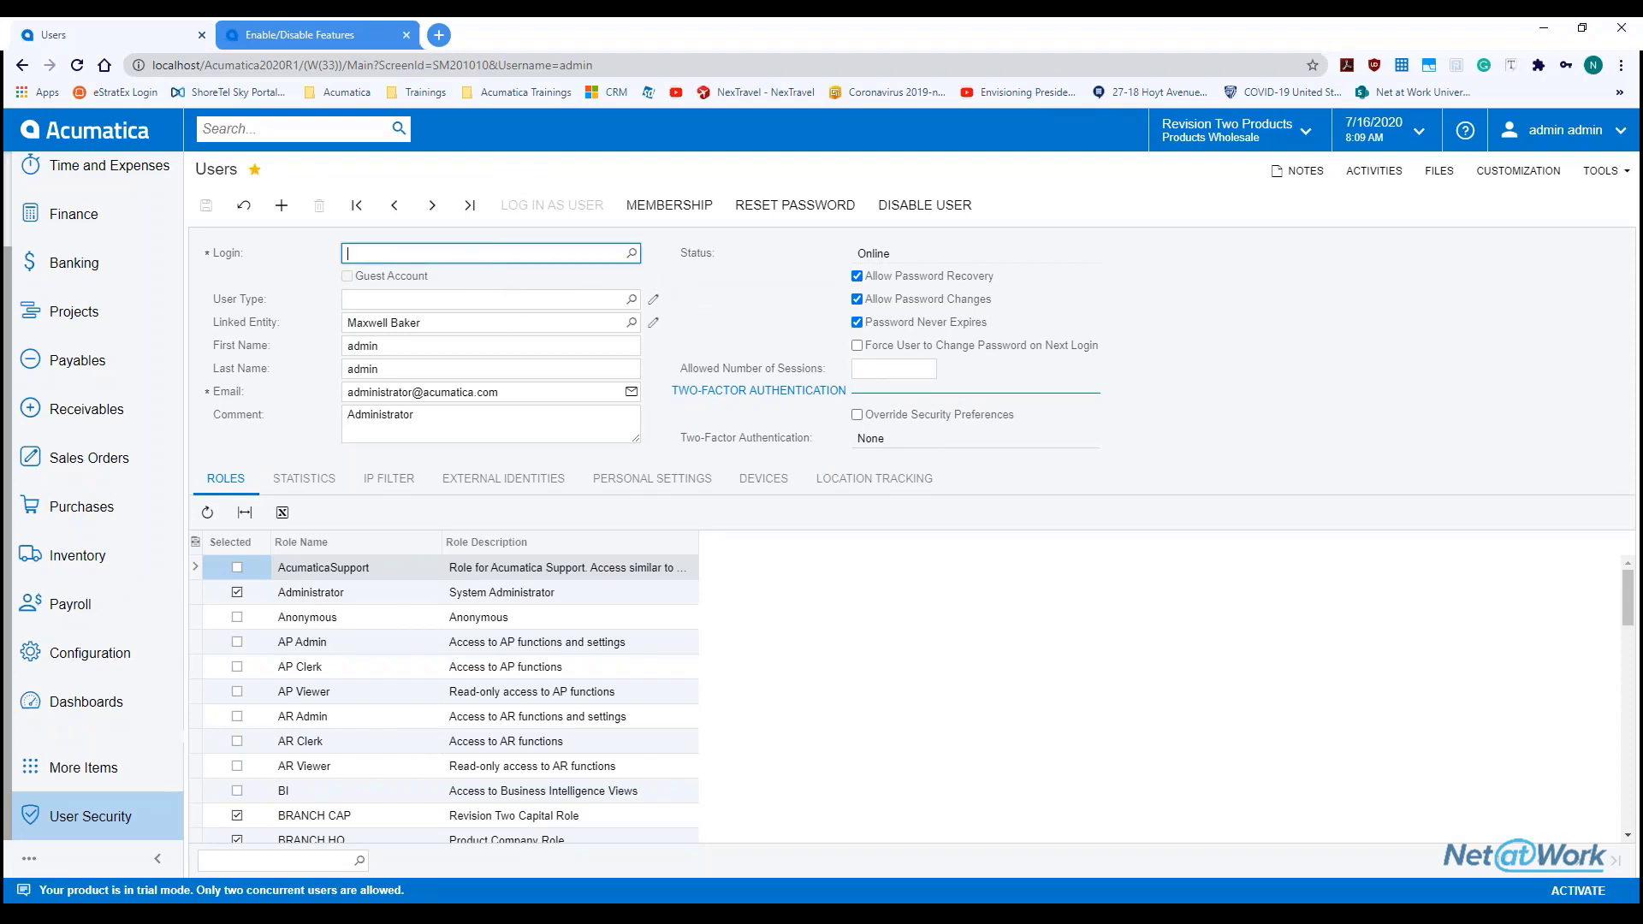
left_click(747, 282)
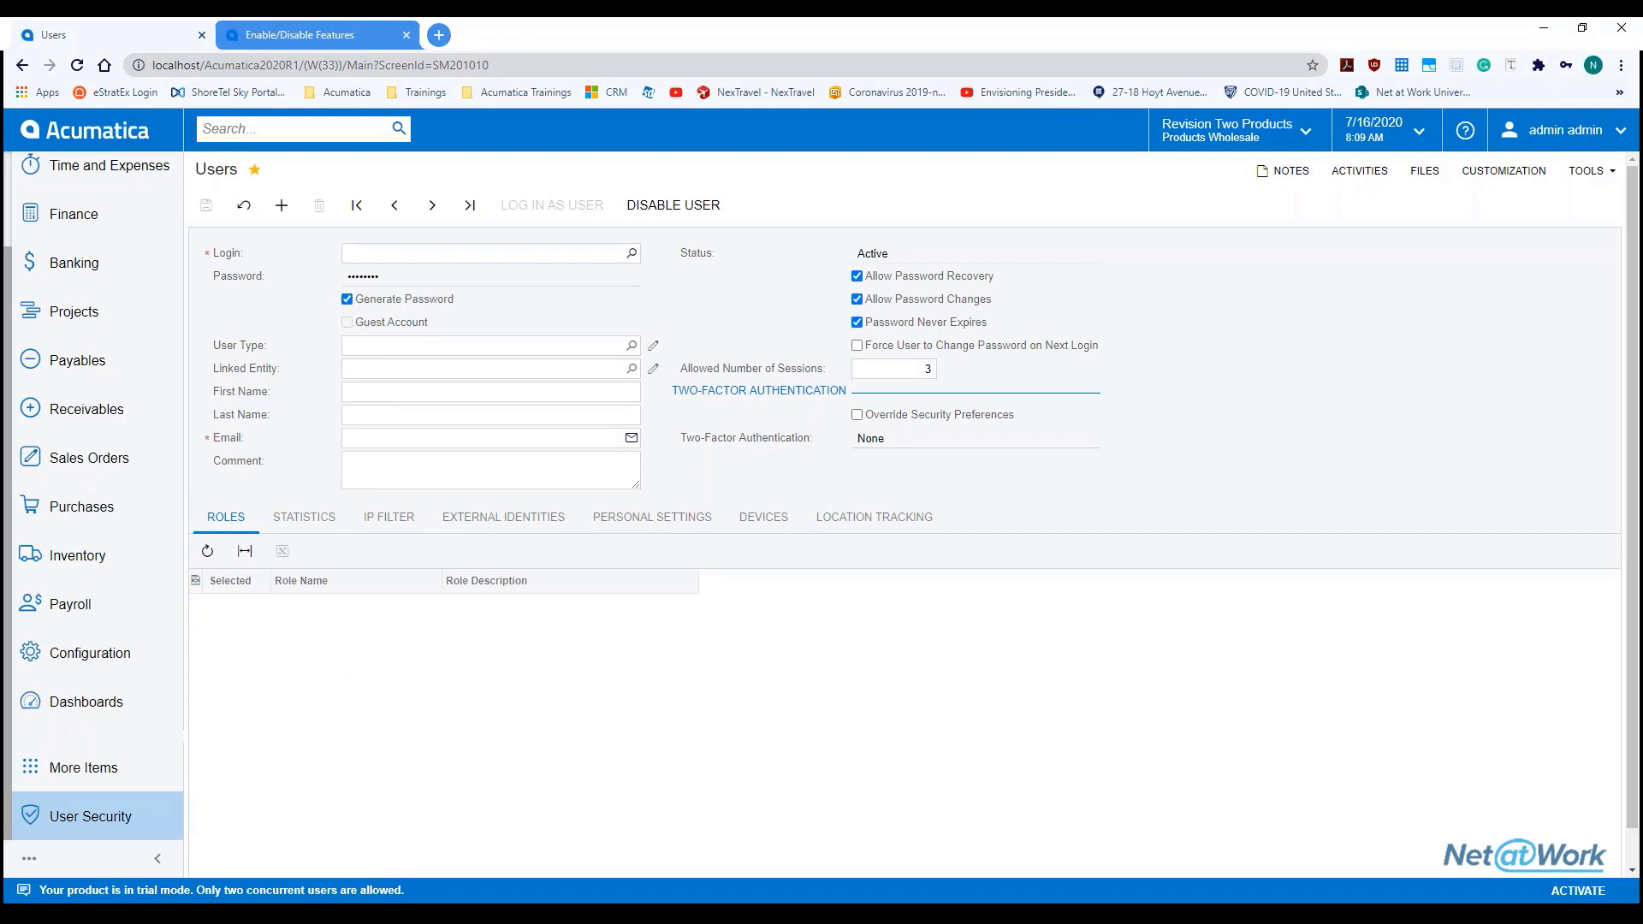
left_click(632, 254)
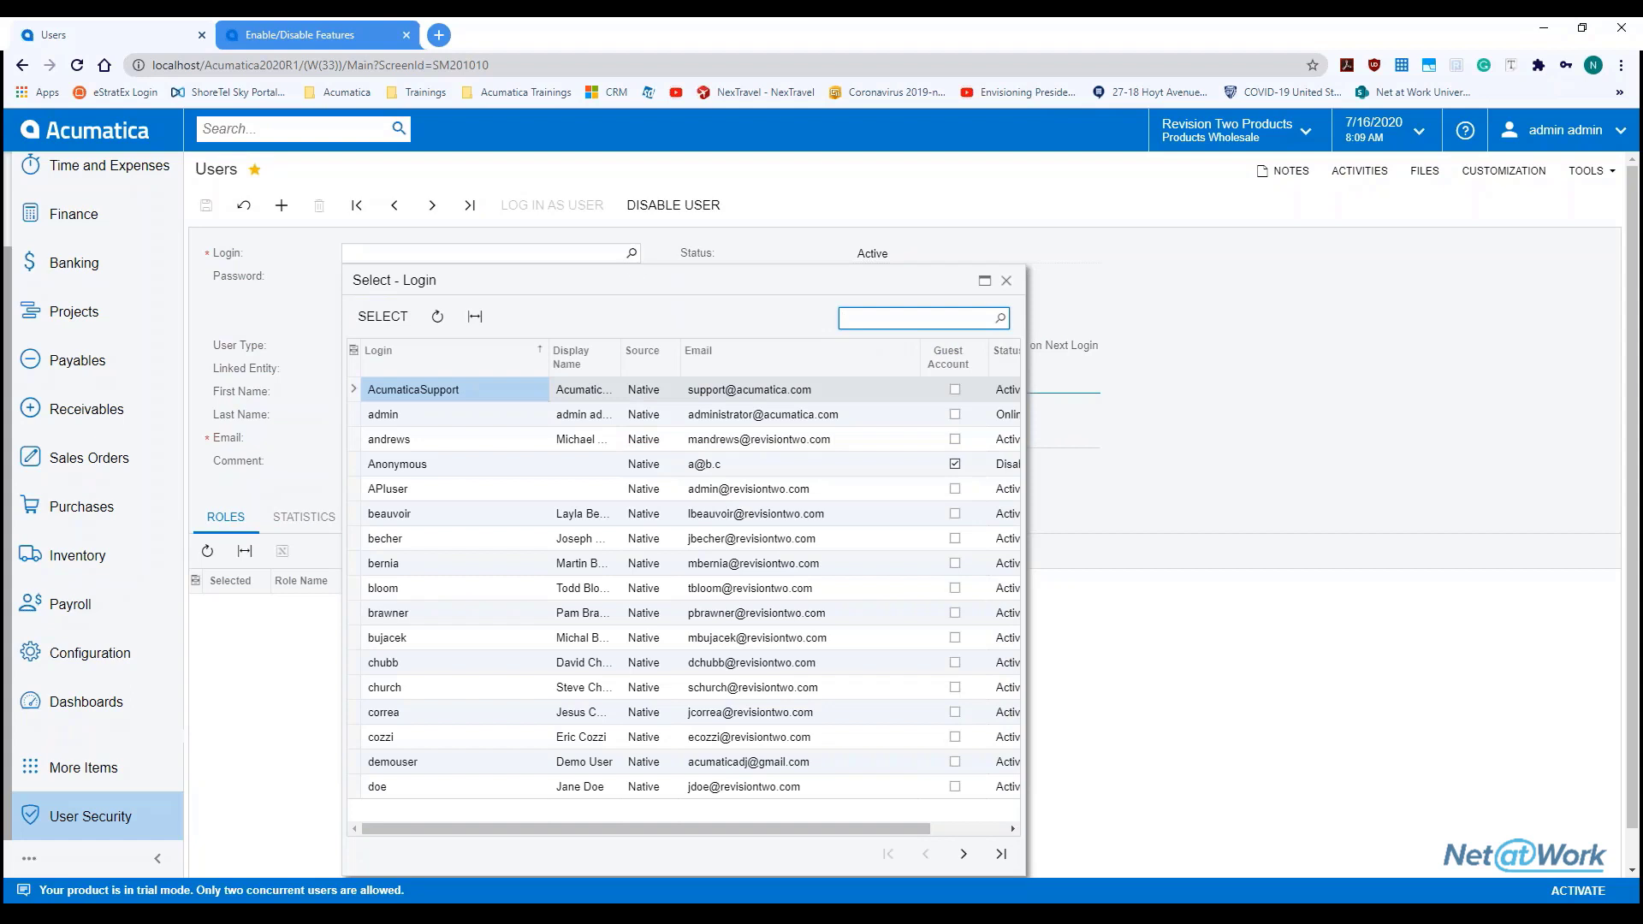
left_click(457, 419)
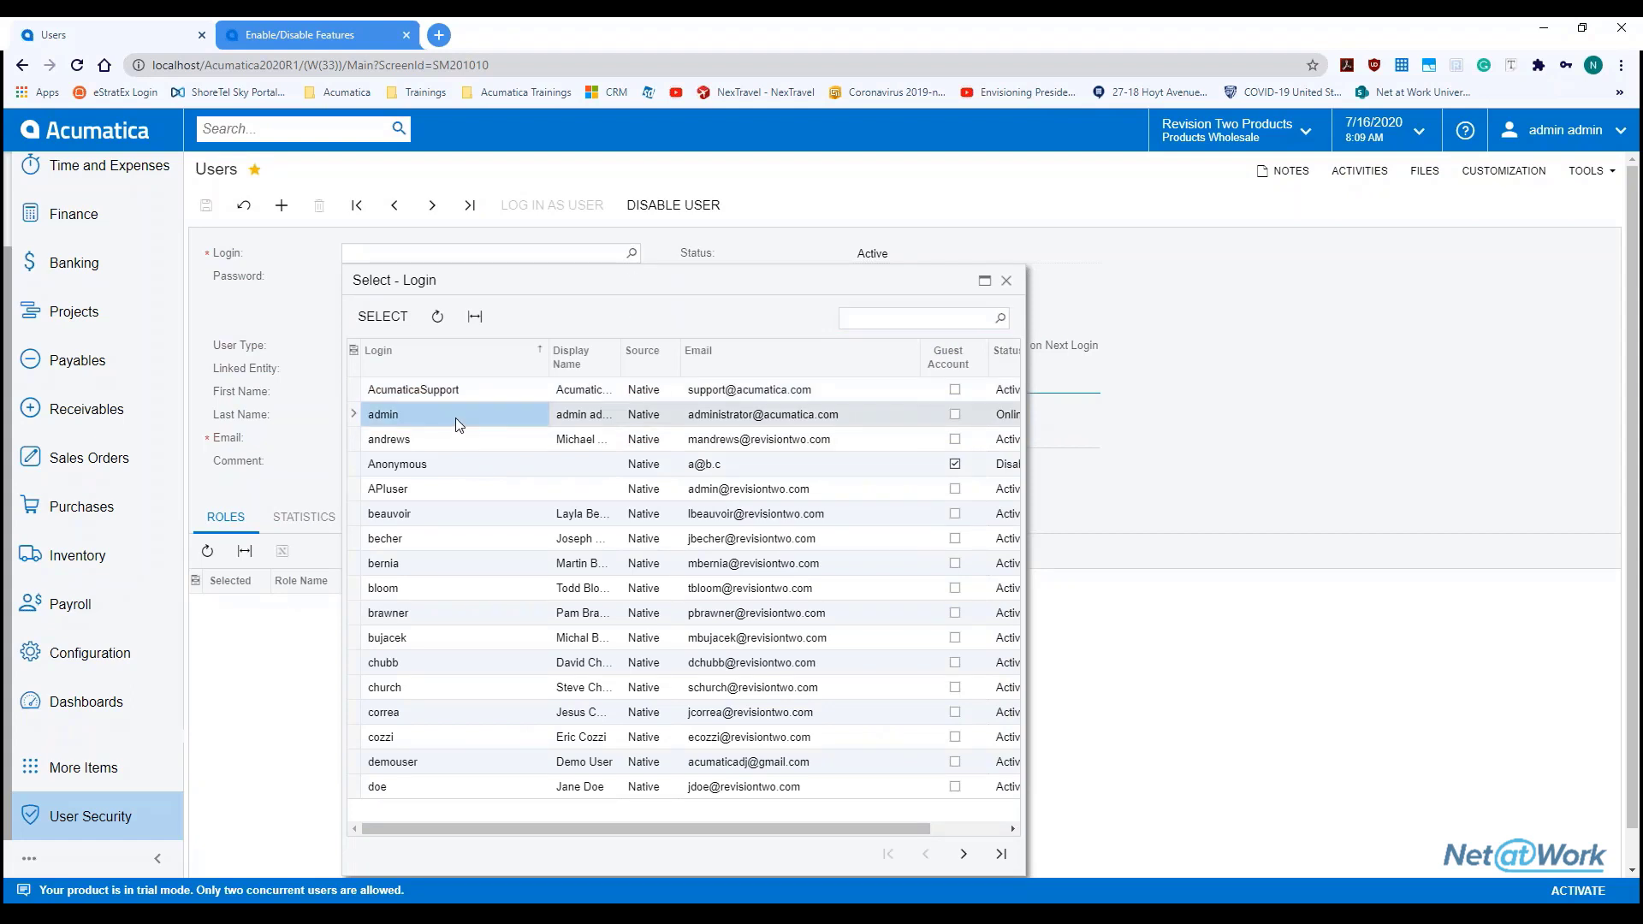
double_click(455, 418)
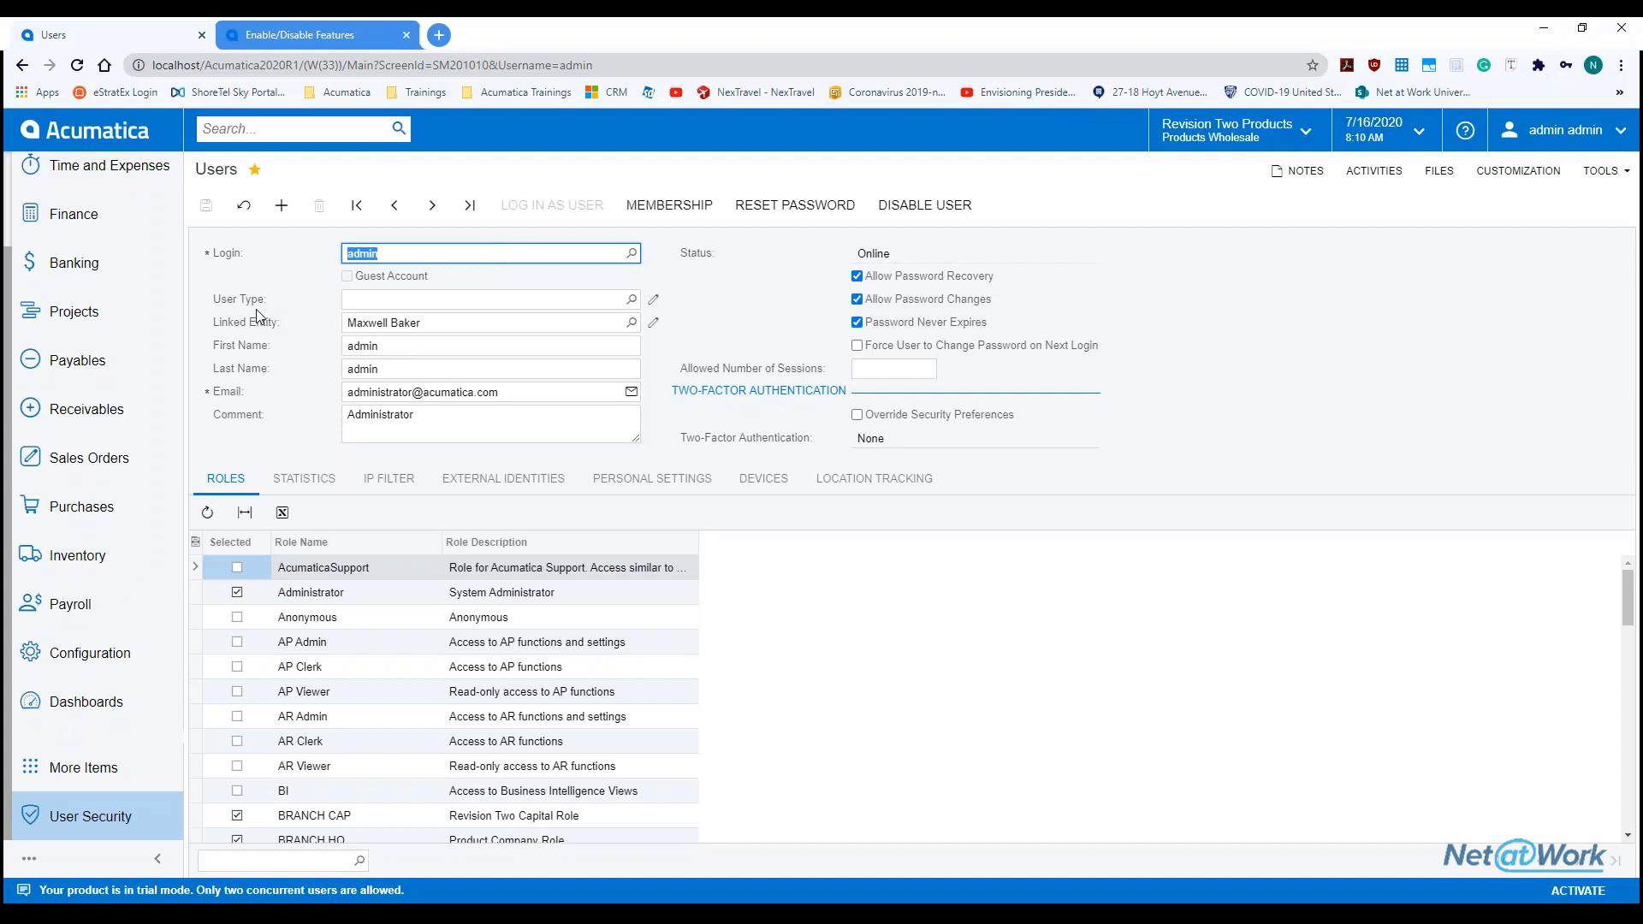
left_click(631, 298)
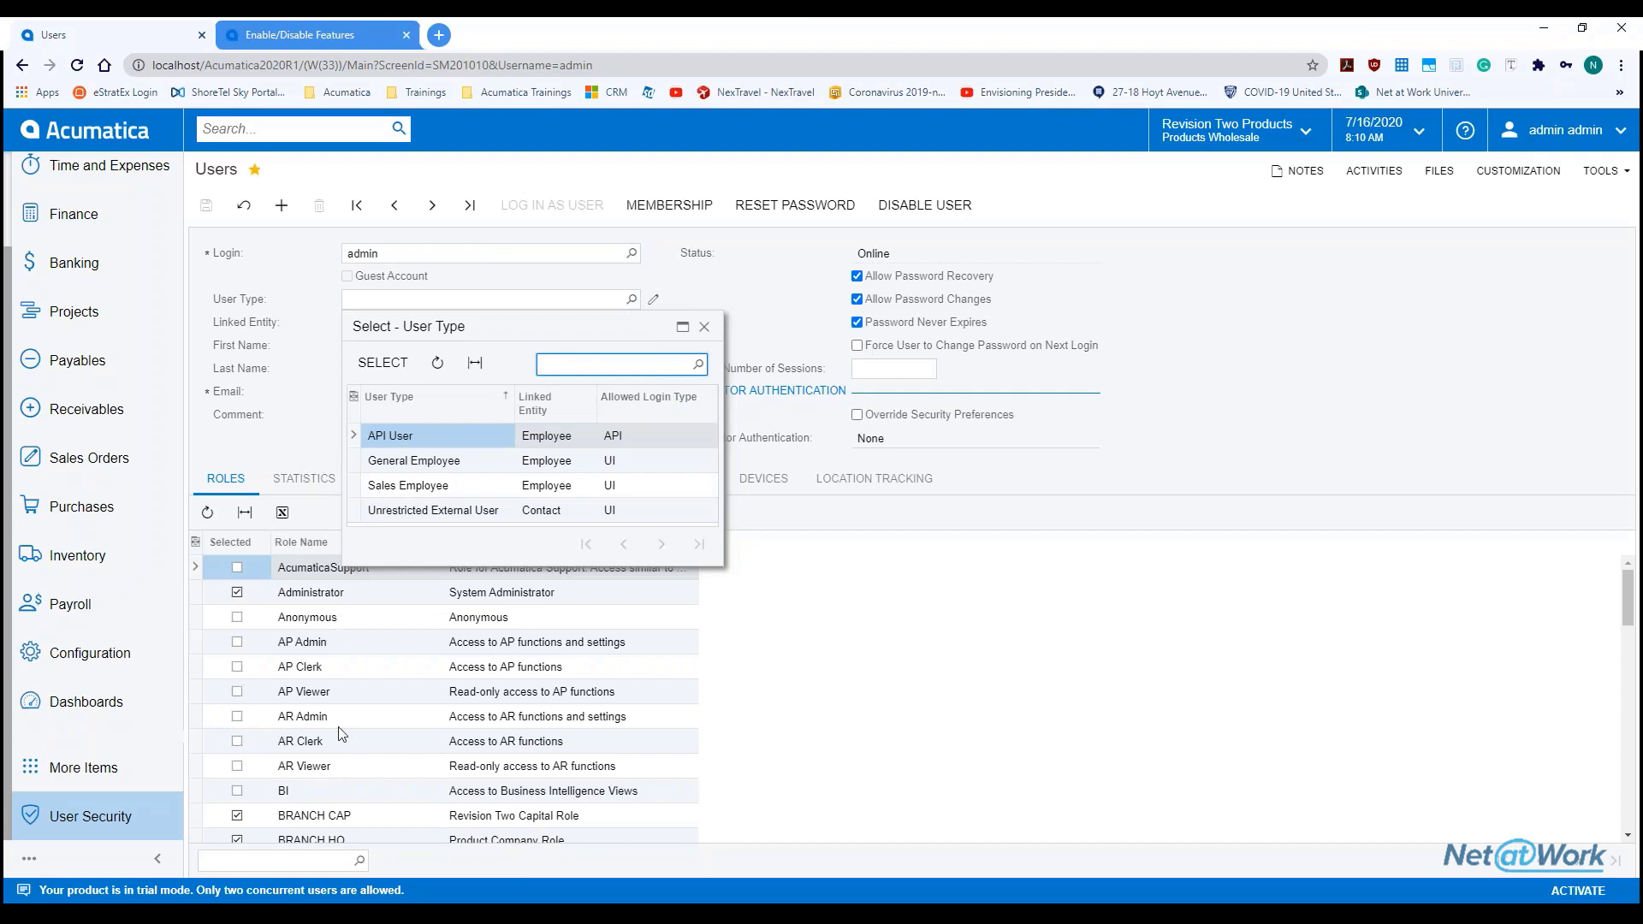
left_click(707, 330)
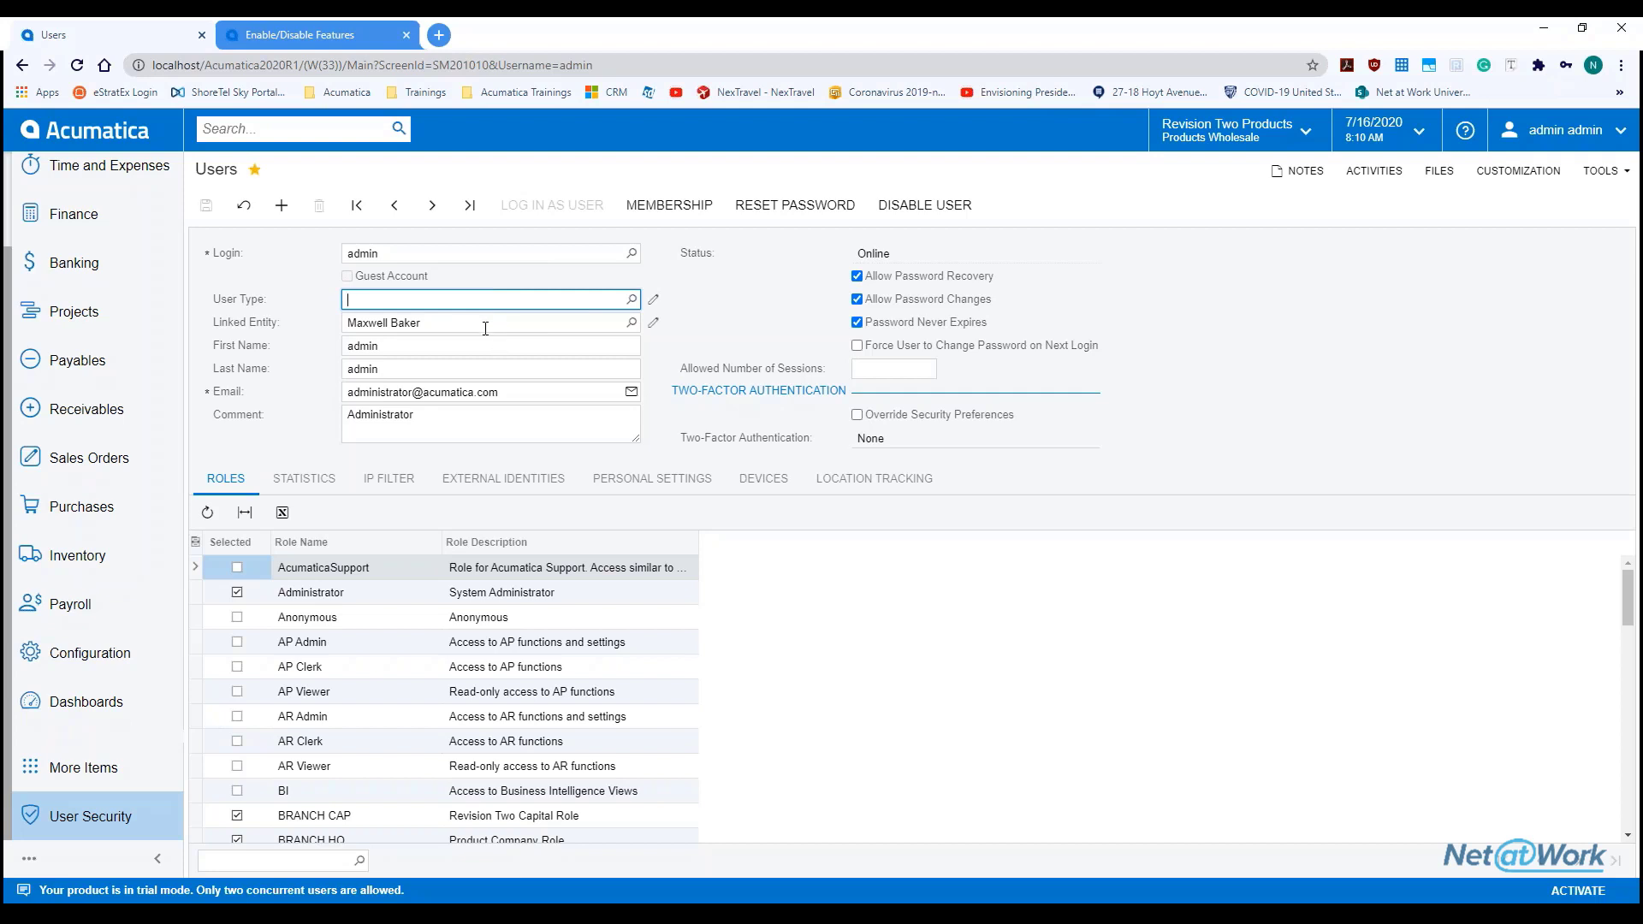
left_click(632, 323)
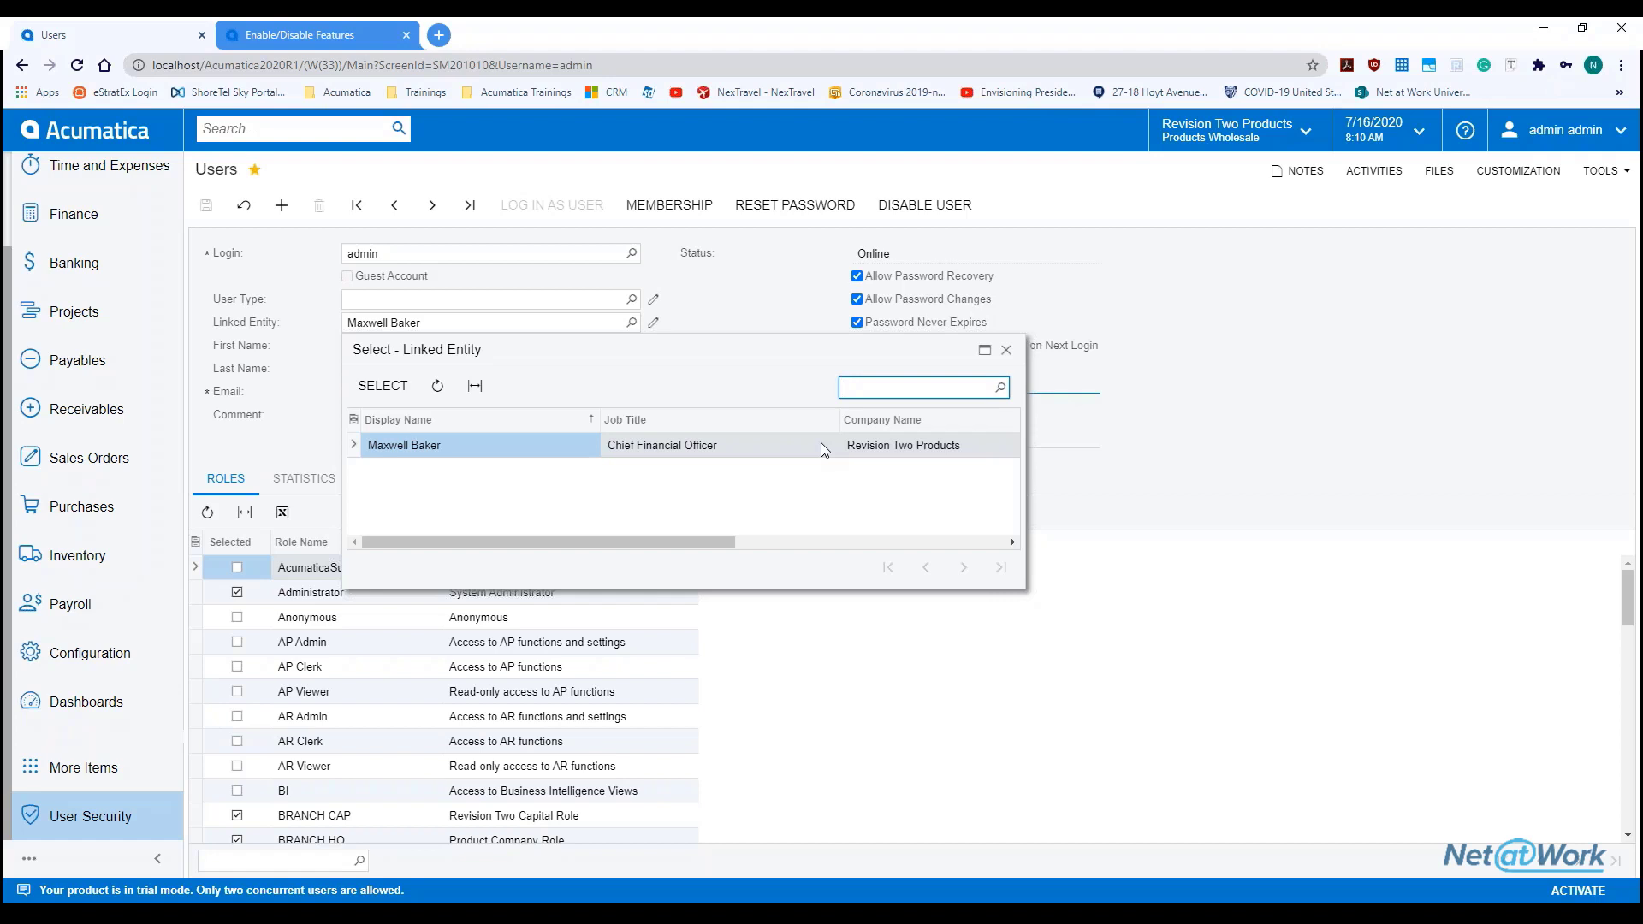
left_click(780, 295)
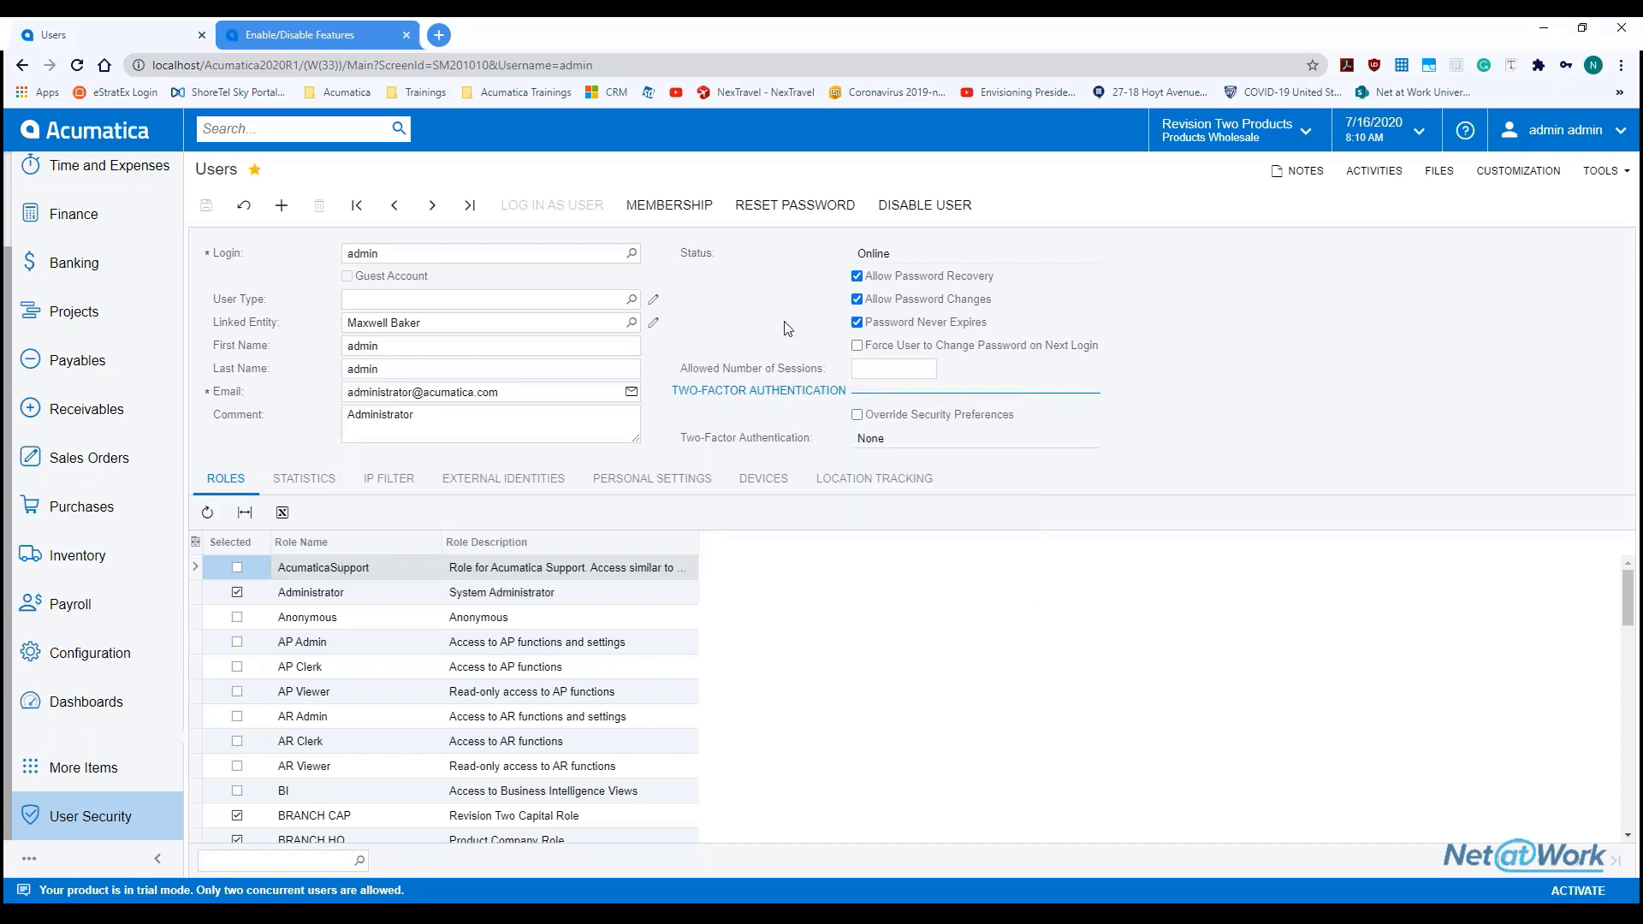
left_click(486, 431)
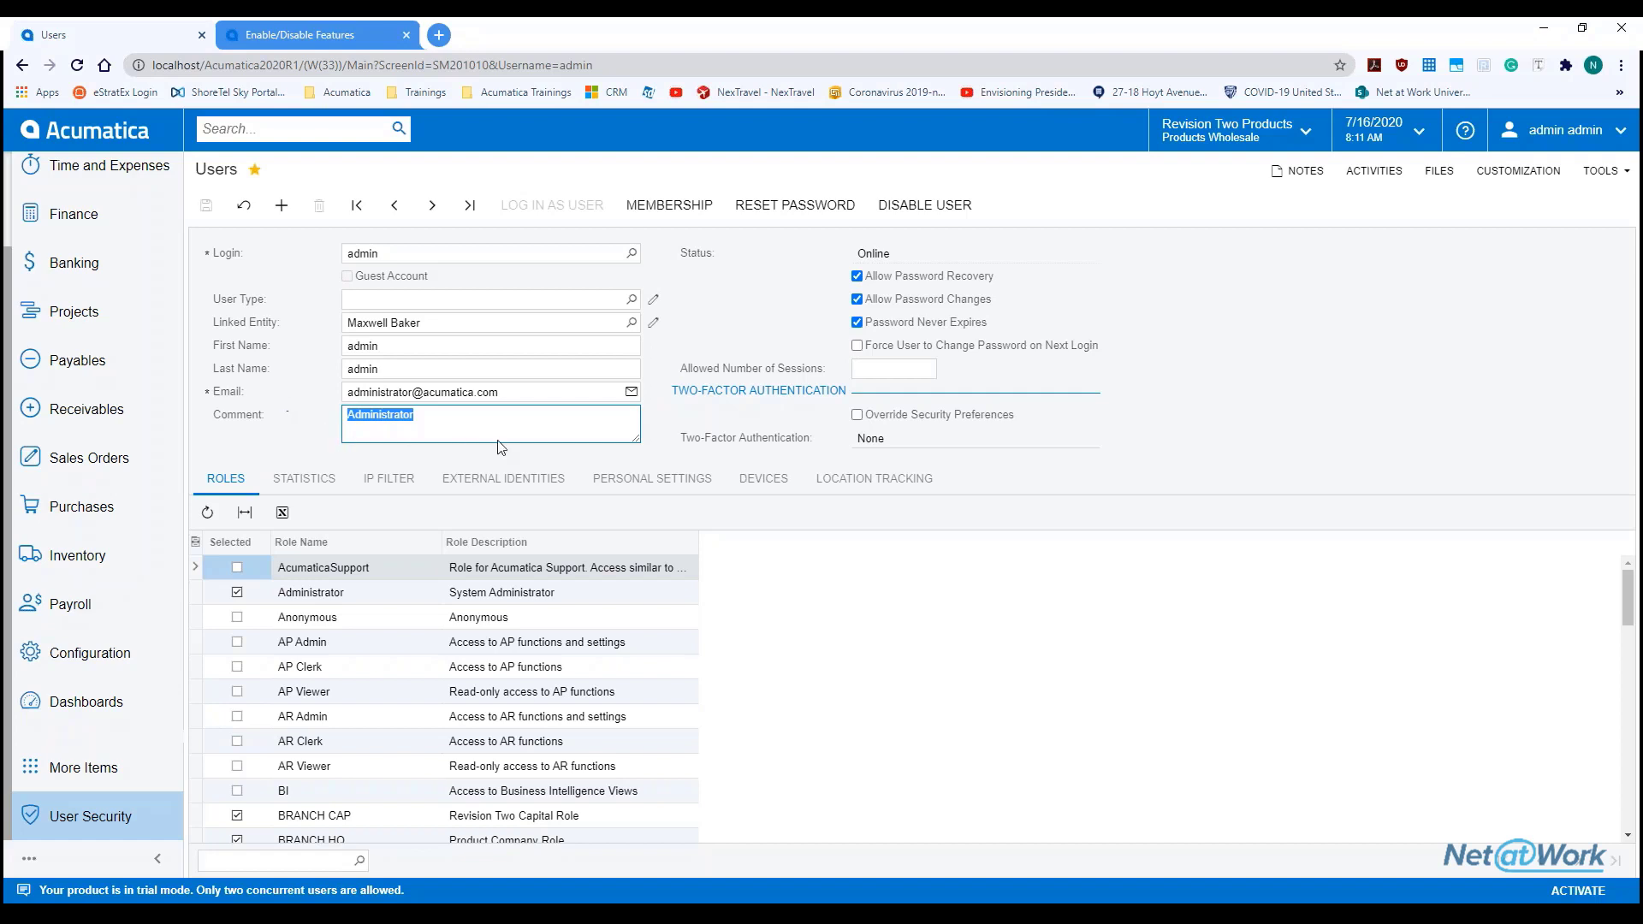
Save the note 'test' on the administrator's user record, then reload the Users page
left_click(1298, 170)
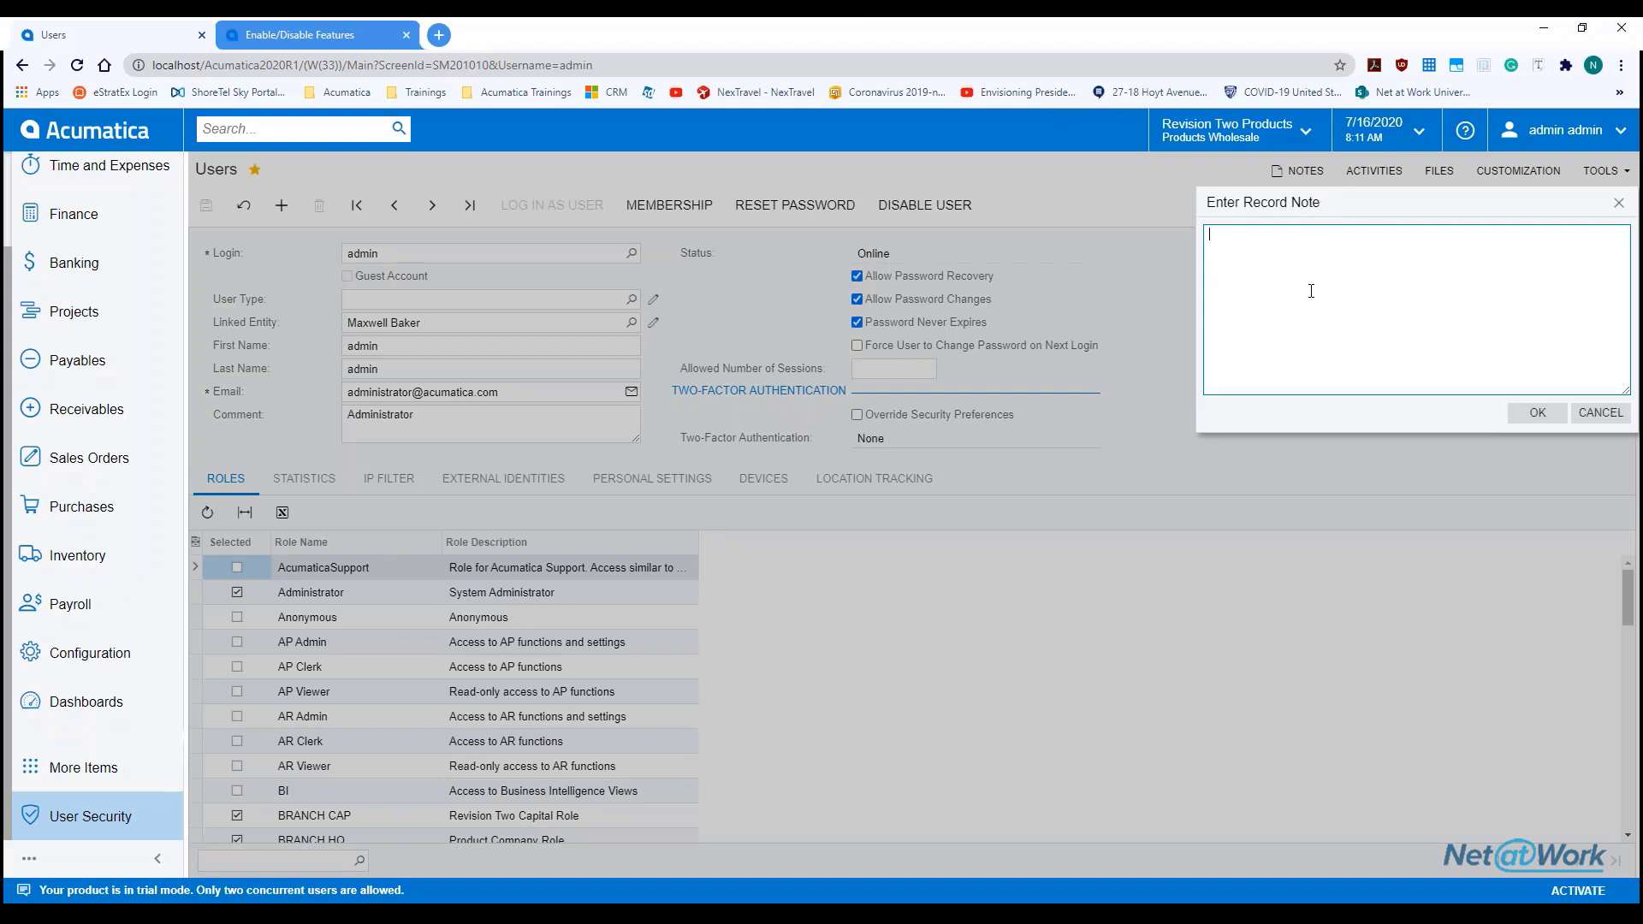
left_click(1618, 203)
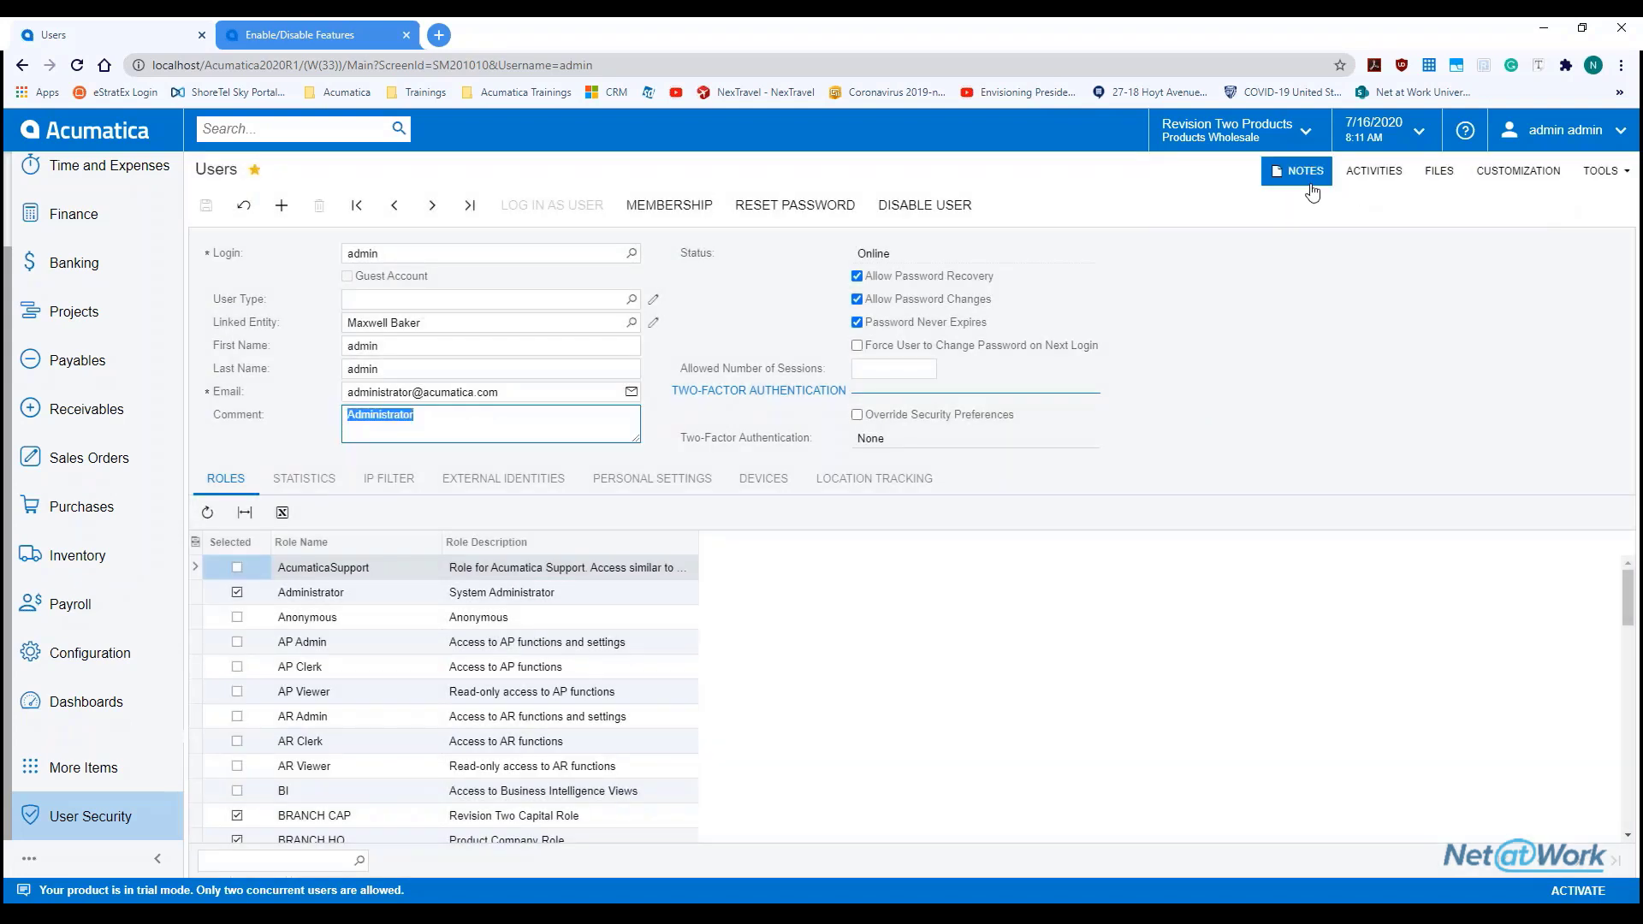
left_click(1298, 171)
type("asdjfasdf")
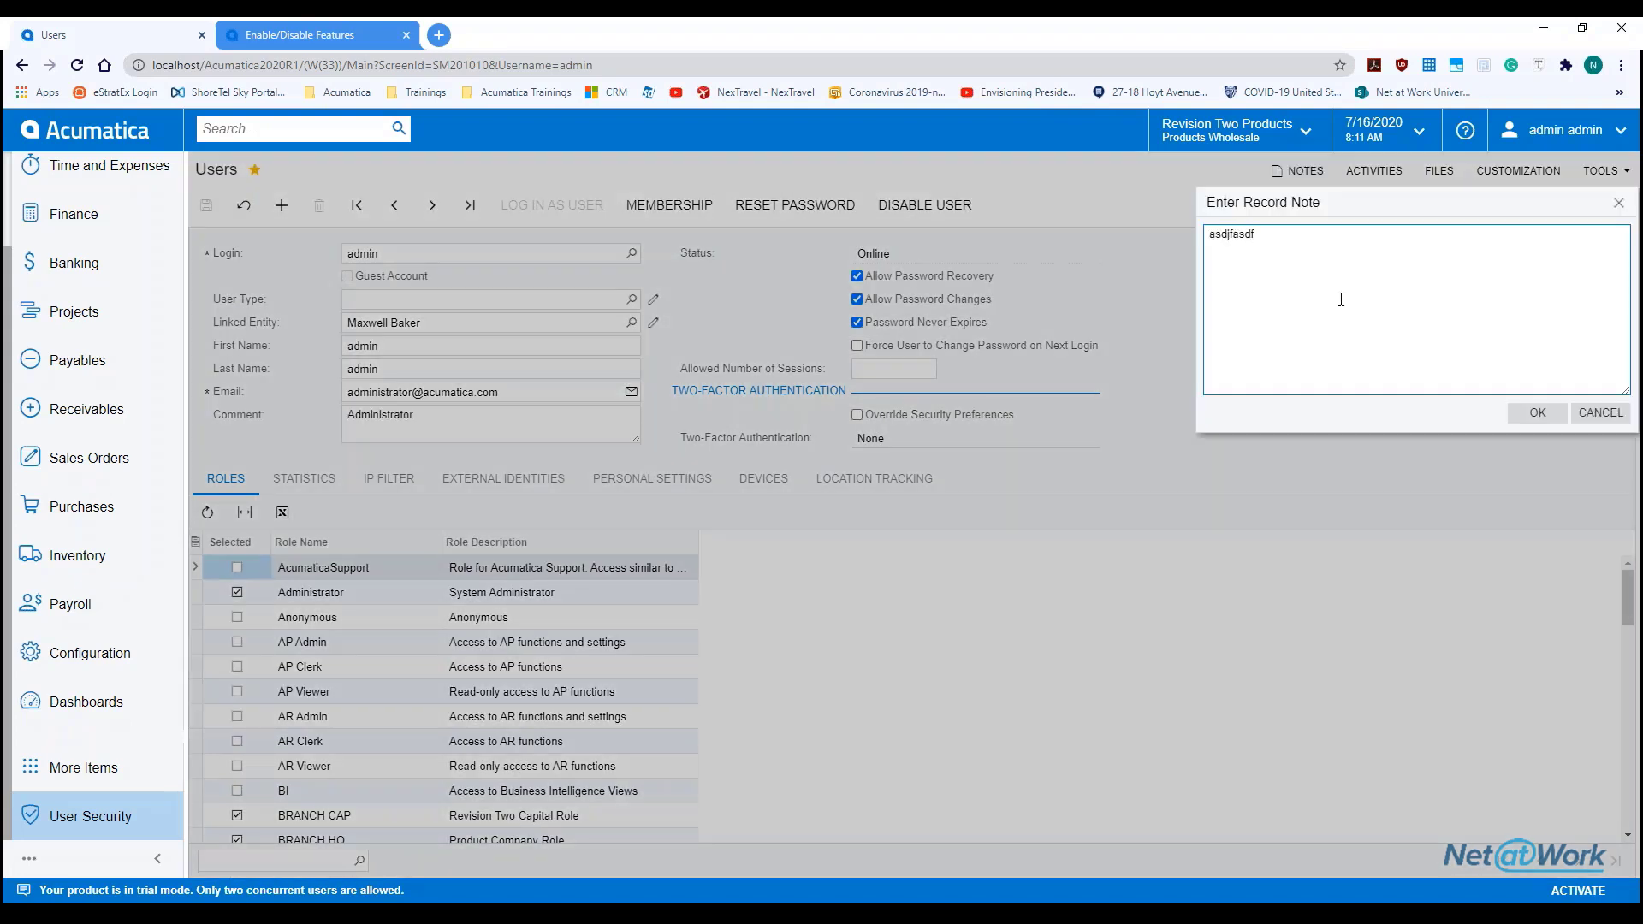
key("ctrl+a")
key("BackSpace")
type("test")
left_click(1537, 413)
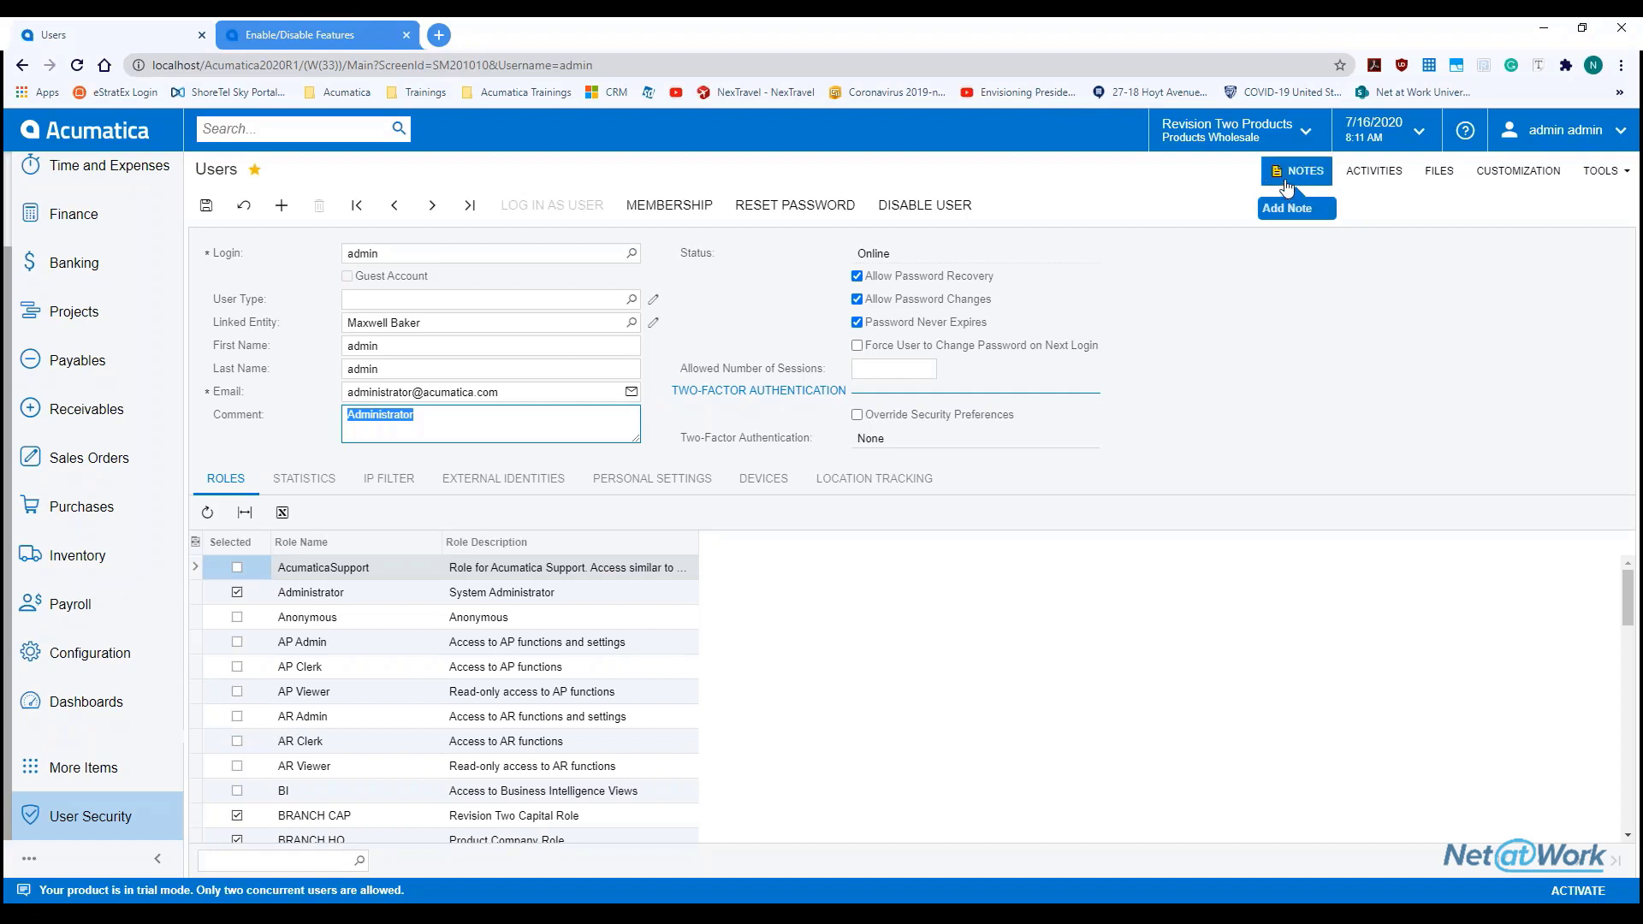
left_click(1434, 173)
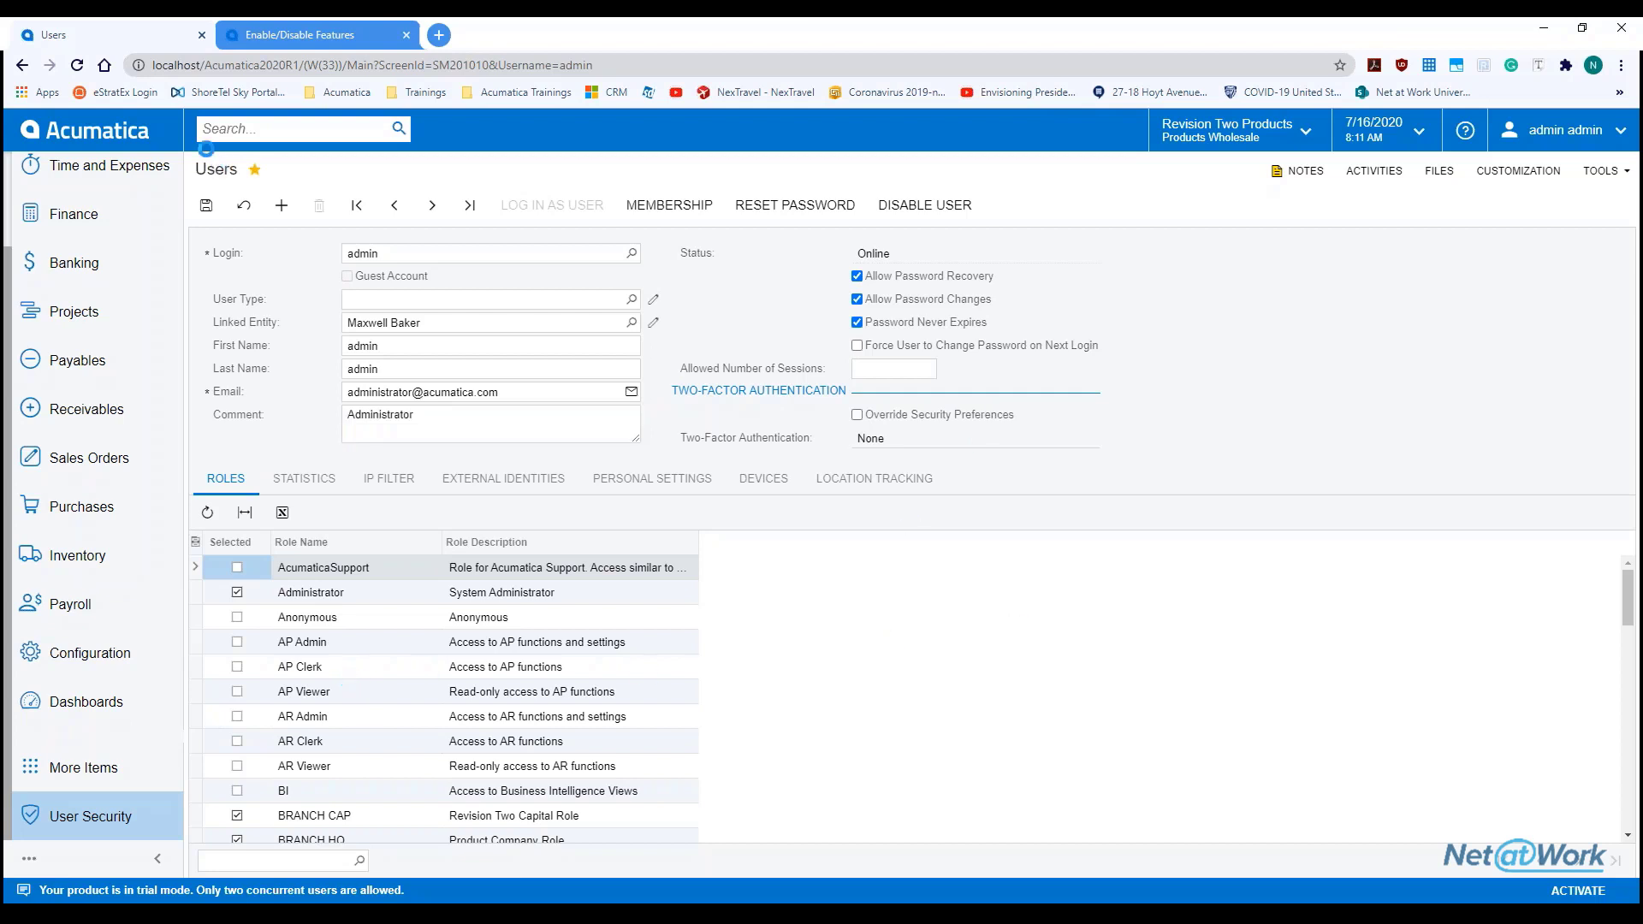
left_click(77, 65)
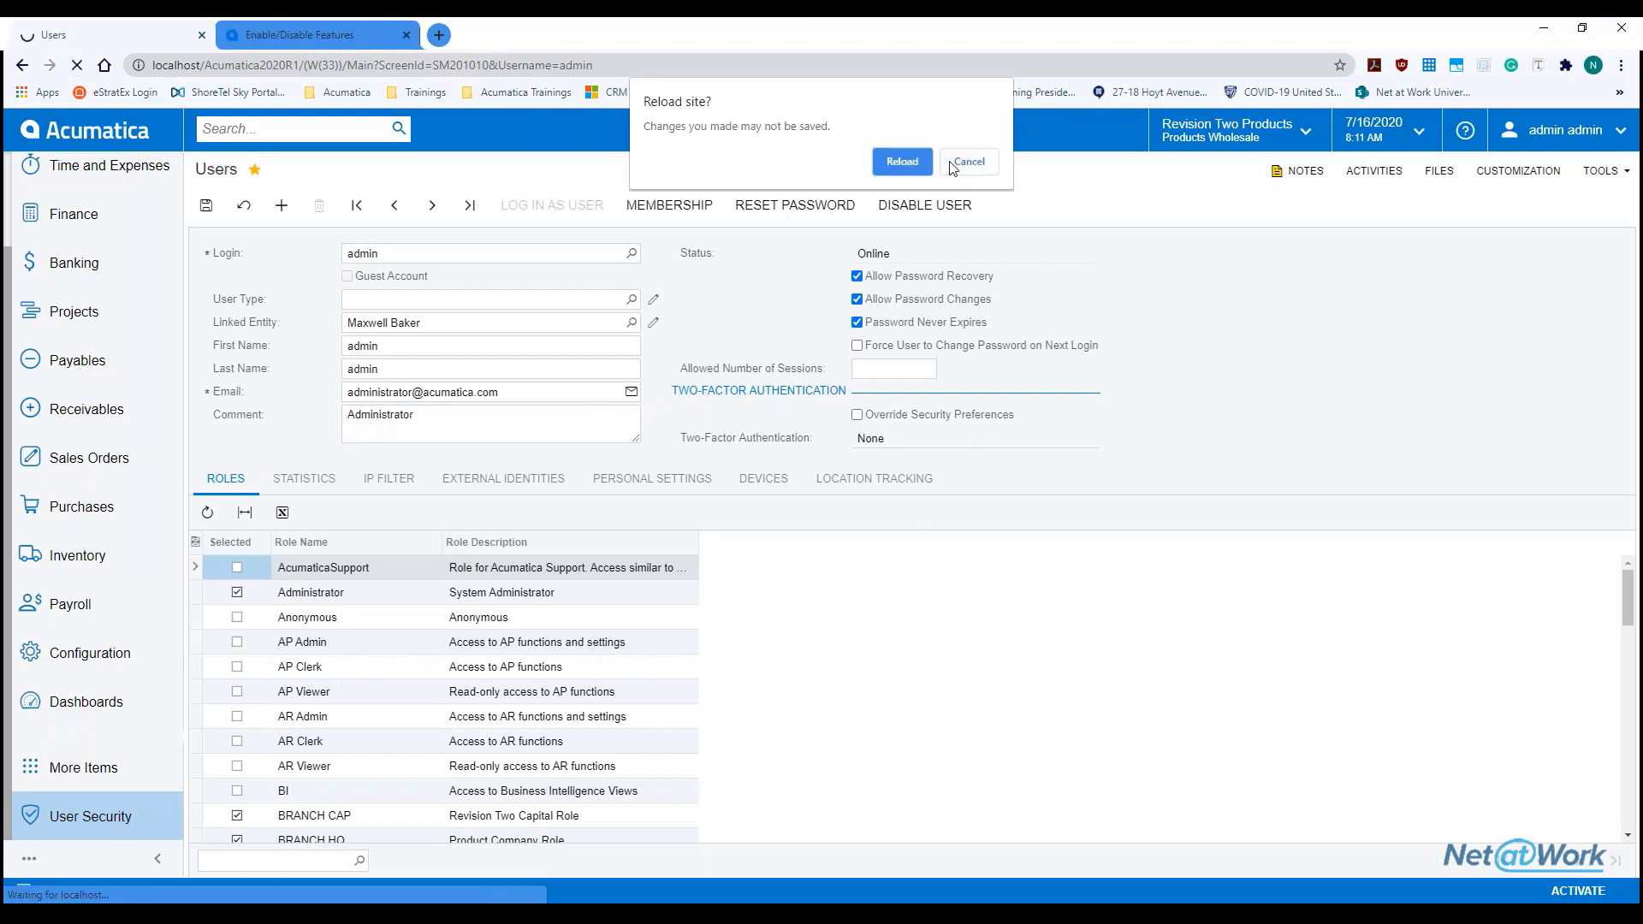
Confirm the reload and check the Administrator, BRANCH CAP and BRANCH HQ roles
left_click(927, 168)
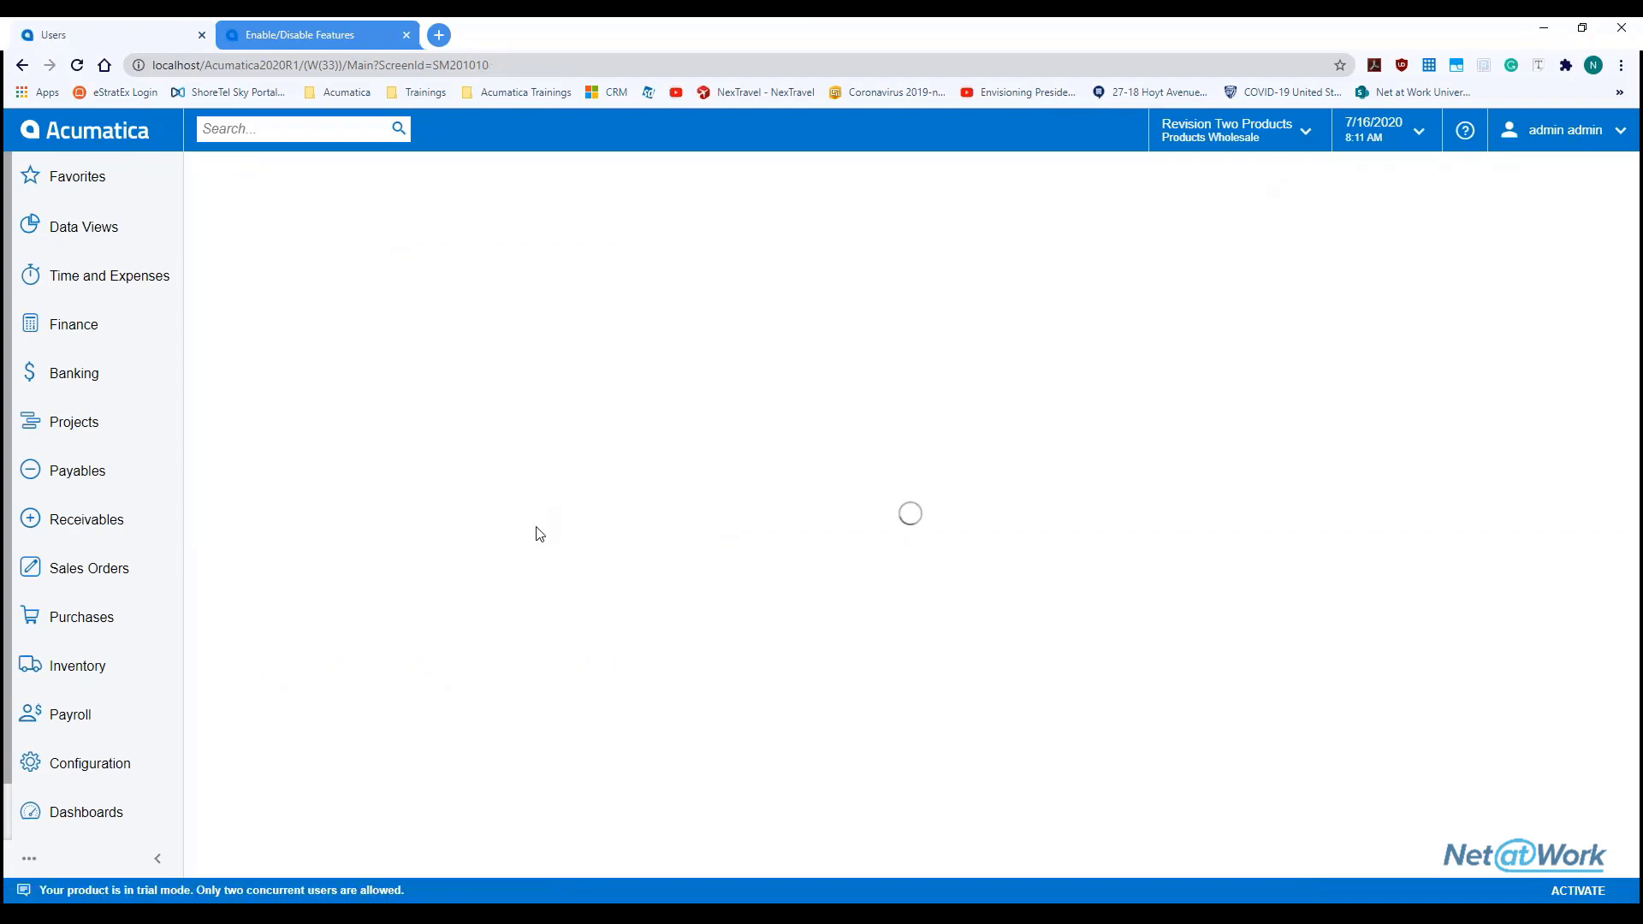
scroll(514, 638, "down", 3)
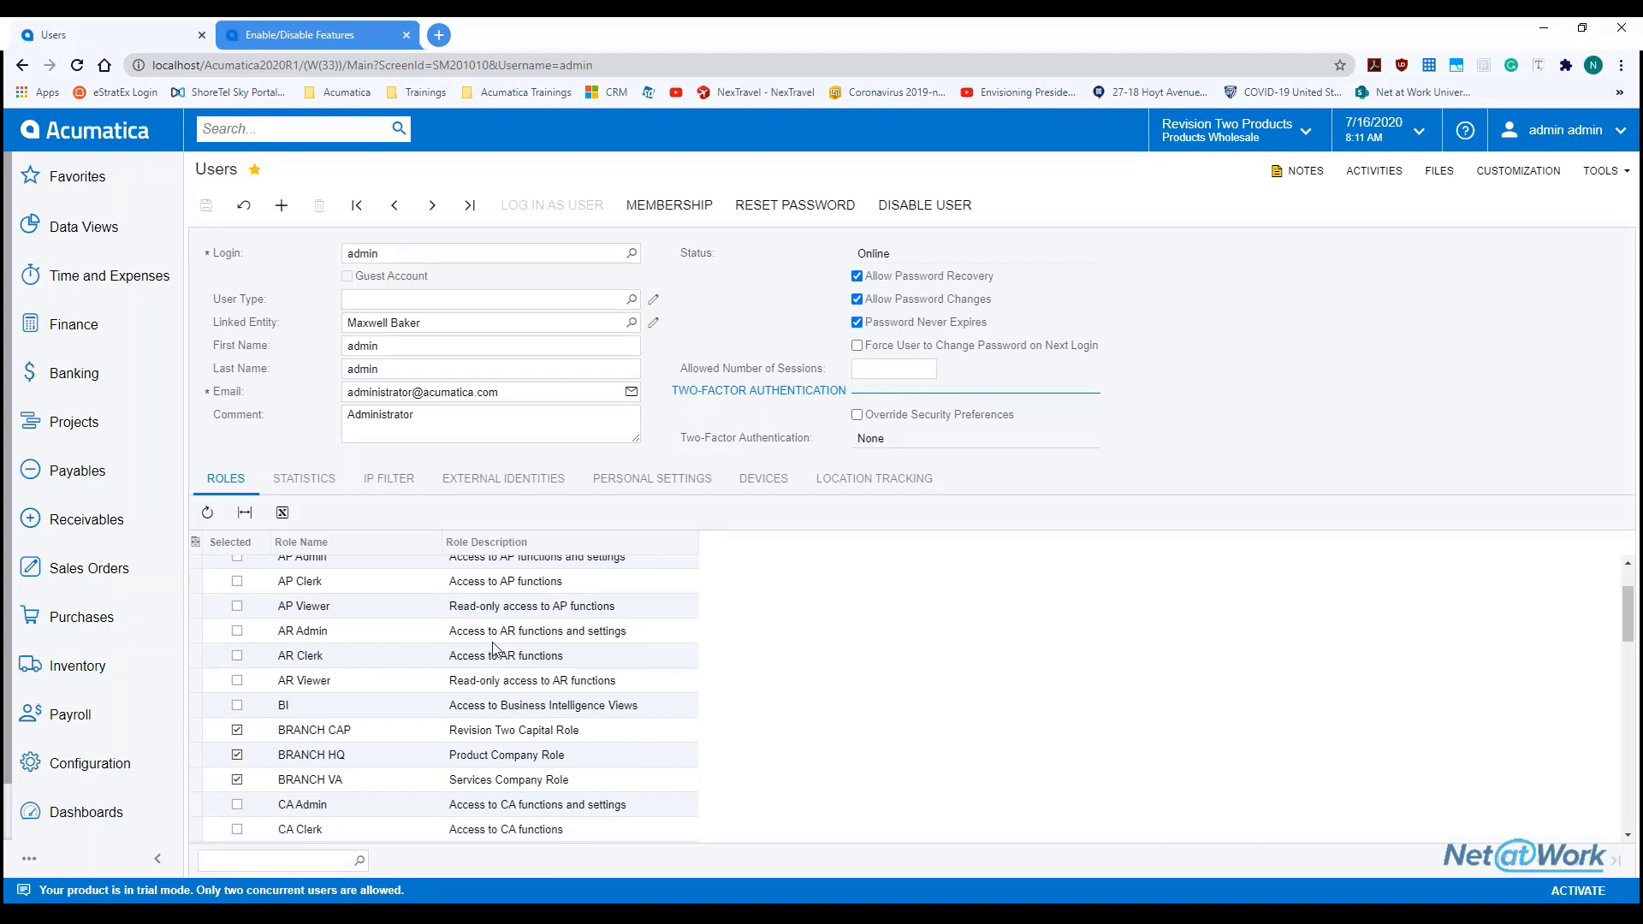
scroll(387, 734, "up", 3)
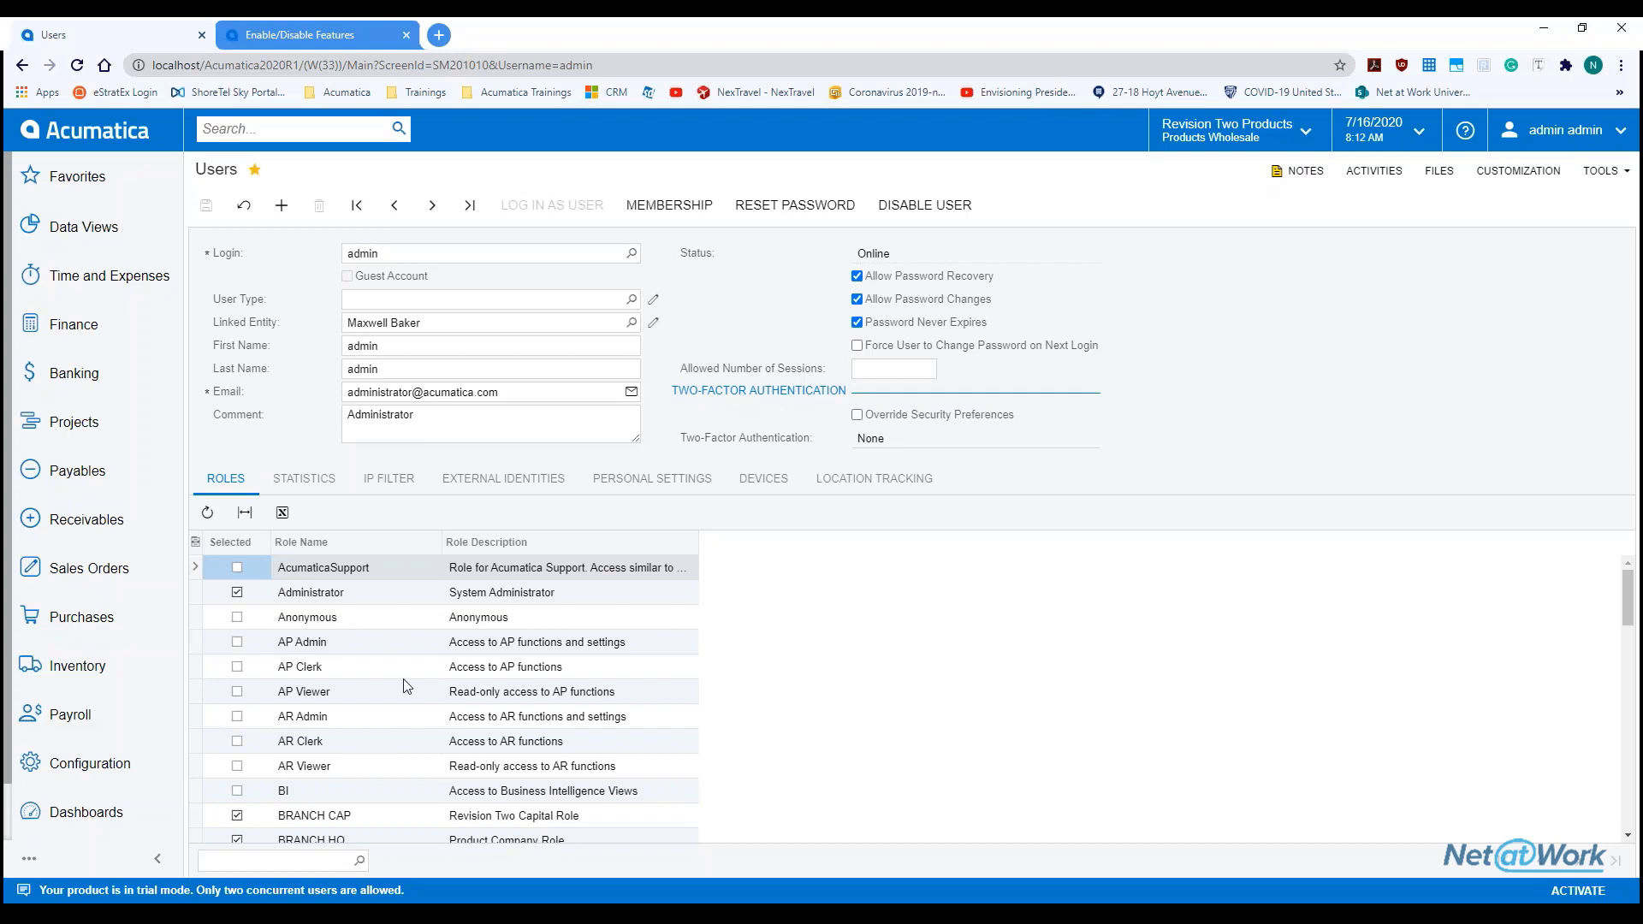
left_click(366, 648)
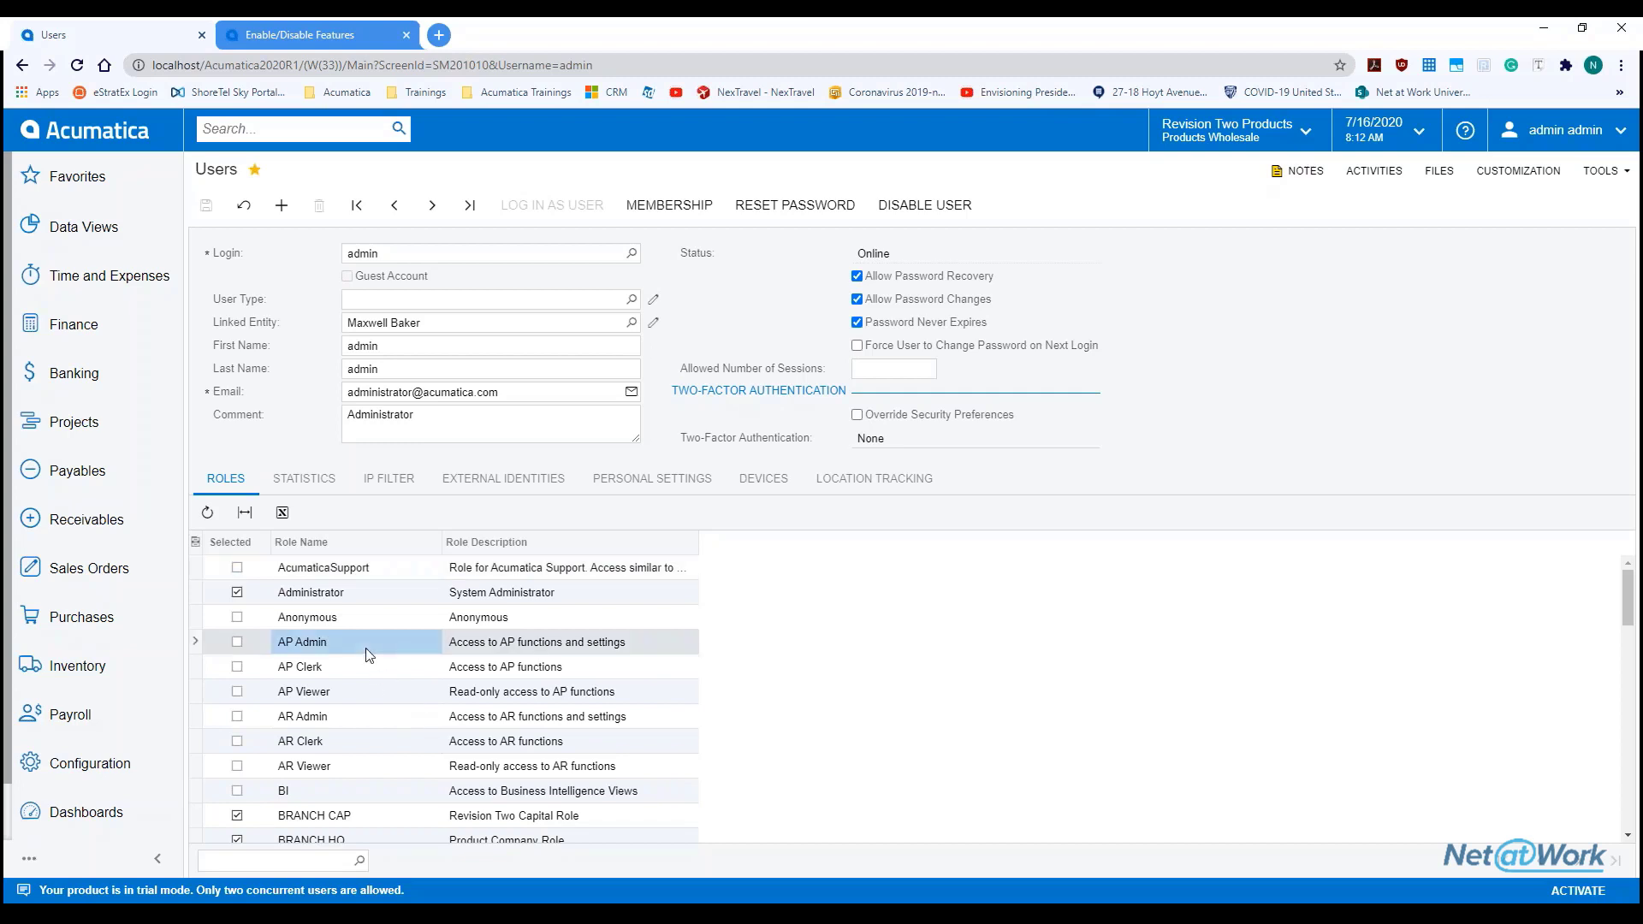
scroll(382, 700, "down", 5)
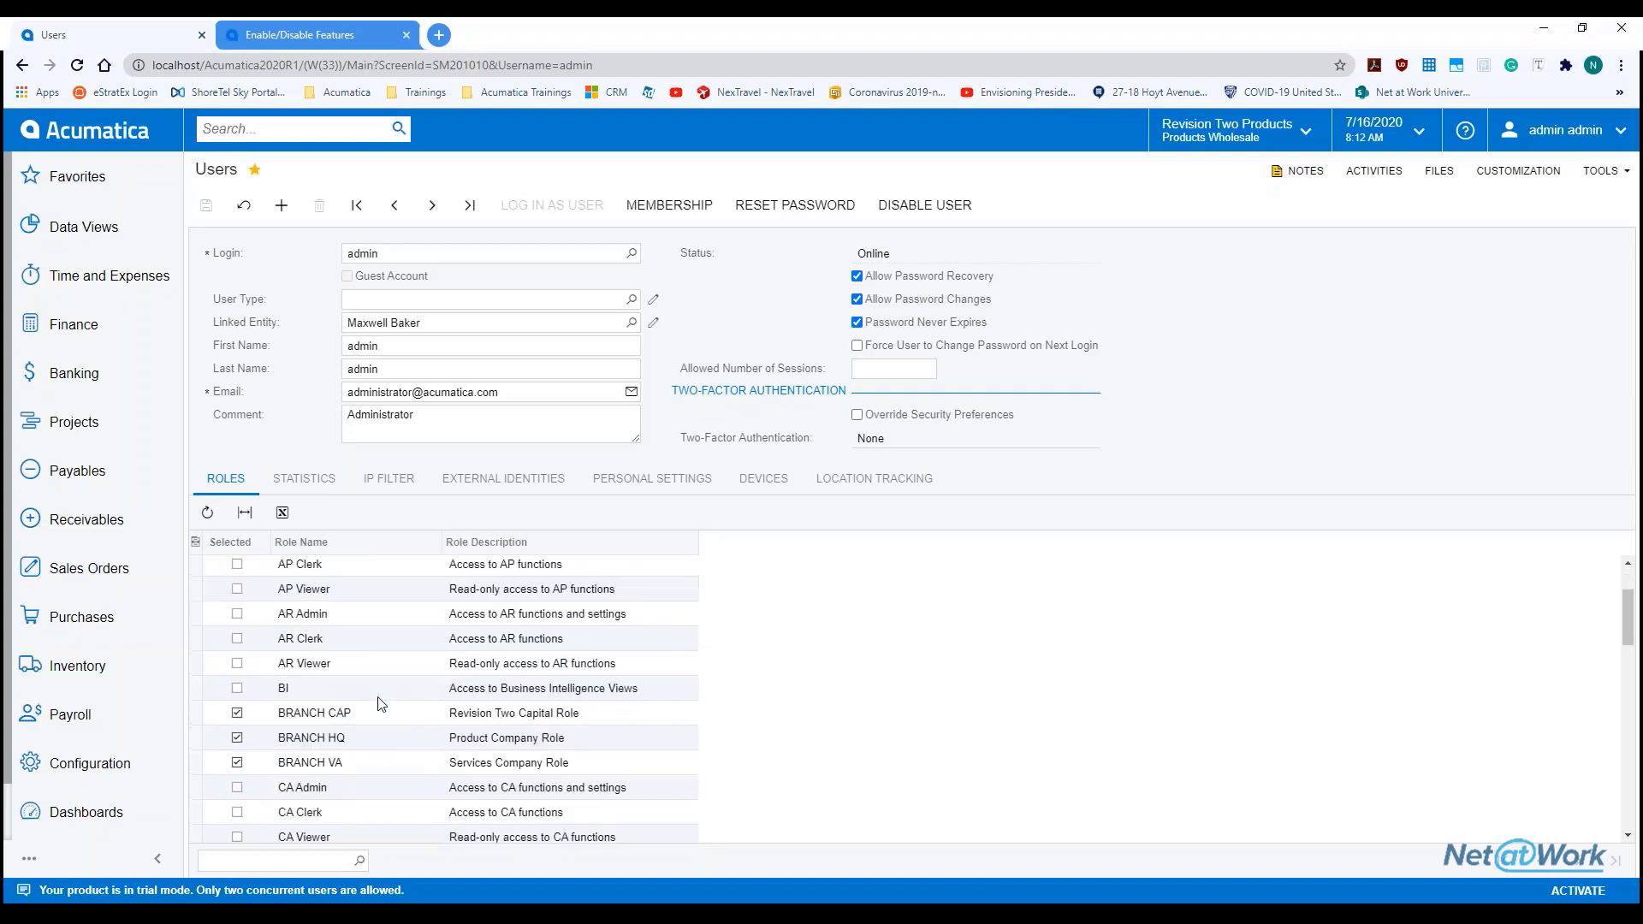
scroll(382, 700, "up", 1)
scroll(382, 702, "down", 4)
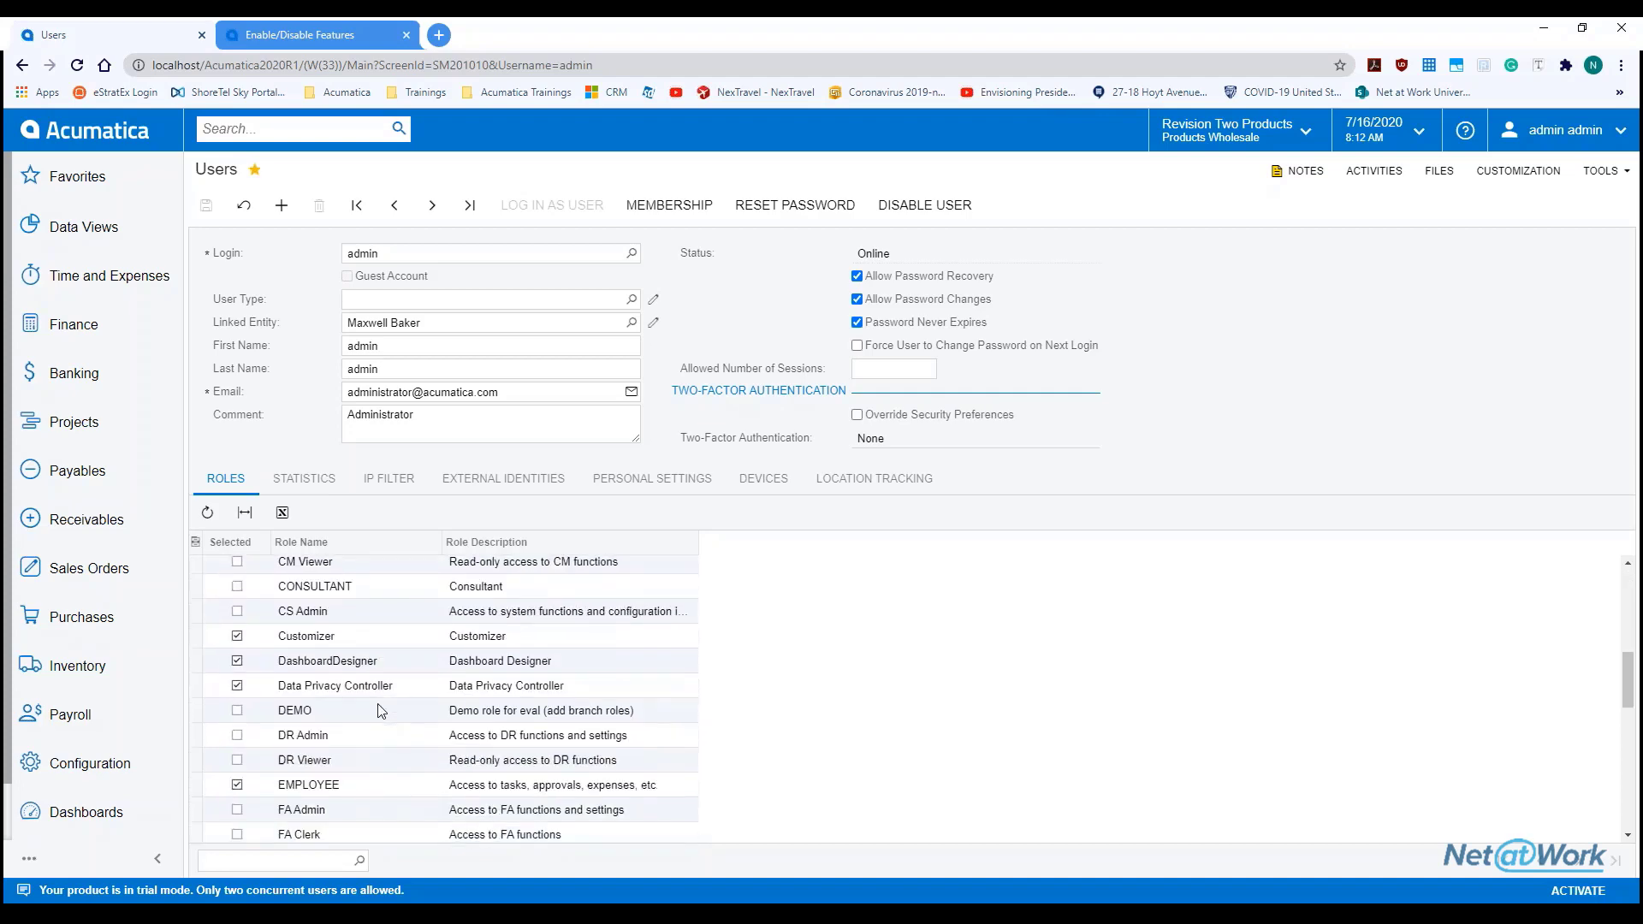
scroll(359, 787, "down", 2)
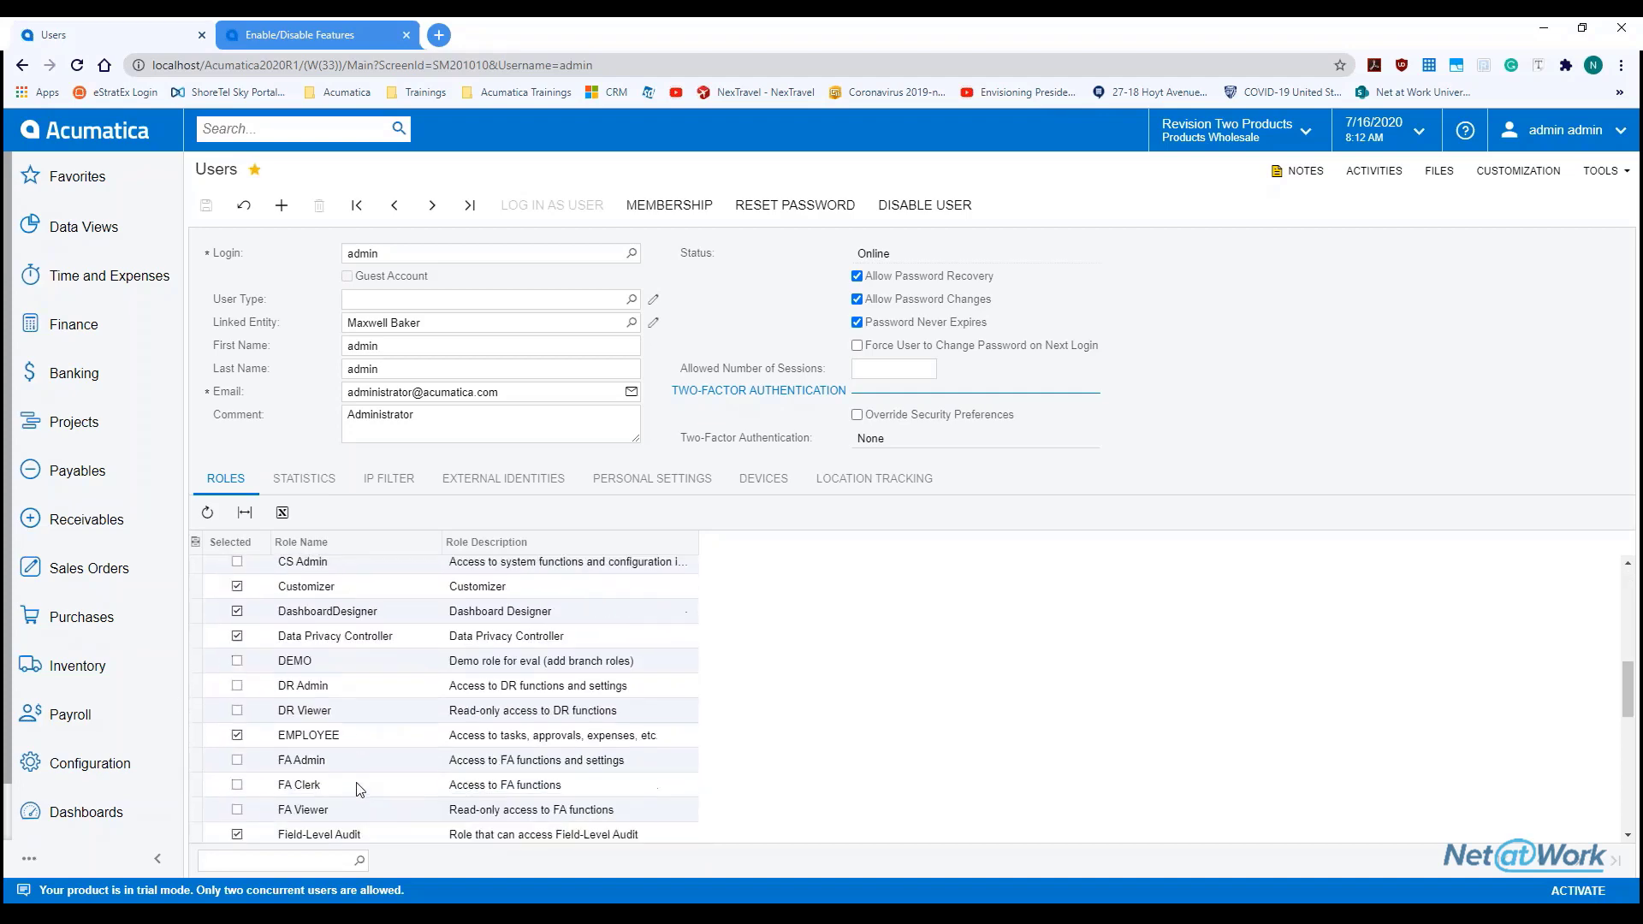
left_click(363, 697)
scroll(385, 753, "down", 2)
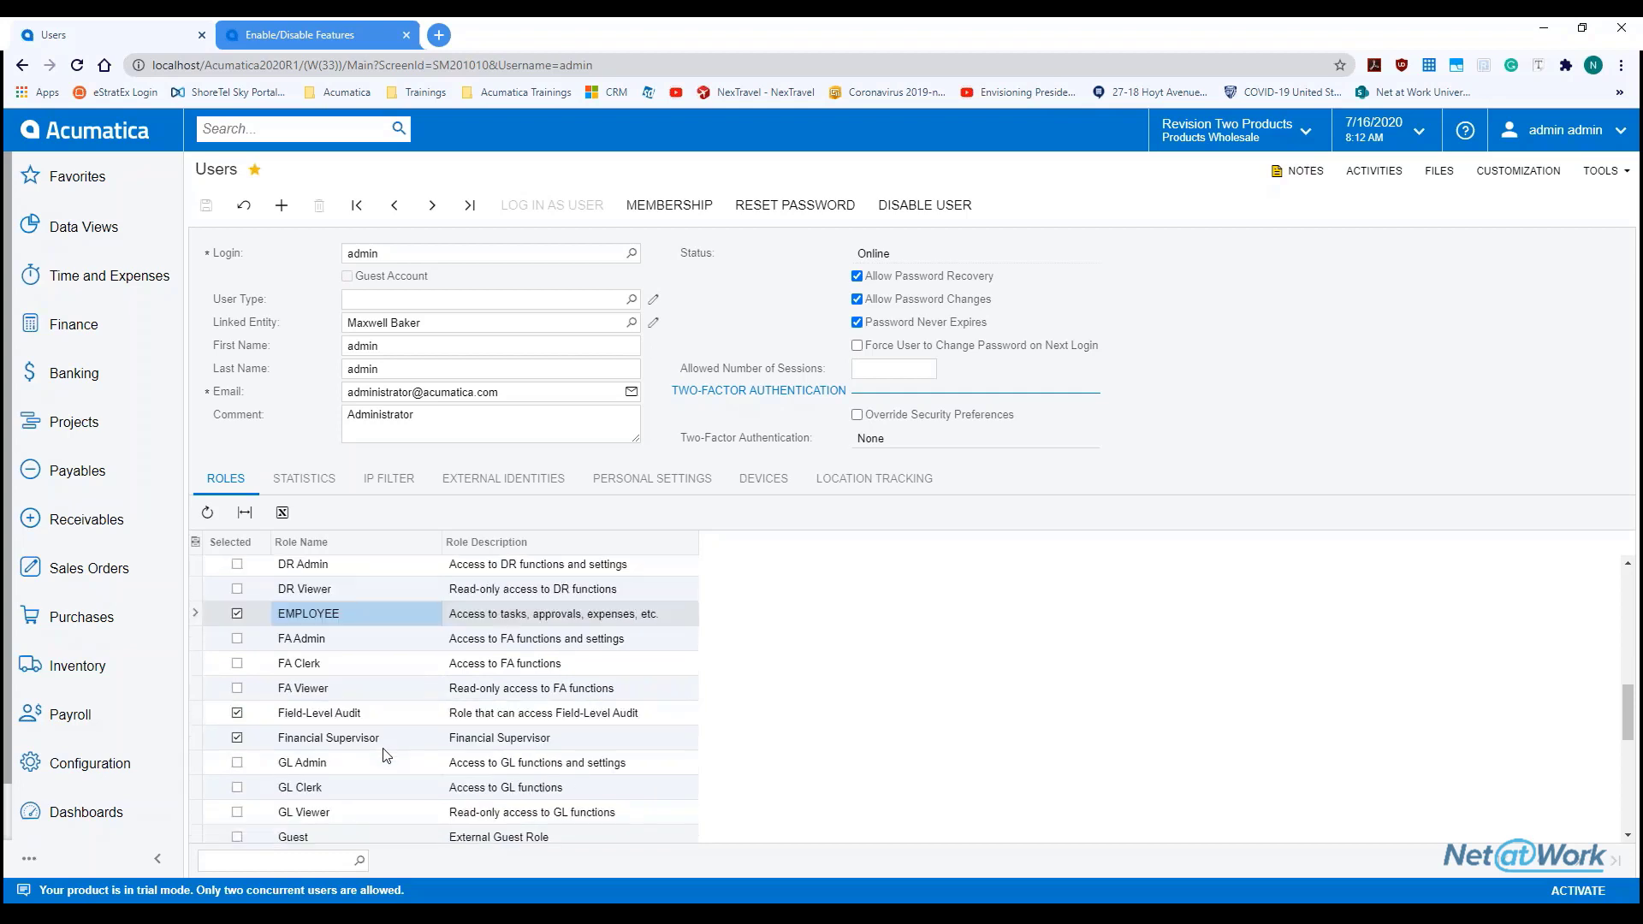
scroll(388, 755, "down", 8)
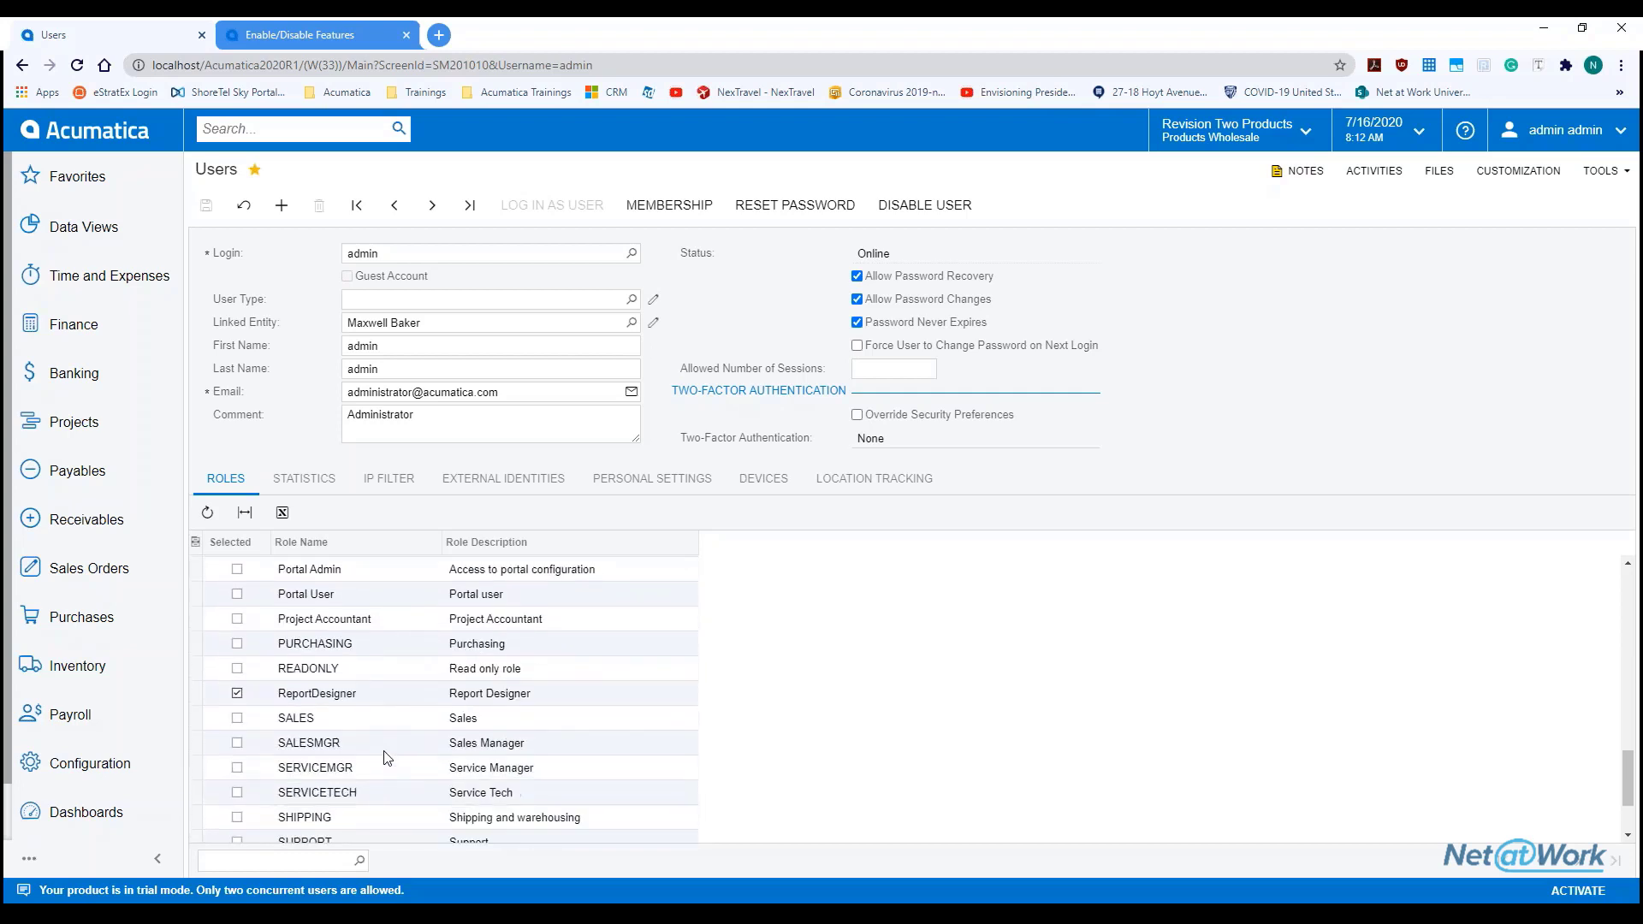
left_click(380, 695)
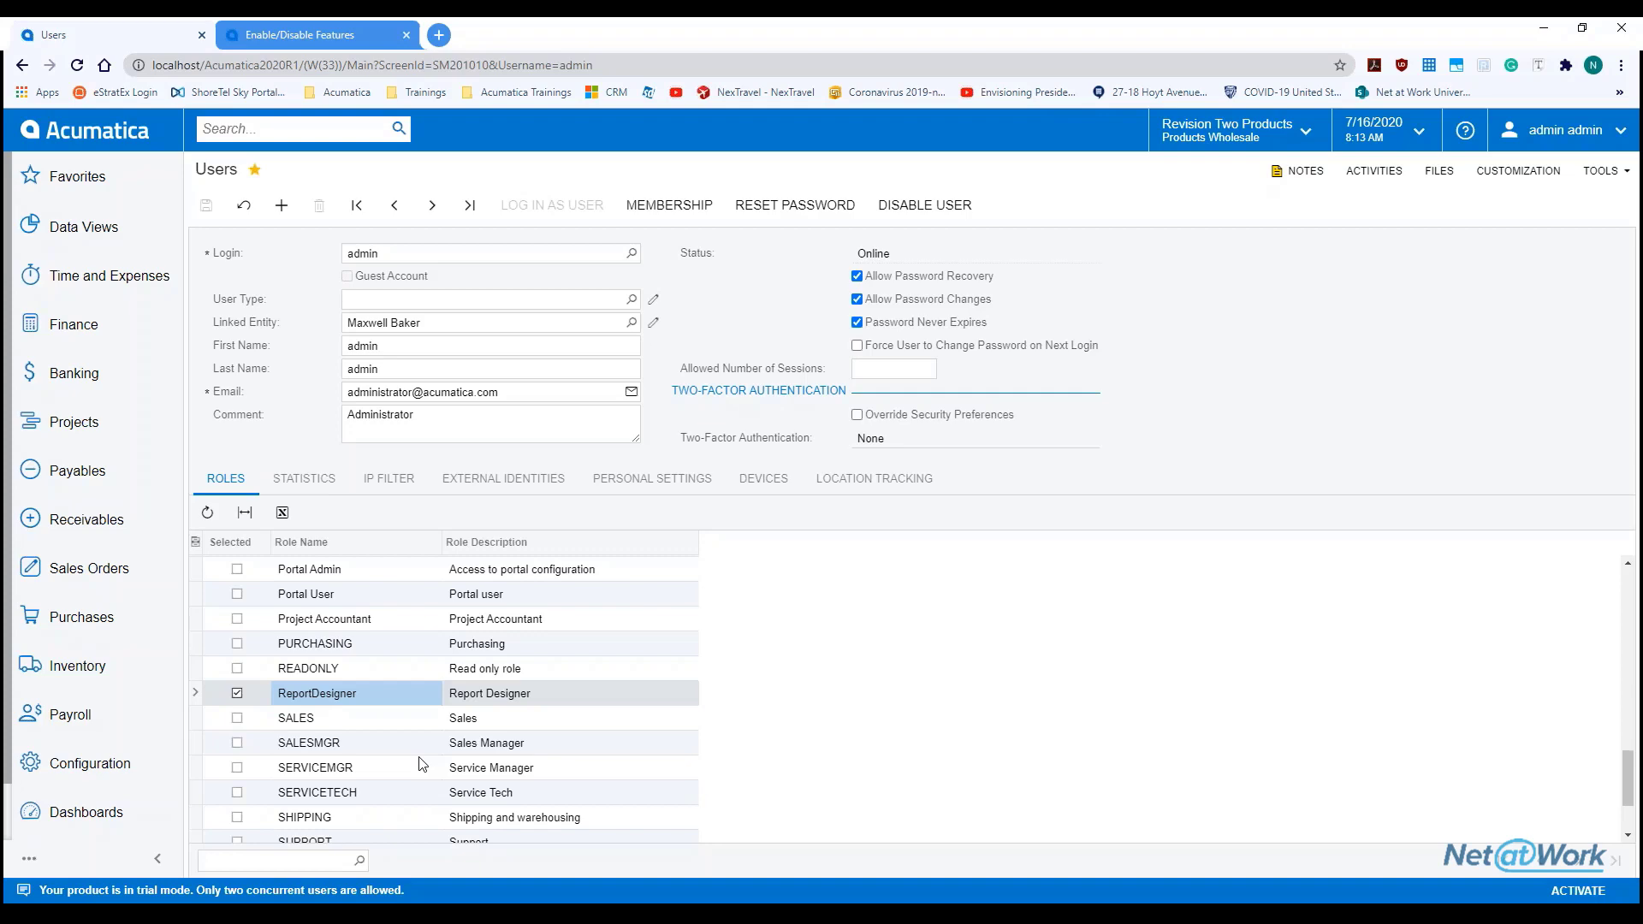
scroll(587, 699, "up", 1)
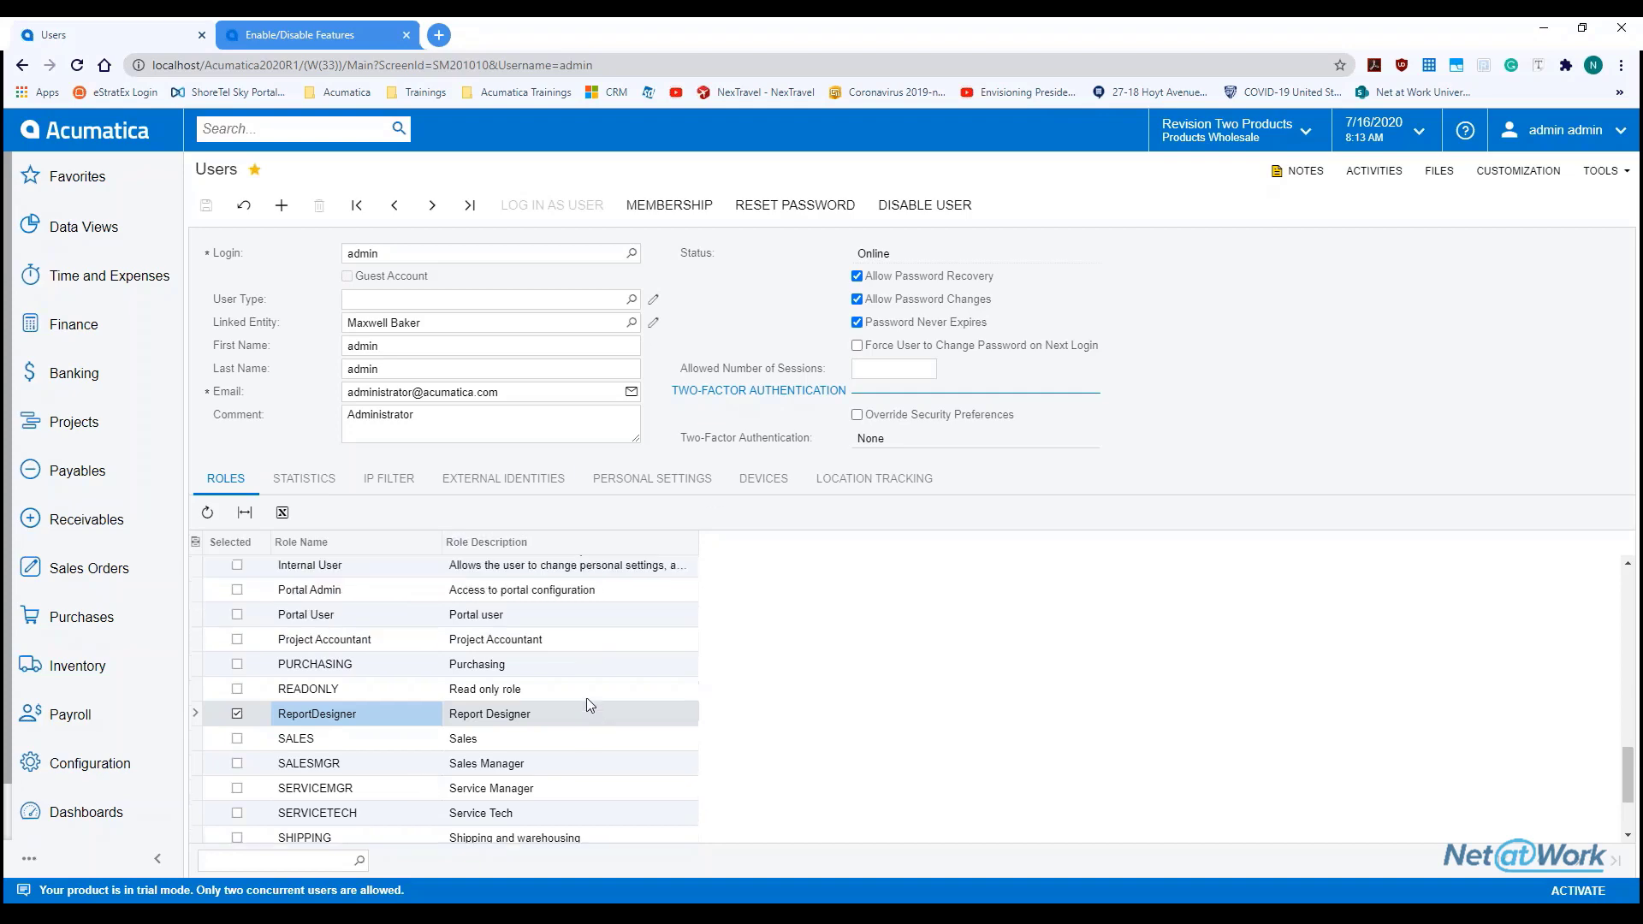
scroll(589, 704, "up", 9)
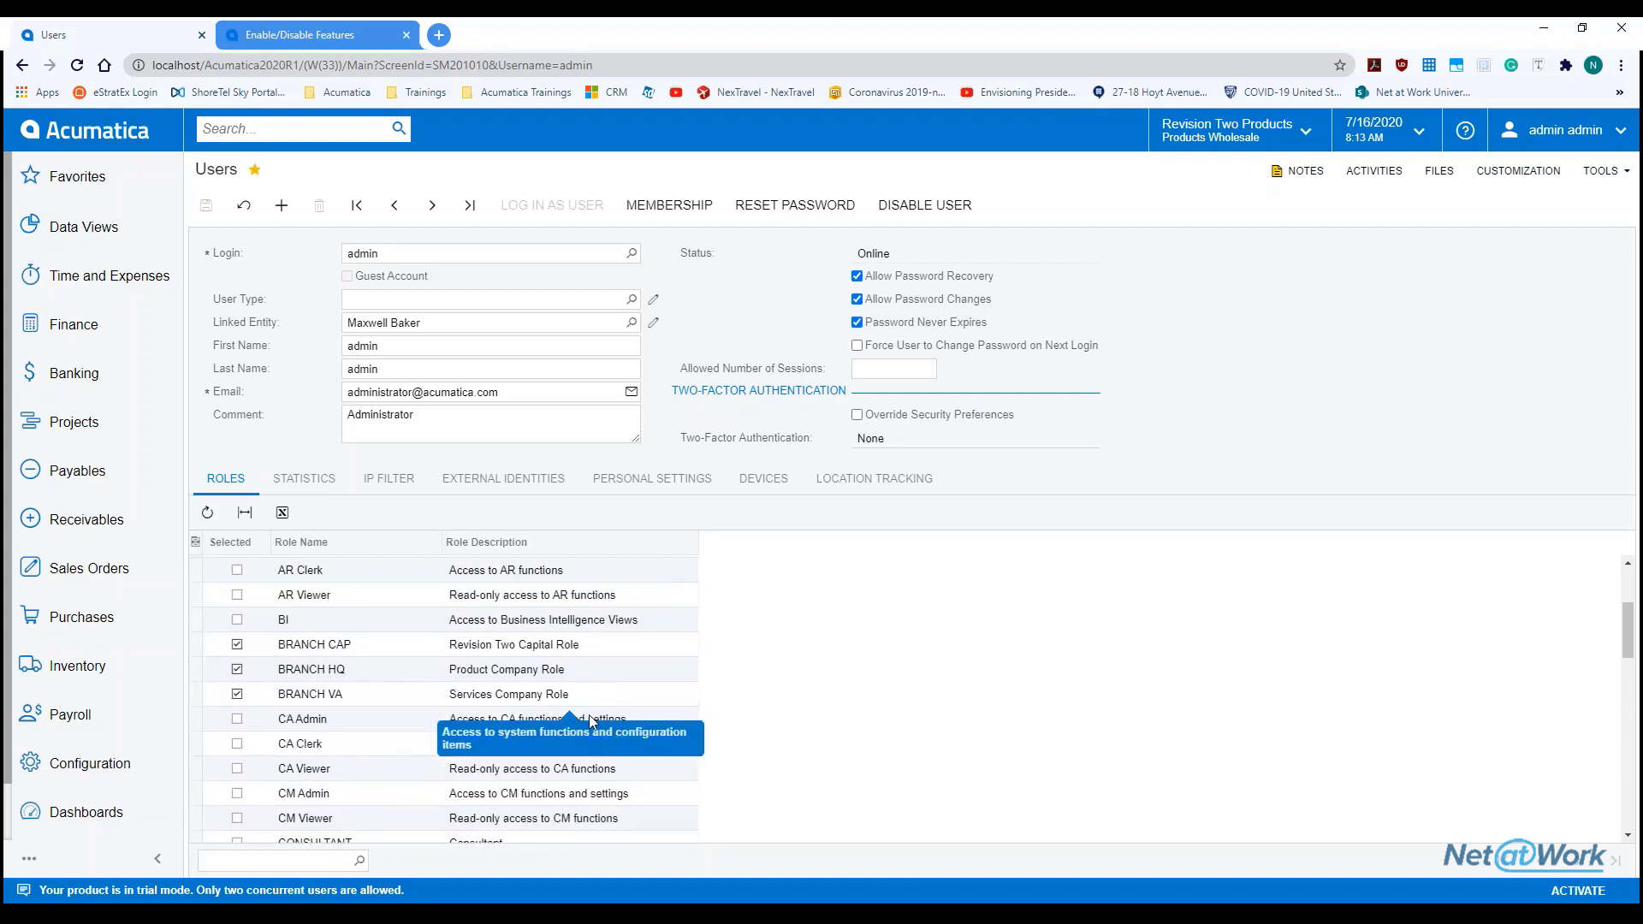
scroll(591, 721, "up", 1)
left_click(351, 732)
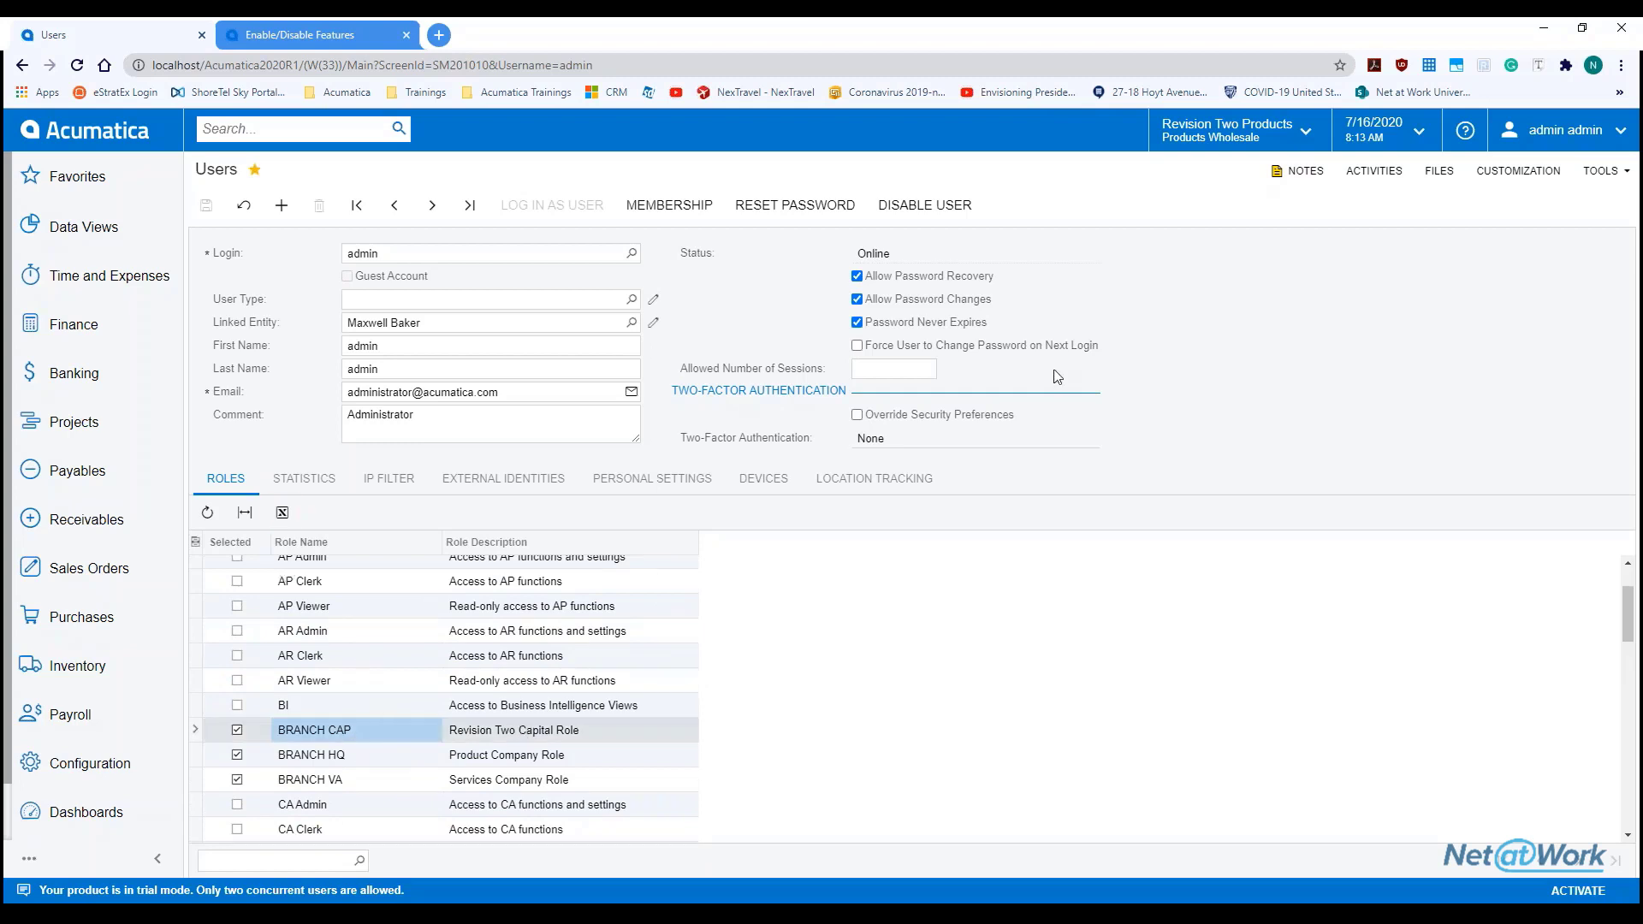
View the administrator's statistics: last login 7/16/2020 7:30:30 AM, zero failed attempts
left_click(1235, 143)
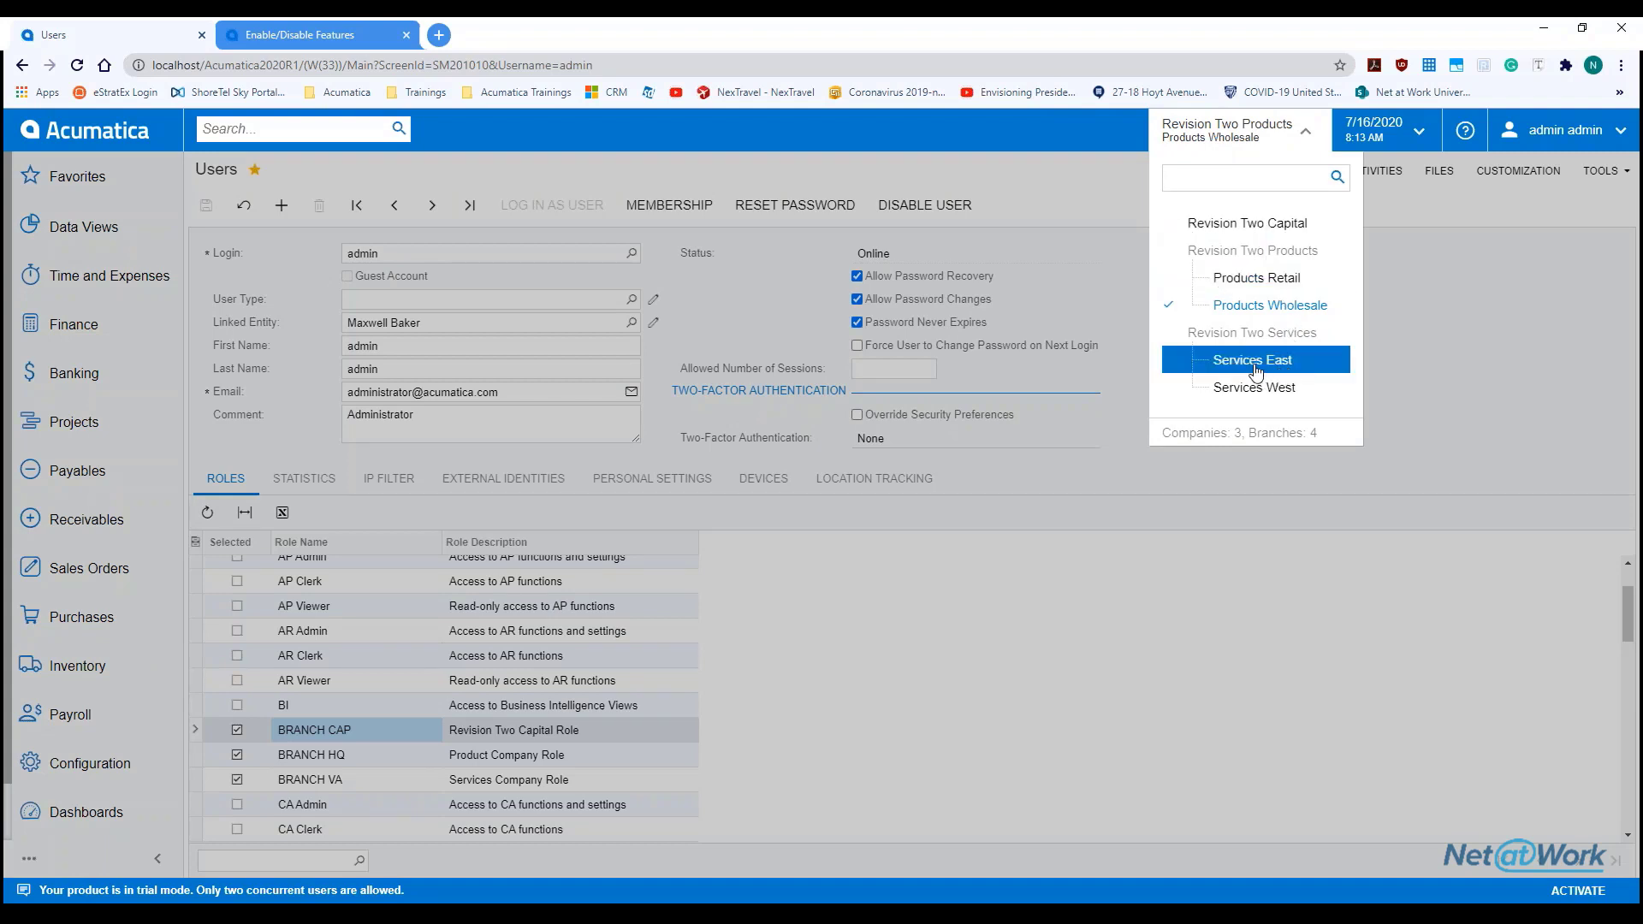
left_click(908, 635)
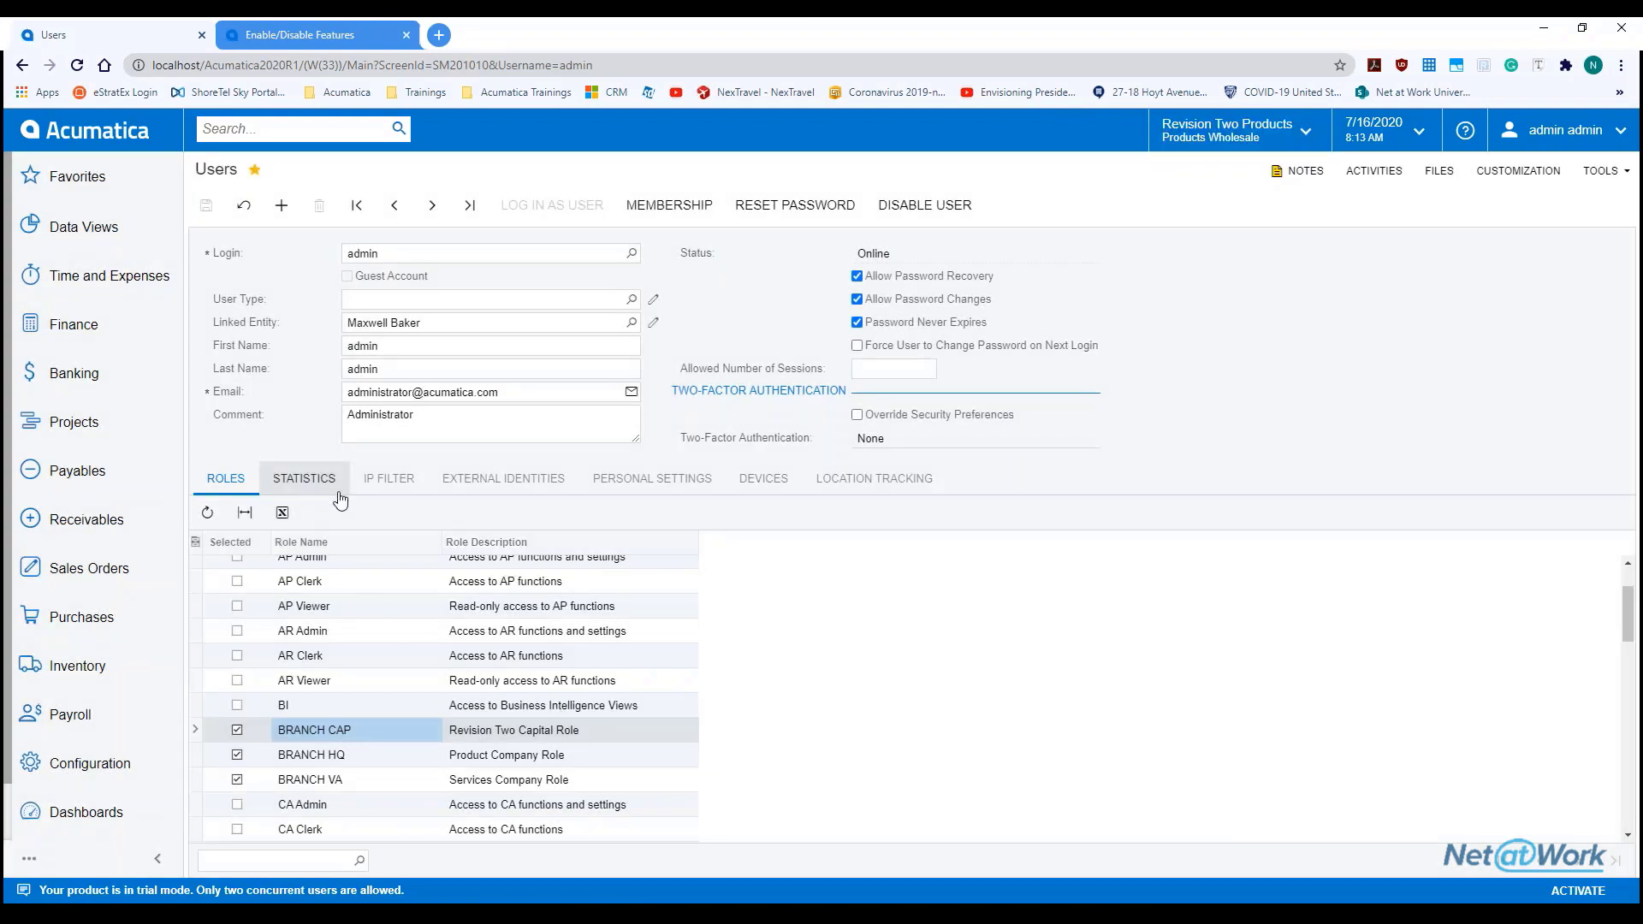
left_click(897, 367)
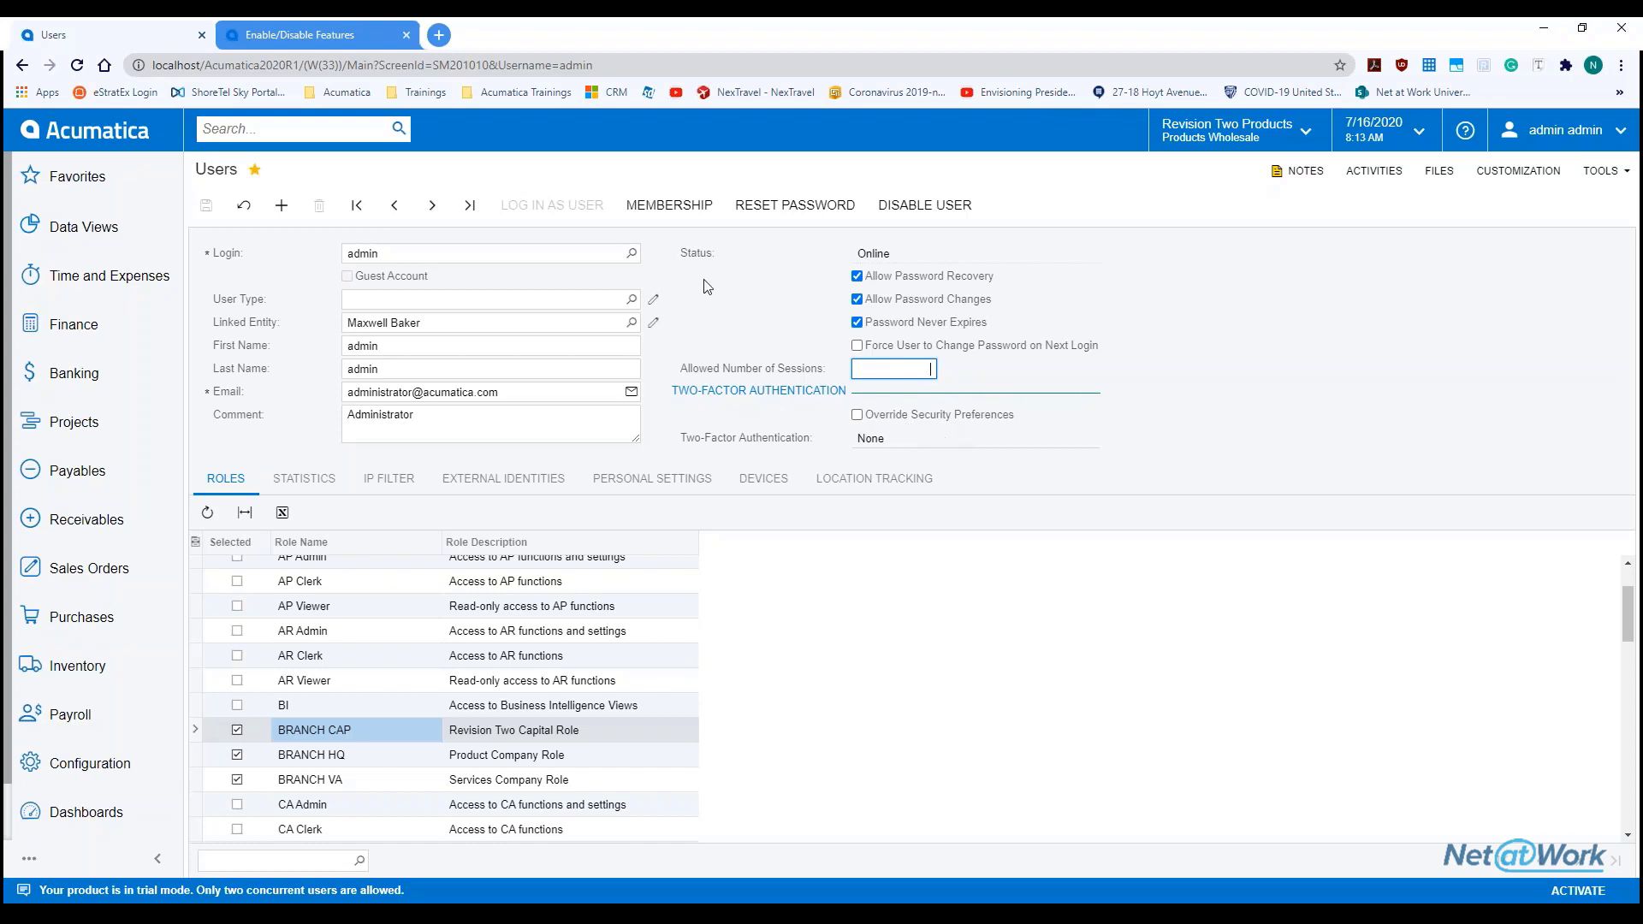
left_click(309, 490)
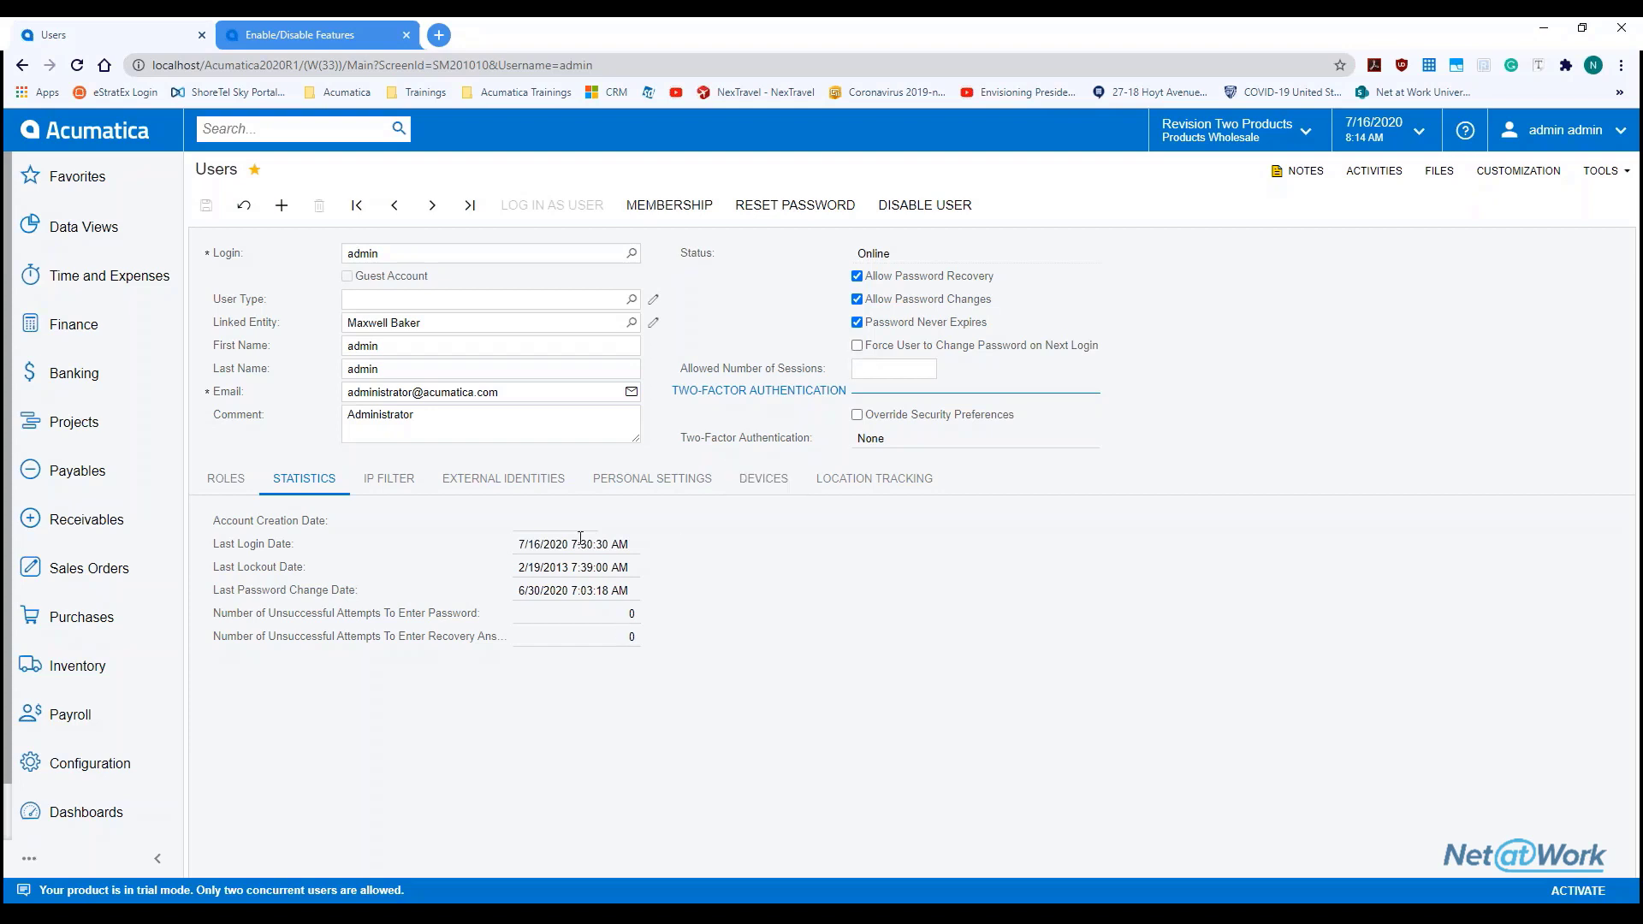
Show the administrator's IP Filter list, which has no start or end addresses
left_click(431, 489)
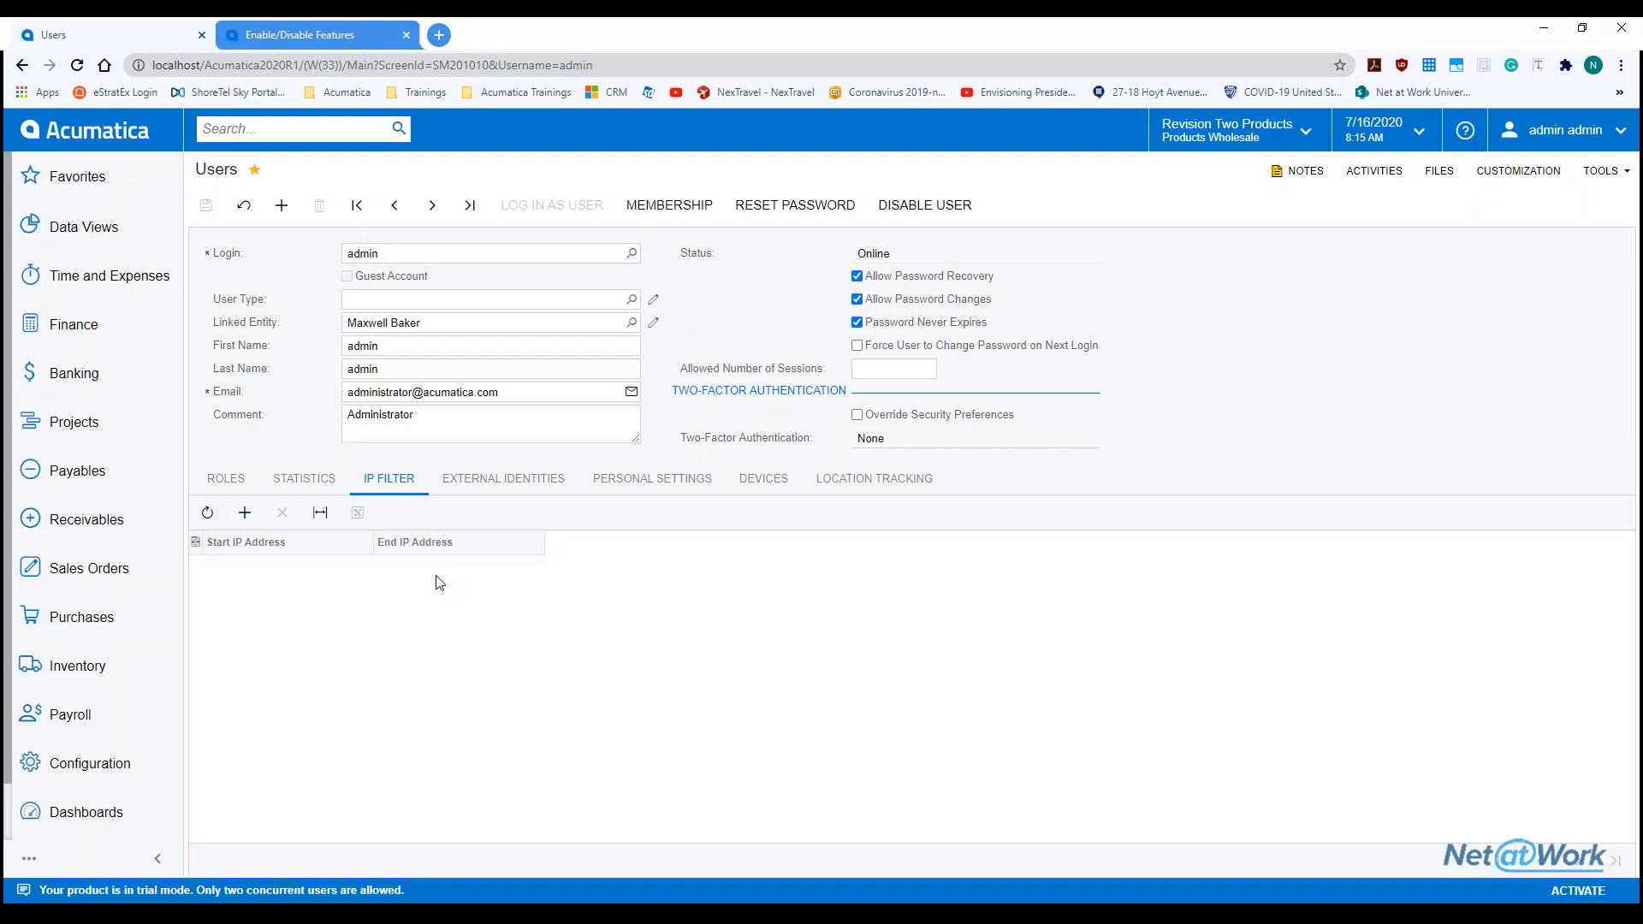
Check external identities, then view personal settings: Pacific time, branch PRODWHOLE, Customer View home page
left_click(481, 481)
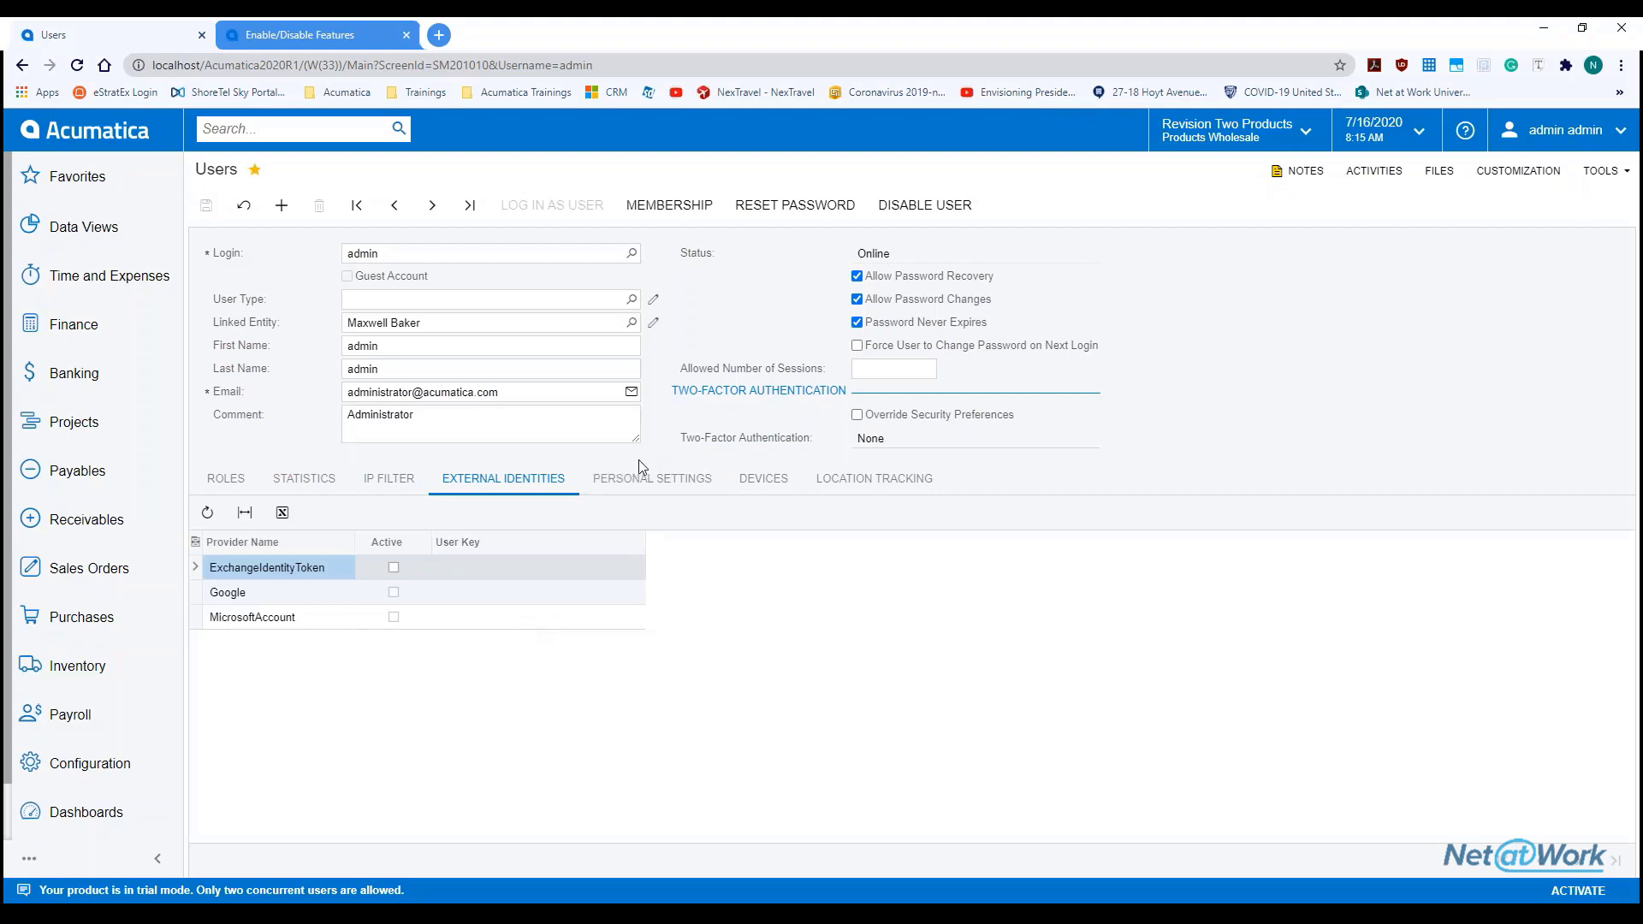
left_click(646, 484)
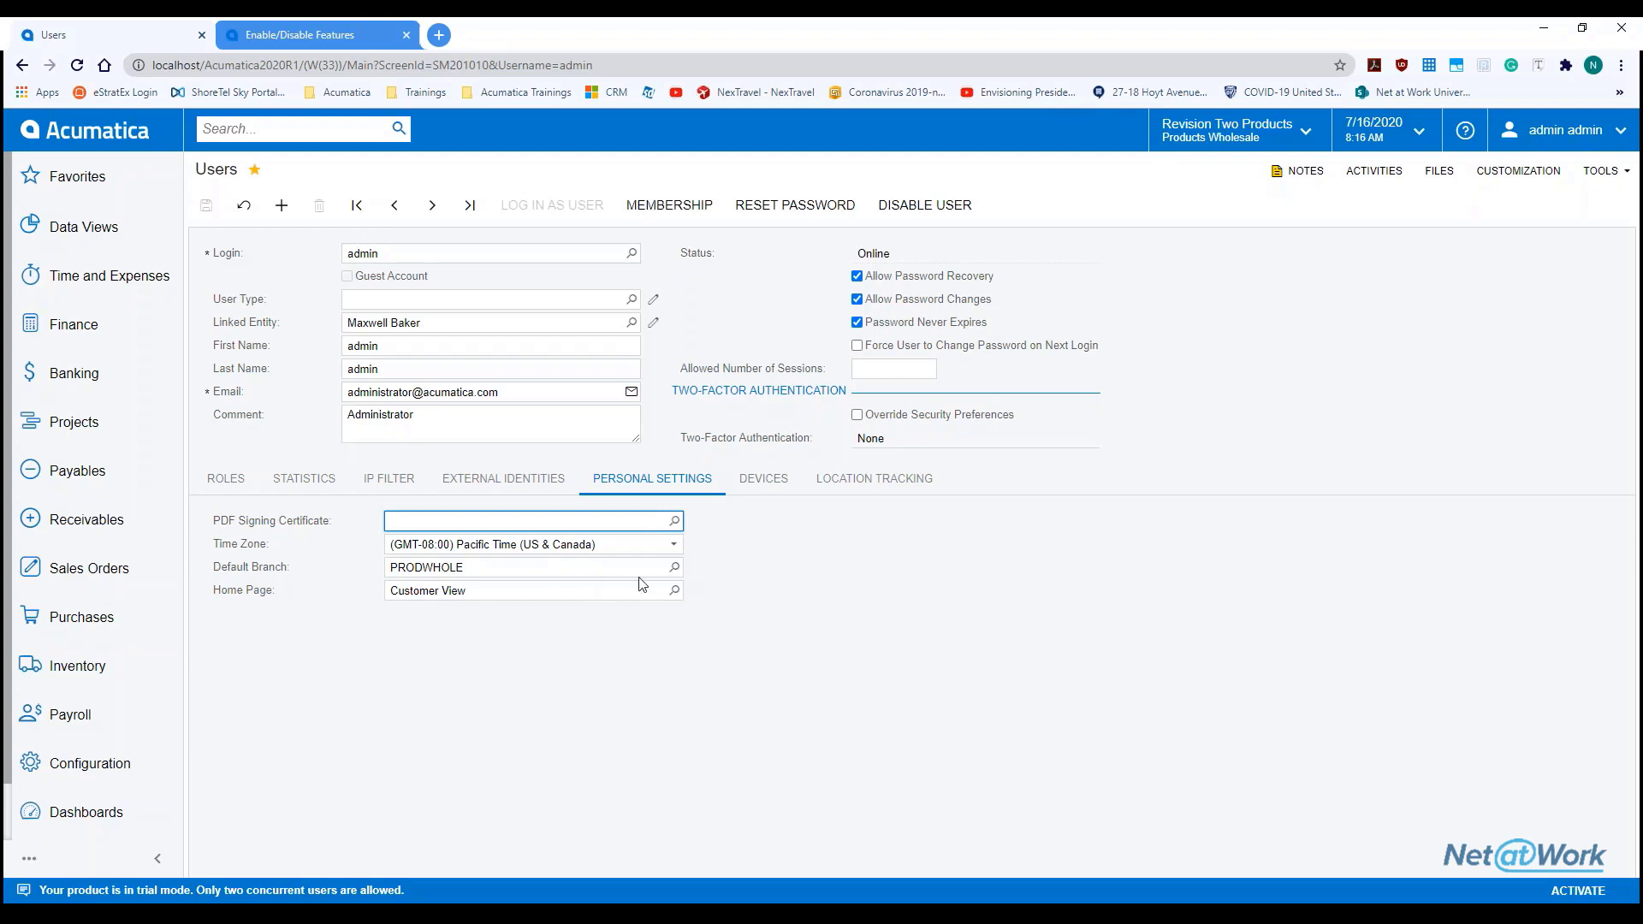
Display the administrator's Devices list, which has no registered mobile devices
left_click(764, 479)
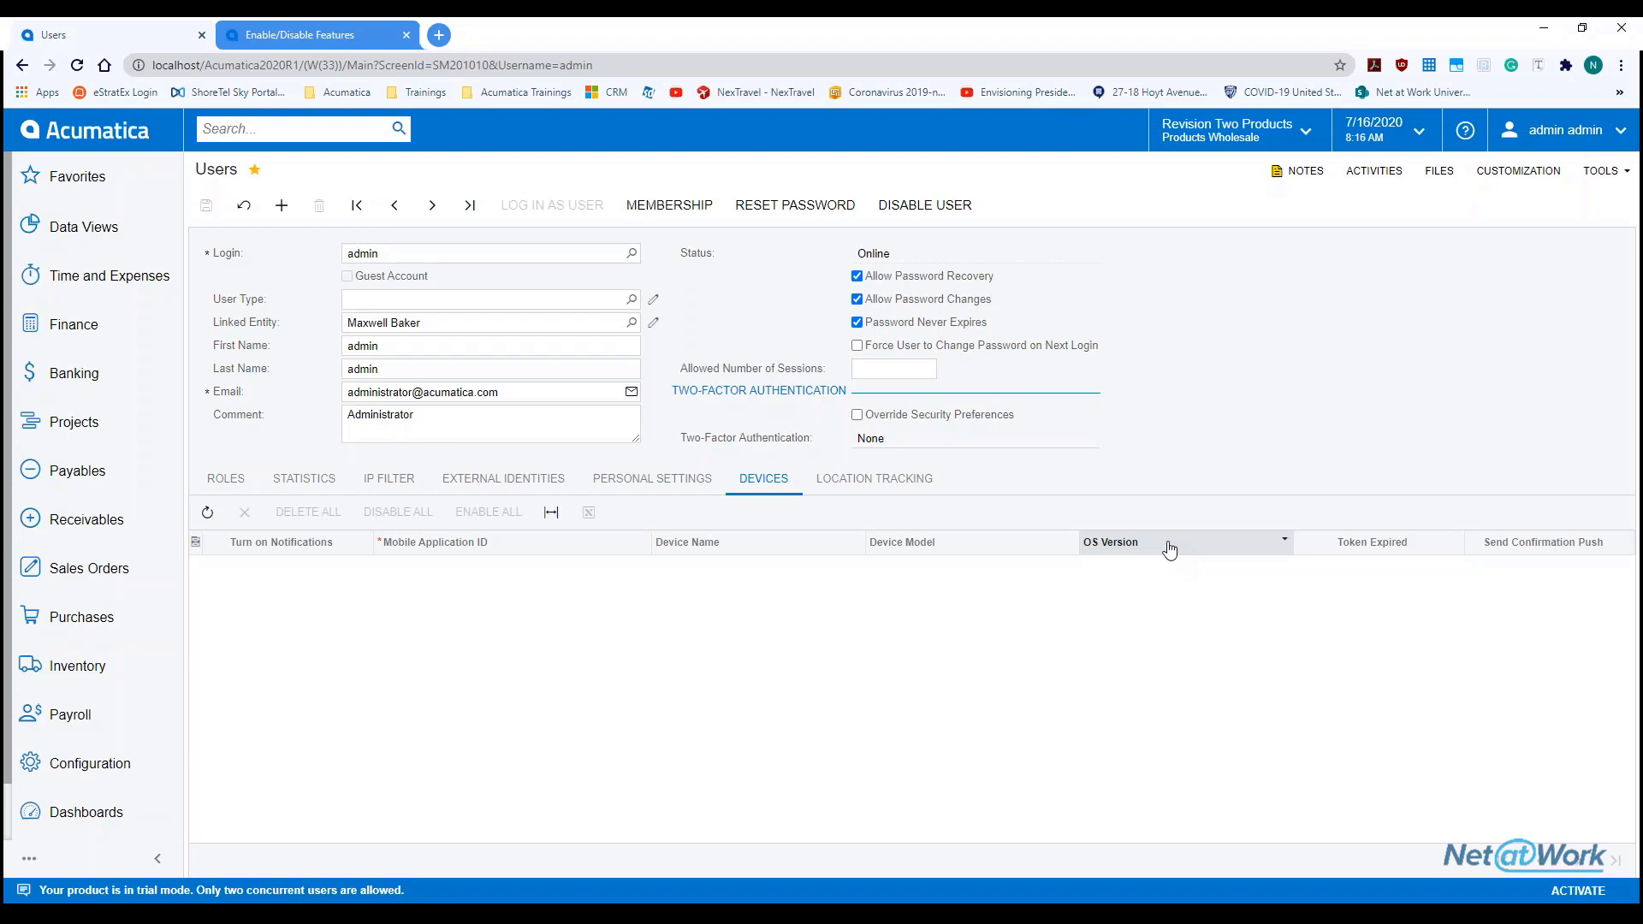
View location tracking: off, 5-minute frequency, 250 m, Monday–Friday 9:00 AM–6:00 PM
left_click(884, 478)
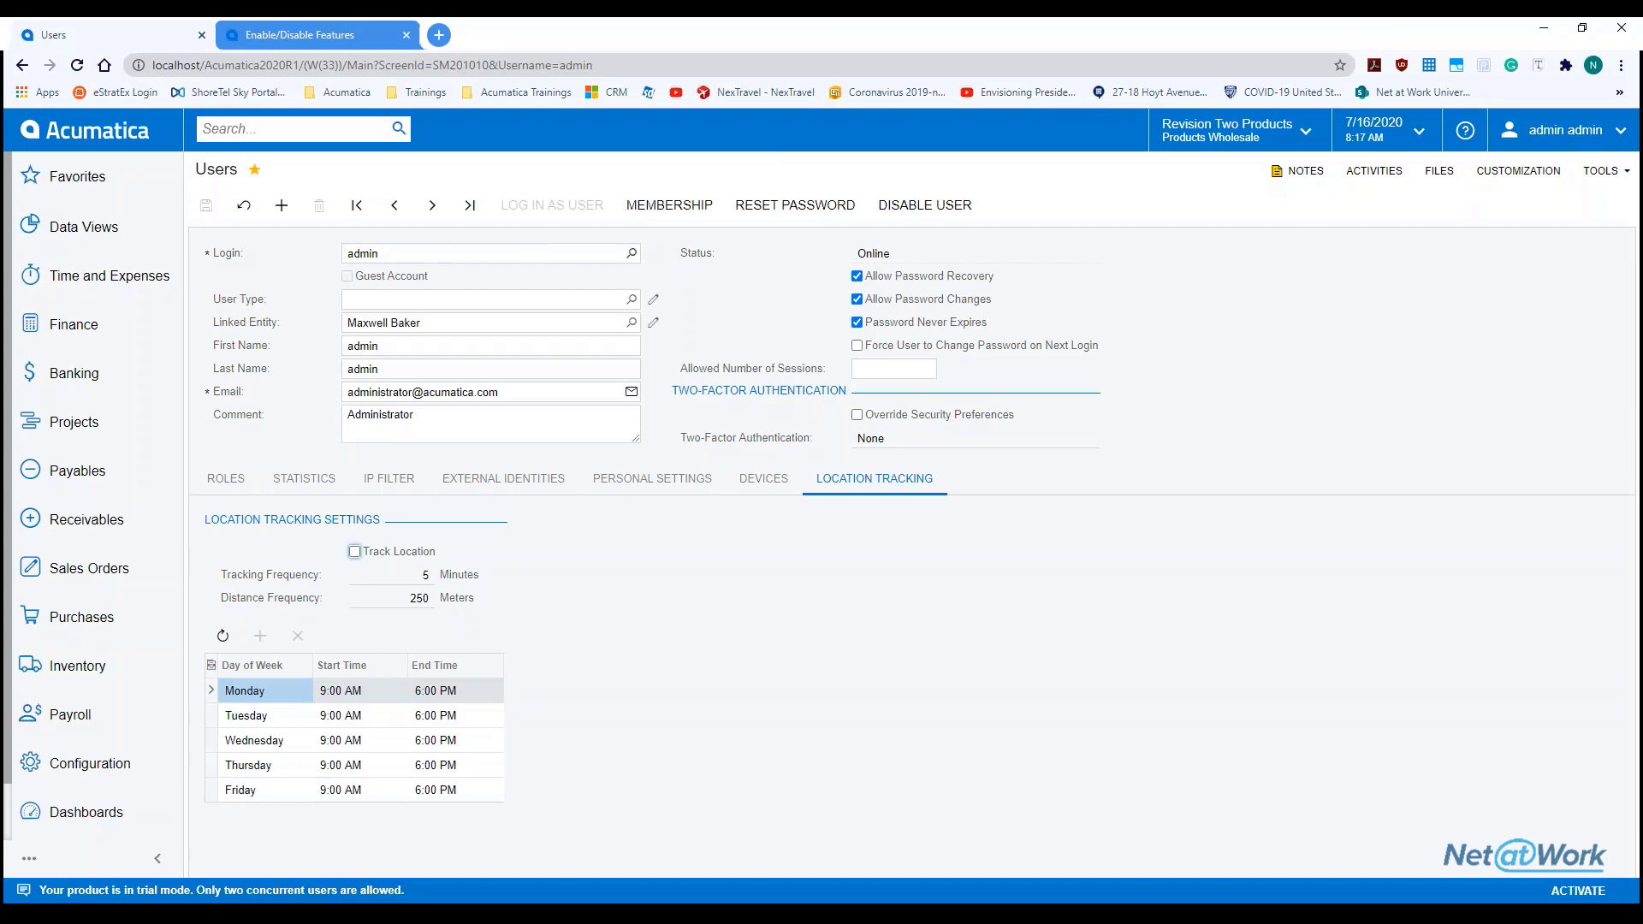
Load a General Employee's user record from the Login lookup
left_click(632, 254)
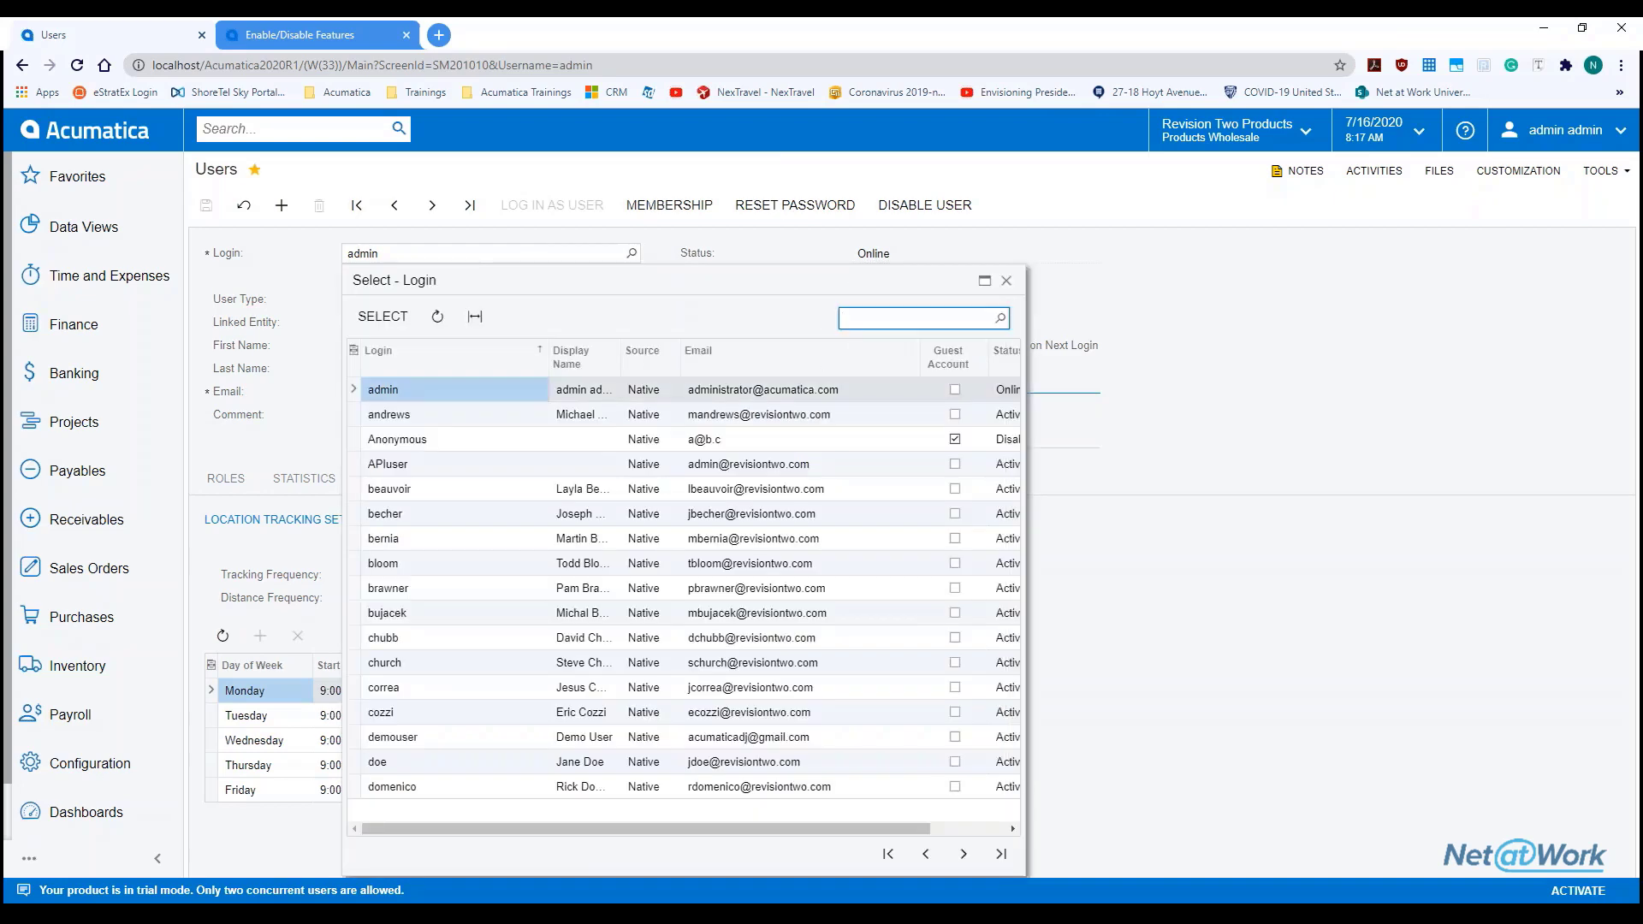
double_click(467, 565)
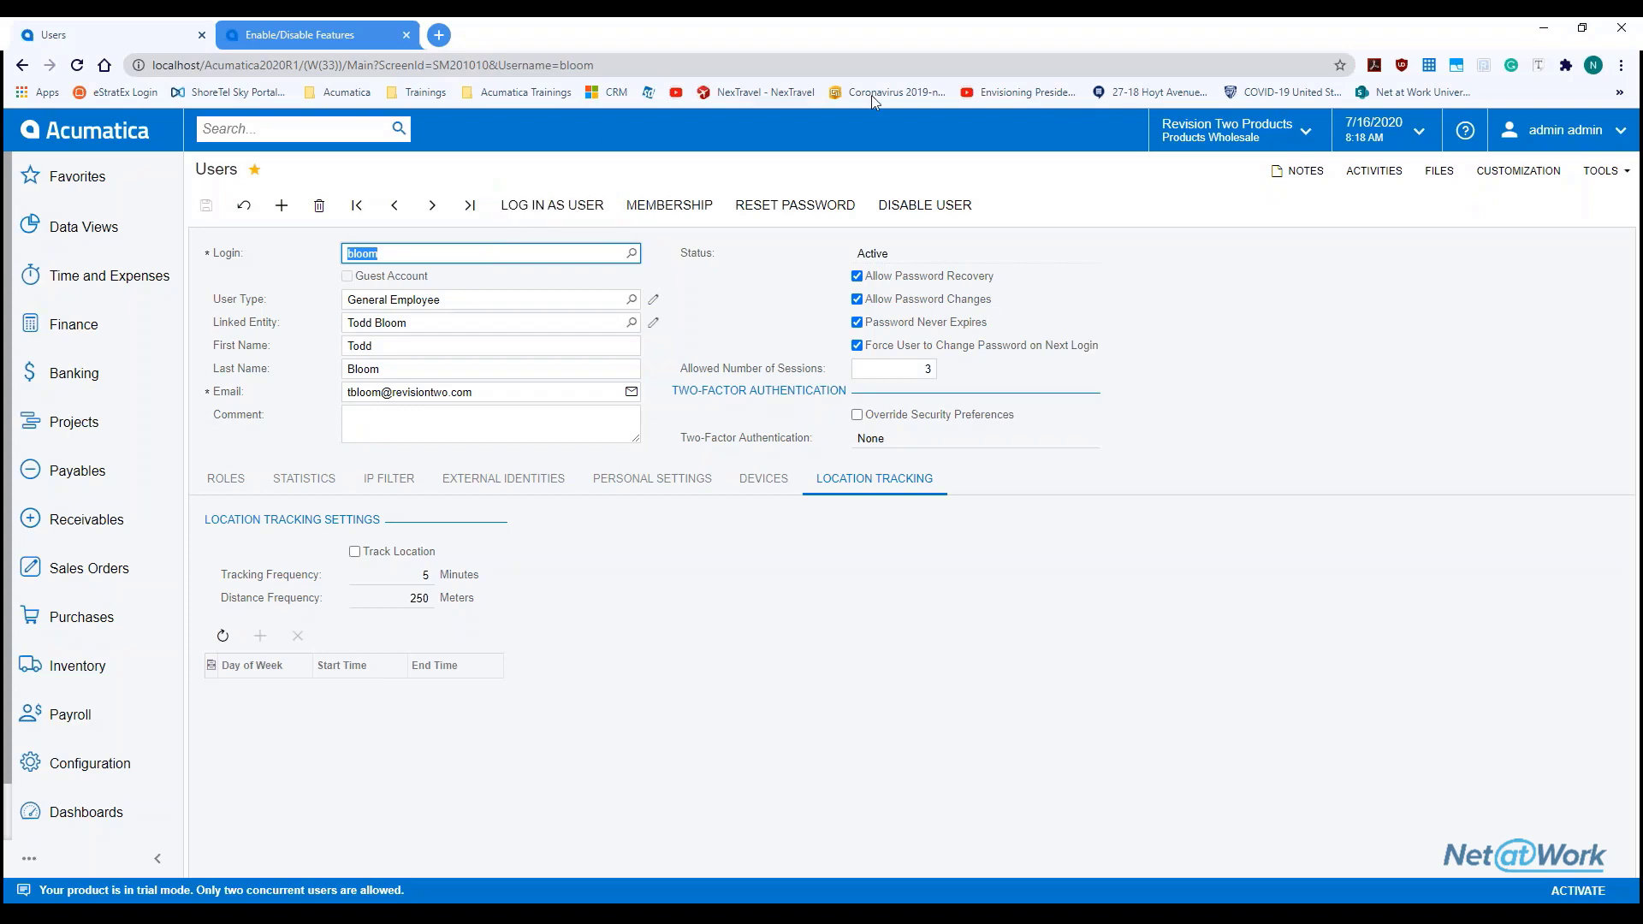
left_click(1239, 137)
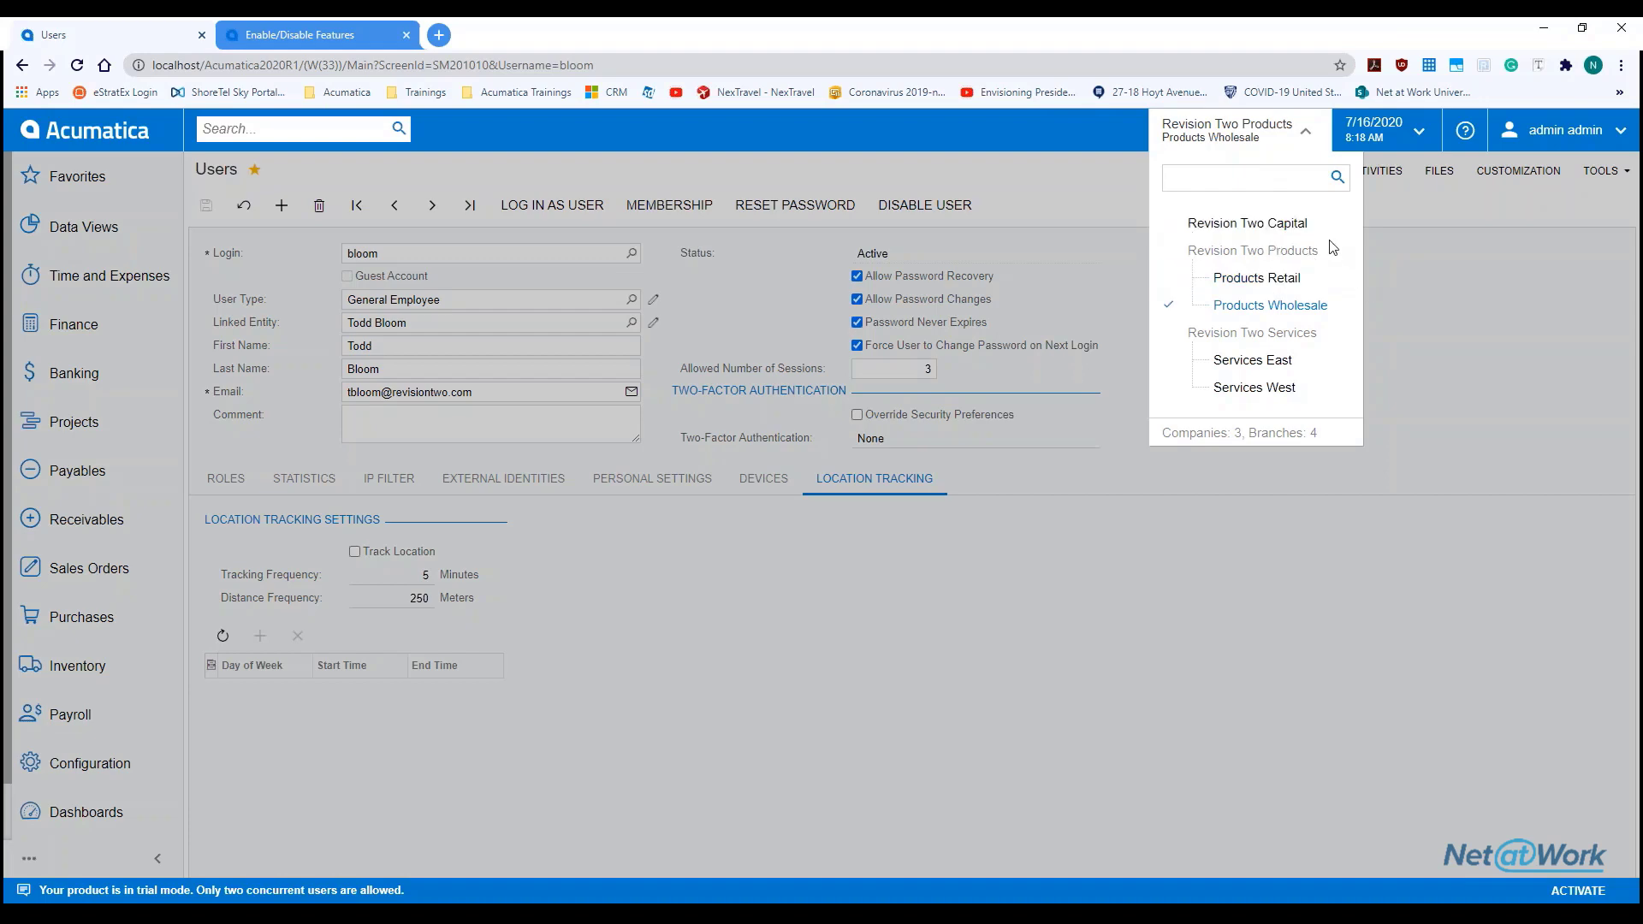
left_click(1481, 306)
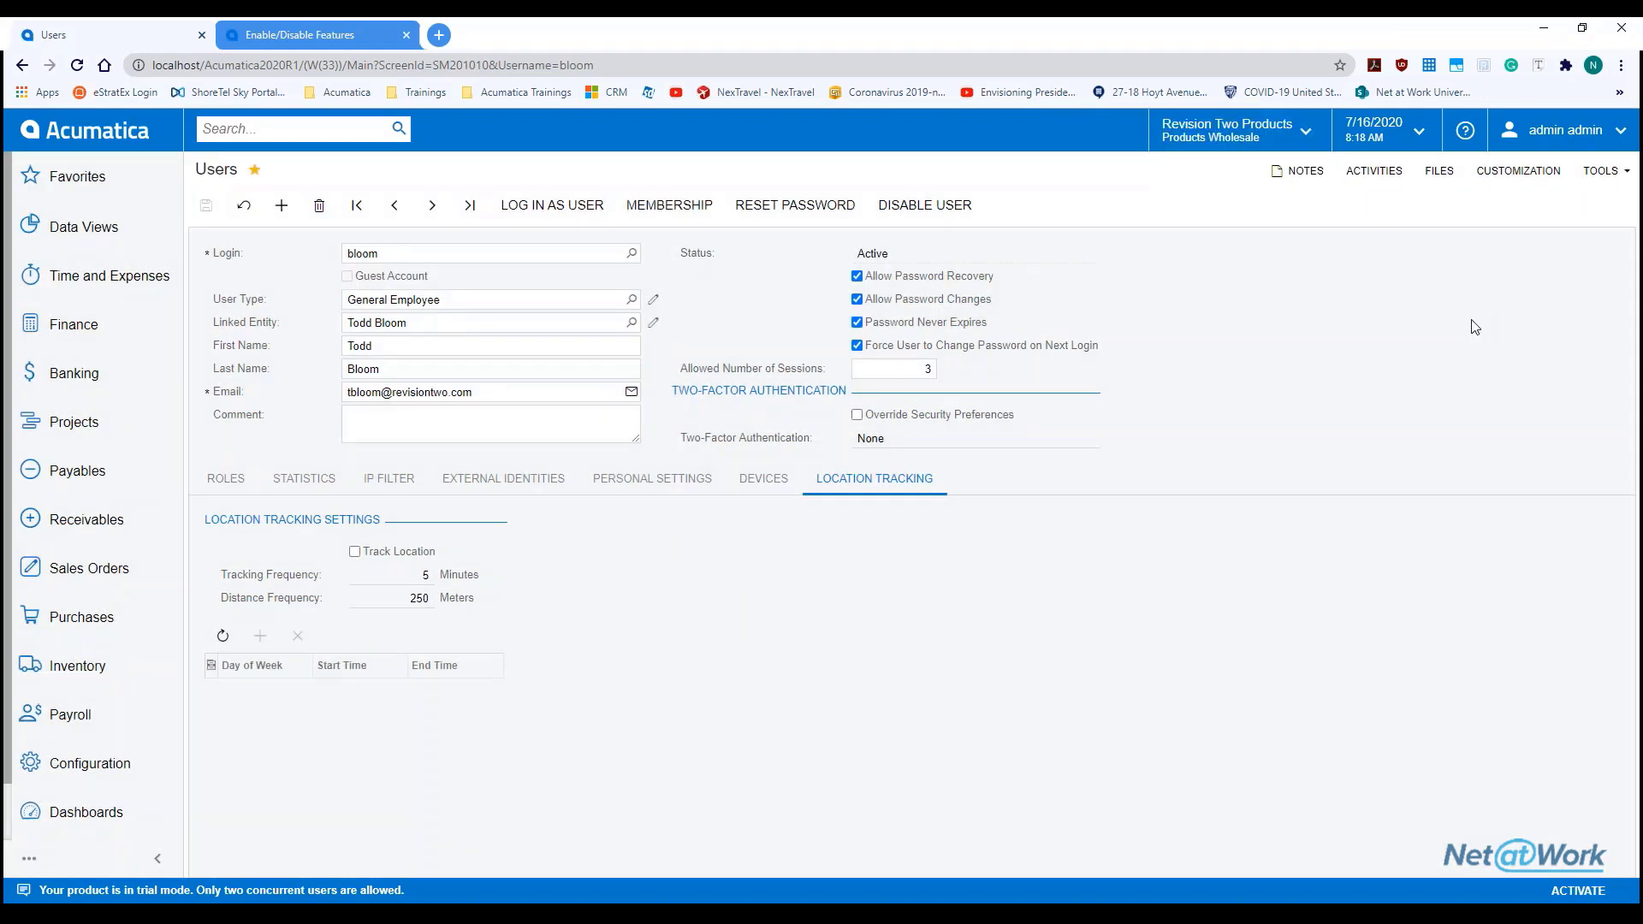
left_click(1269, 144)
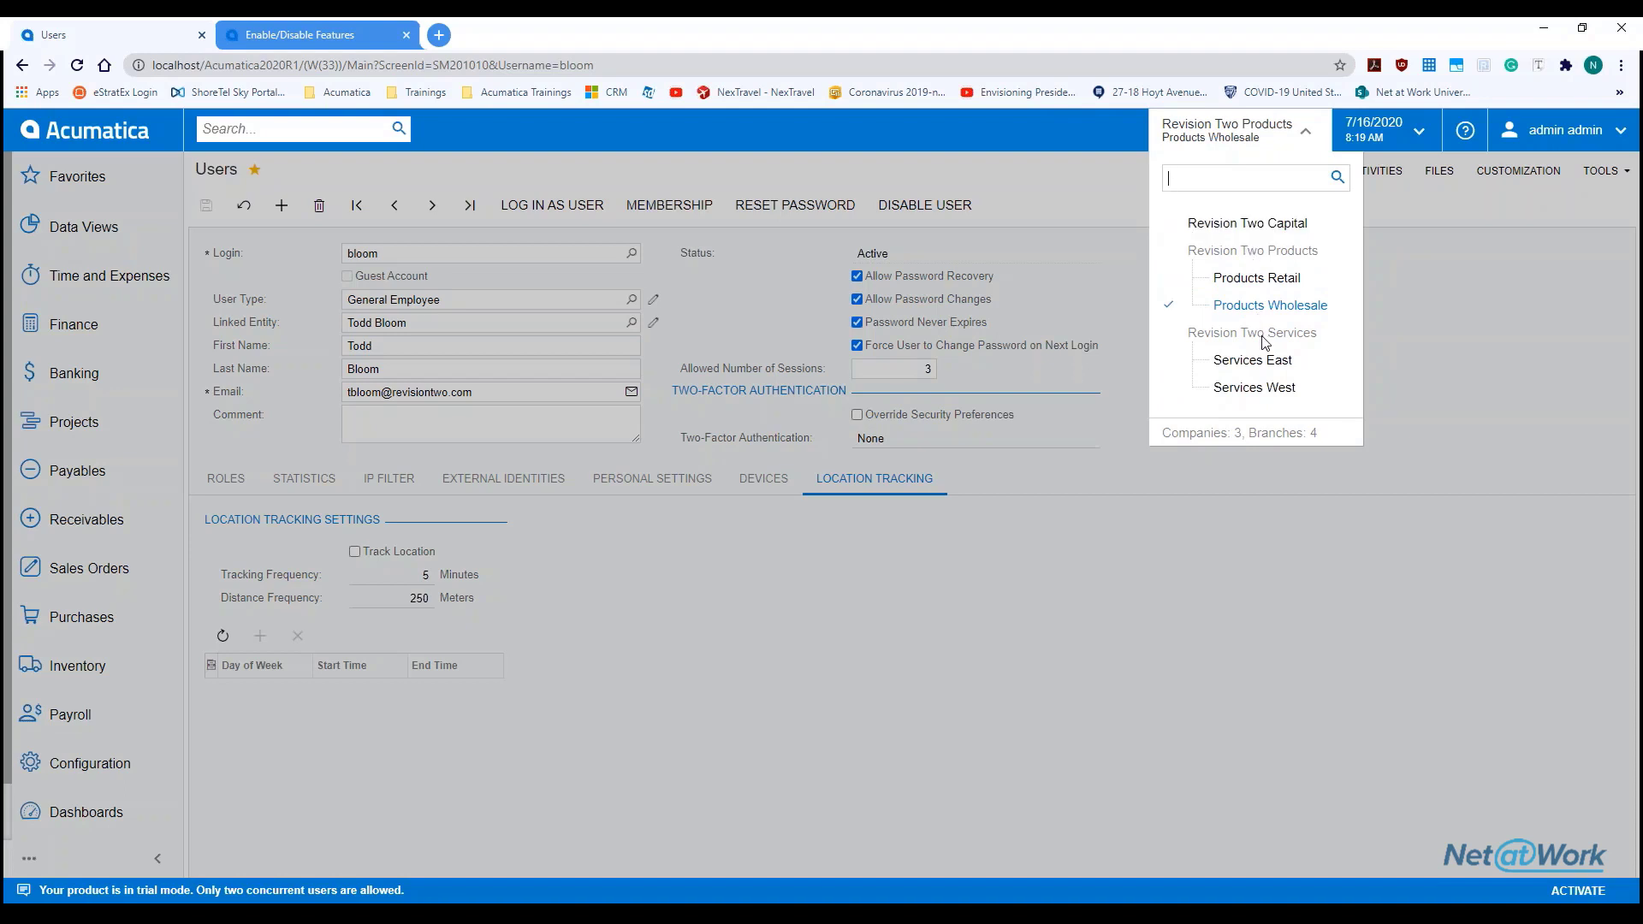
left_click(1538, 467)
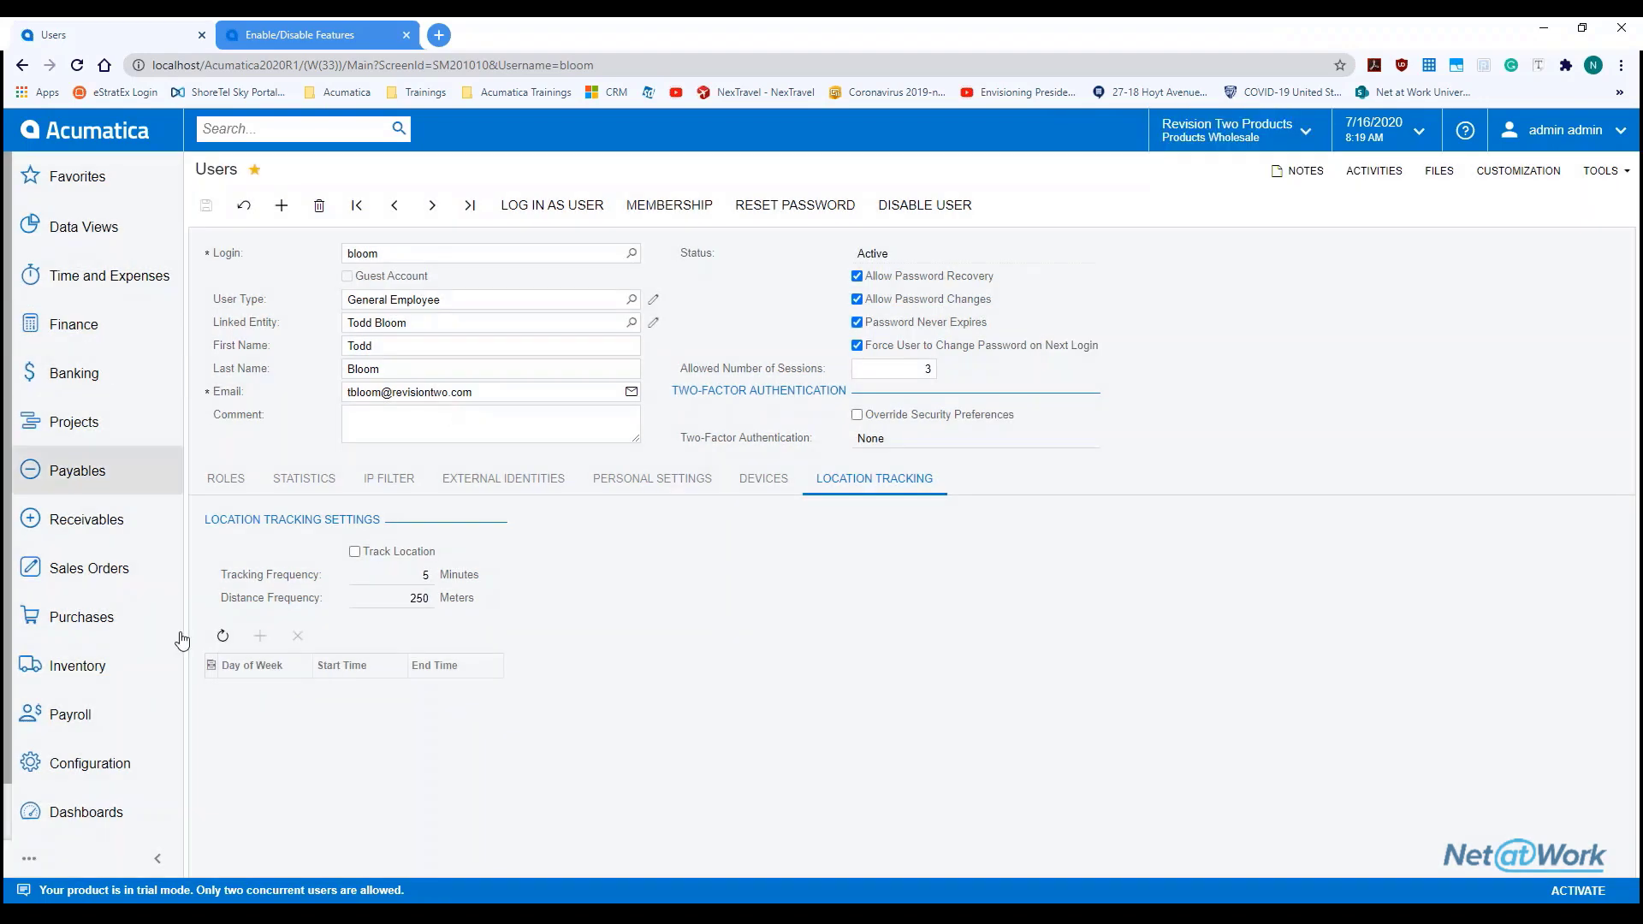
Go to the User Roles screen via the User Security workspace
scroll(102, 817, "down", 1)
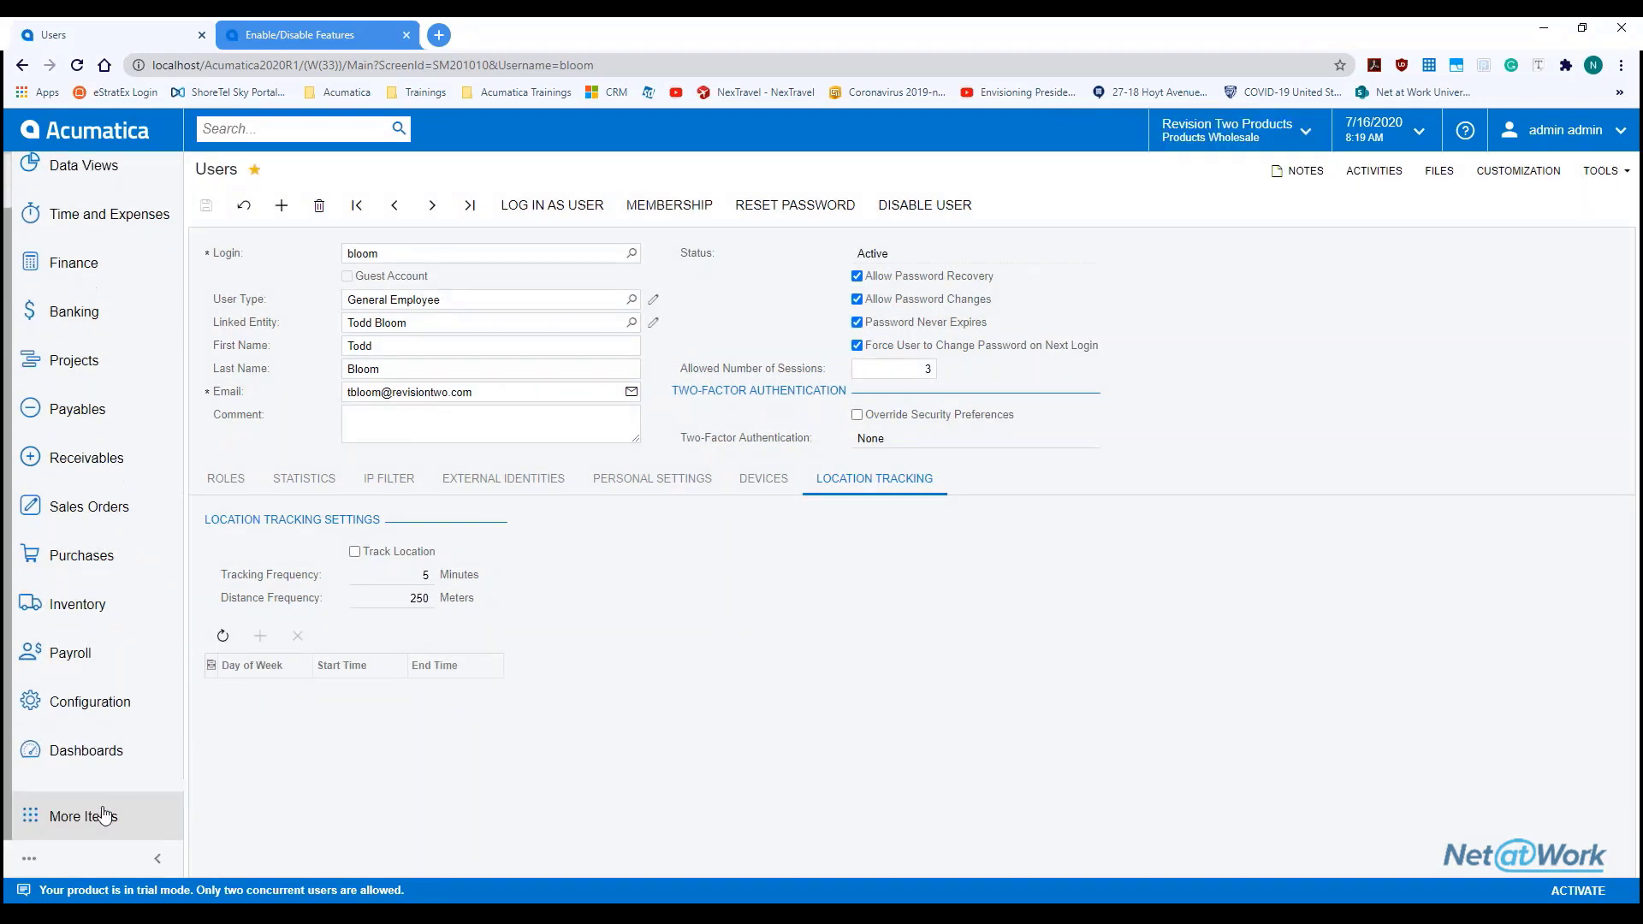
left_click(96, 816)
left_click(807, 676)
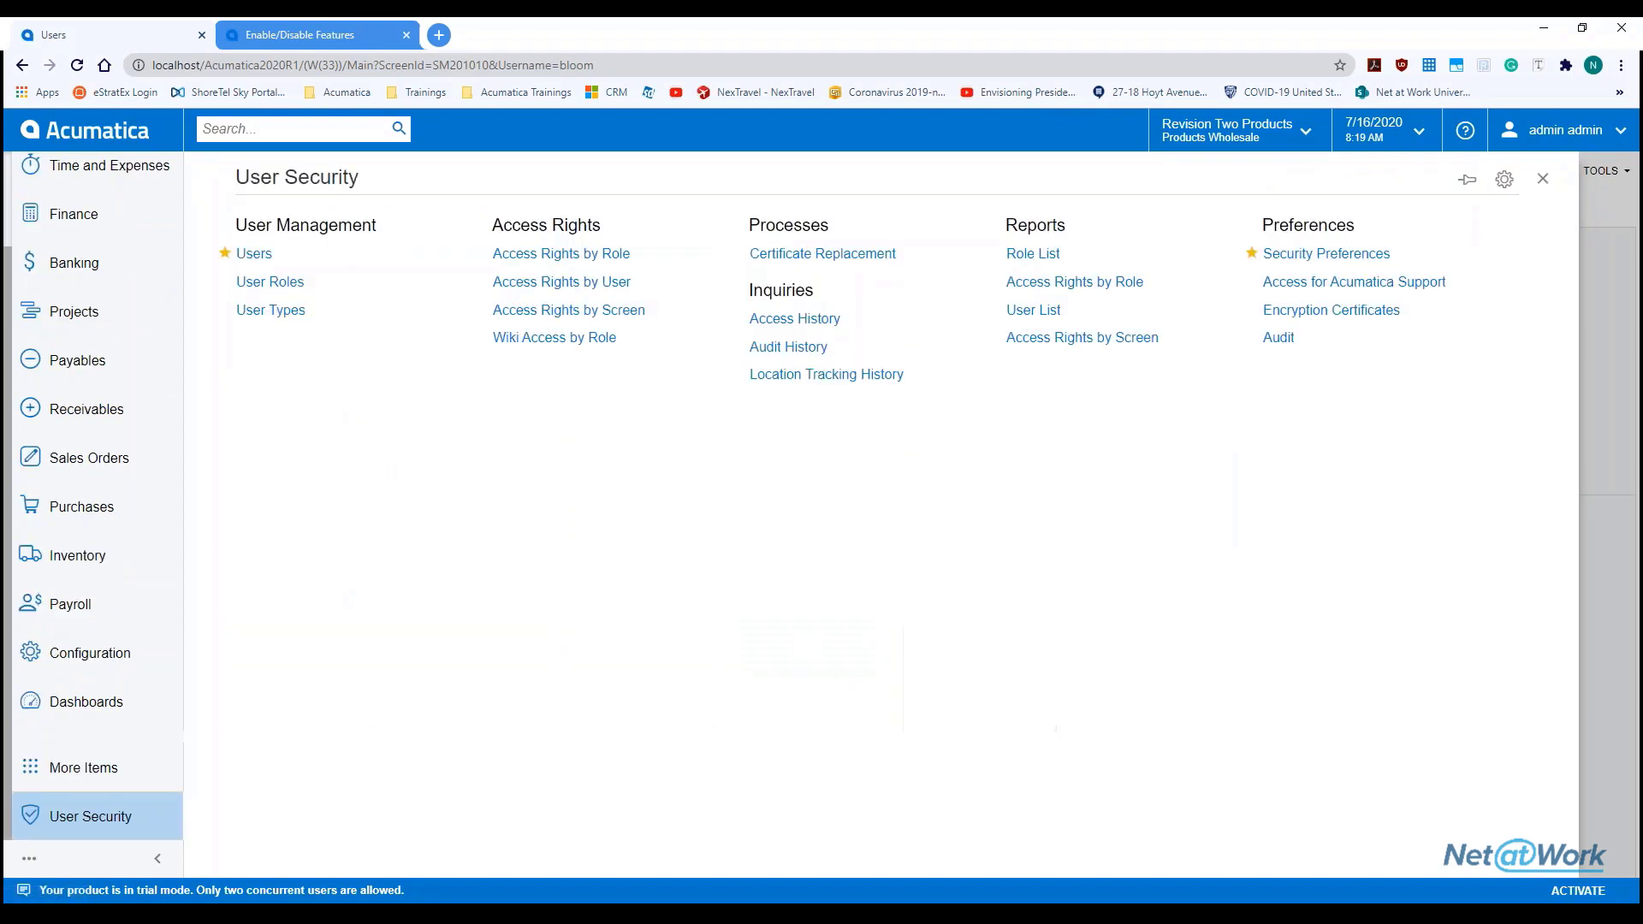
left_click(341, 286)
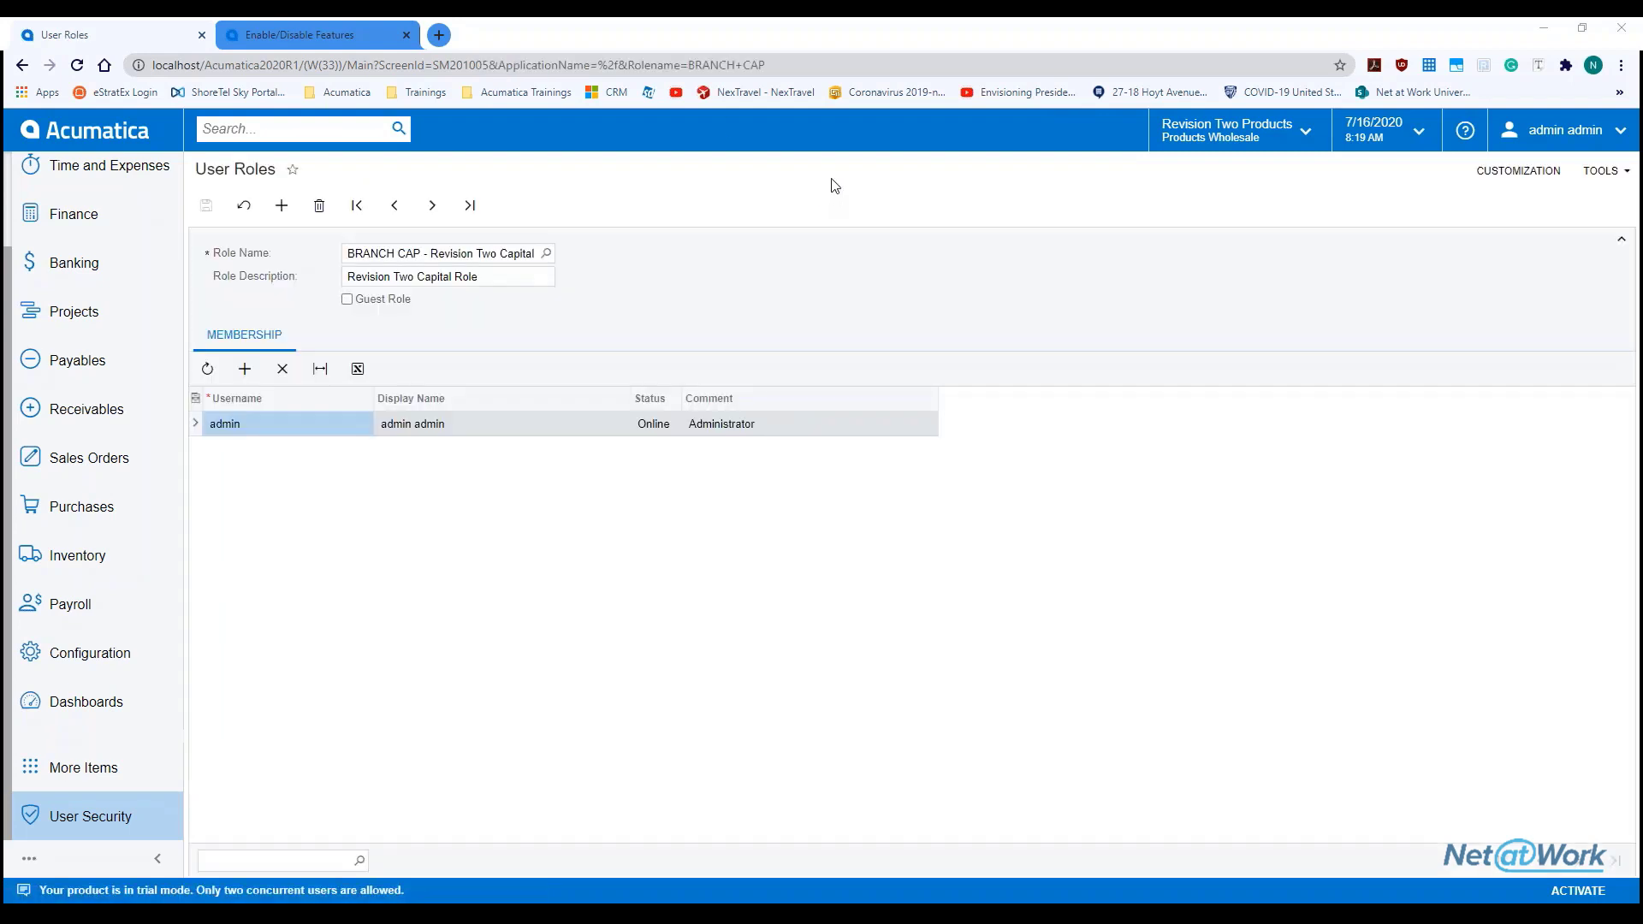
Browse roles CA Admin and BRANCH CAP, ending on BRANCH HQ with its members
left_click(546, 257)
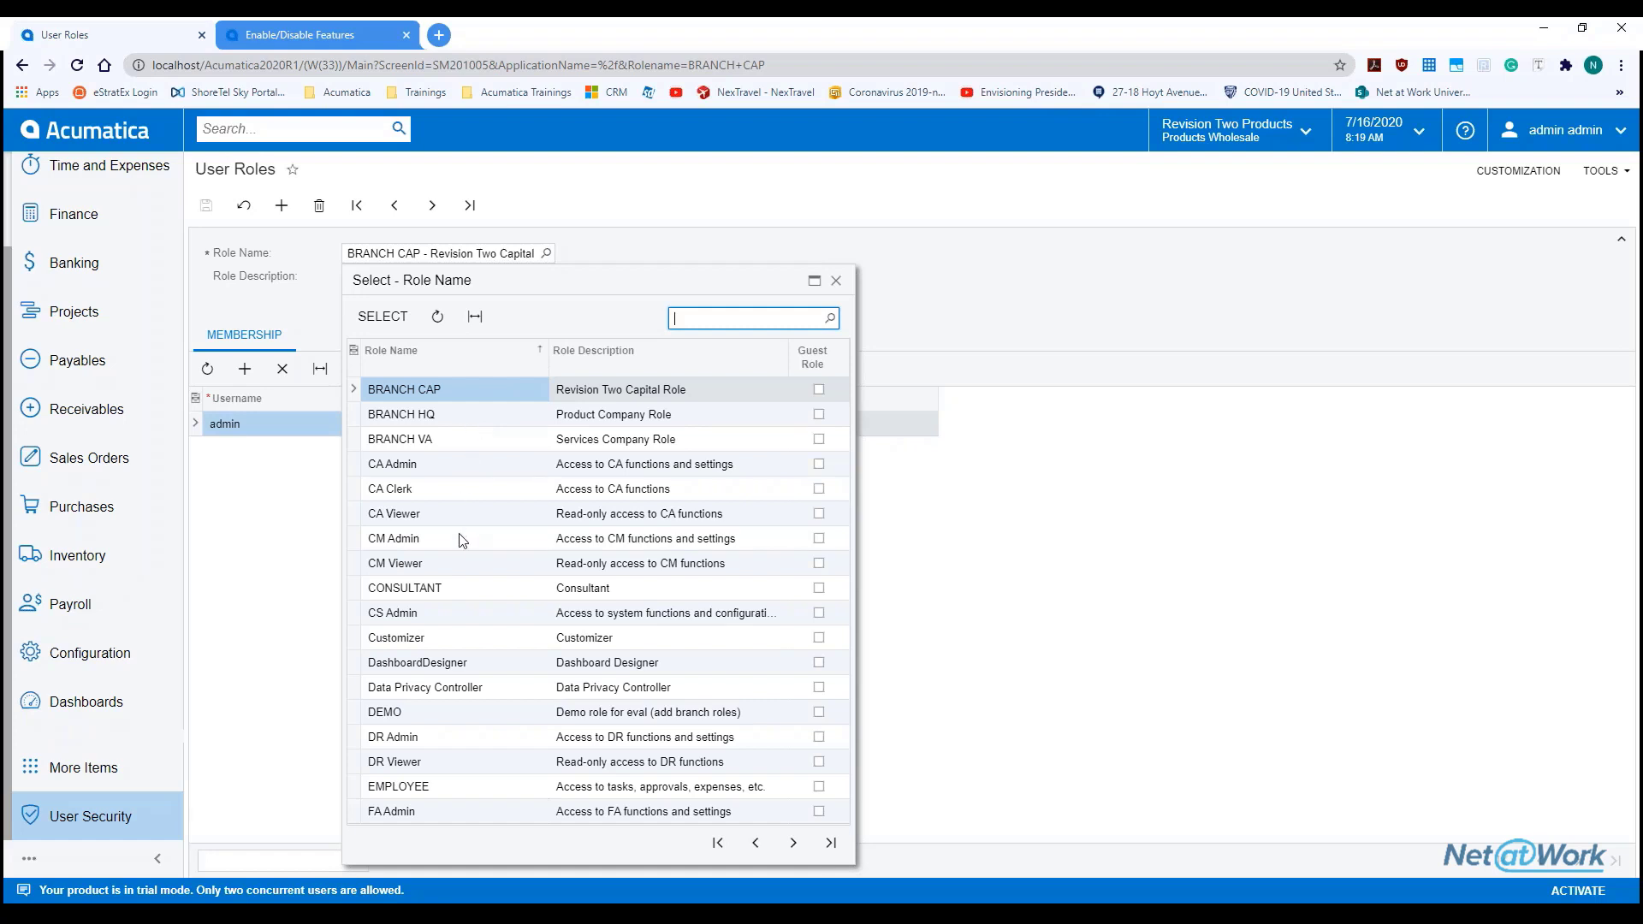
double_click(450, 464)
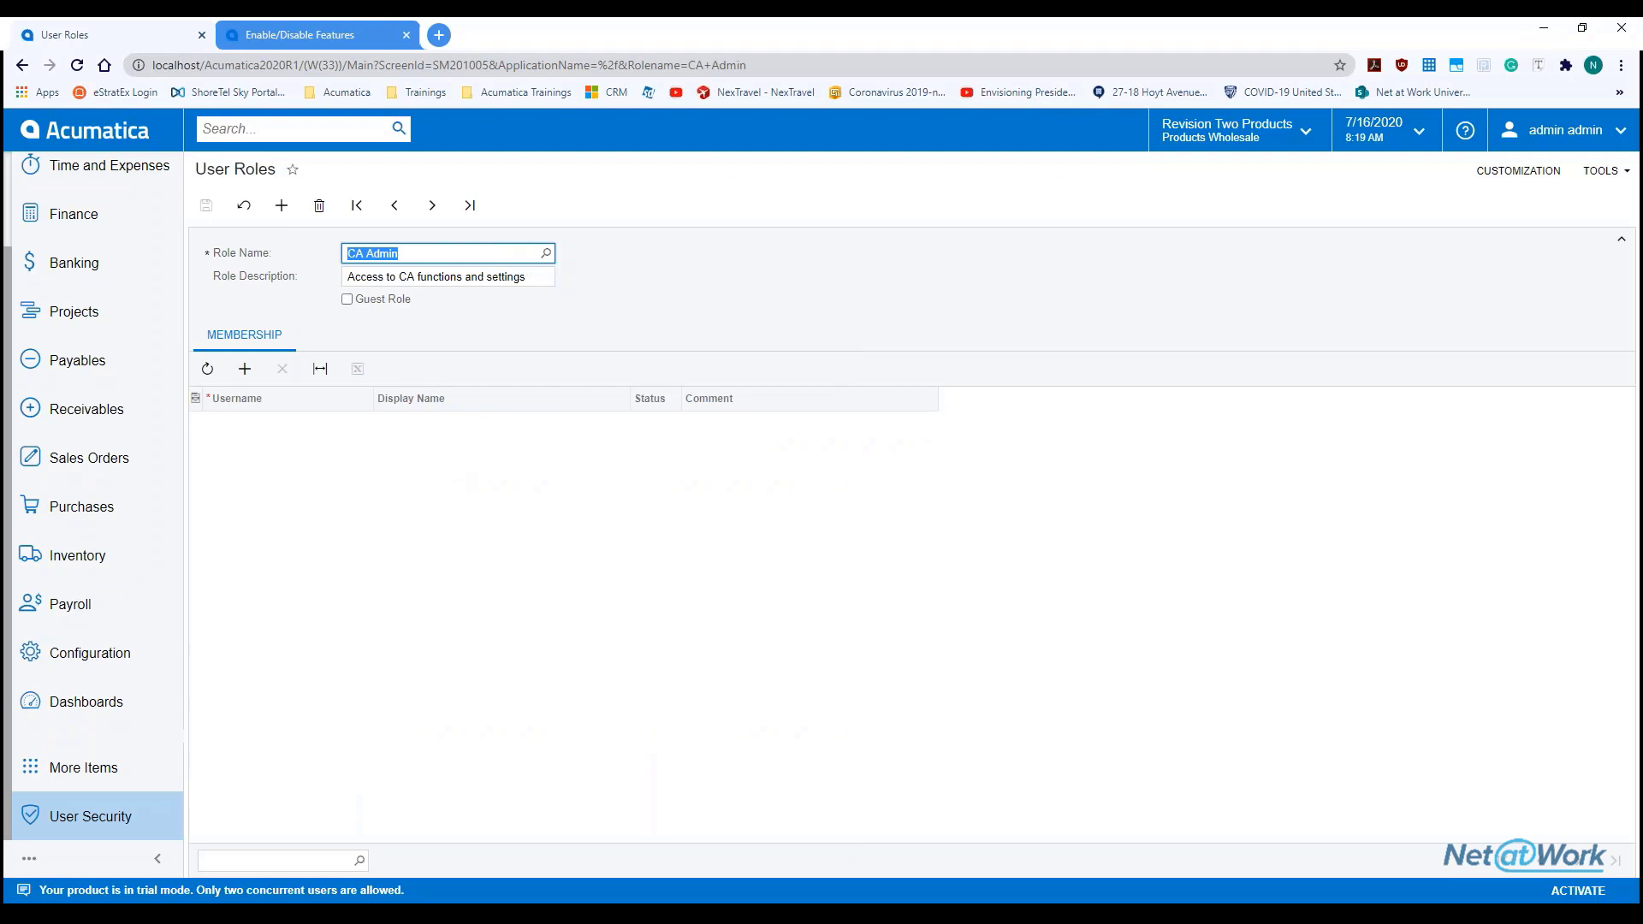
left_click(545, 253)
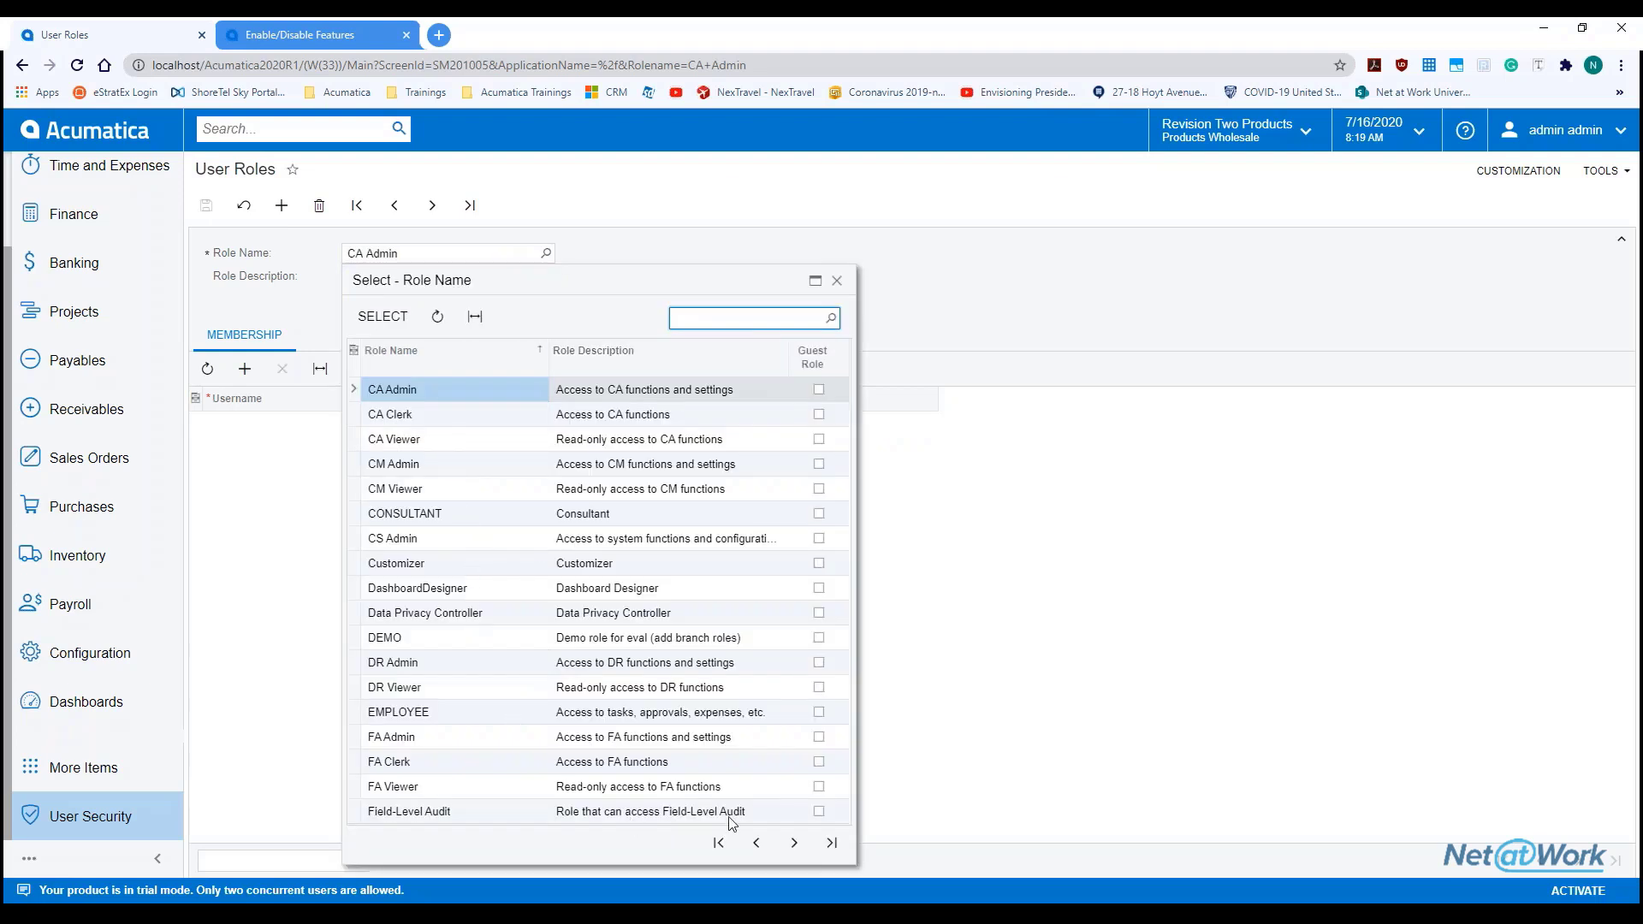
left_click(795, 843)
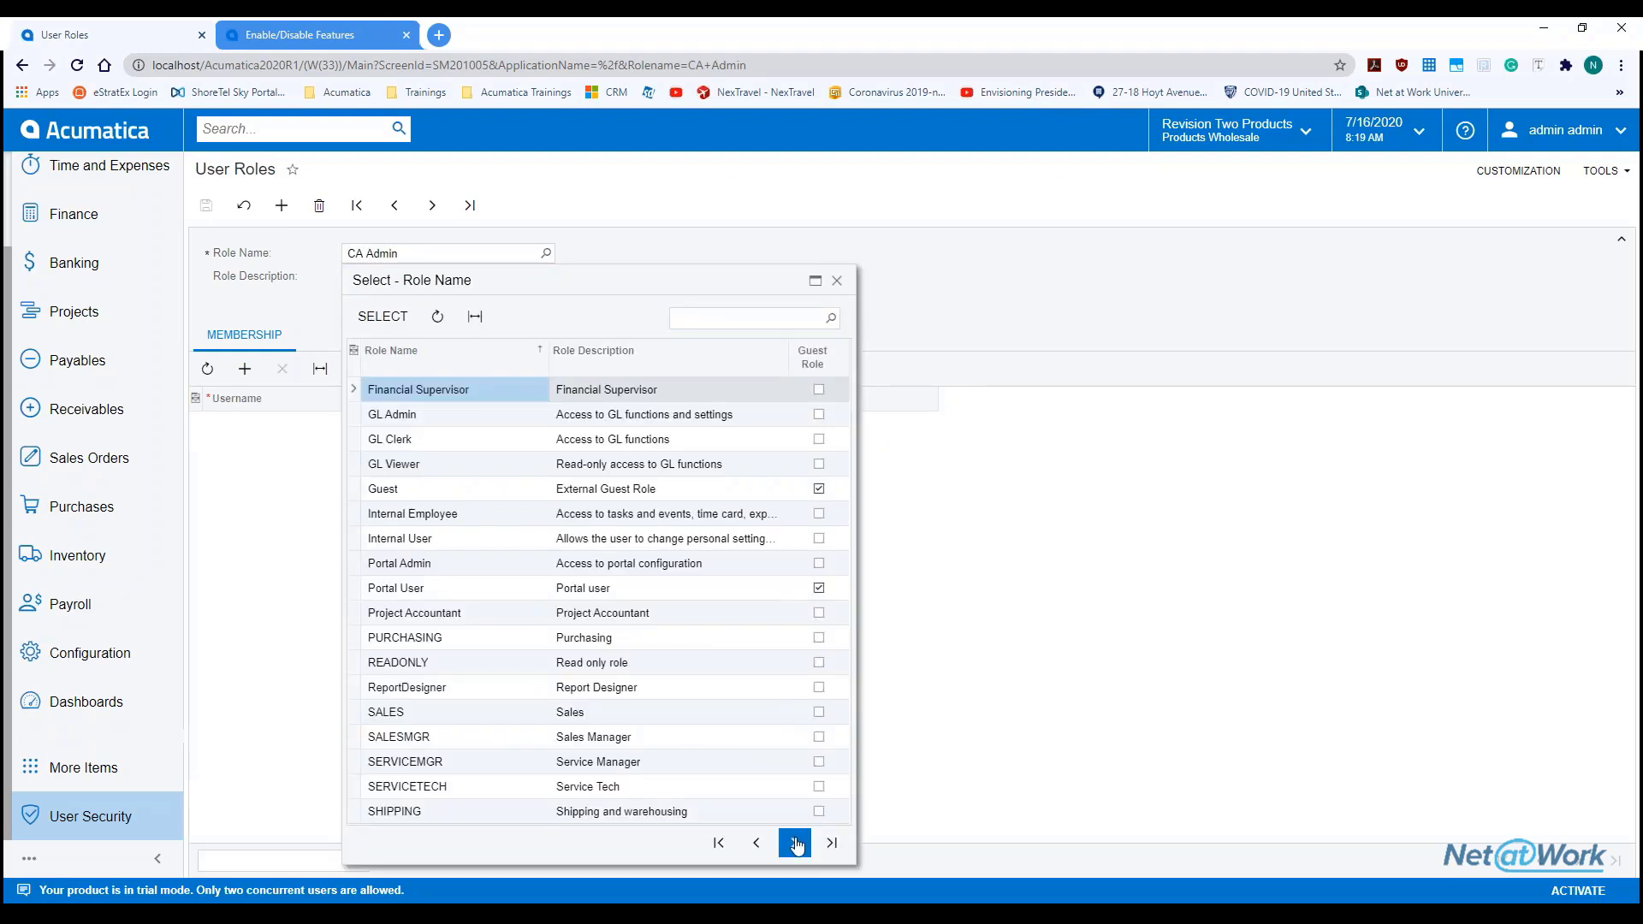
left_click(757, 843)
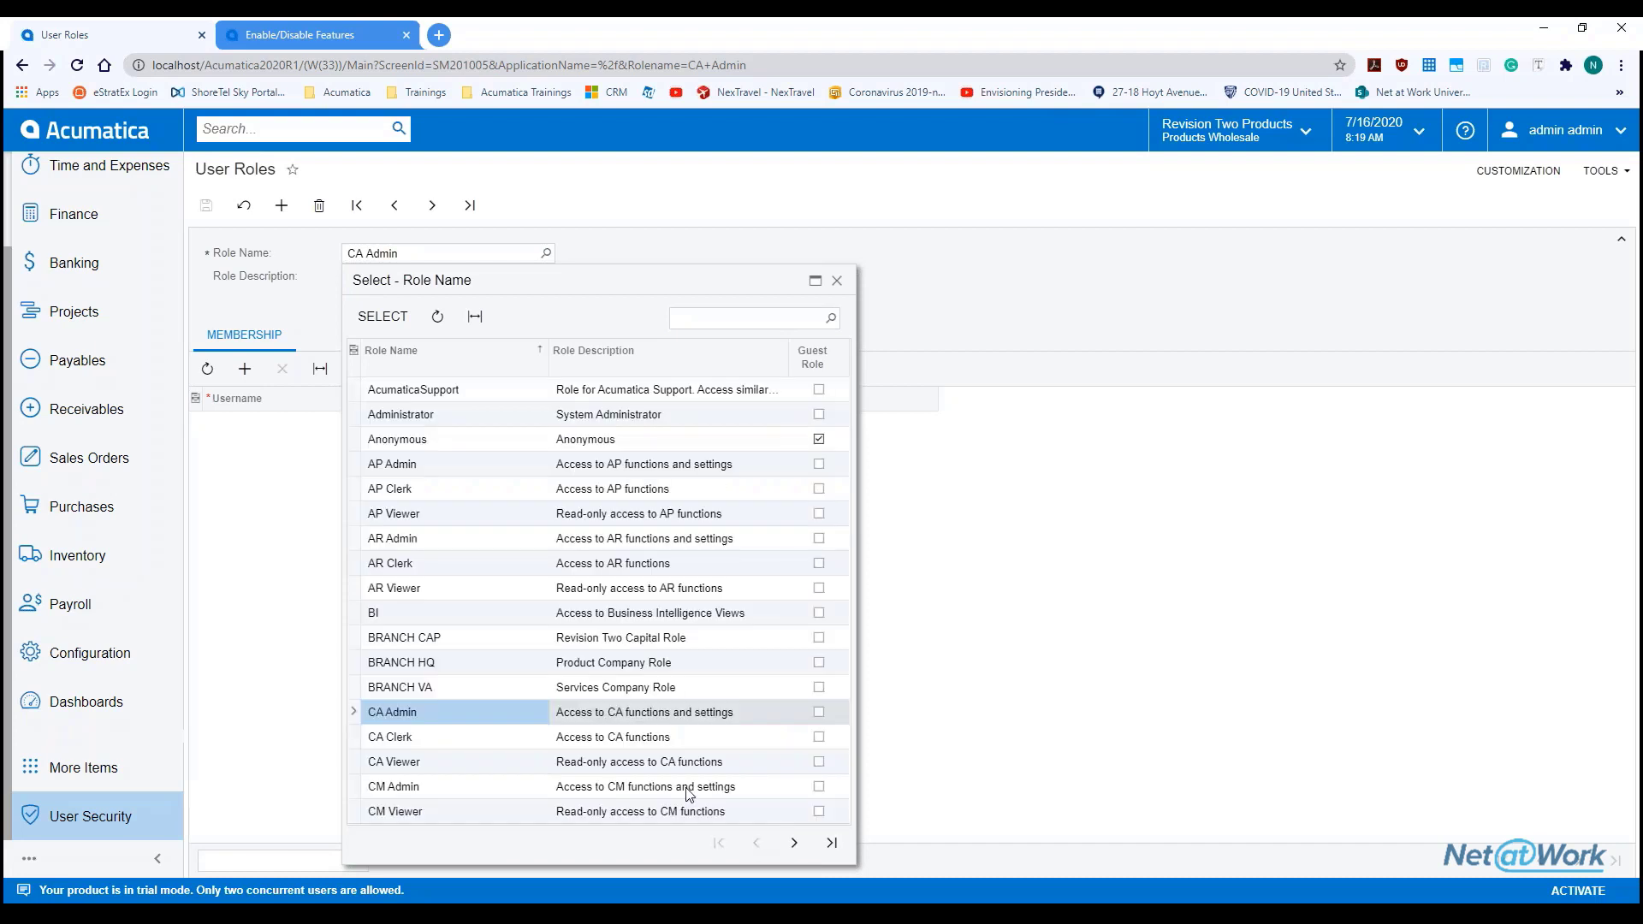
left_click(454, 638)
double_click(453, 638)
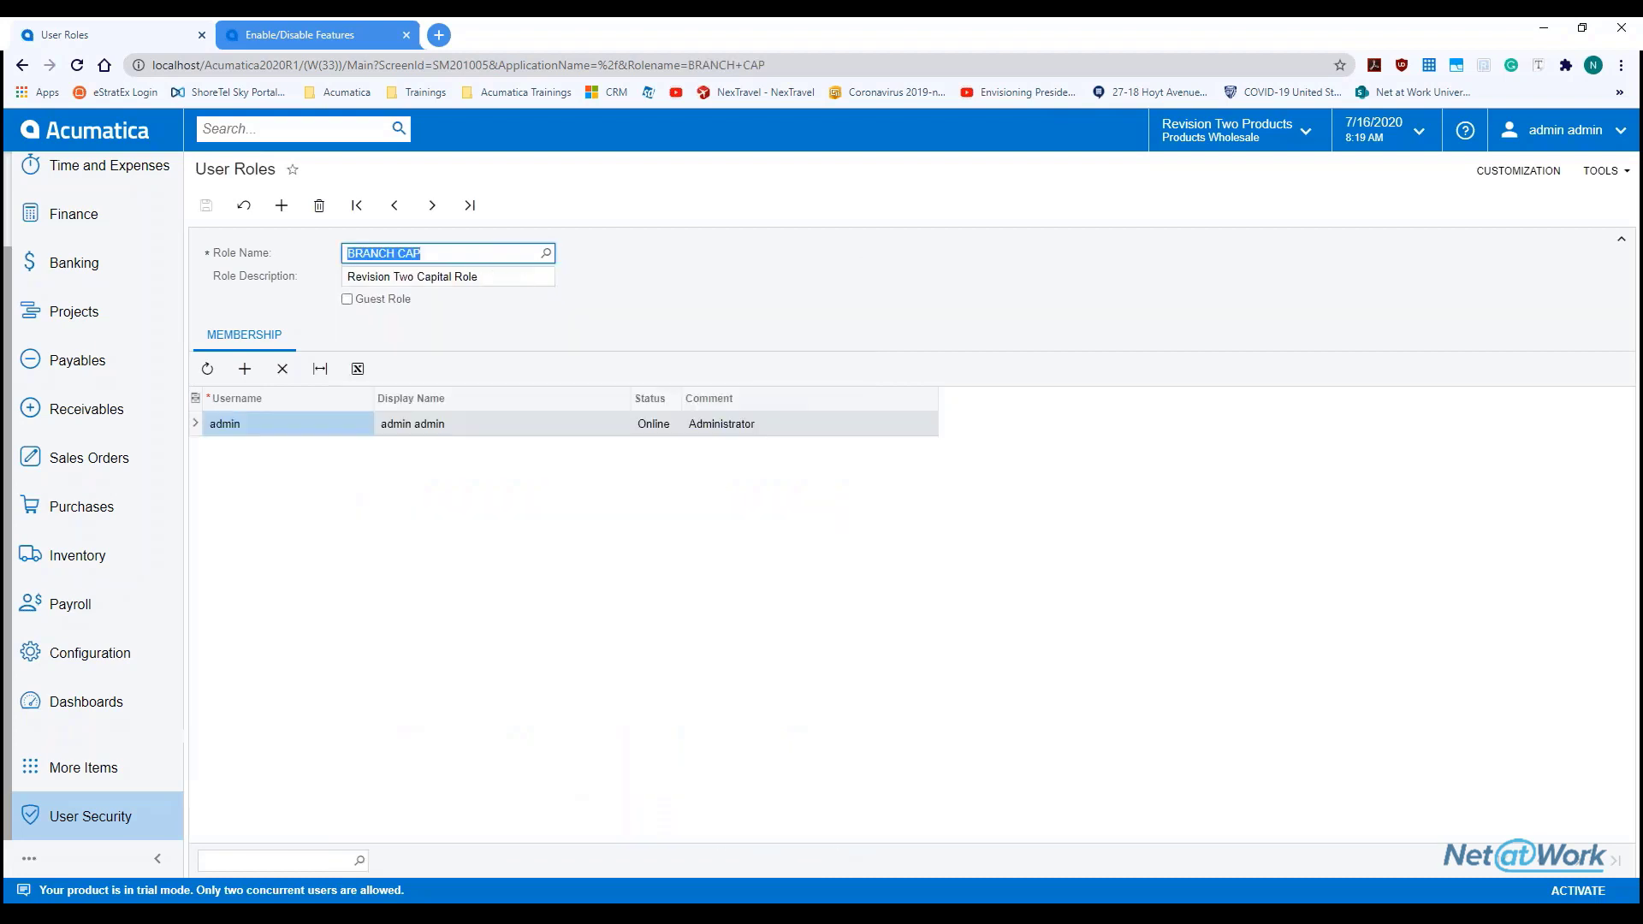
left_click(545, 253)
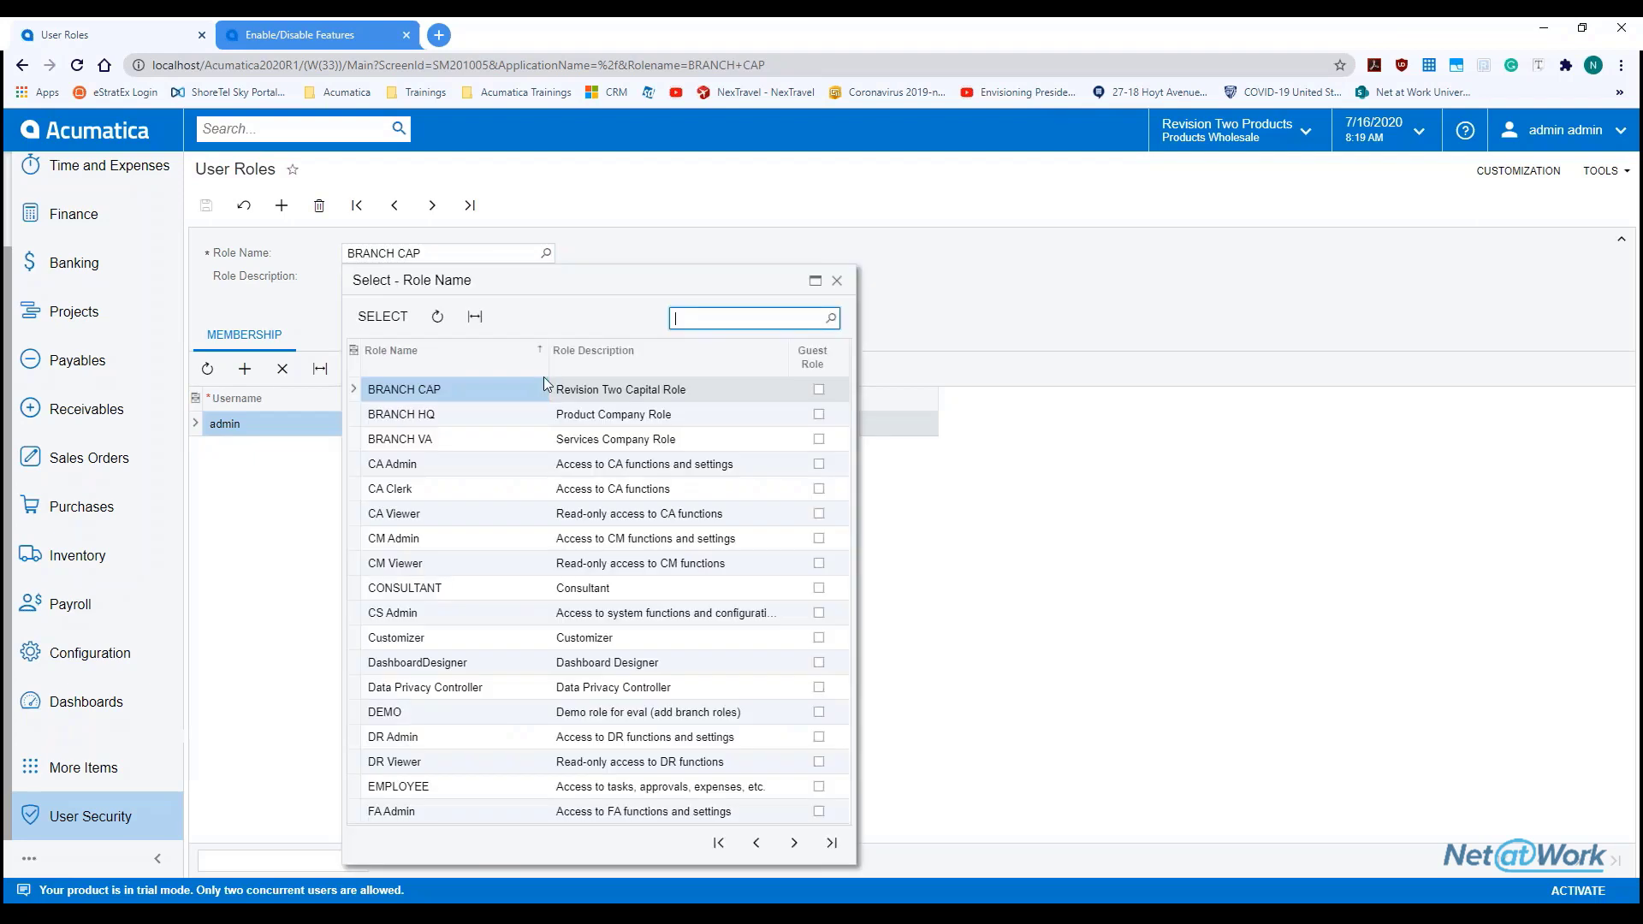
double_click(420, 414)
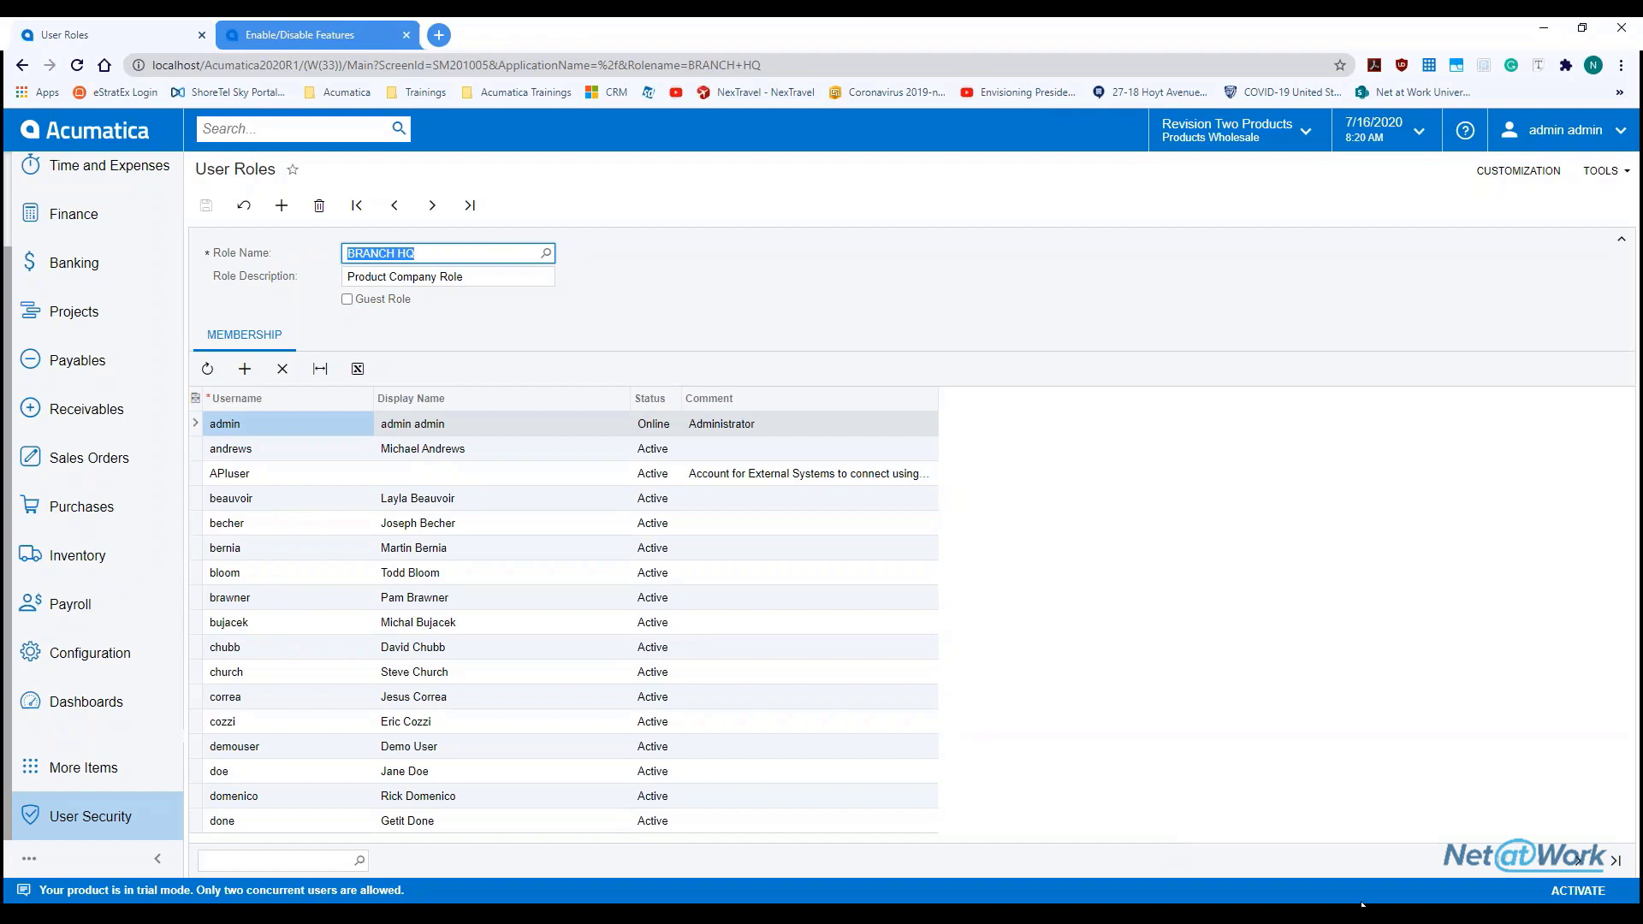
Page to more BRANCH HQ members, then return to the User Security workspace
left_click(1585, 862)
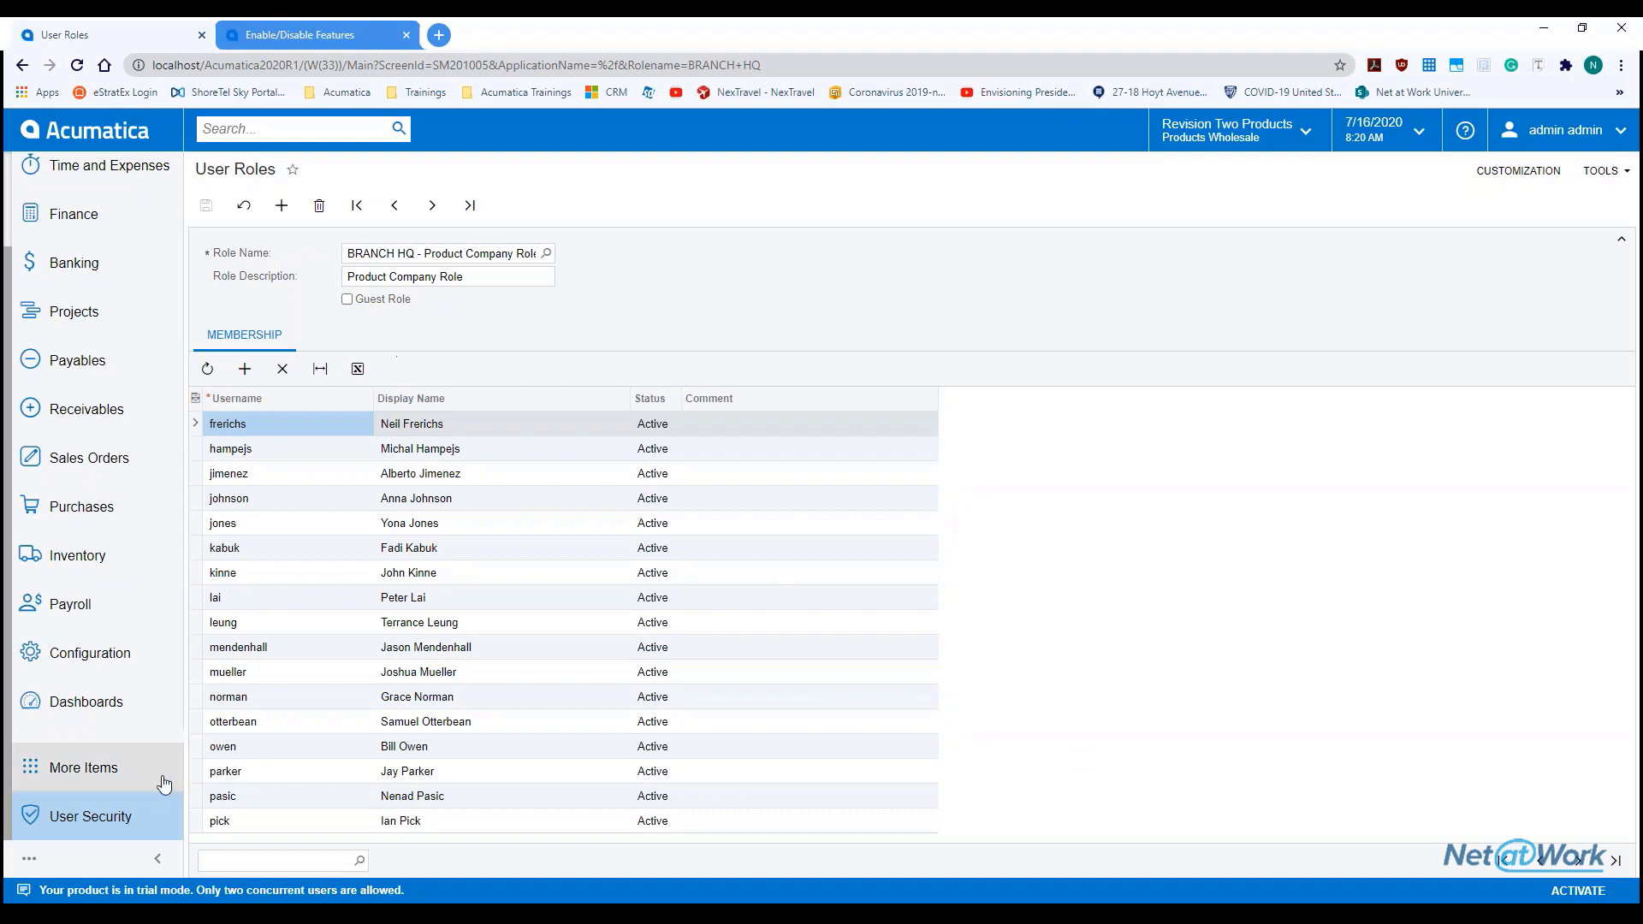
left_click(142, 816)
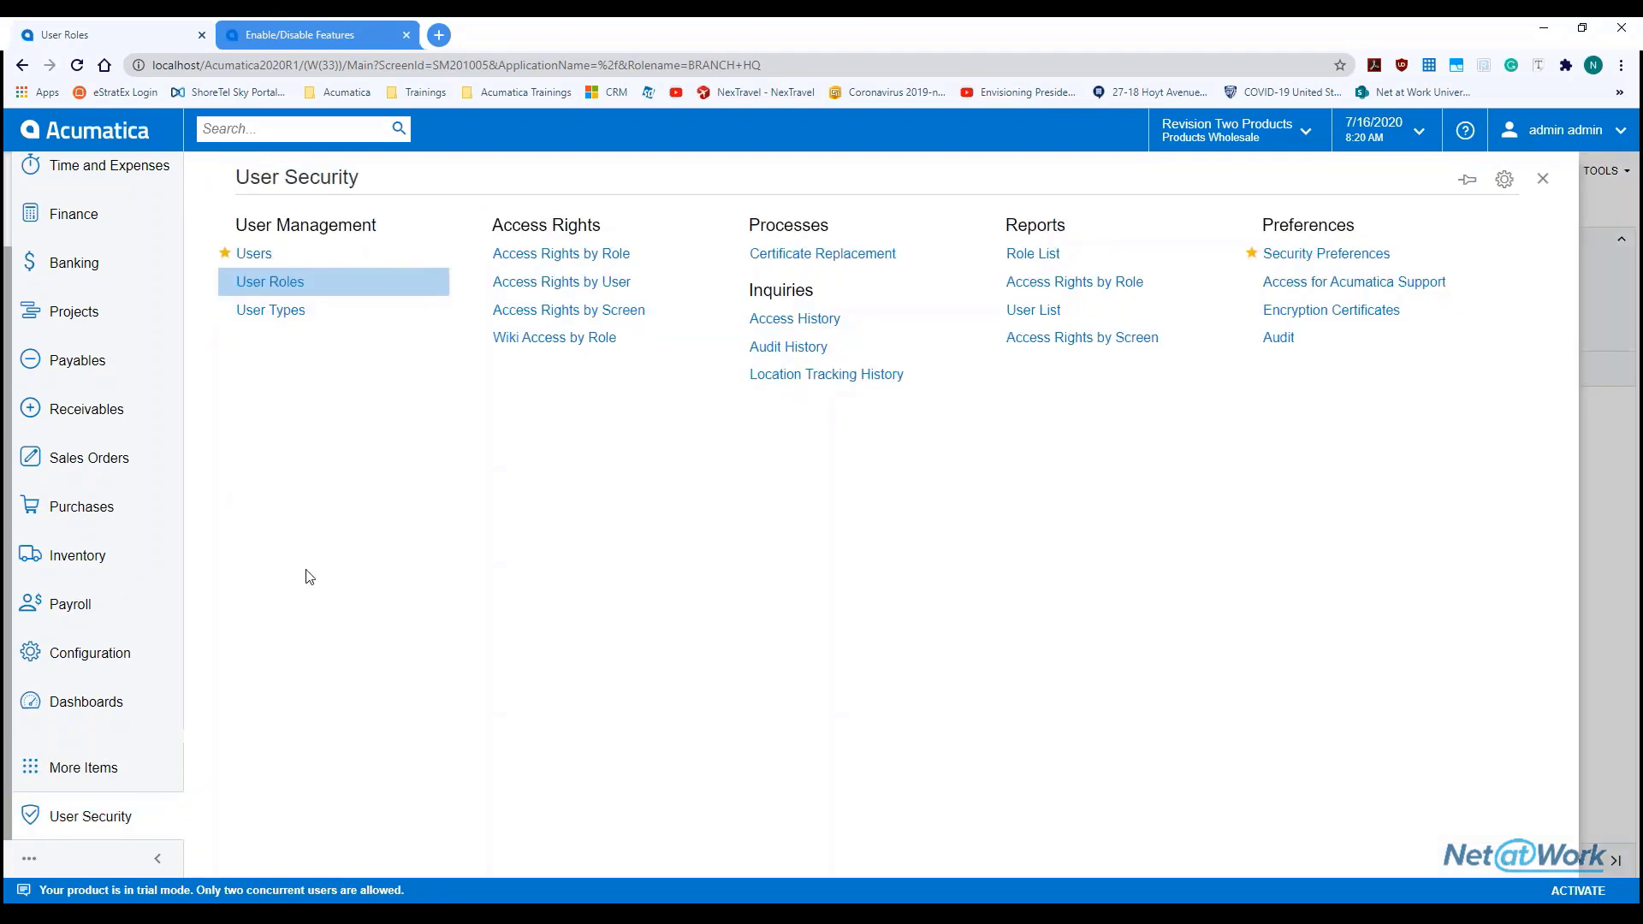
Load the Sales Employee user type, select its SALES role, and list its nine users
left_click(288, 315)
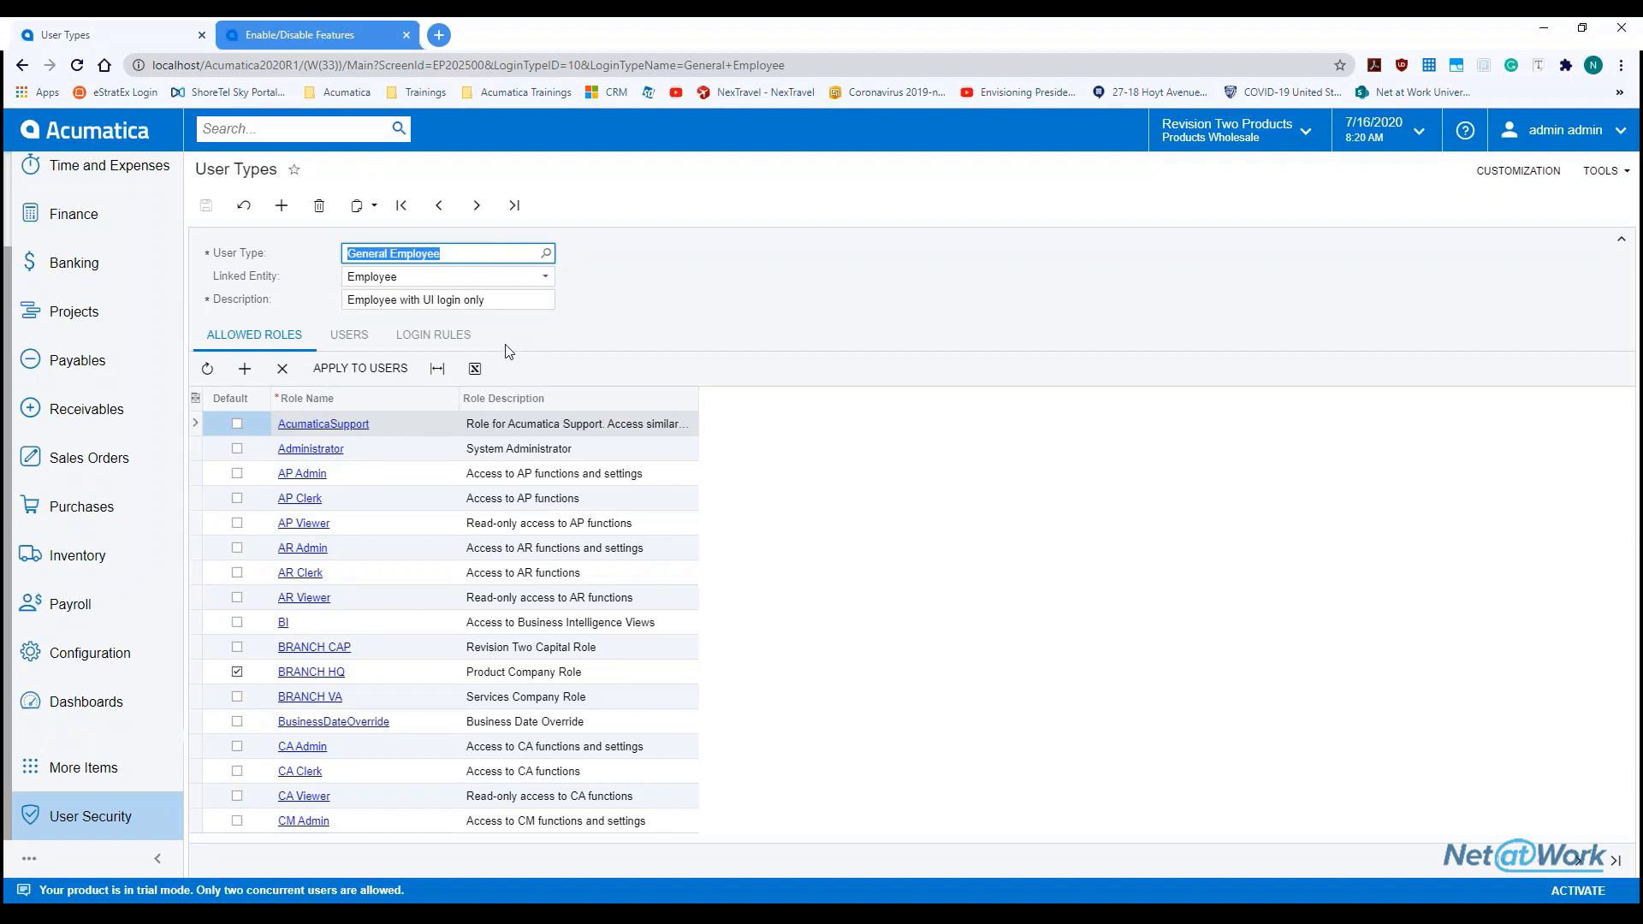
left_click(547, 255)
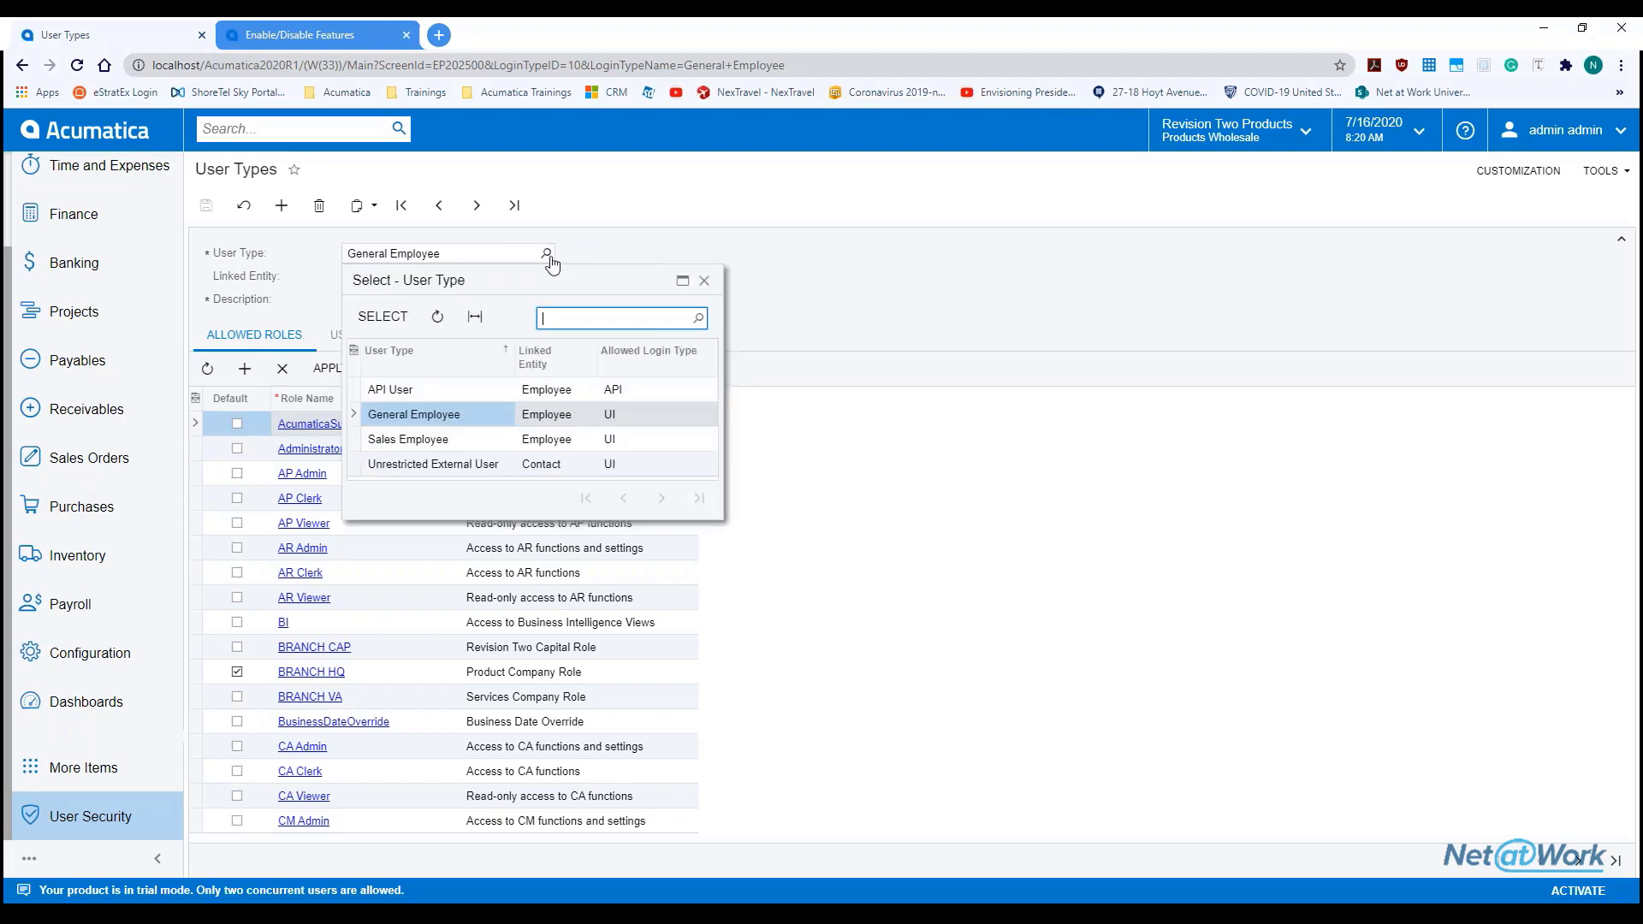
double_click(420, 442)
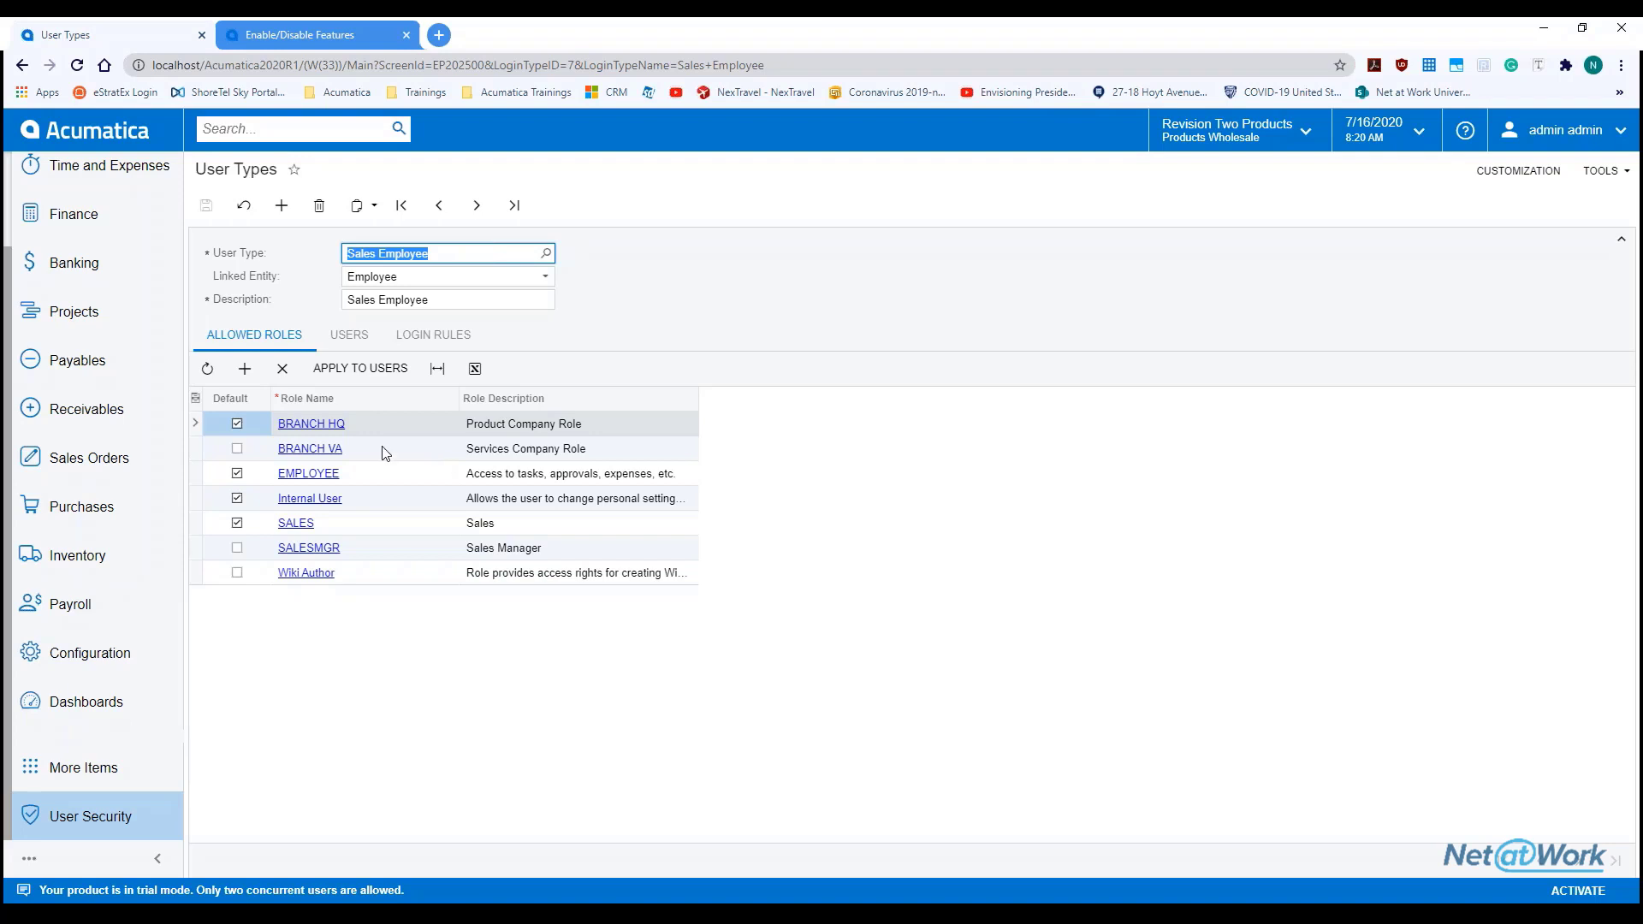
left_click(396, 578)
left_click(390, 525)
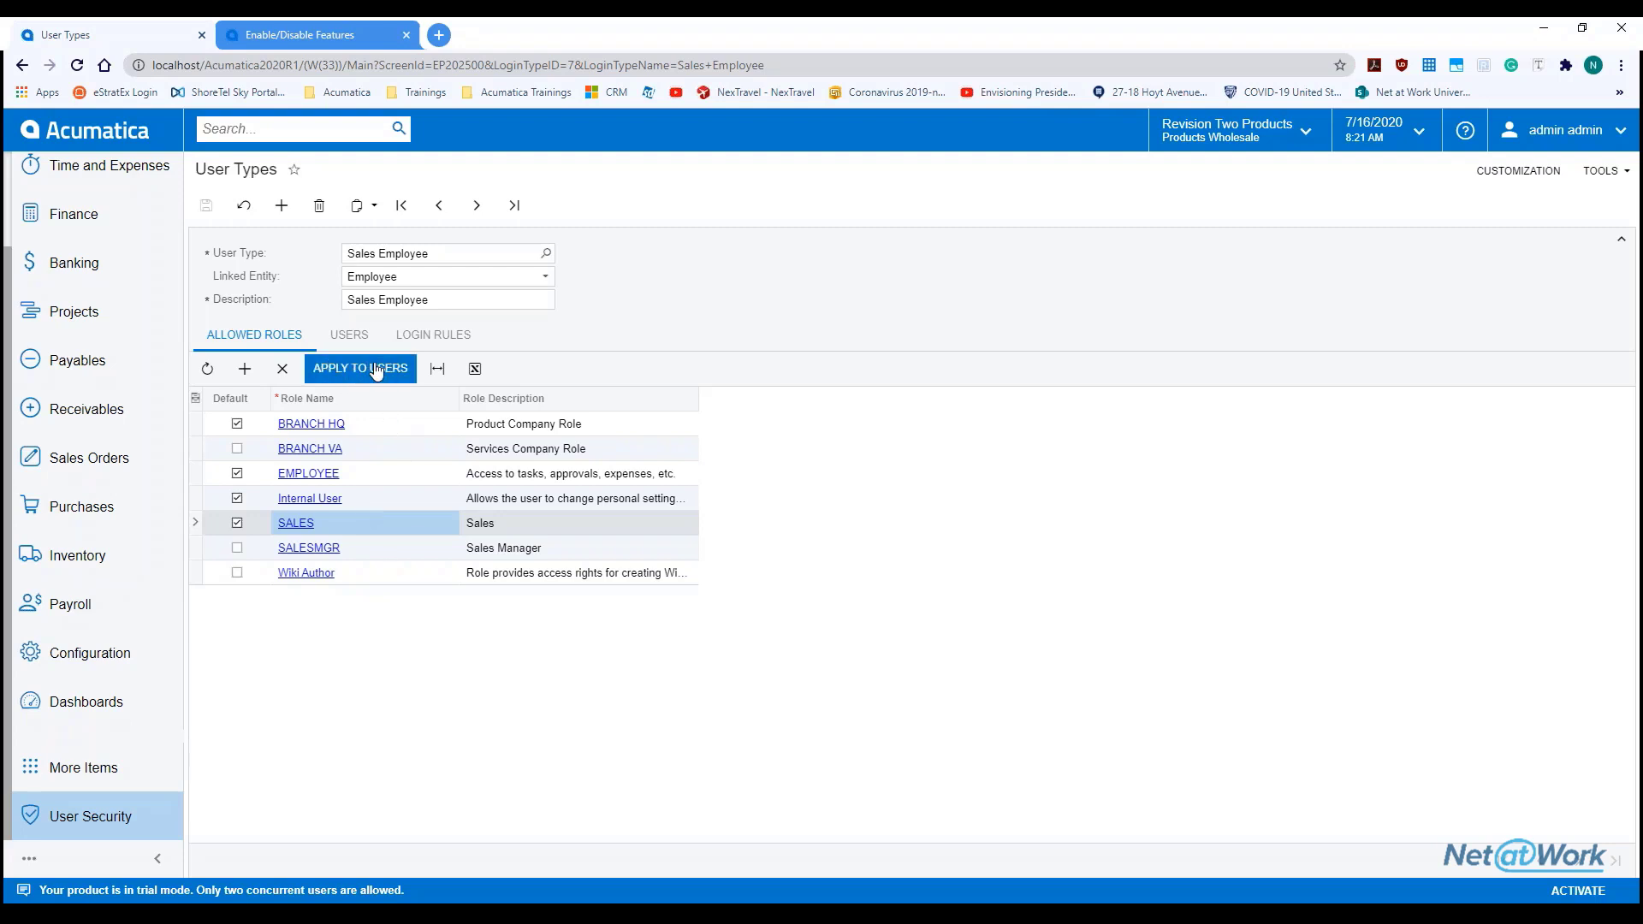
left_click(353, 338)
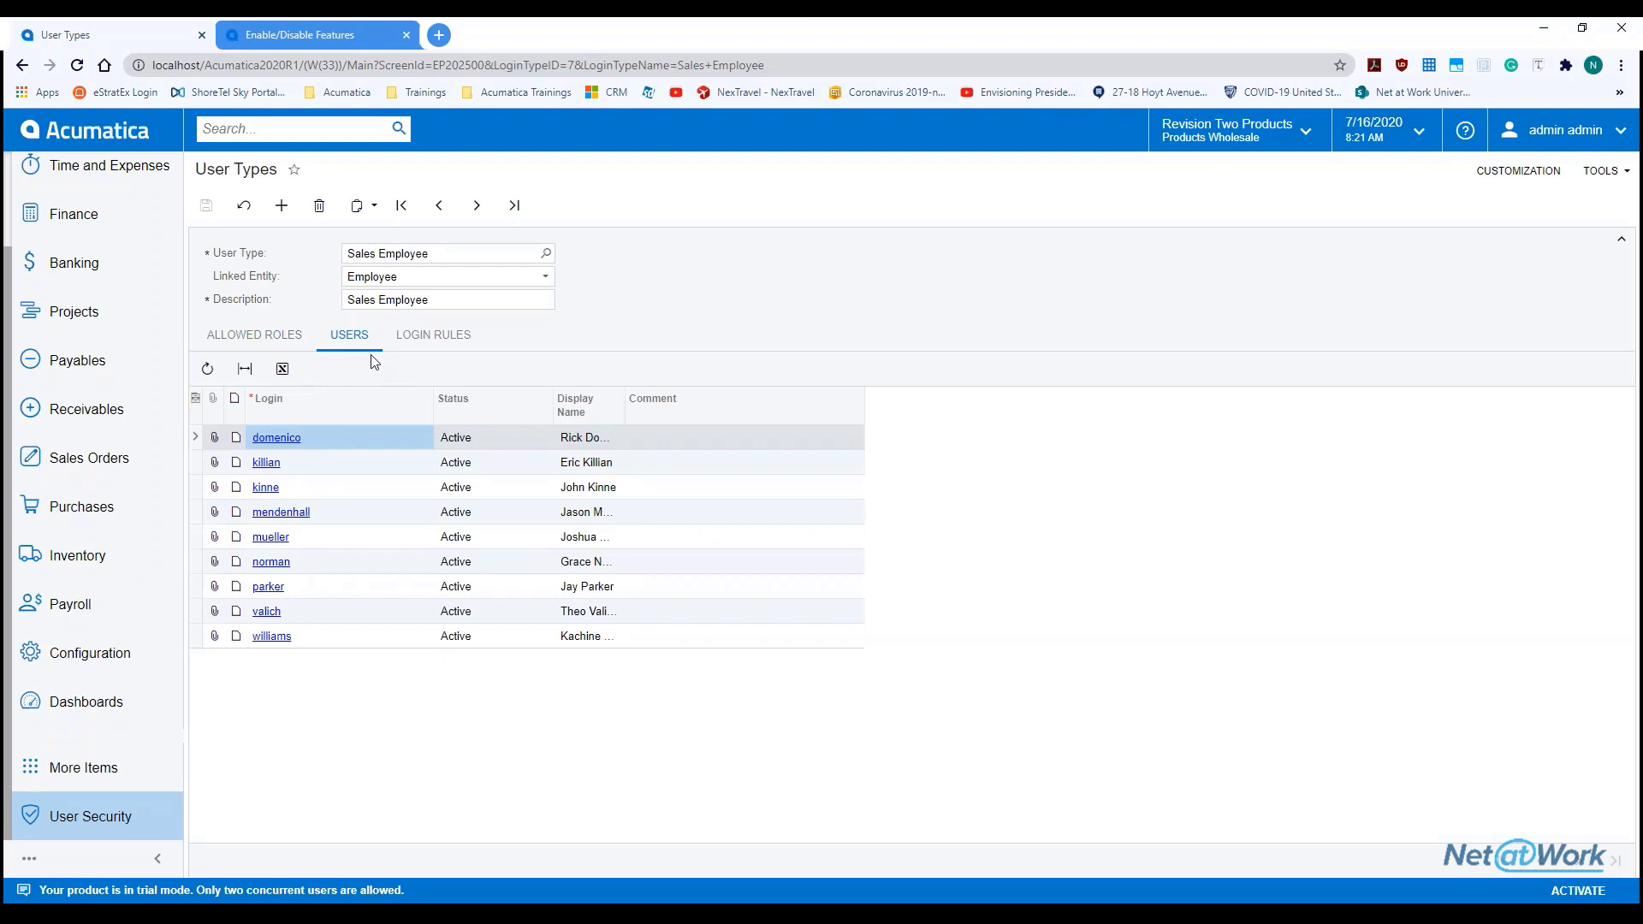
Check Sales Employee login rules (UI login, 3 sessions), then return to User Security
left_click(428, 345)
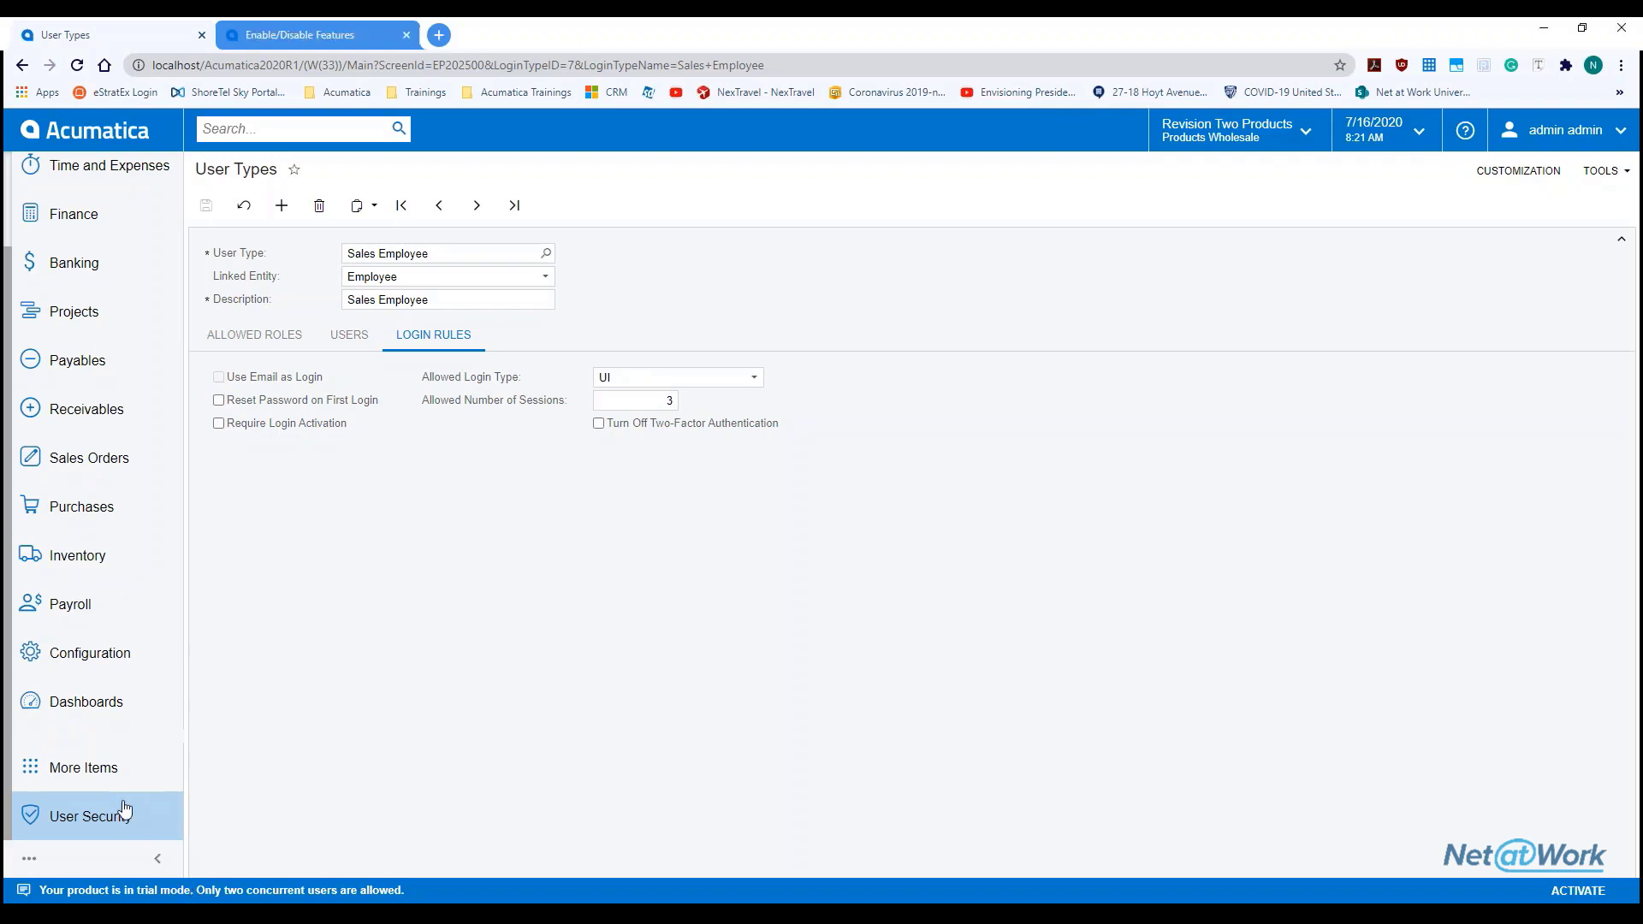
left_click(122, 811)
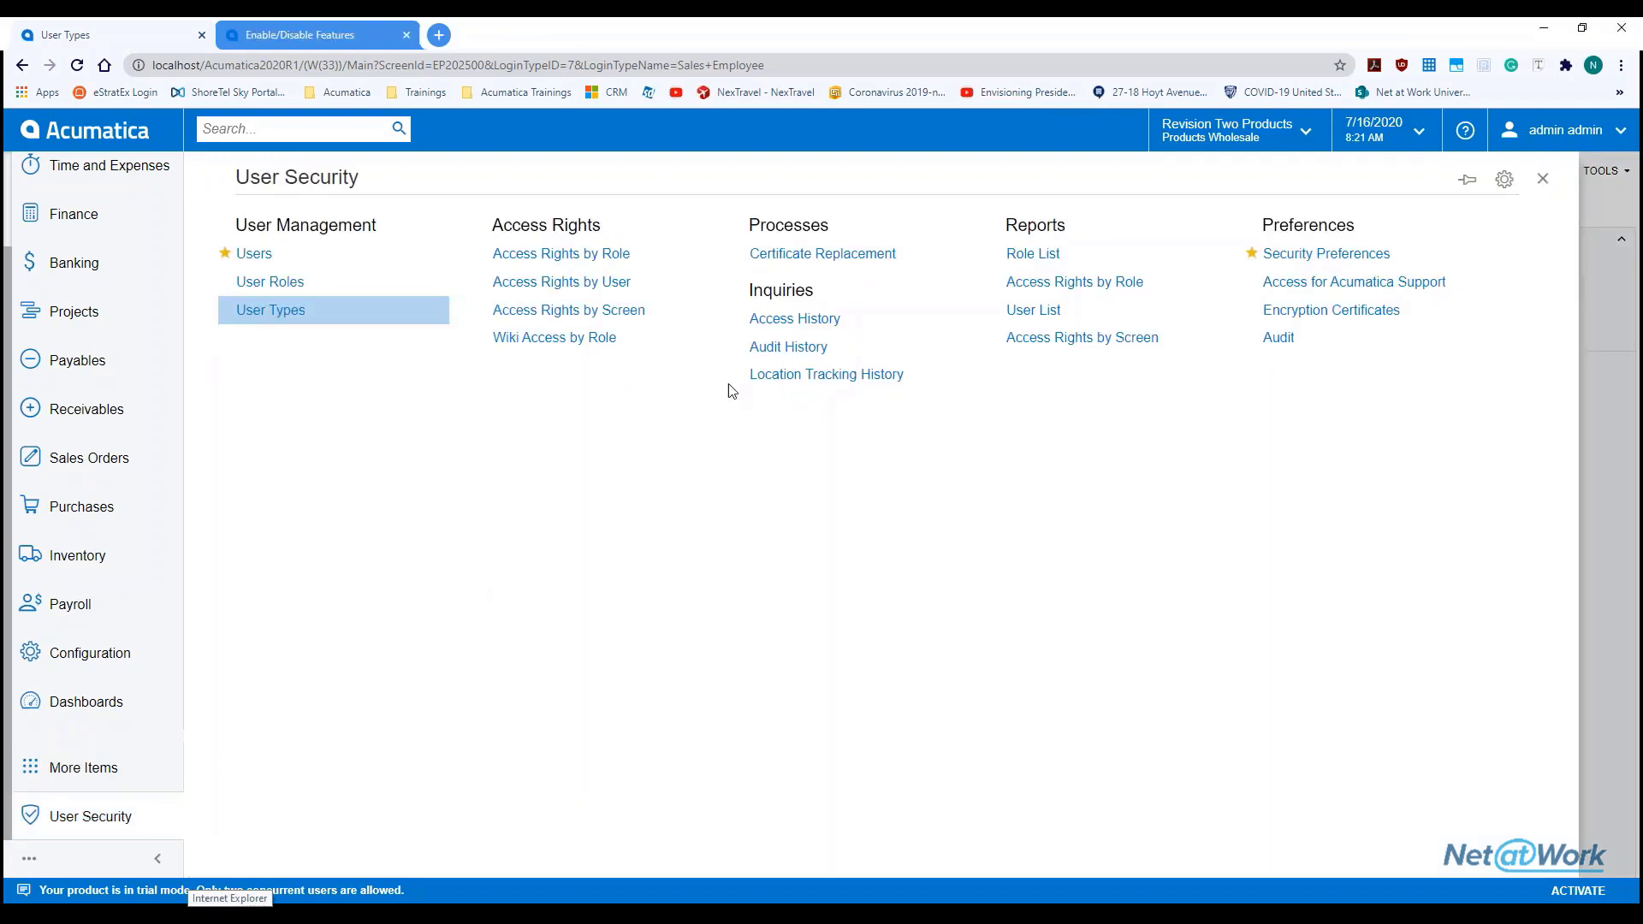
Open Access History, browse the Username lookup without choosing, and expand the Operation list
left_click(801, 326)
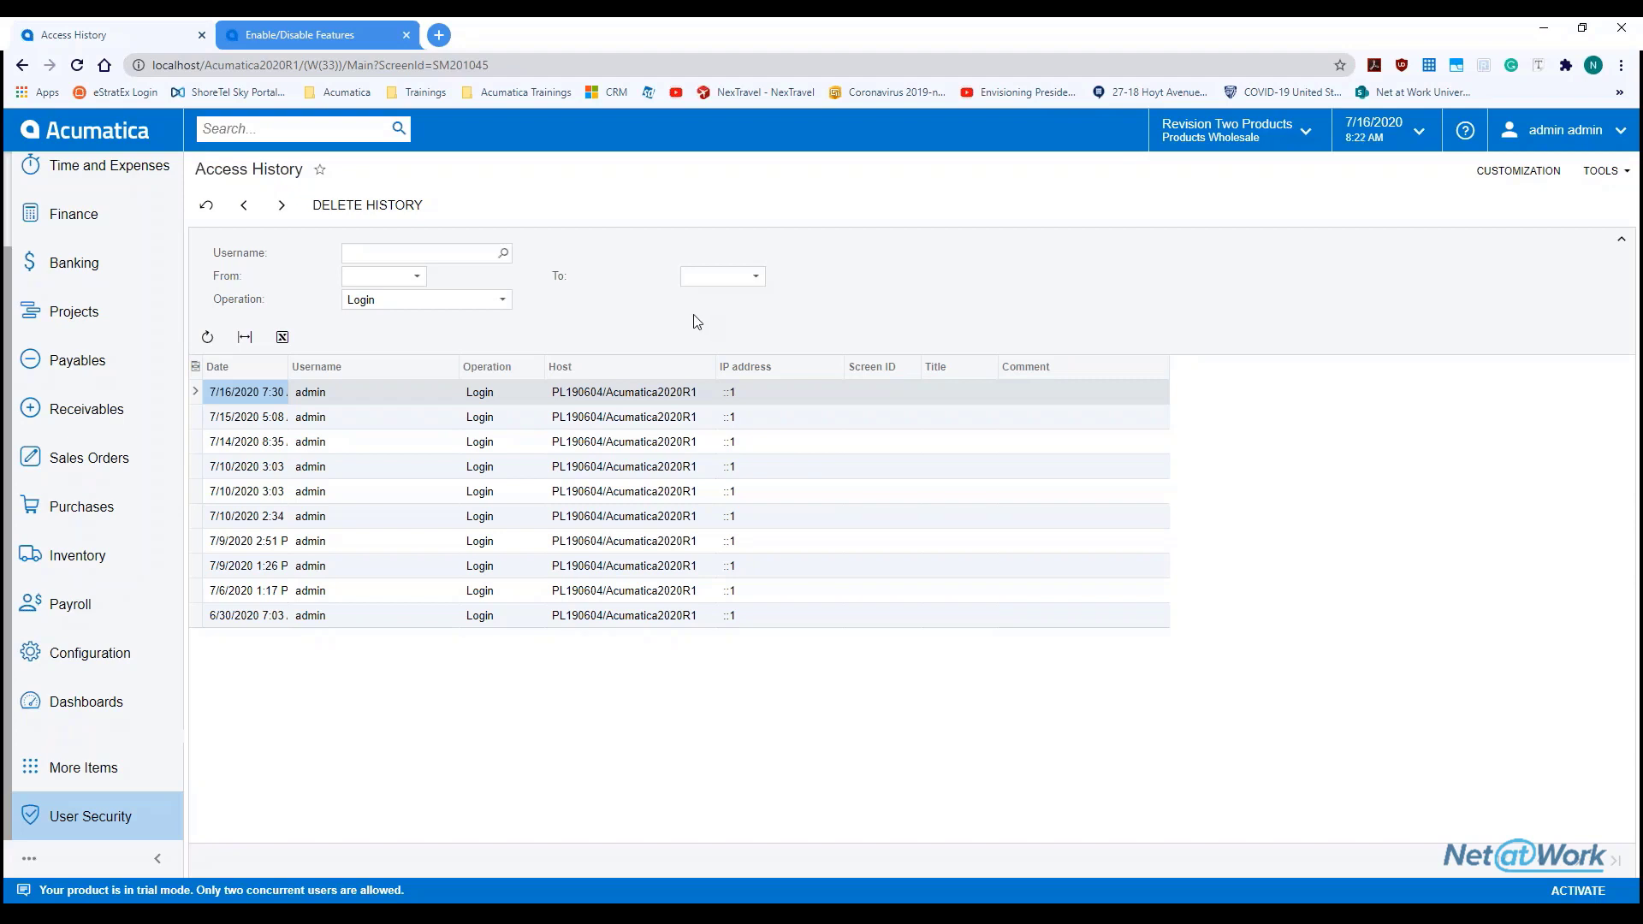
left_click(504, 253)
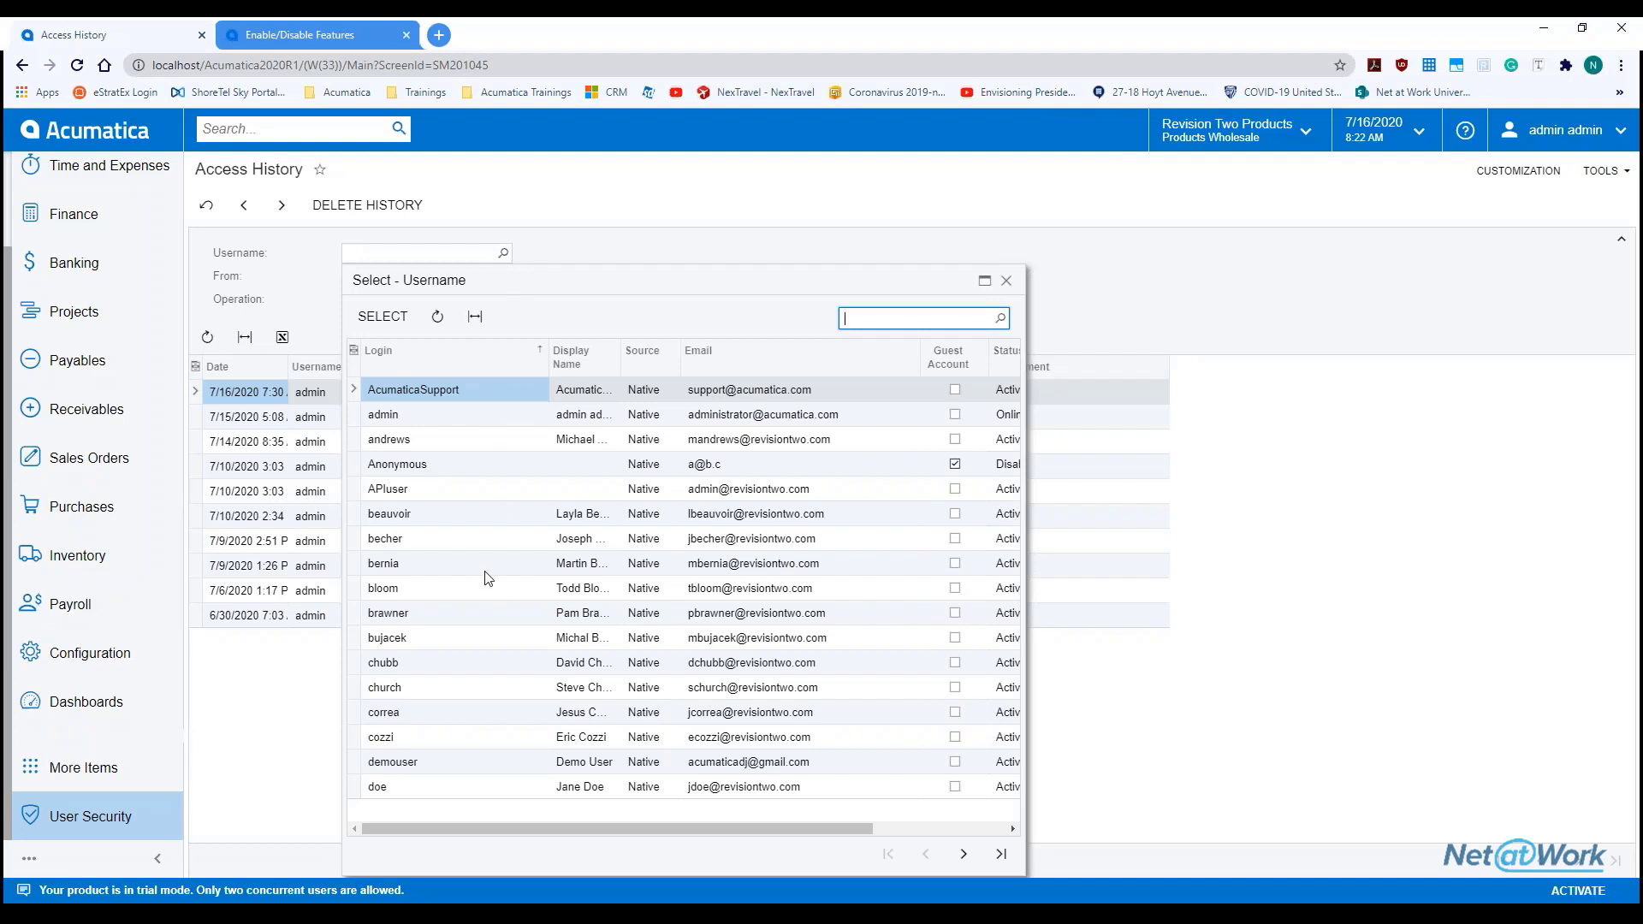
left_click(1006, 281)
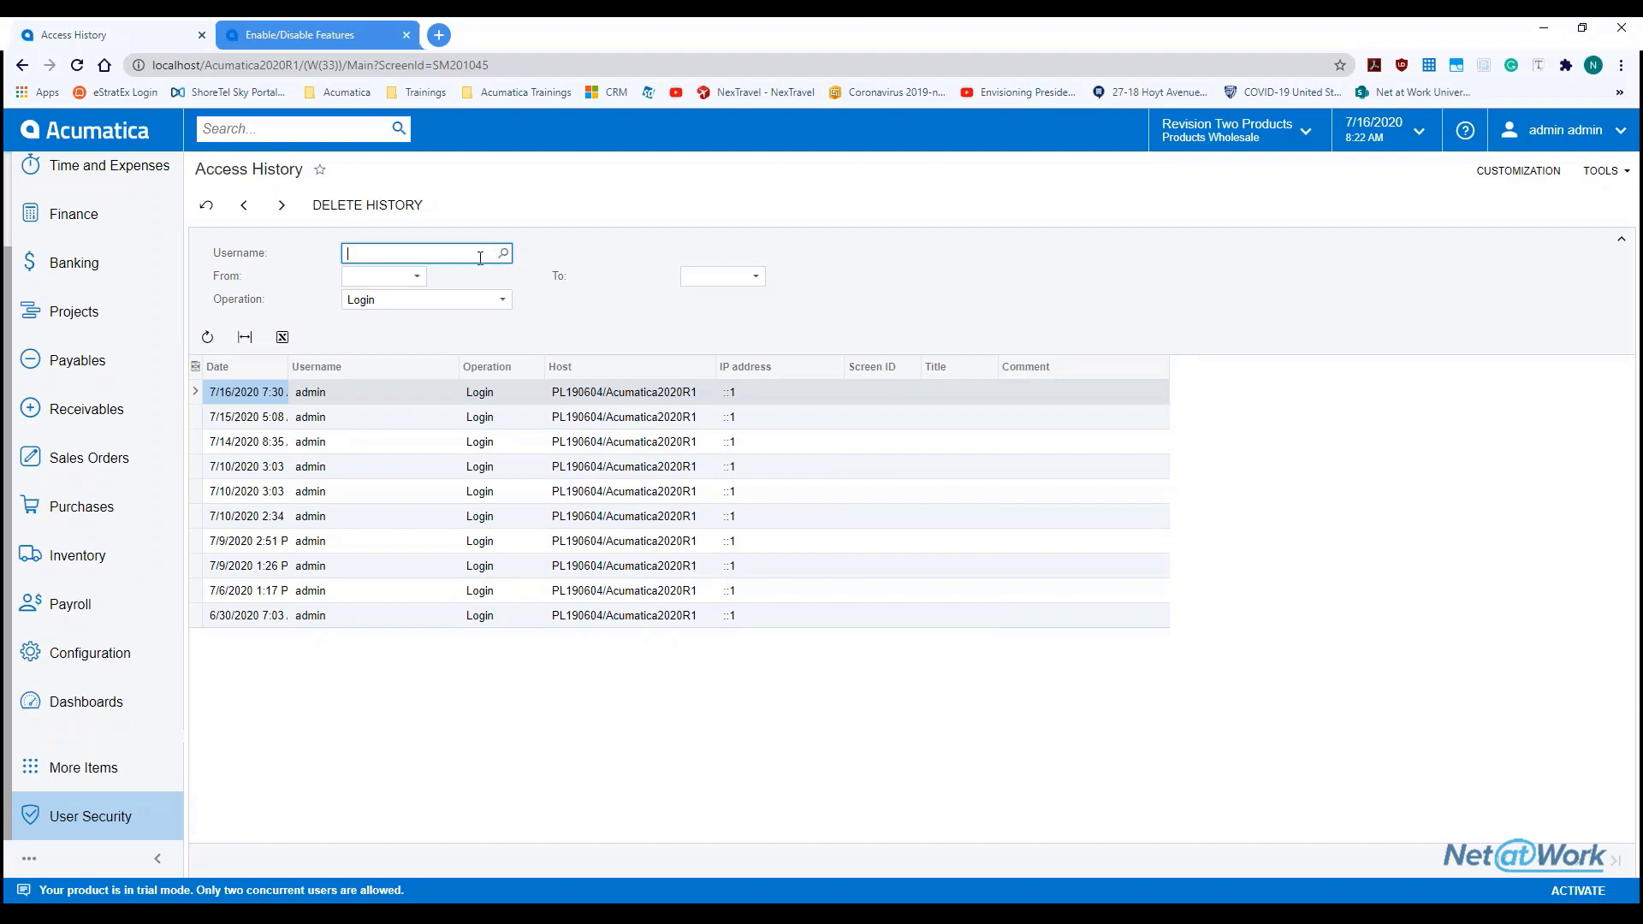
left_click(503, 301)
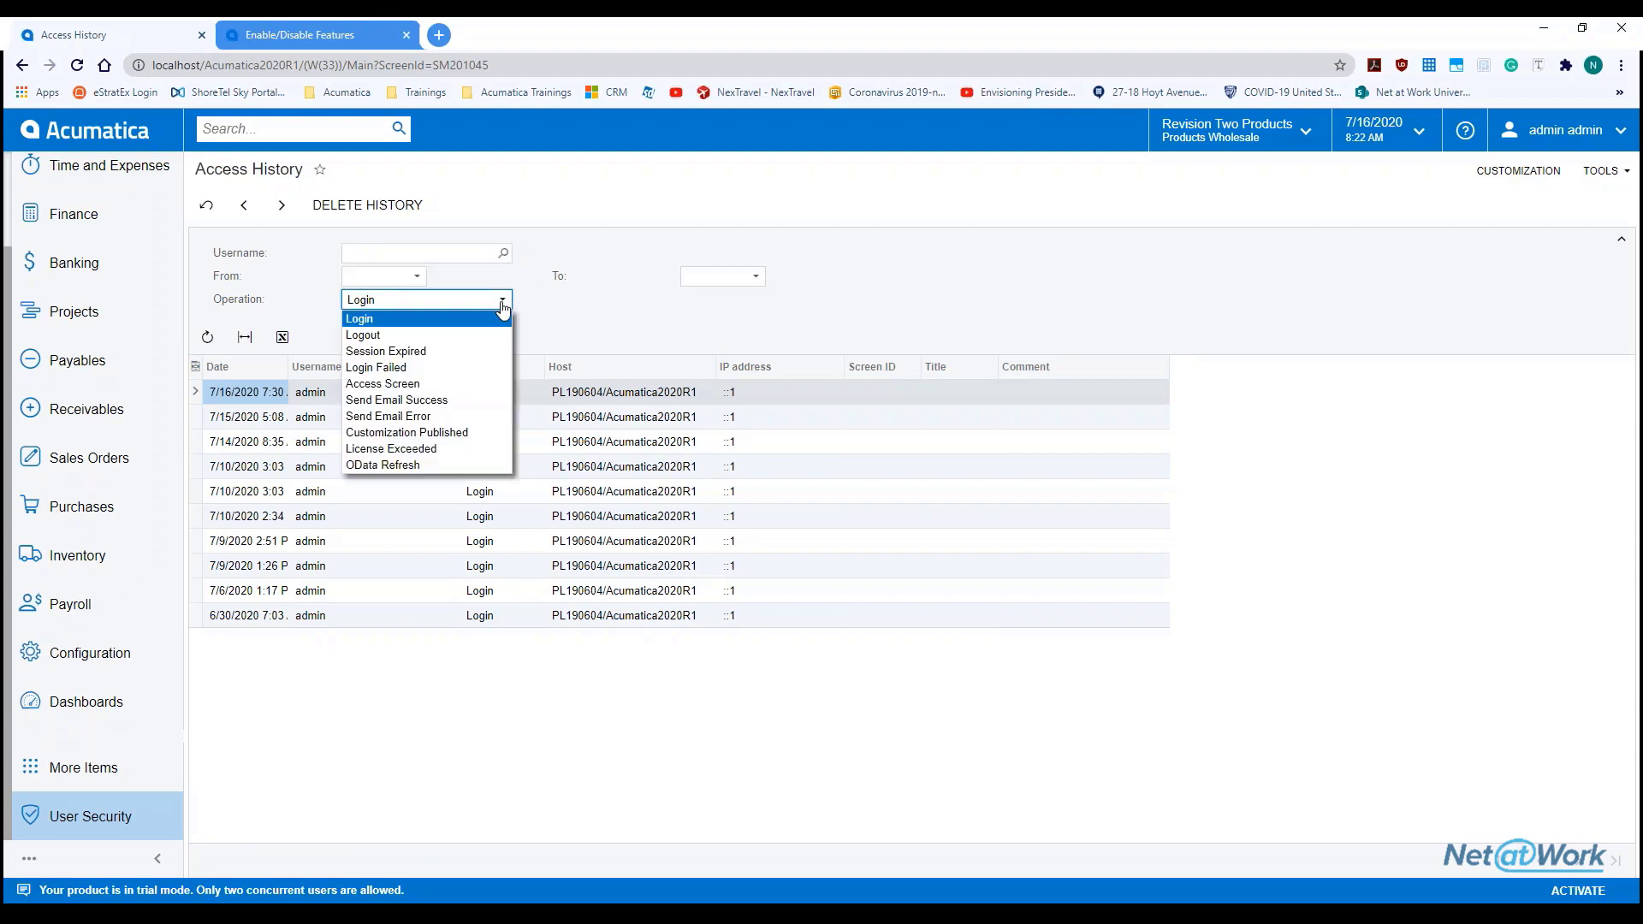
Filter Access History to Access Screen operations and widen the Date column to show times
left_click(438, 384)
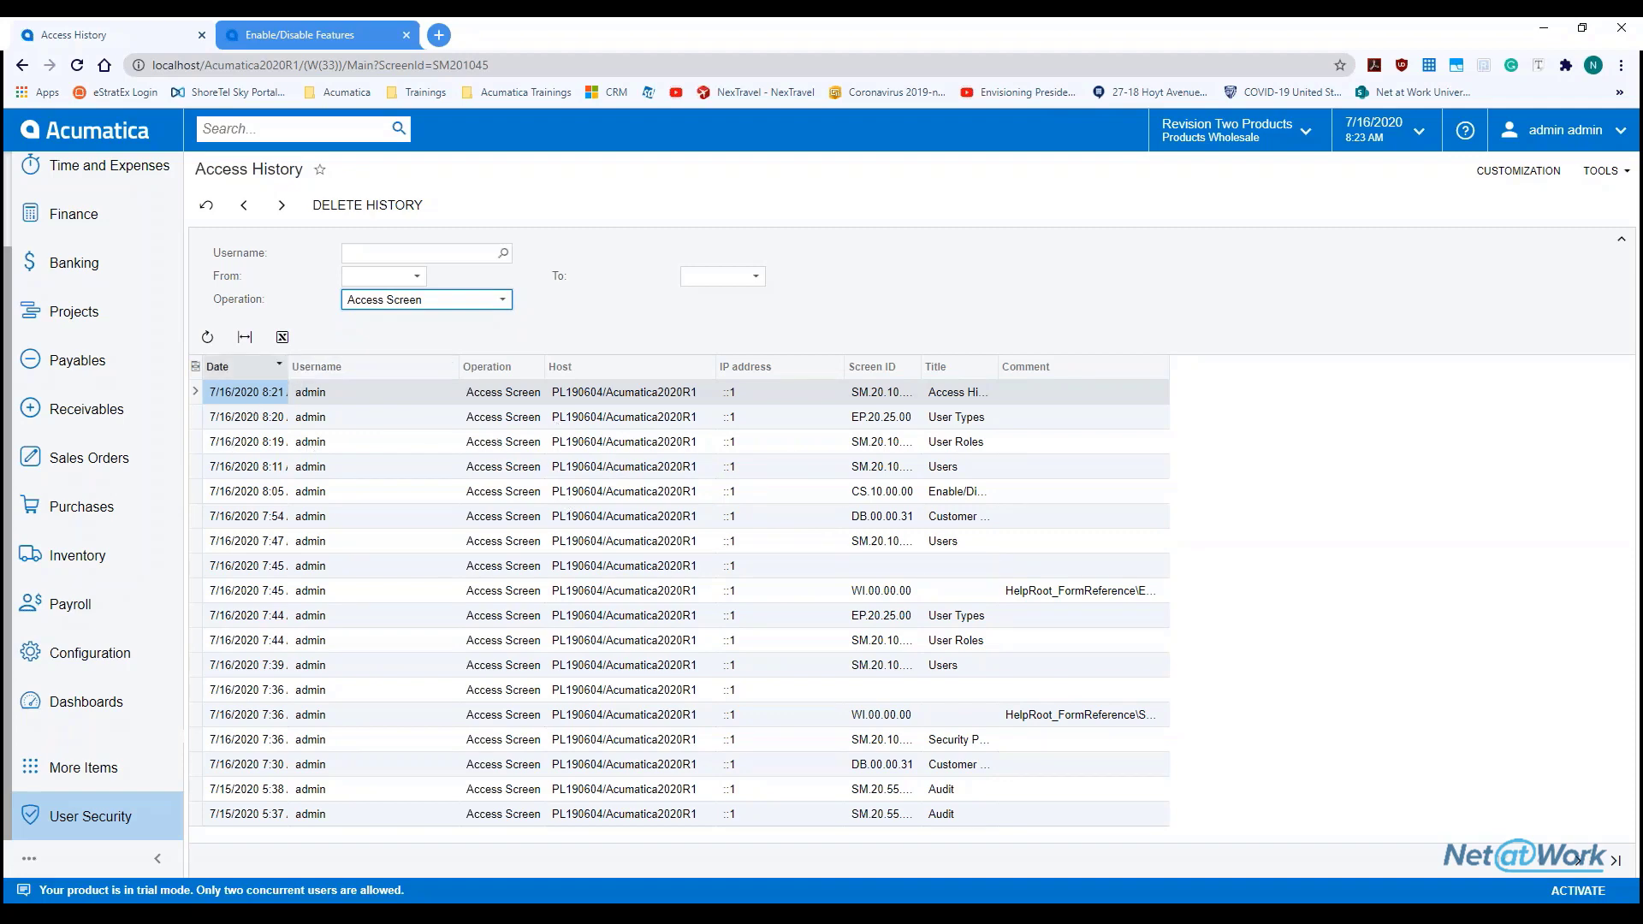
left_click_drag(288, 366, 353, 368)
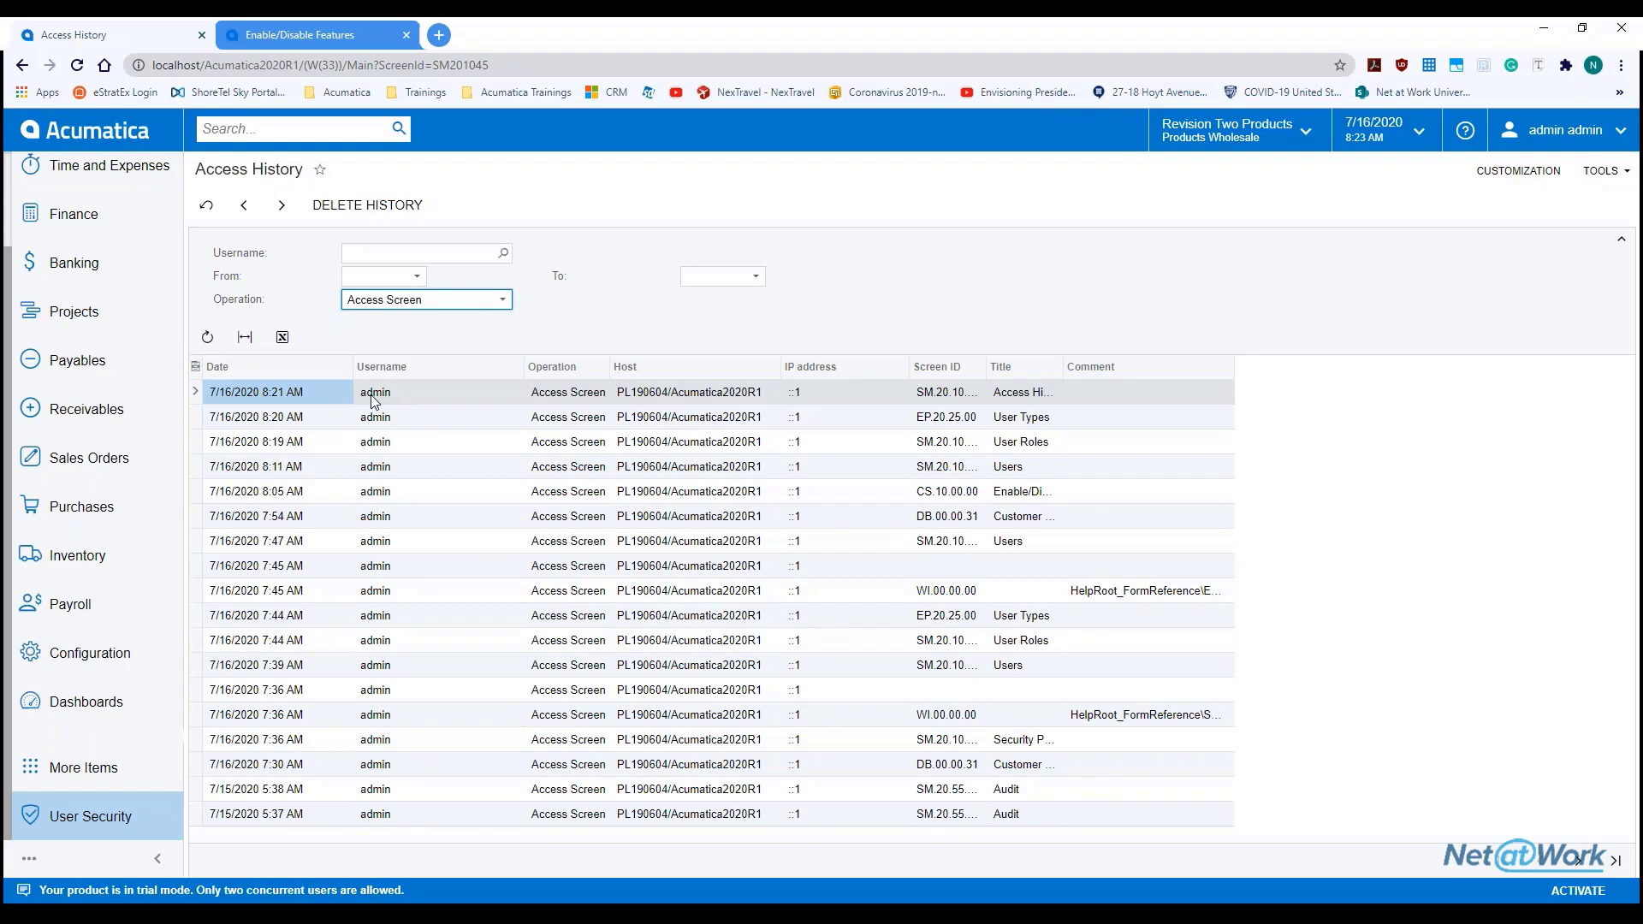
left_click(268, 425)
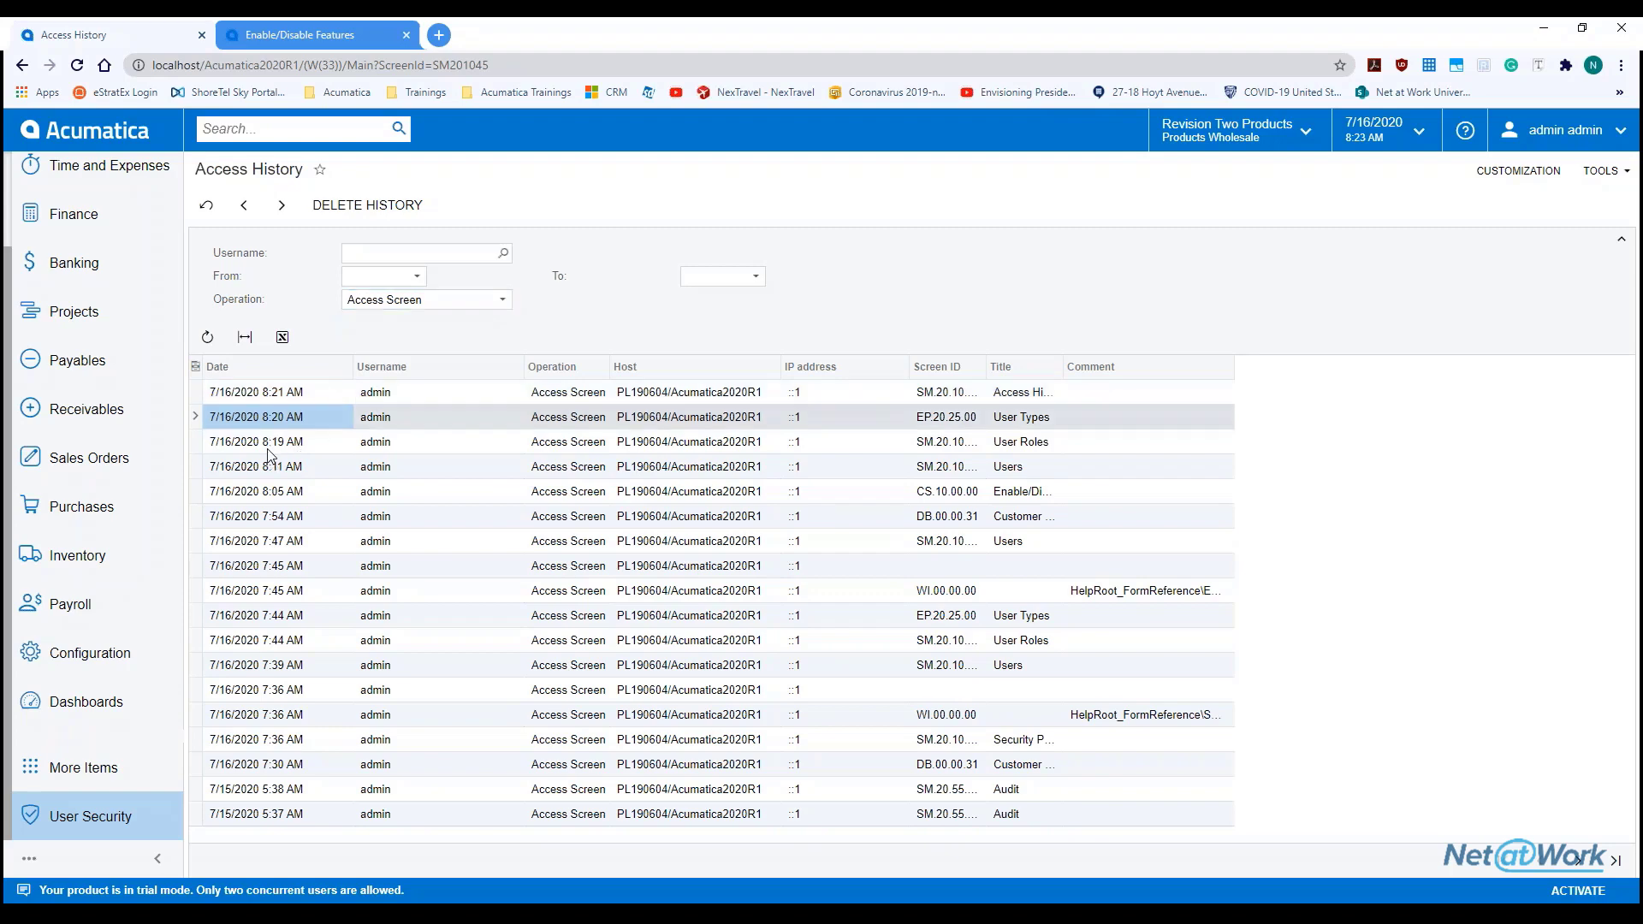
left_click(273, 495)
Filter by the admin username and page on to older entries
left_click(504, 254)
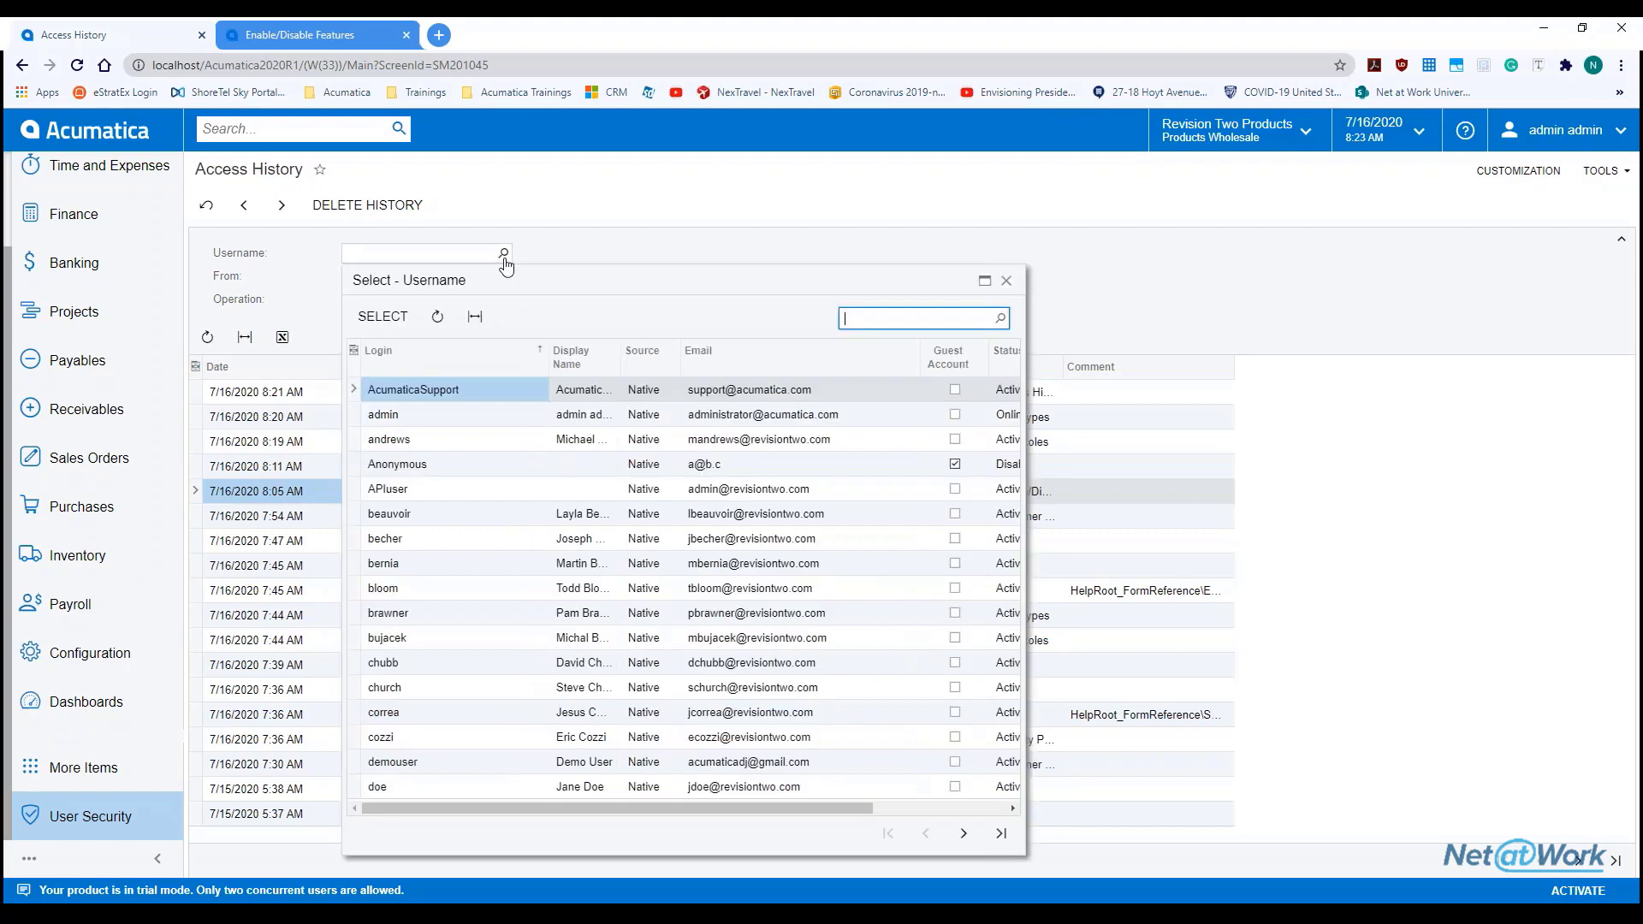
left_click(419, 416)
double_click(418, 418)
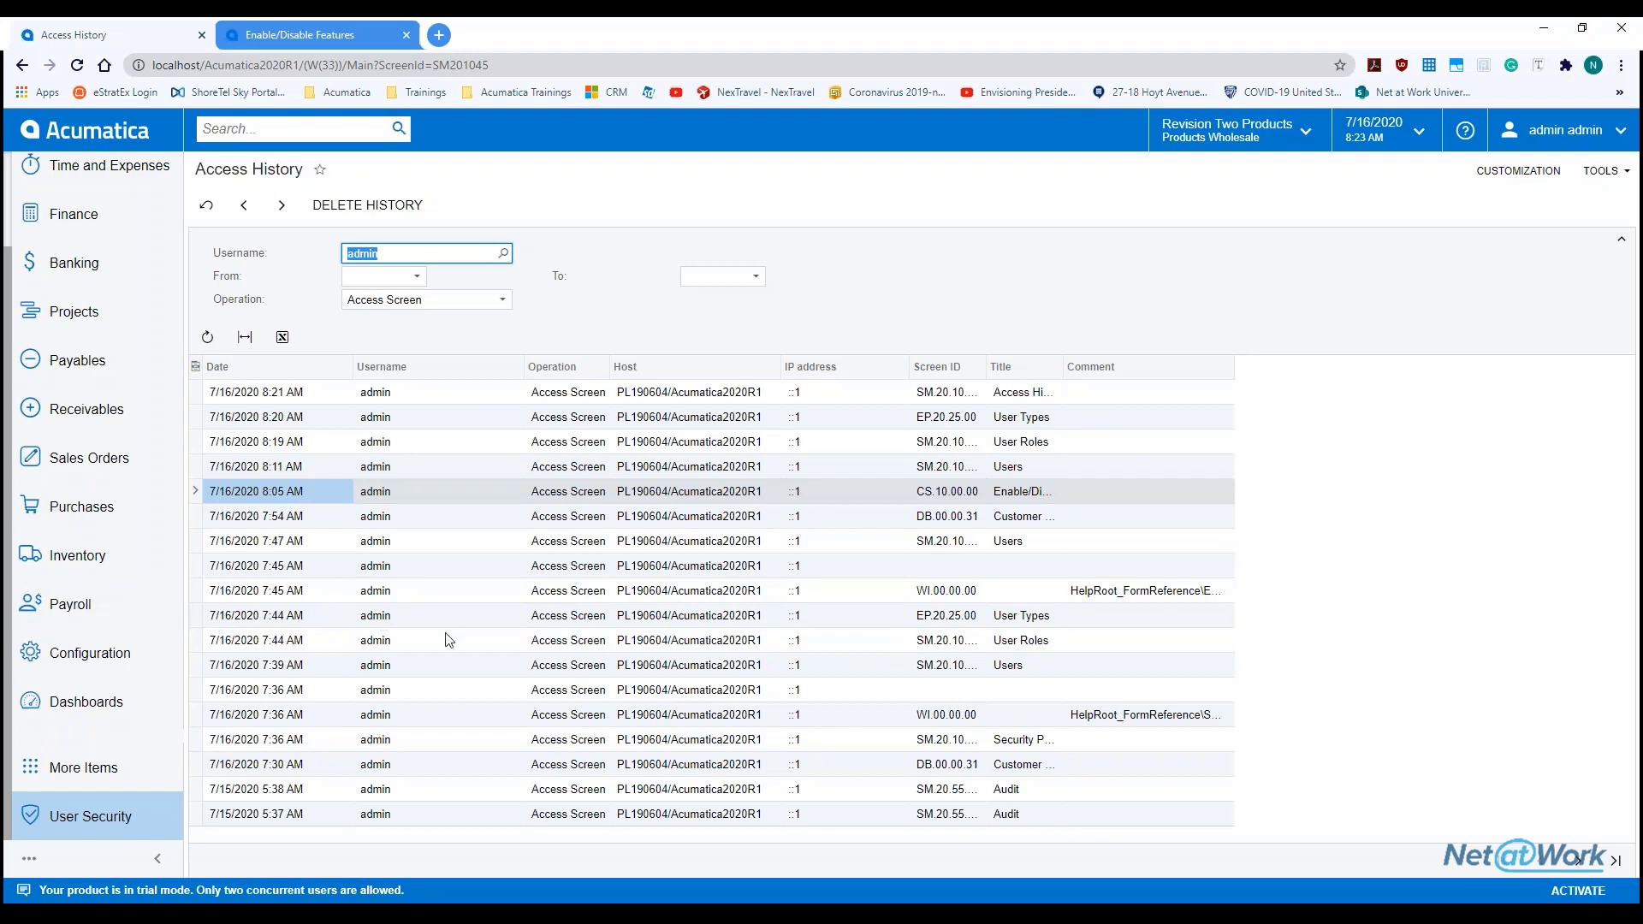
left_click(480, 621)
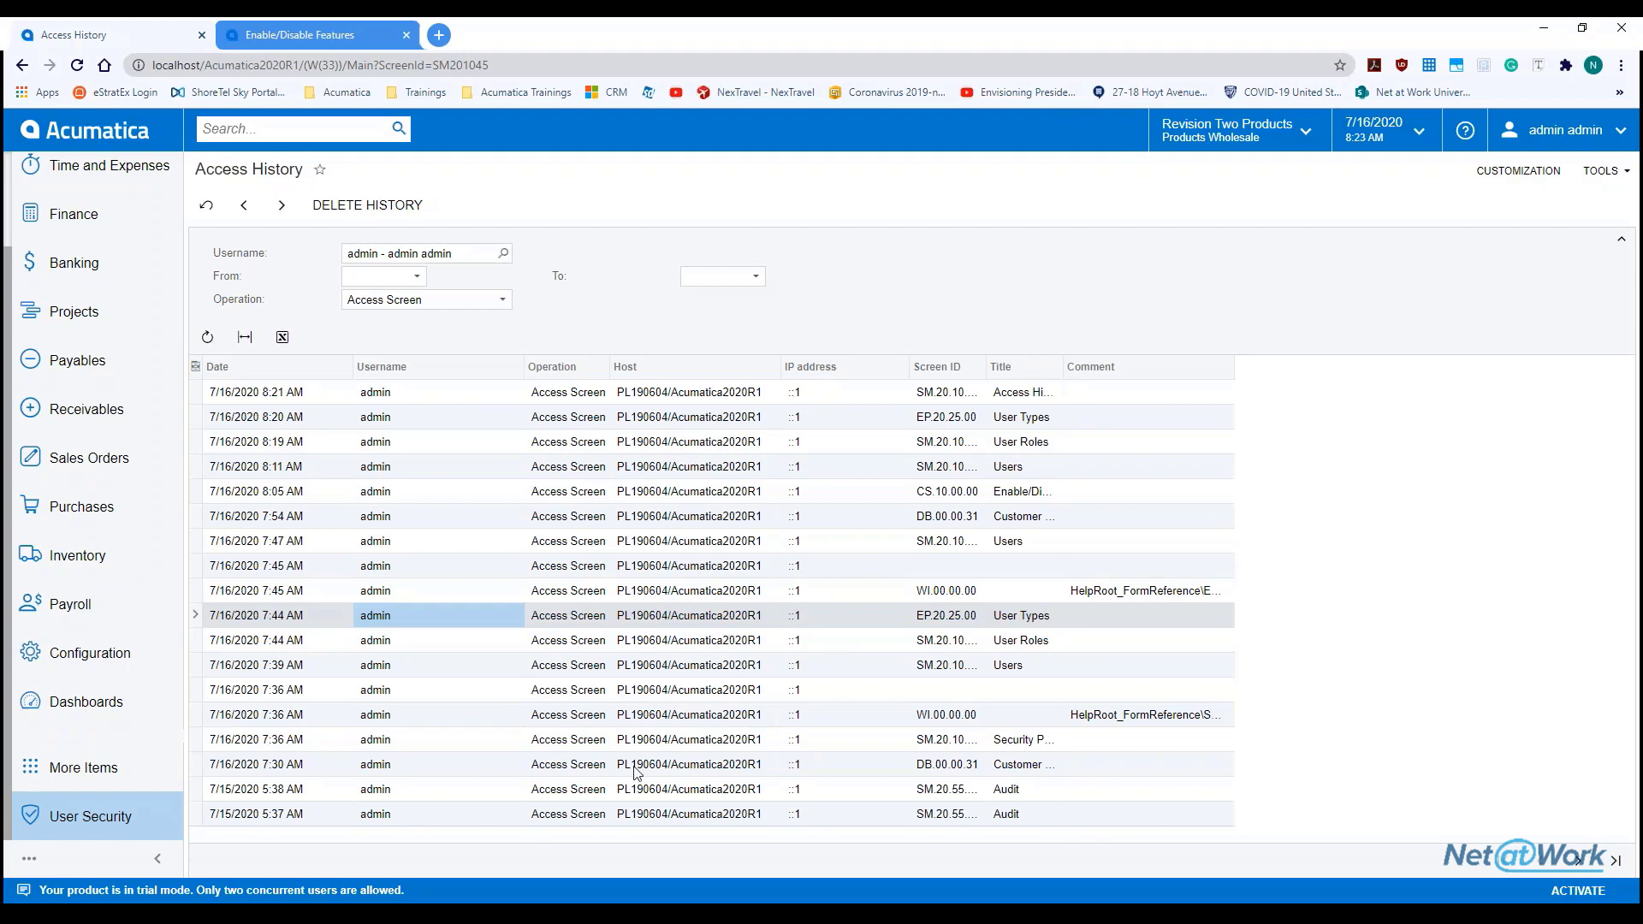
left_click(1580, 862)
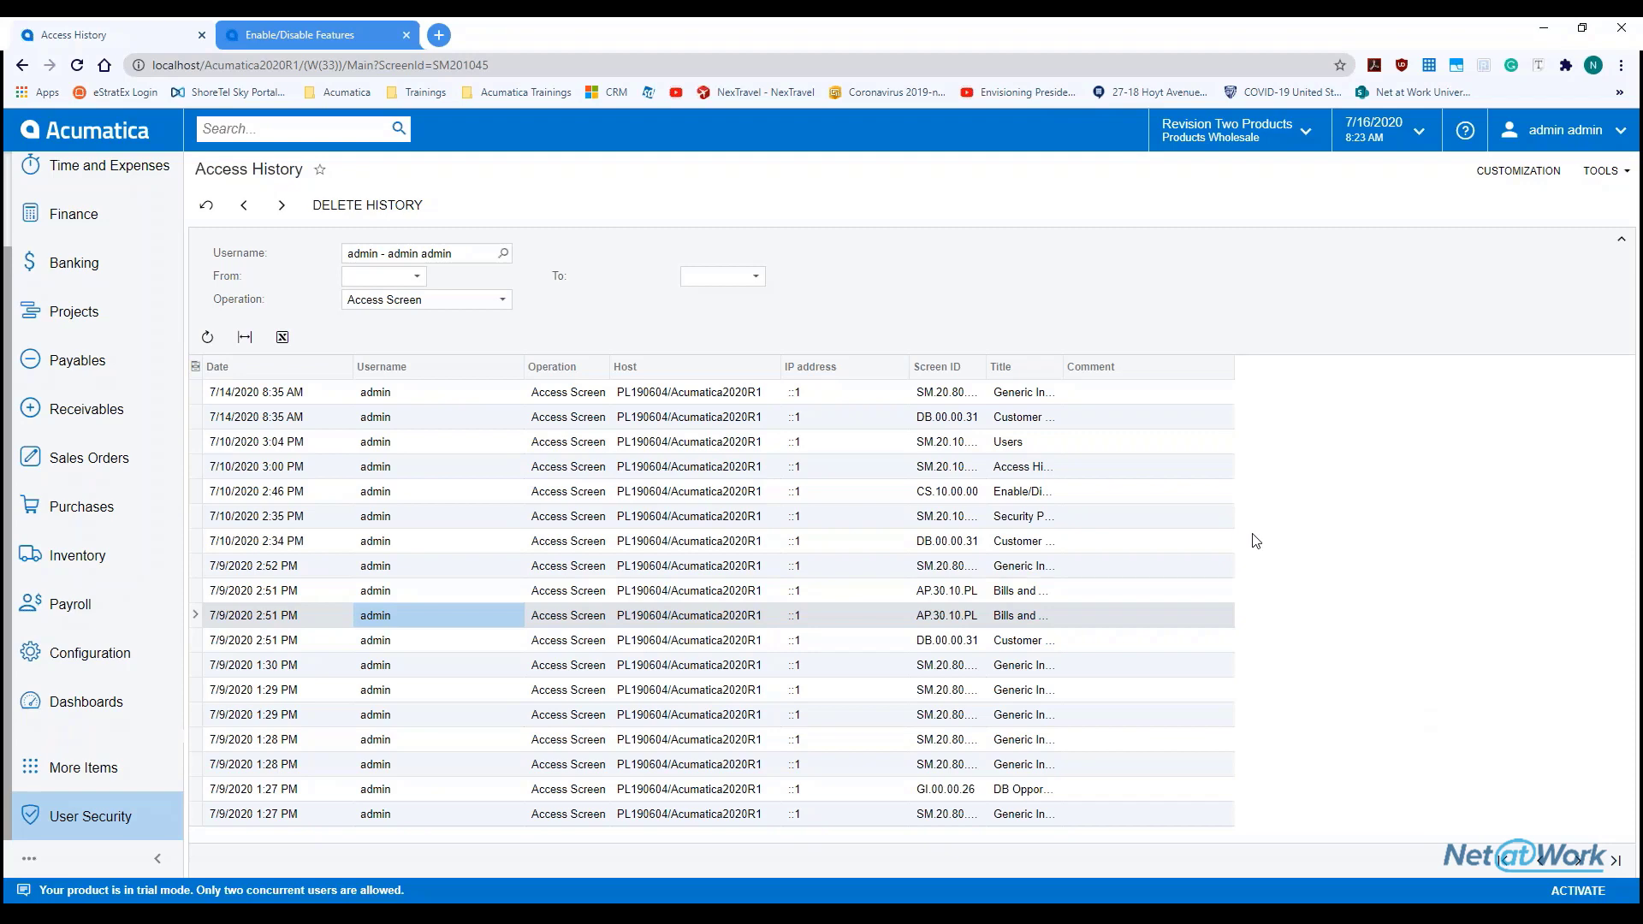
left_click(504, 254)
left_click(585, 224)
left_click(502, 301)
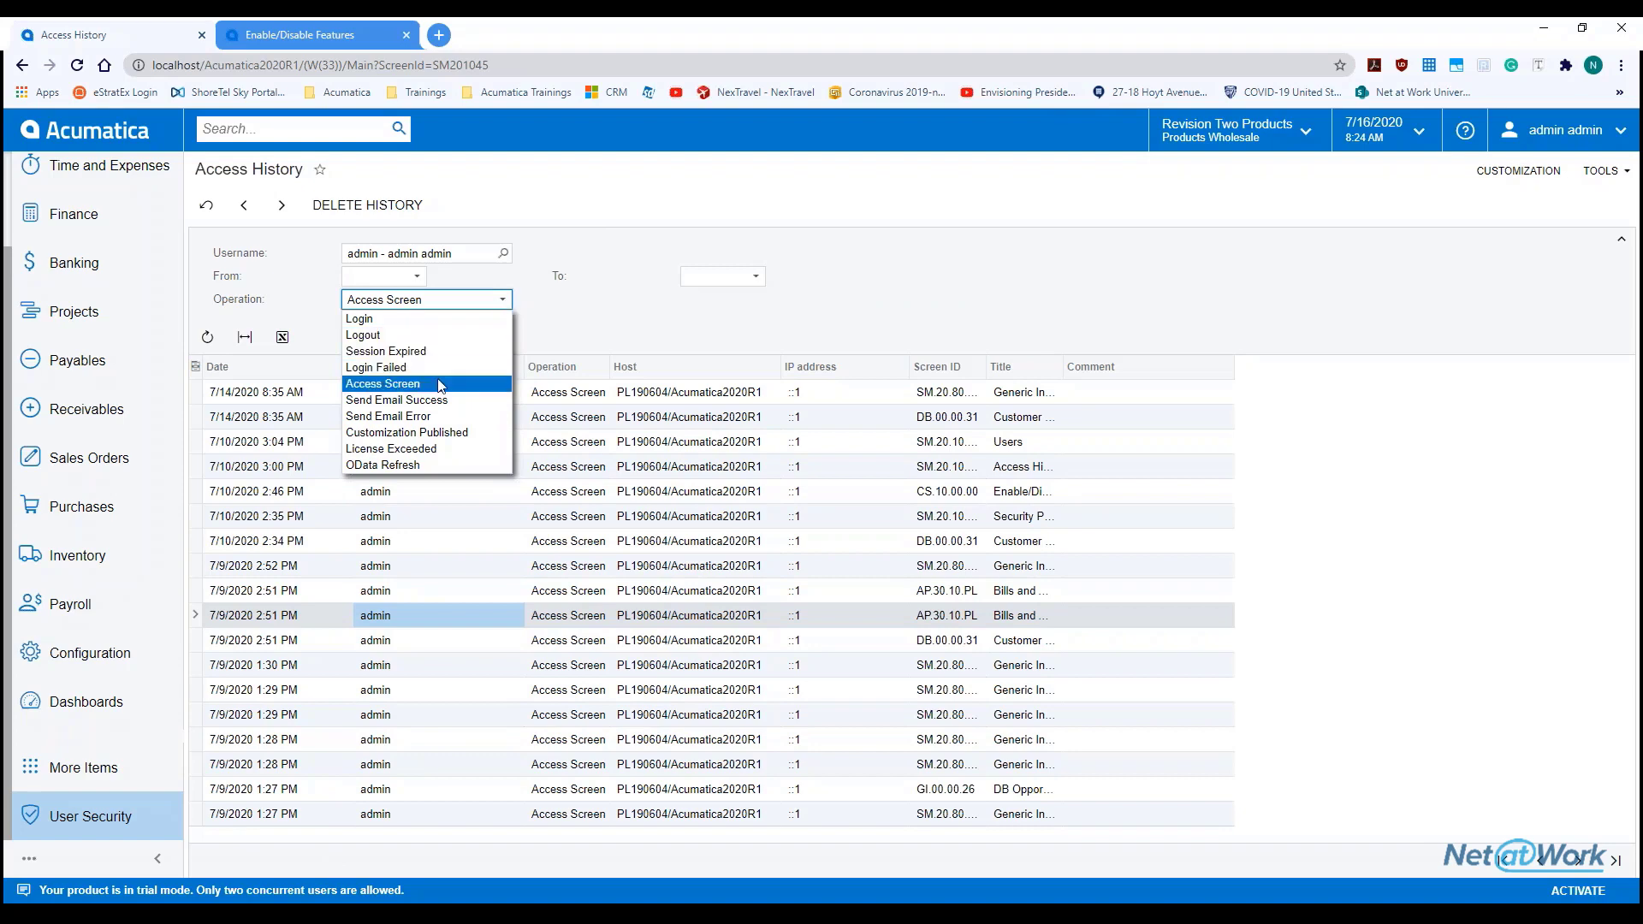
Filter Access History to Login operations, listing the admin's ten logins from 6/30/2020 to 7/16/2020
left_click(415, 318)
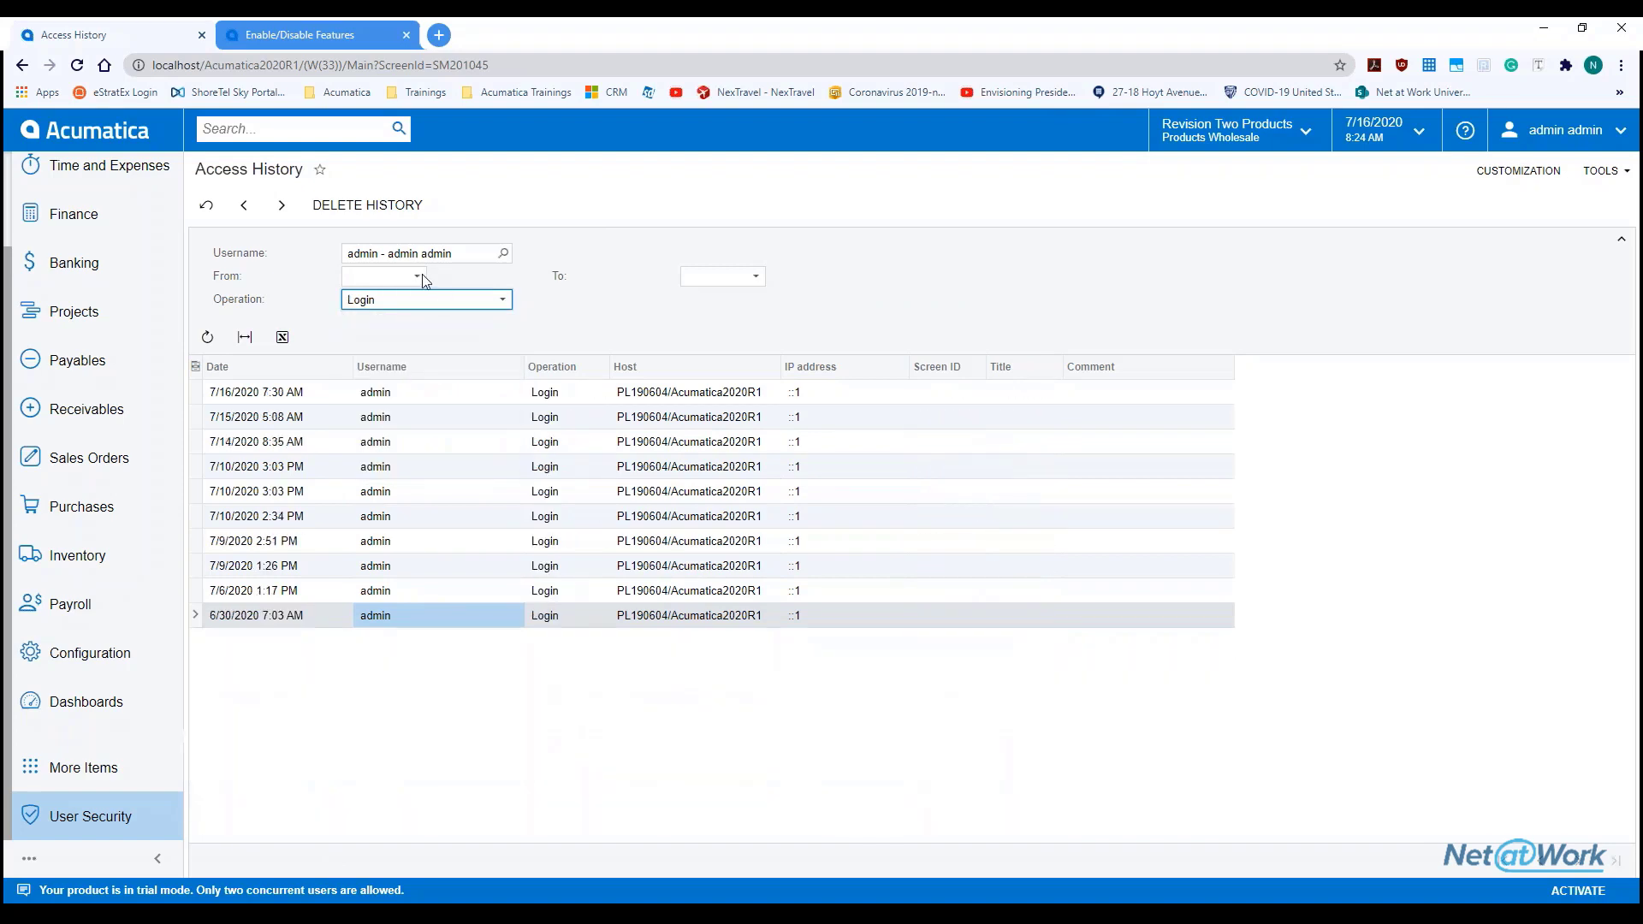
left_click(418, 276)
left_click(418, 276)
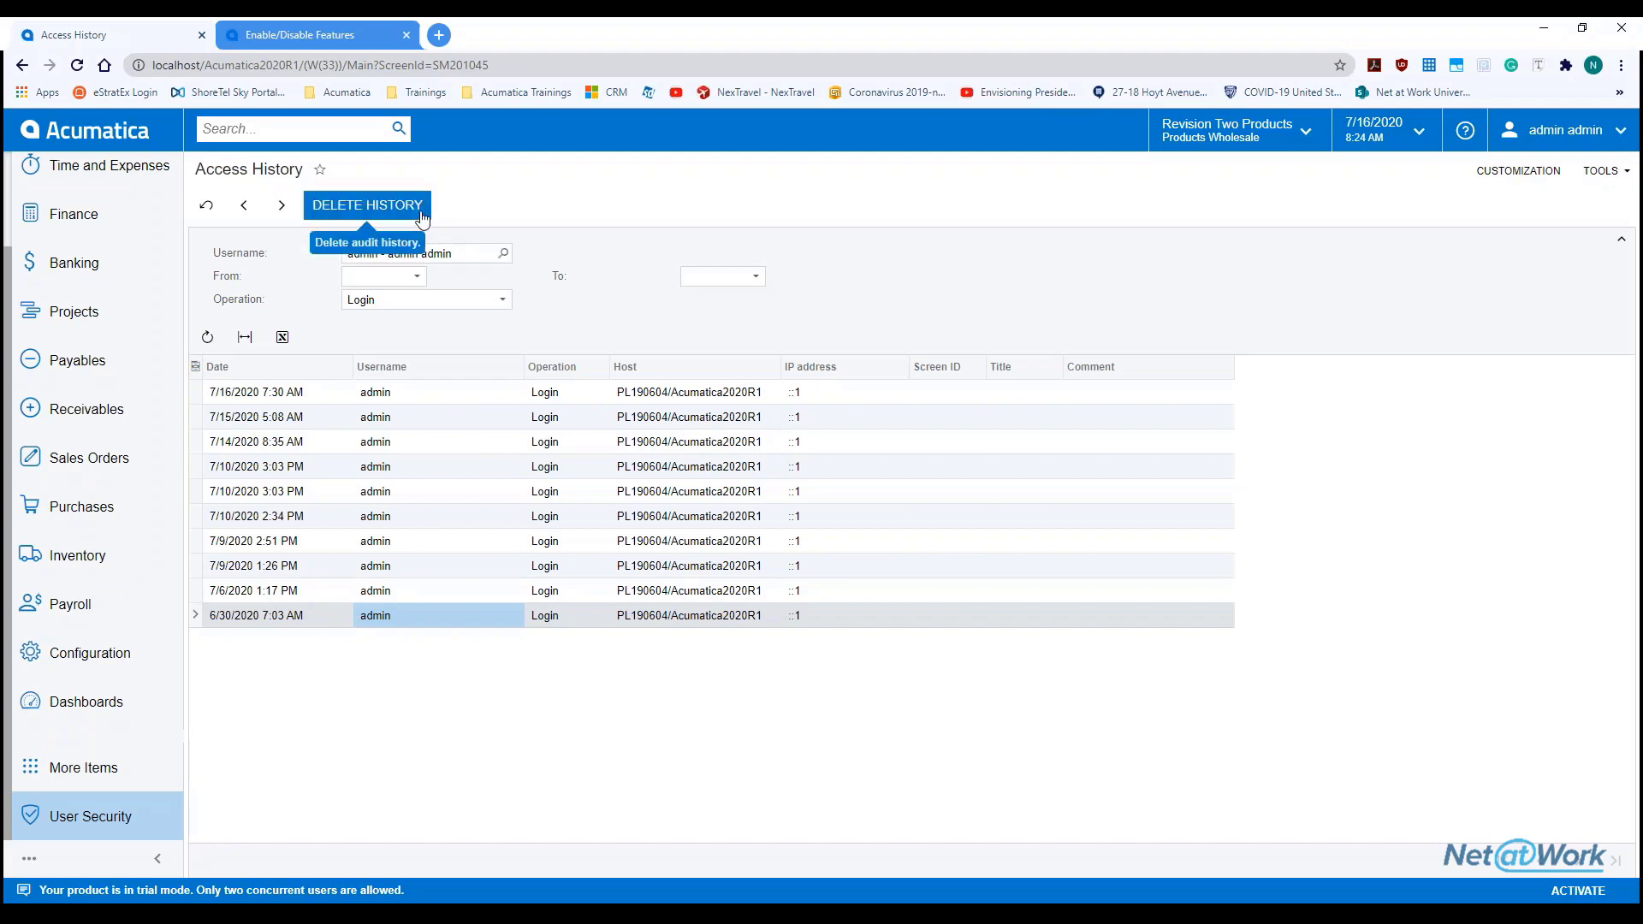
Open Access Rights by Role and pick the Administrator role from the role lookup
left_click(126, 820)
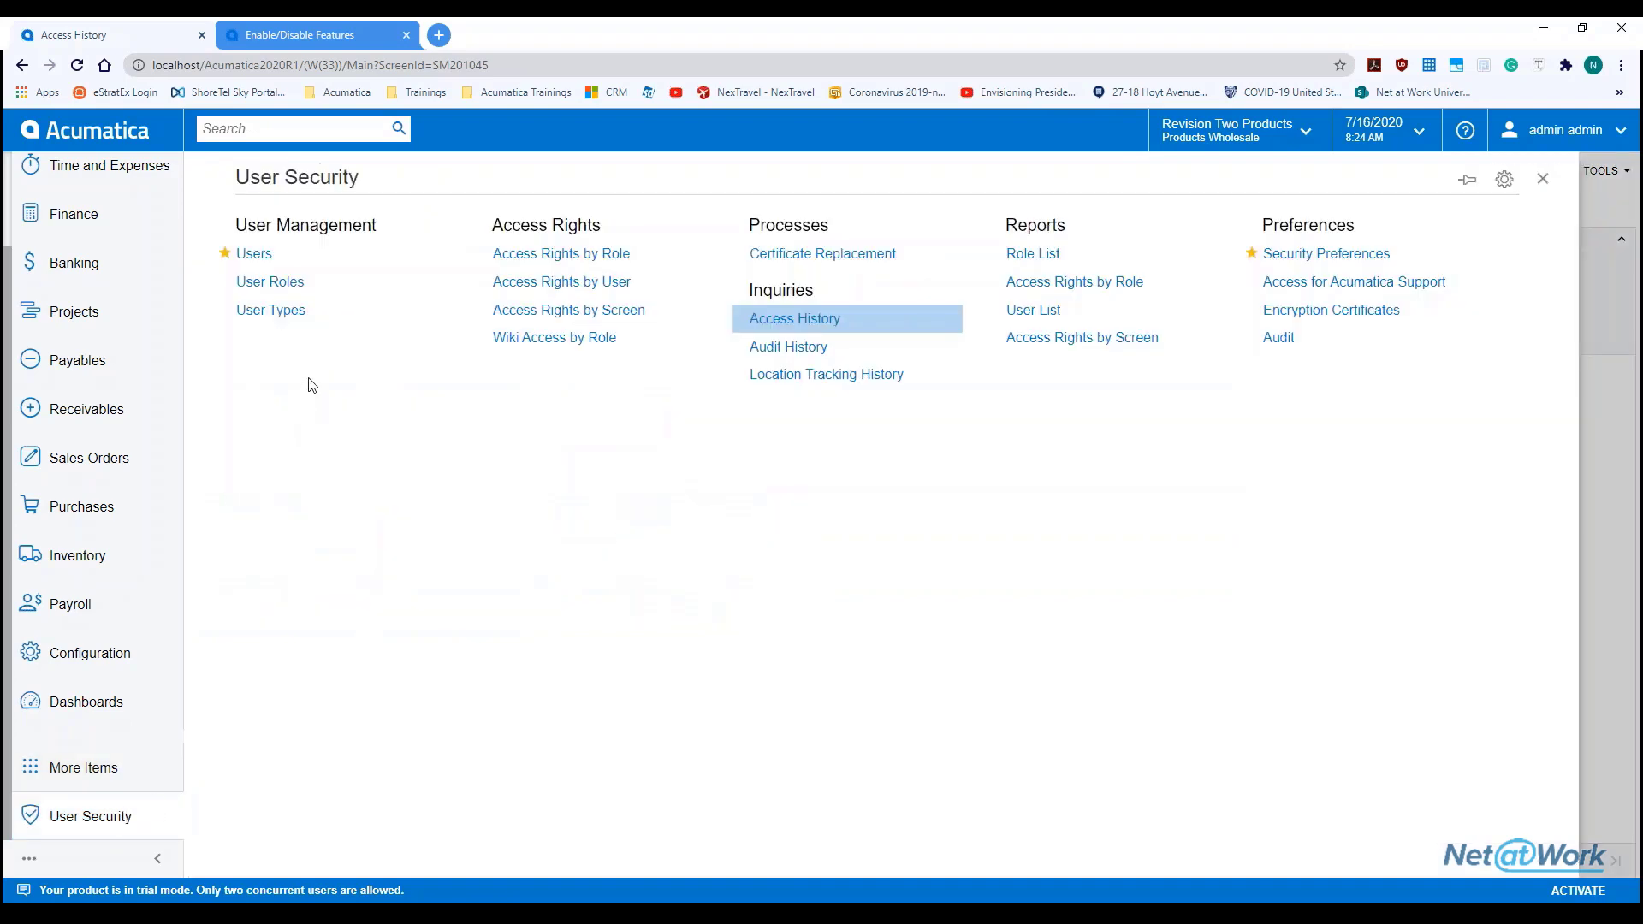
left_click(578, 256)
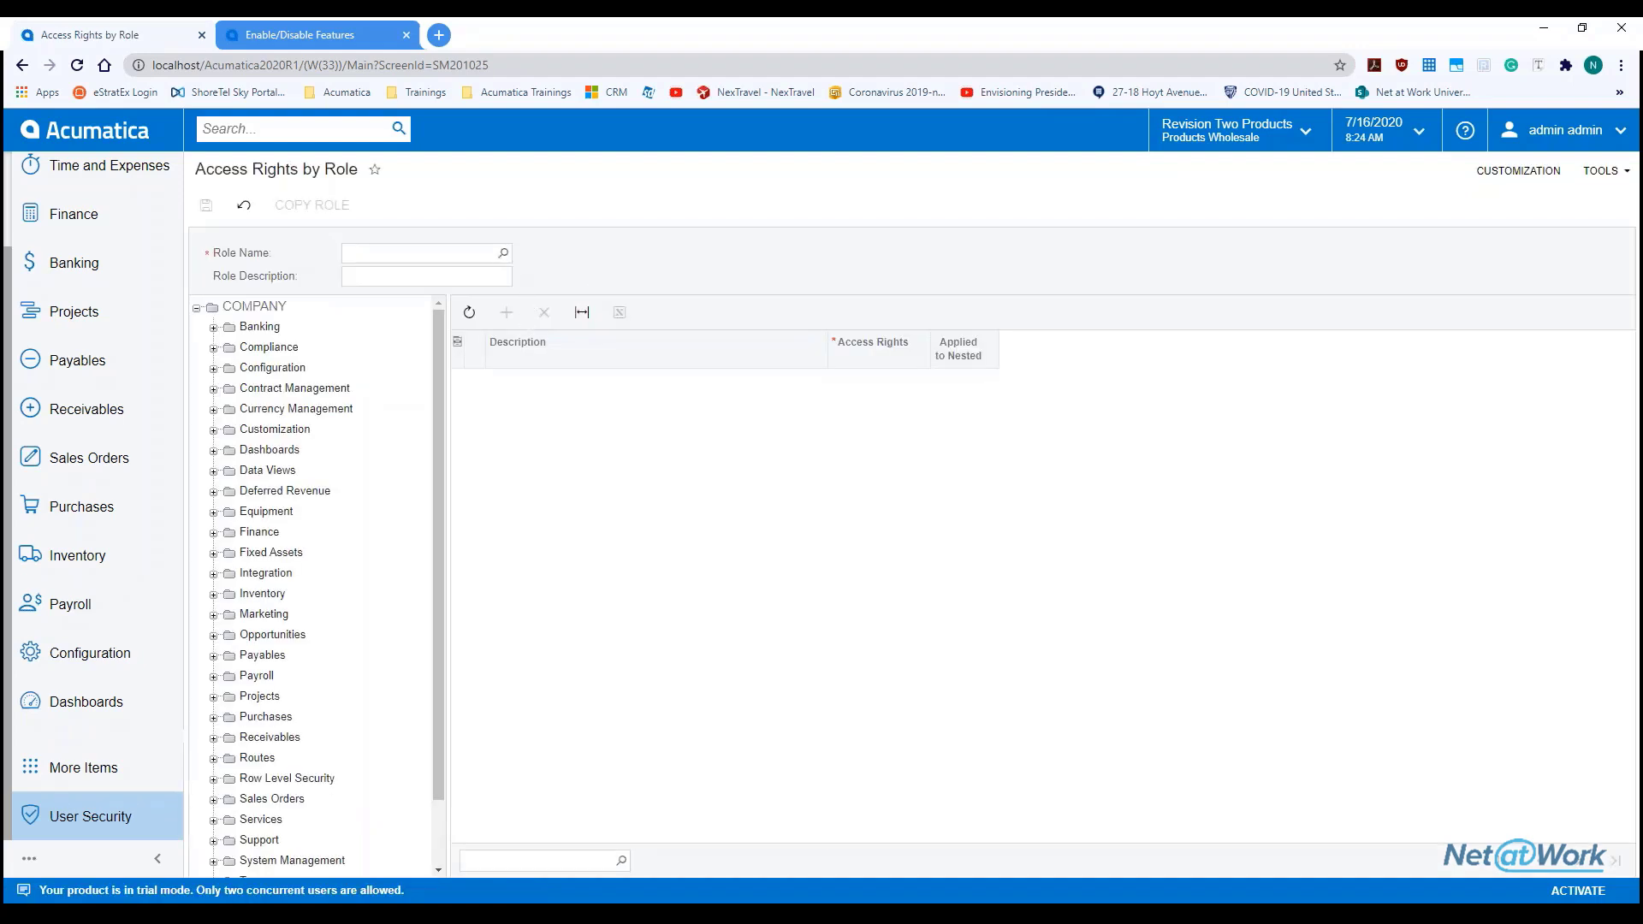
left_click(503, 254)
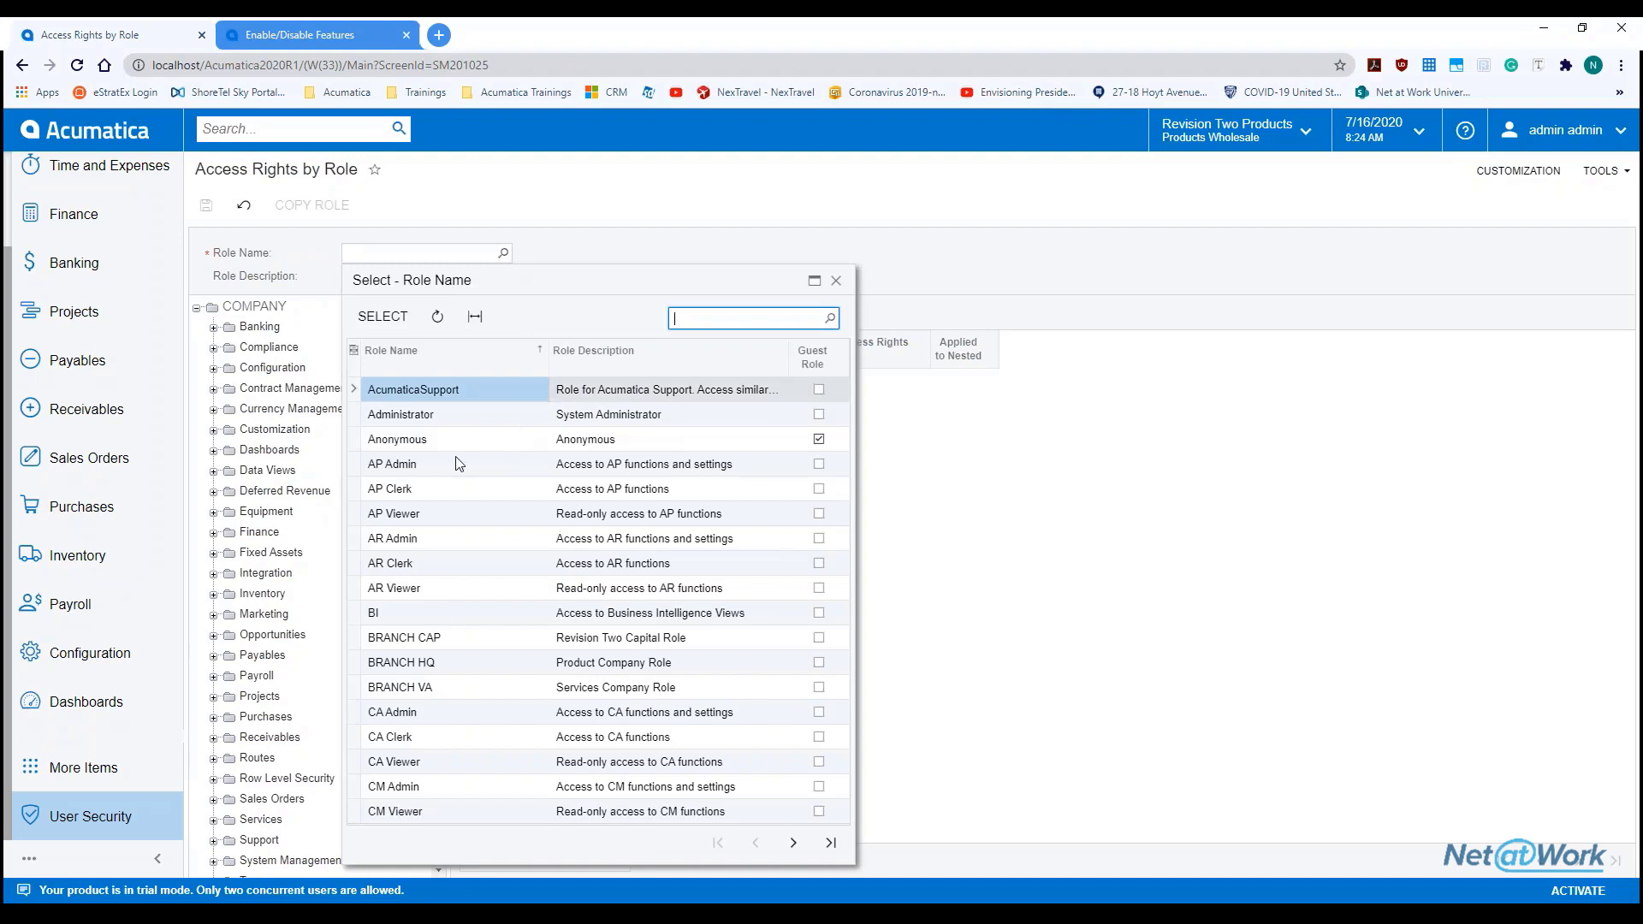
left_click(453, 415)
double_click(454, 414)
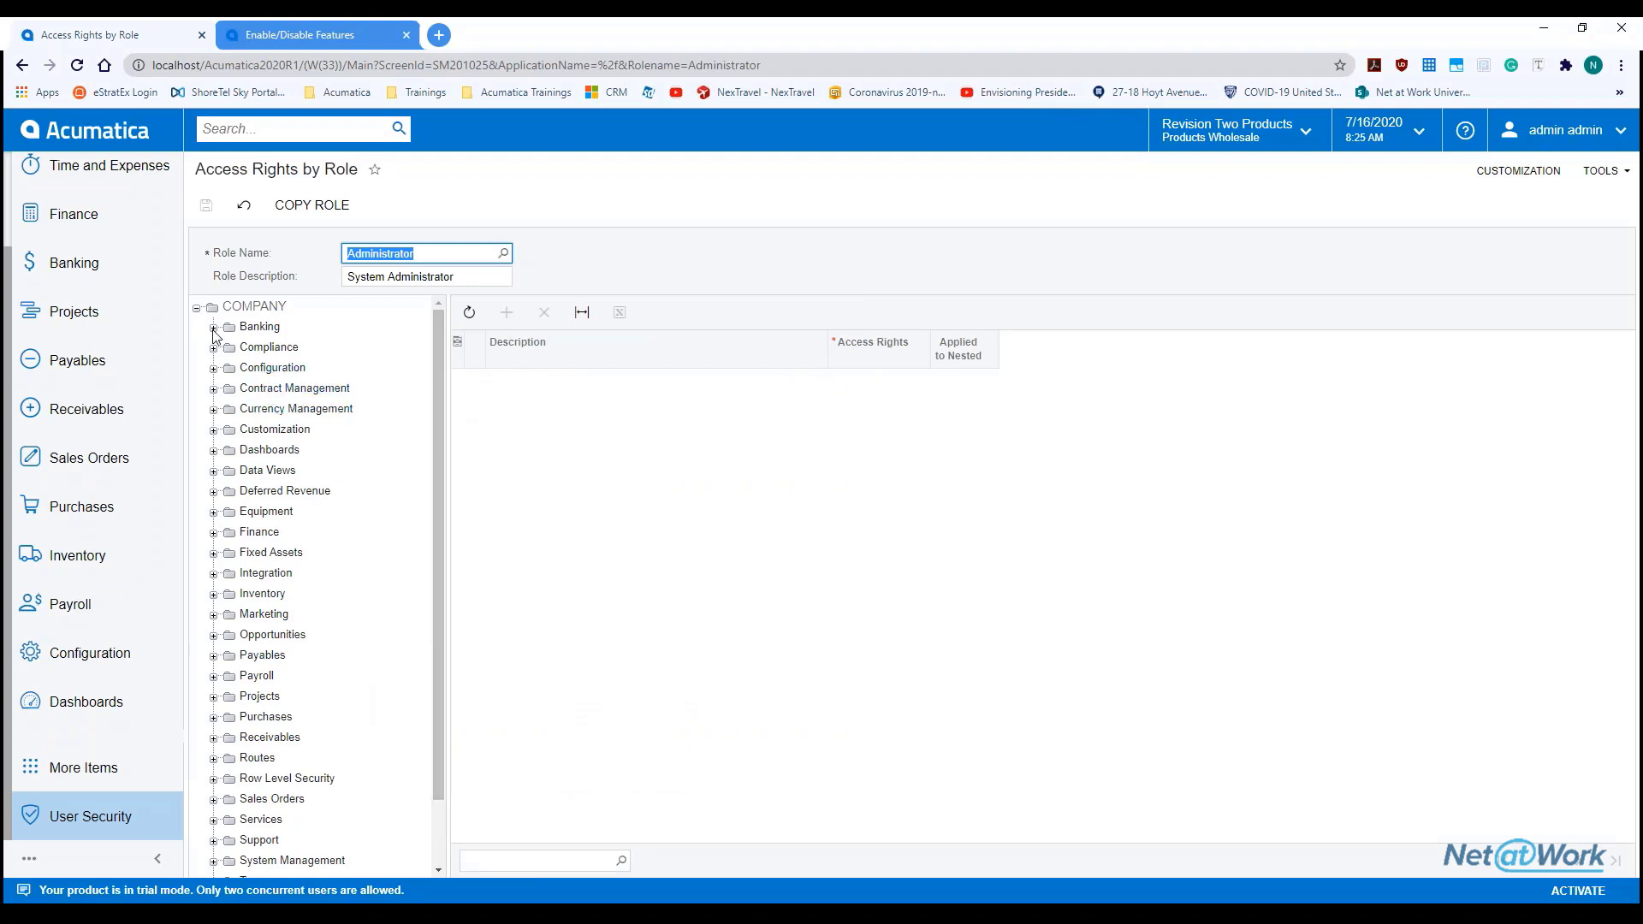
Display the Administrator role's Delete or Granted rights for each Banking screen
scroll(68, 424, "up", 2)
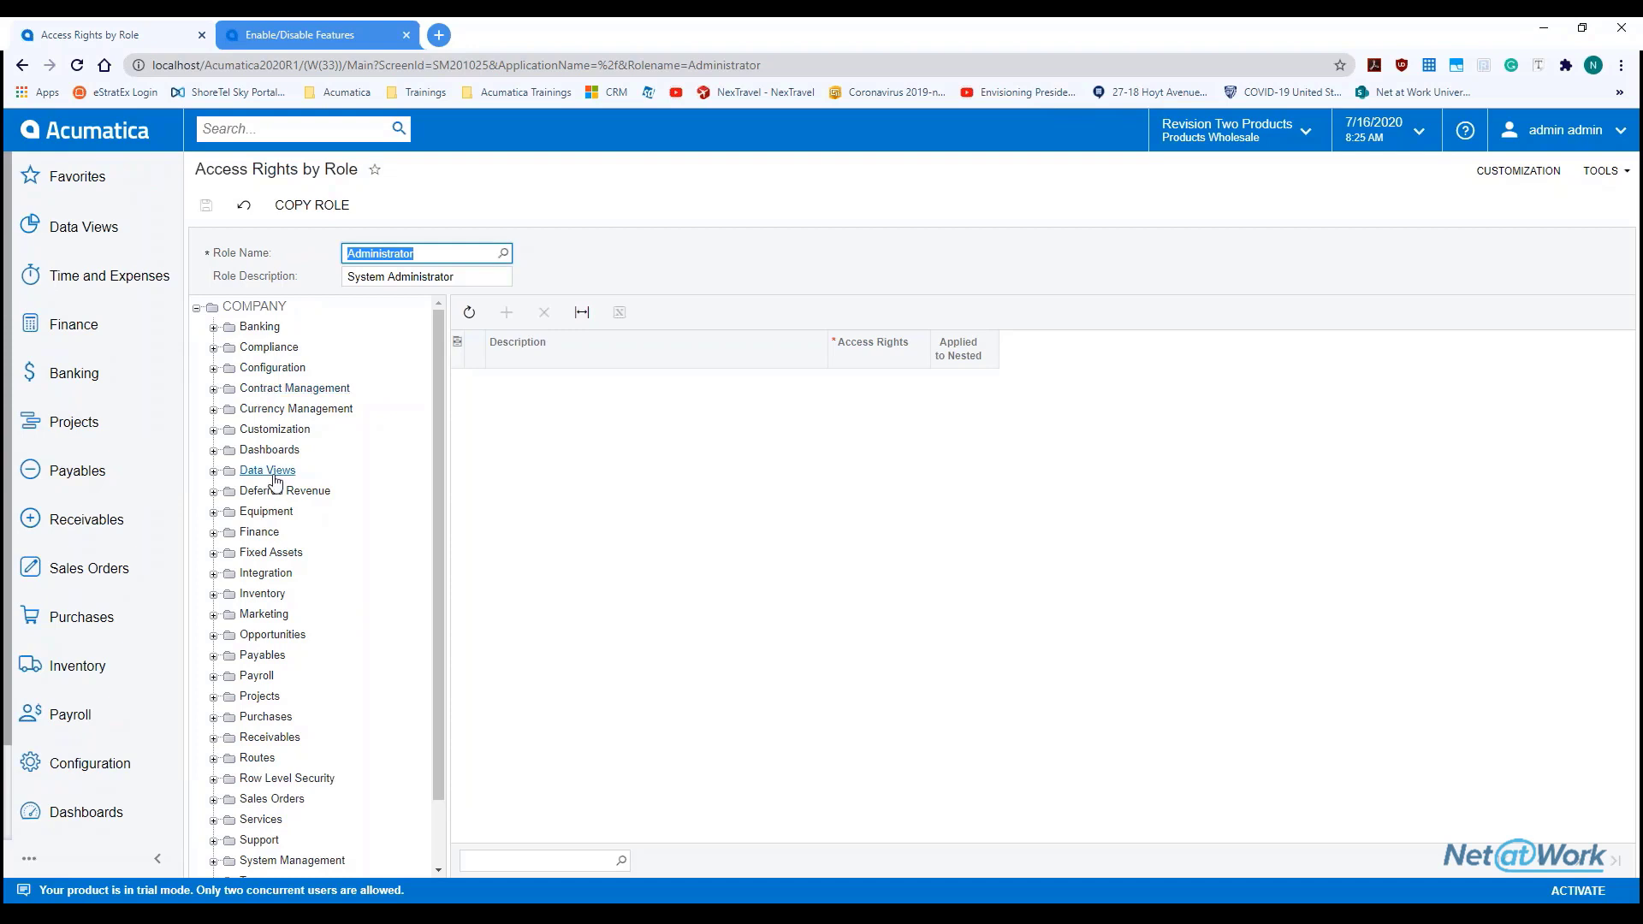
scroll(311, 492, "down", 2)
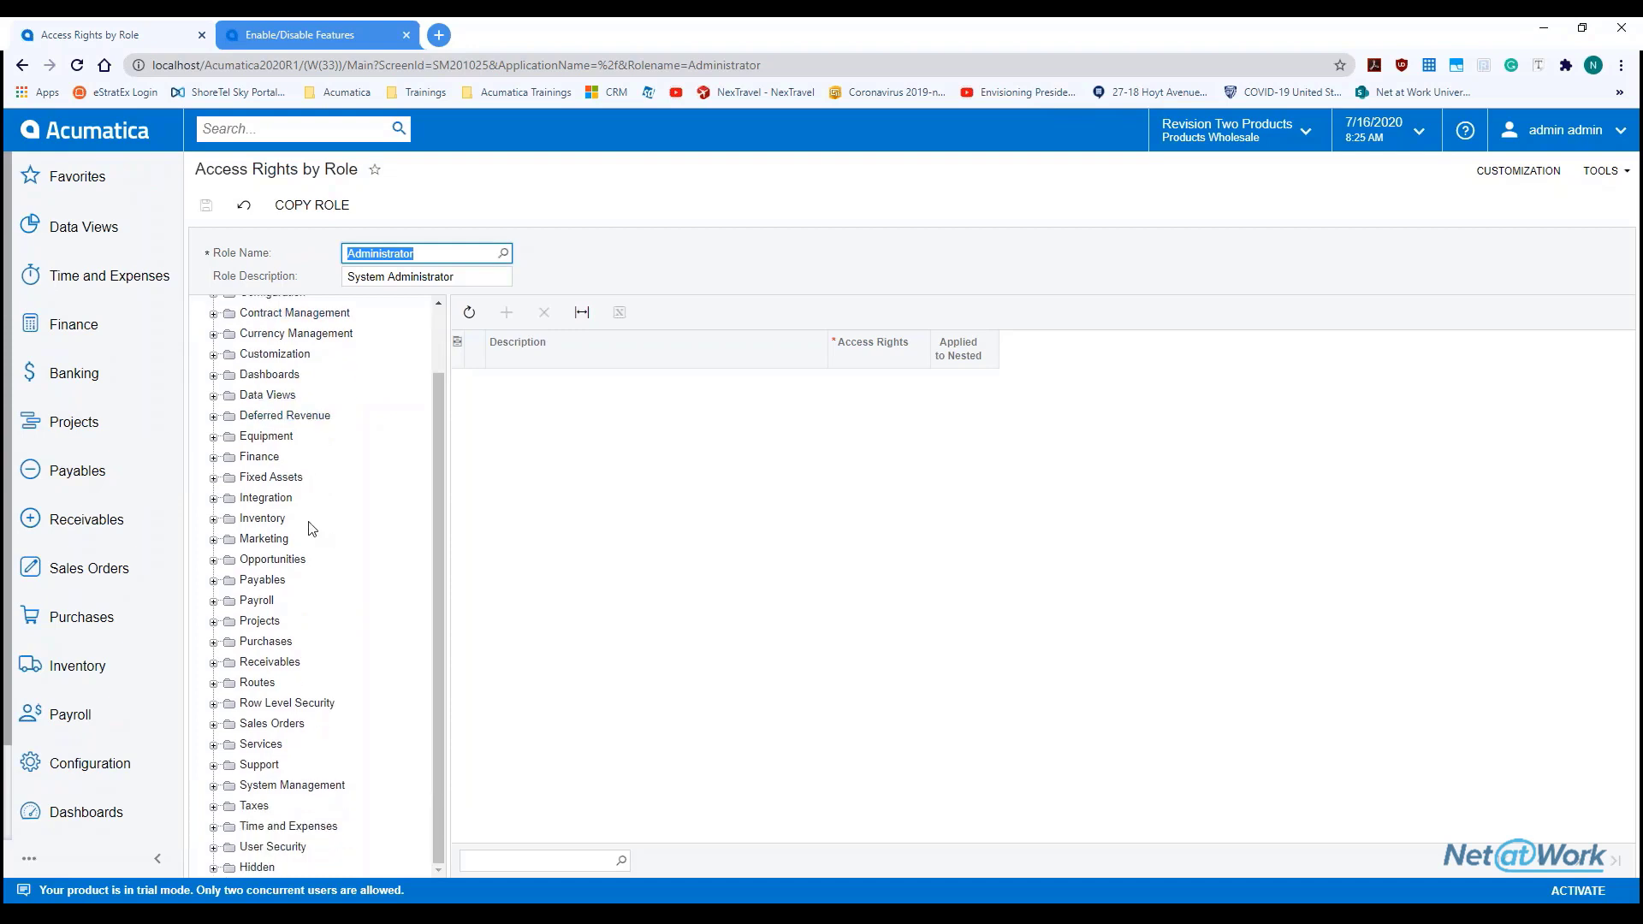
scroll(231, 425, "up", 2)
left_click(213, 330)
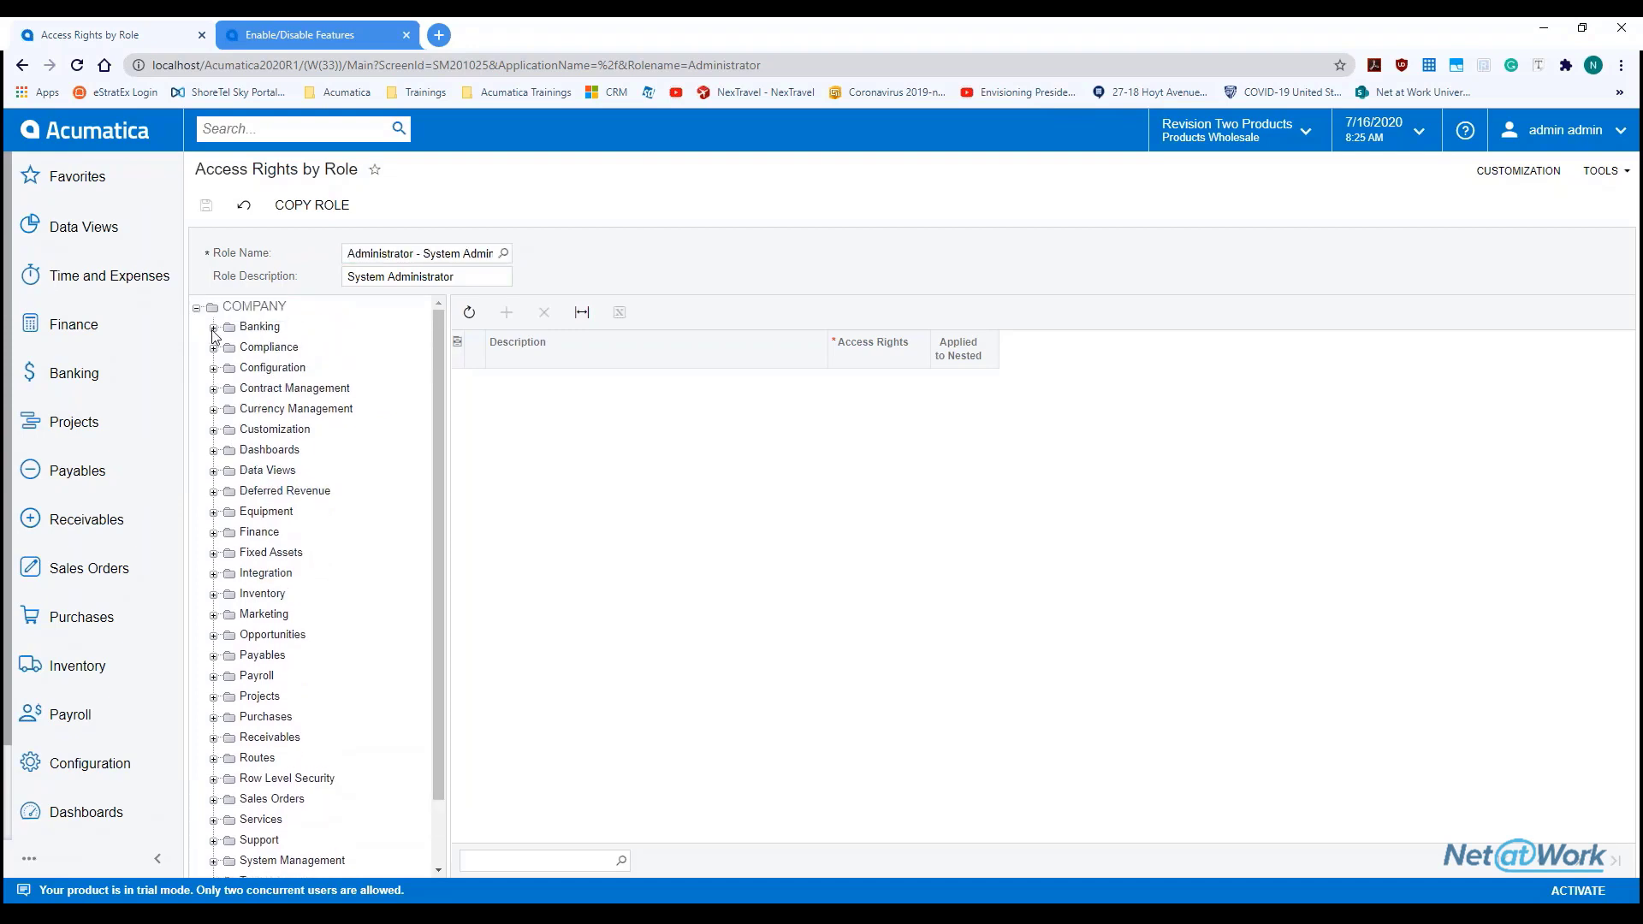
left_click(259, 306)
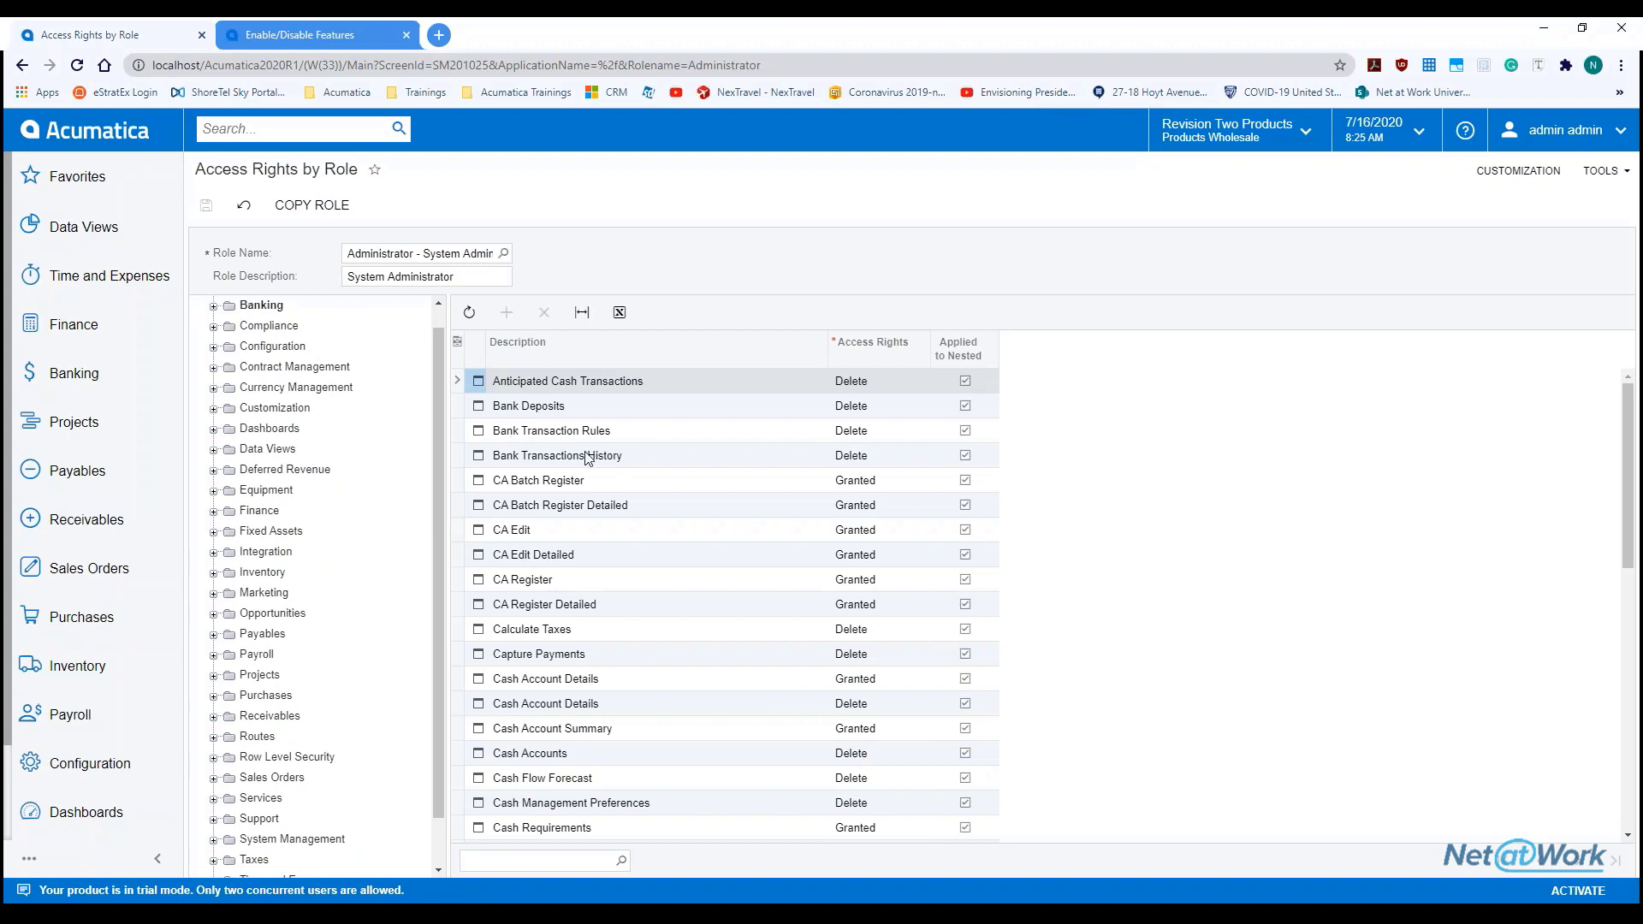
scroll(239, 377, "up", 1)
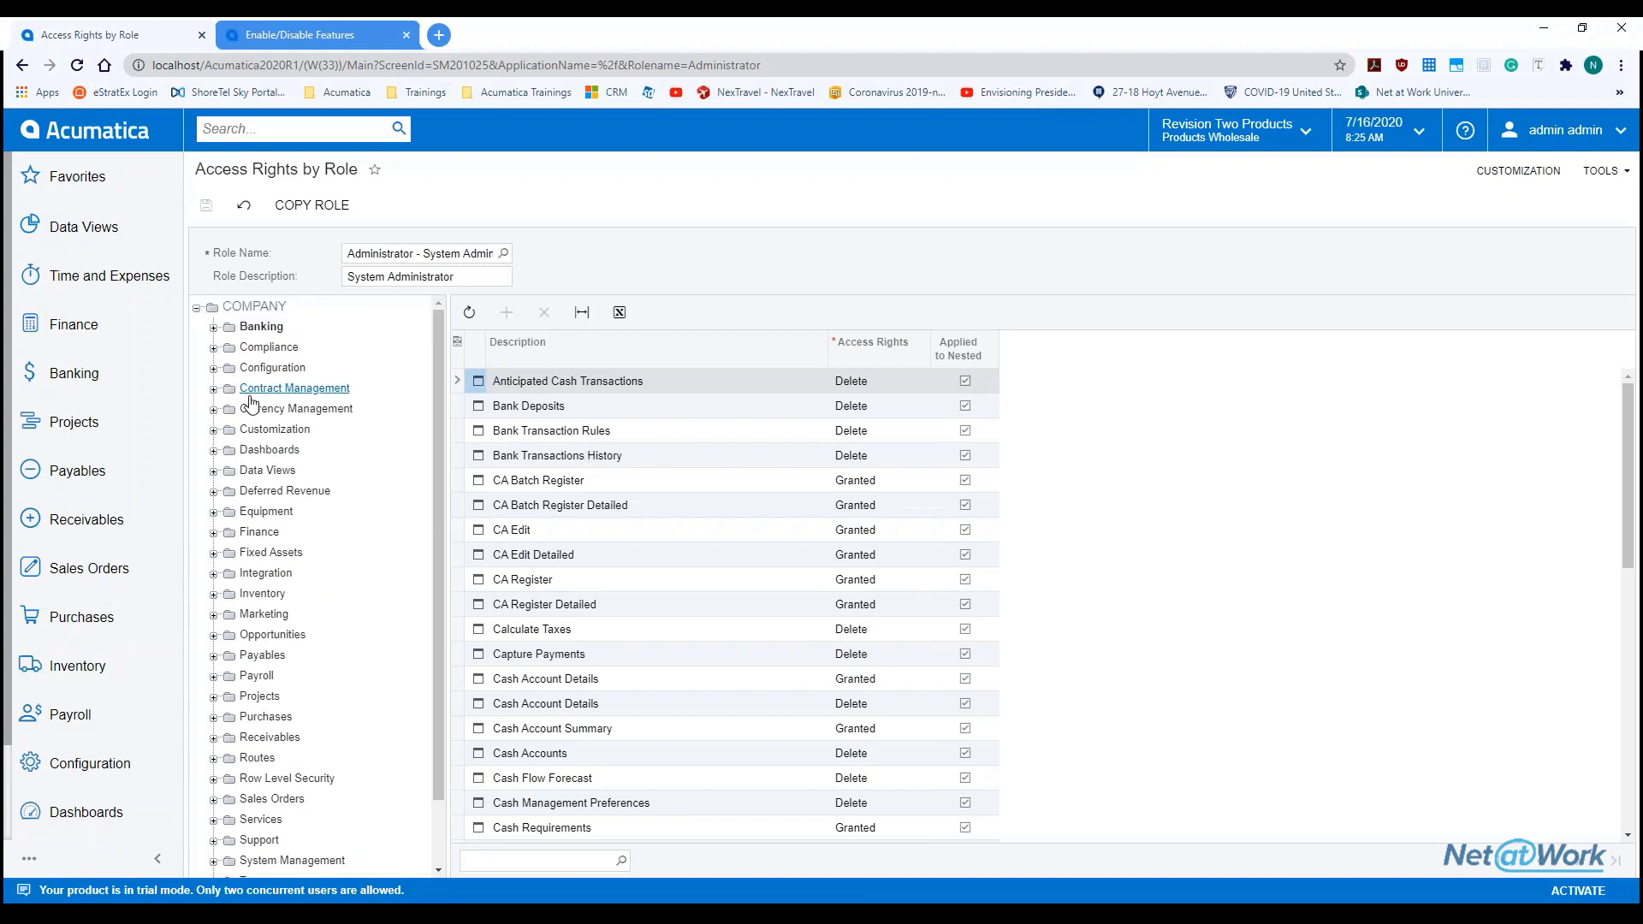
Switch Access Rights by Role to the Anonymous role and view the available access right levels
left_click(503, 255)
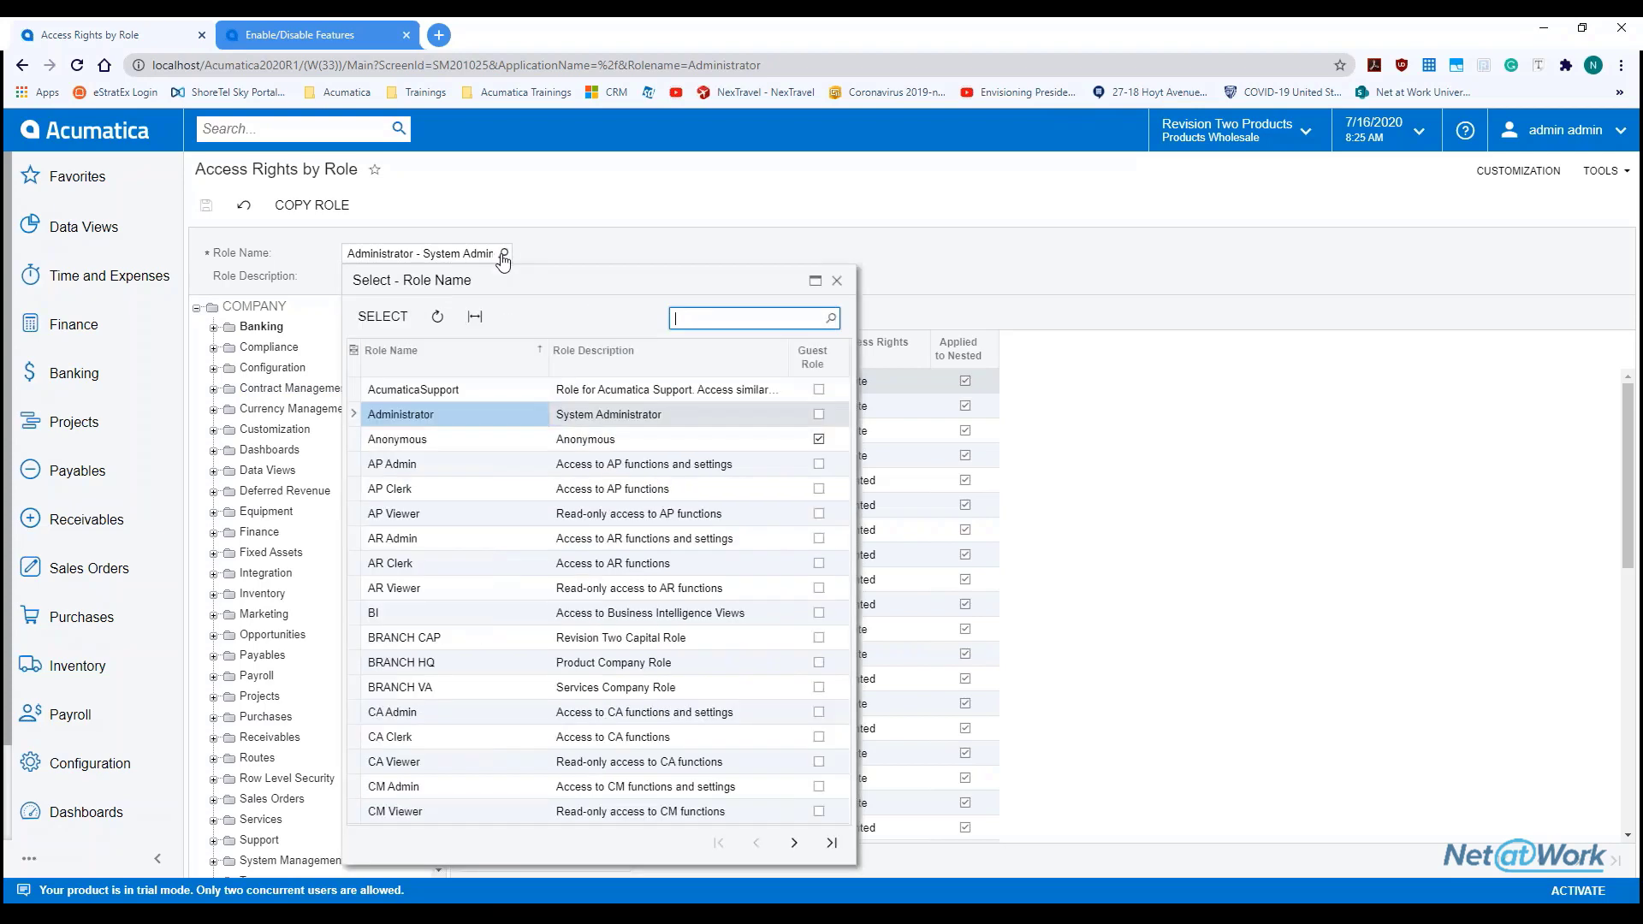
left_click(439, 469)
double_click(450, 439)
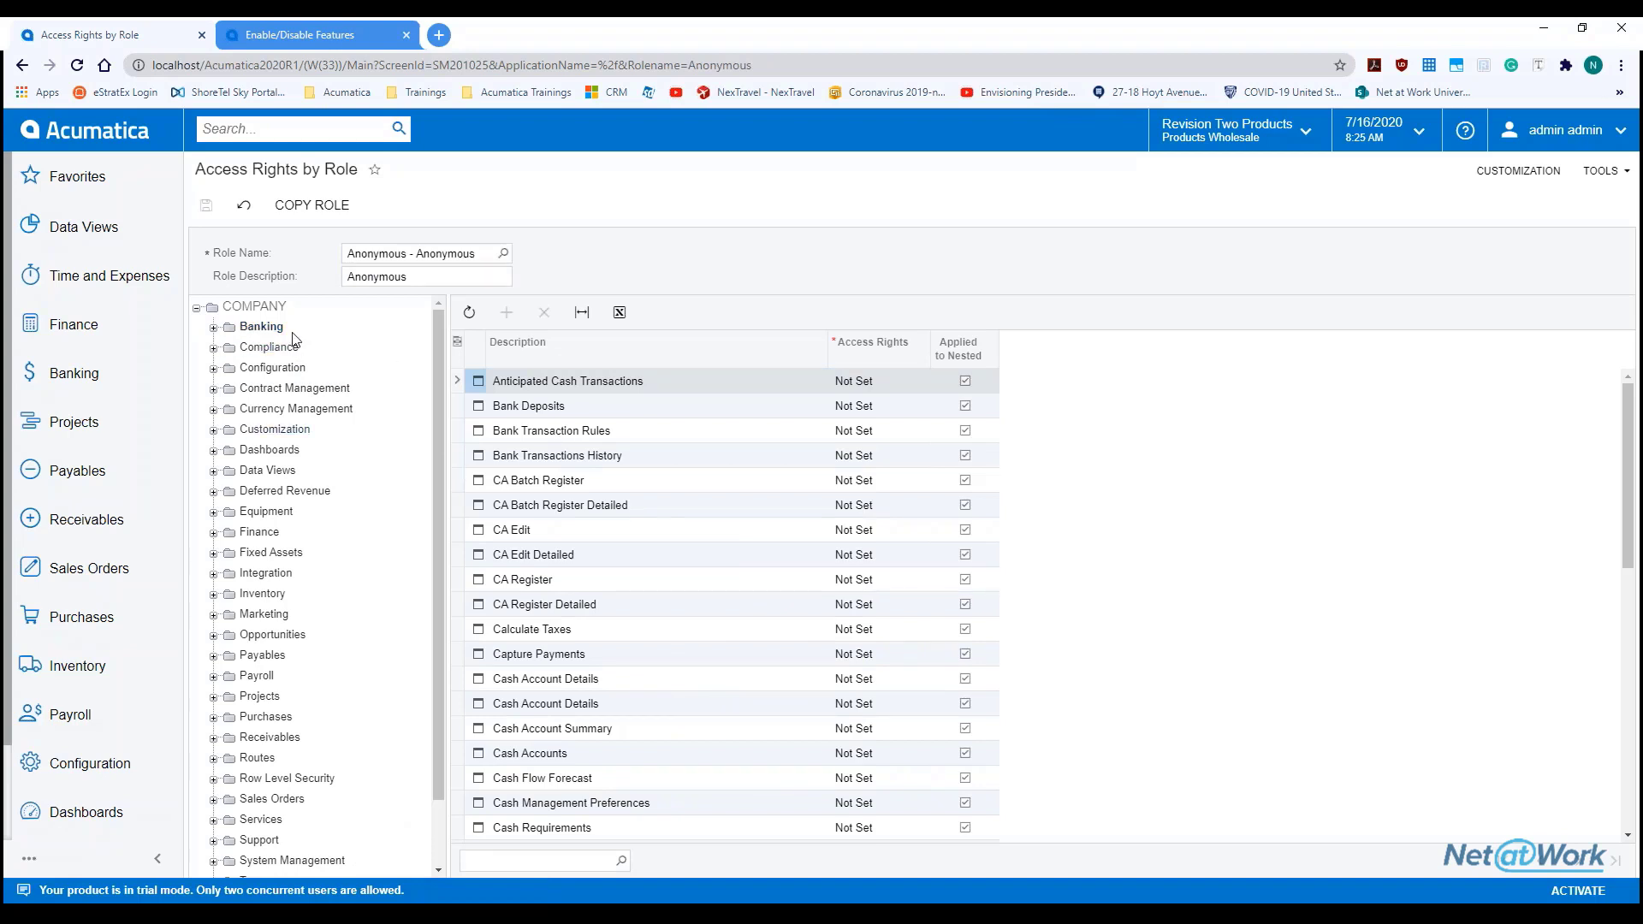
left_click(875, 382)
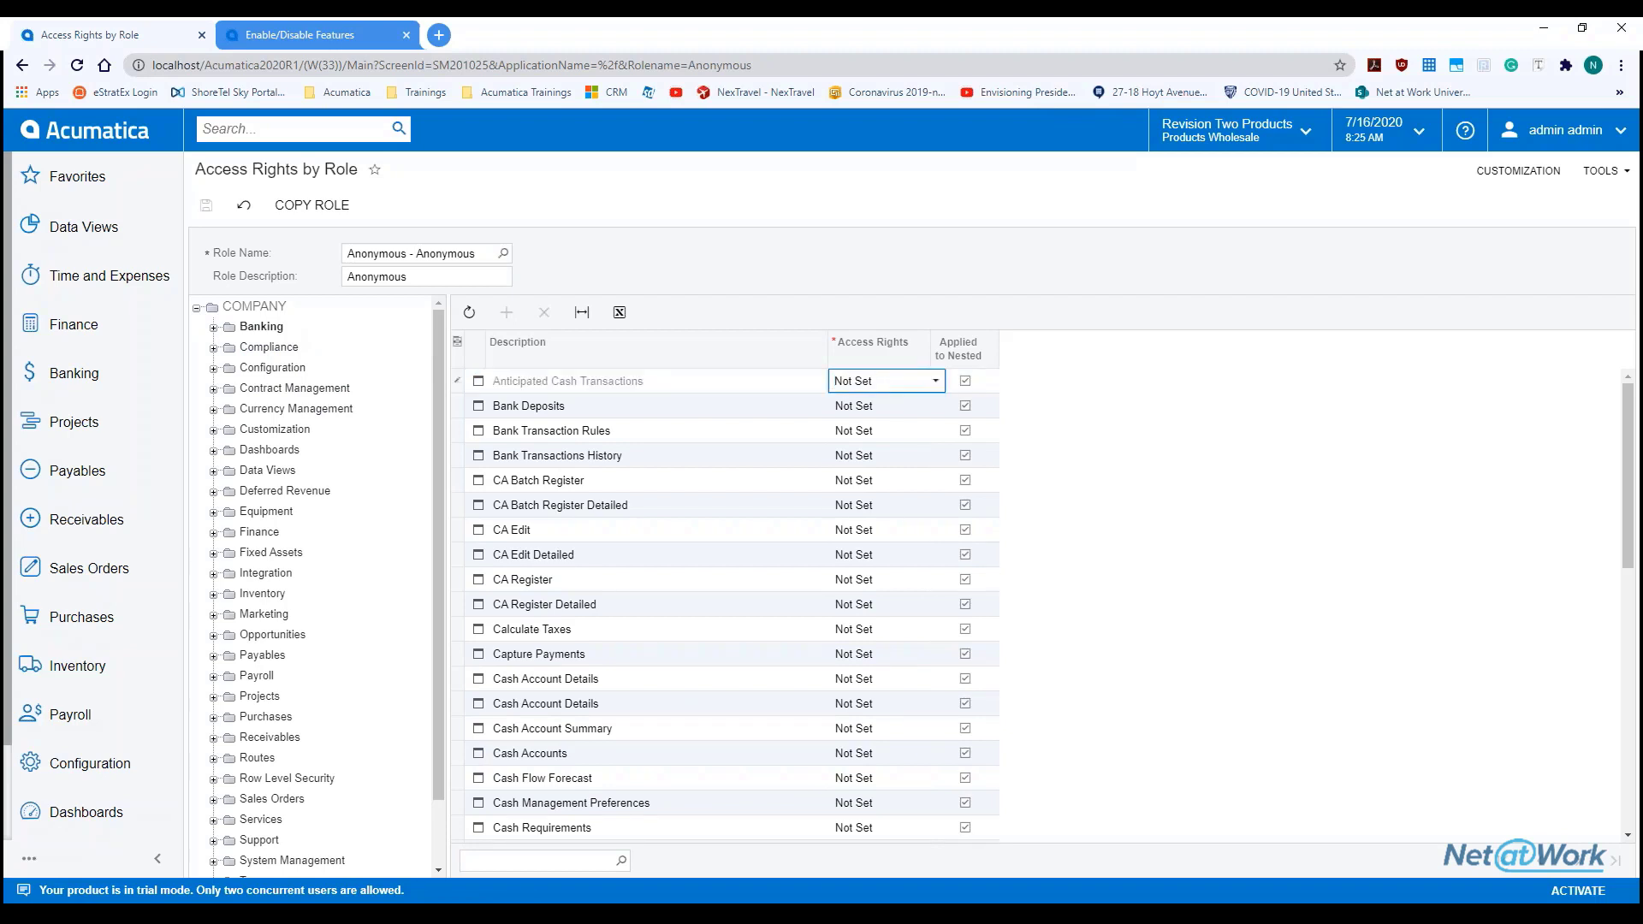
left_click(936, 384)
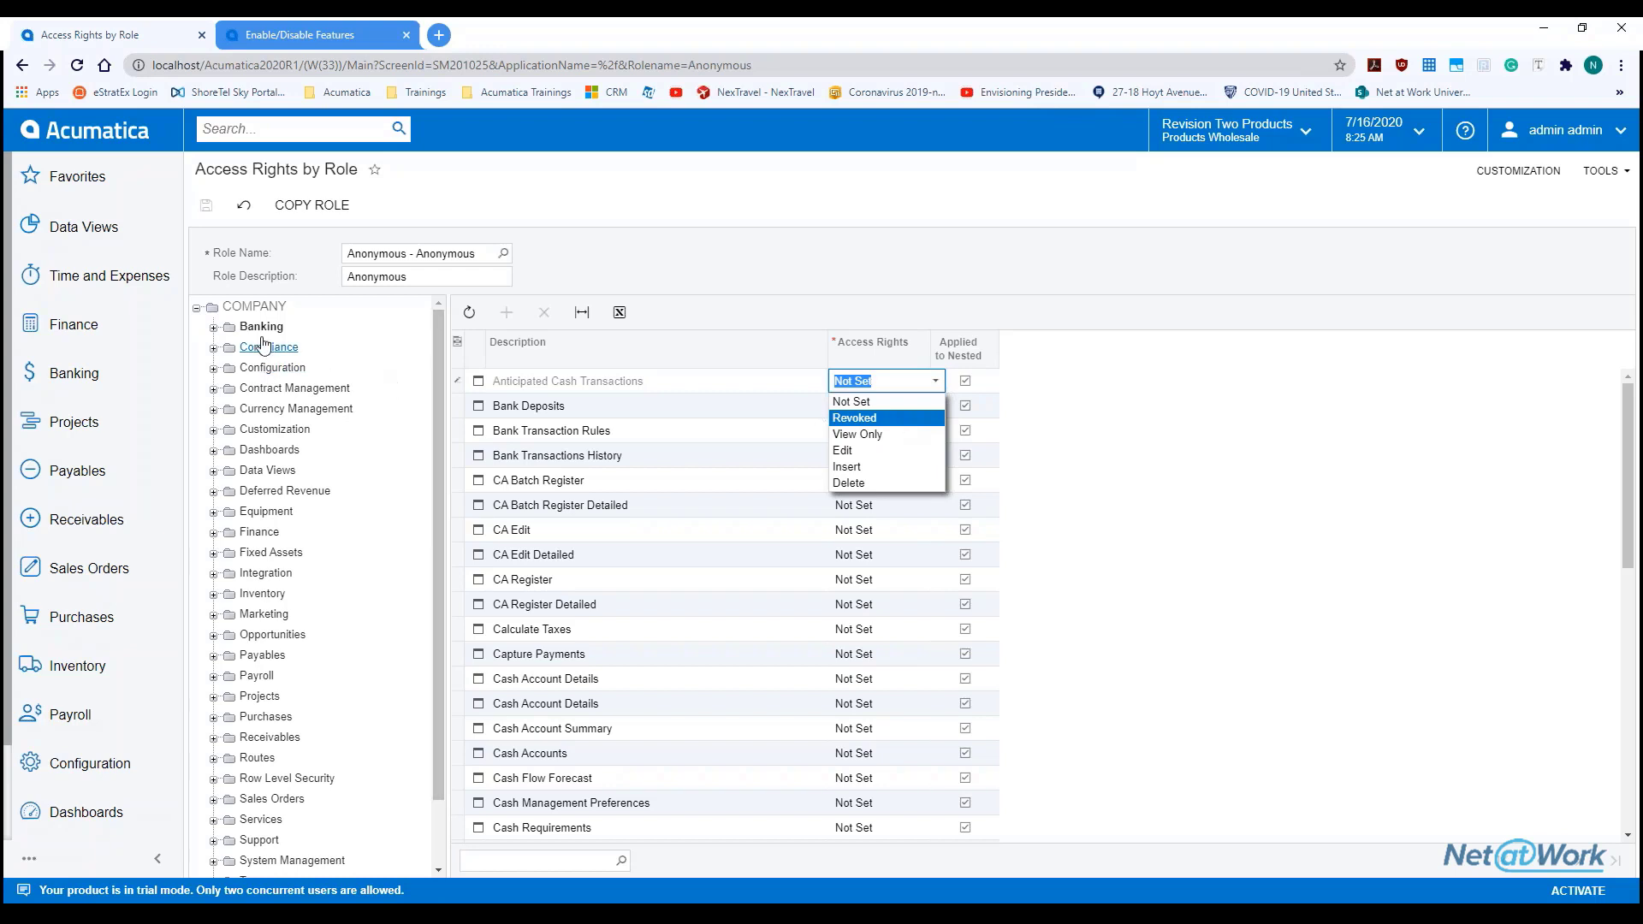
Expand Banking > Anticipated Cash Transactions to review its parts' rights, then return to User Security
left_click(214, 329)
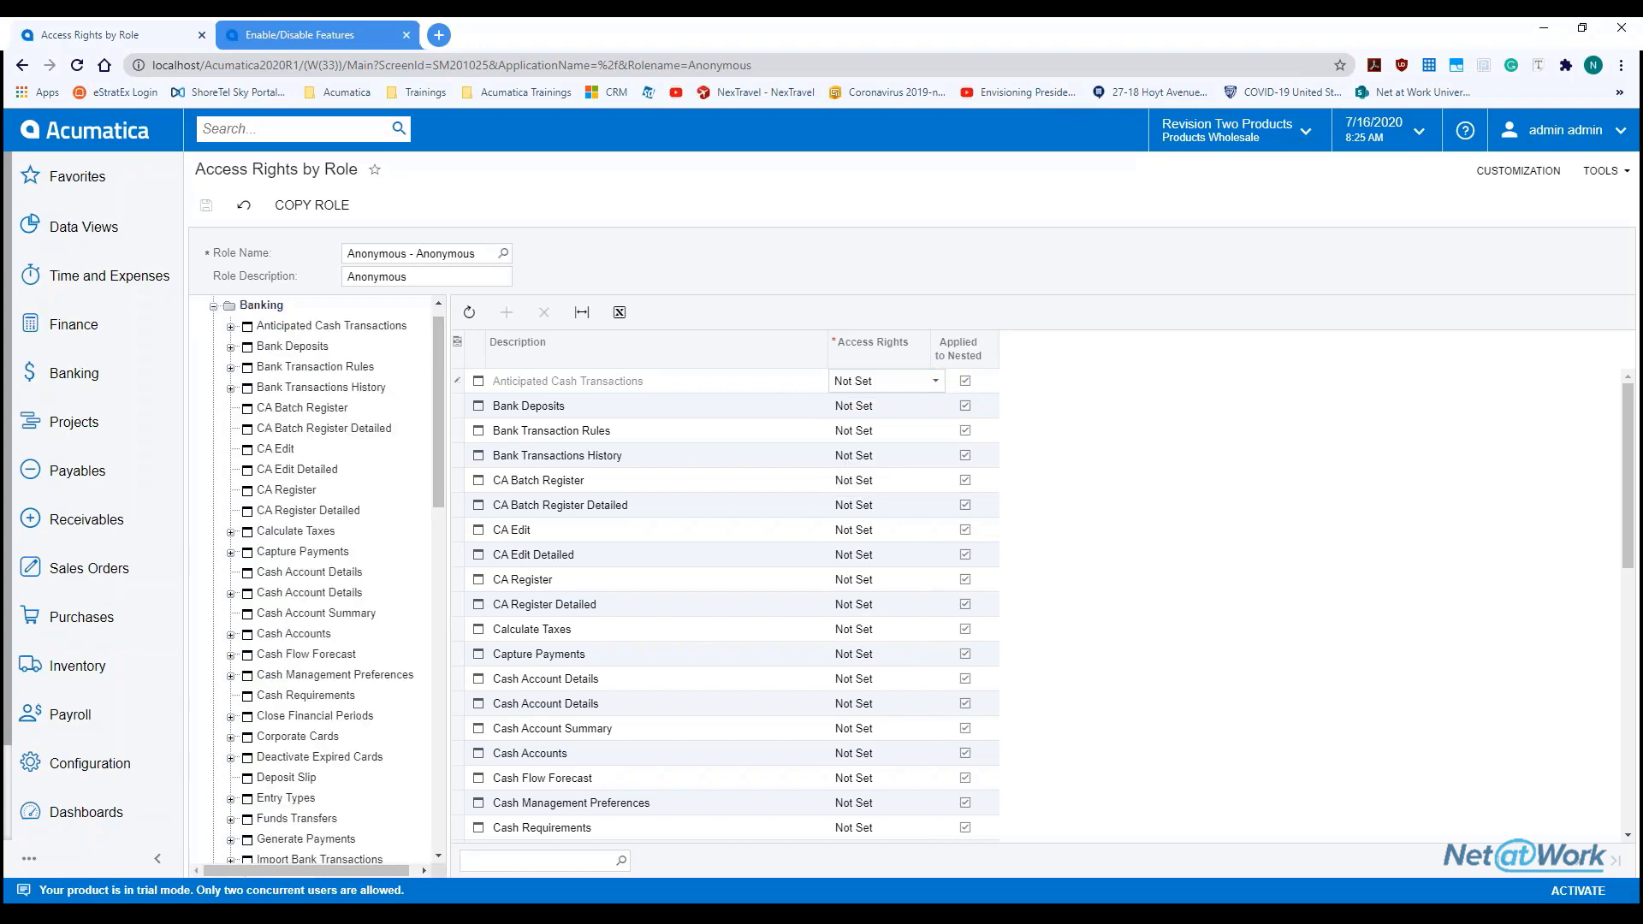
left_click(285, 332)
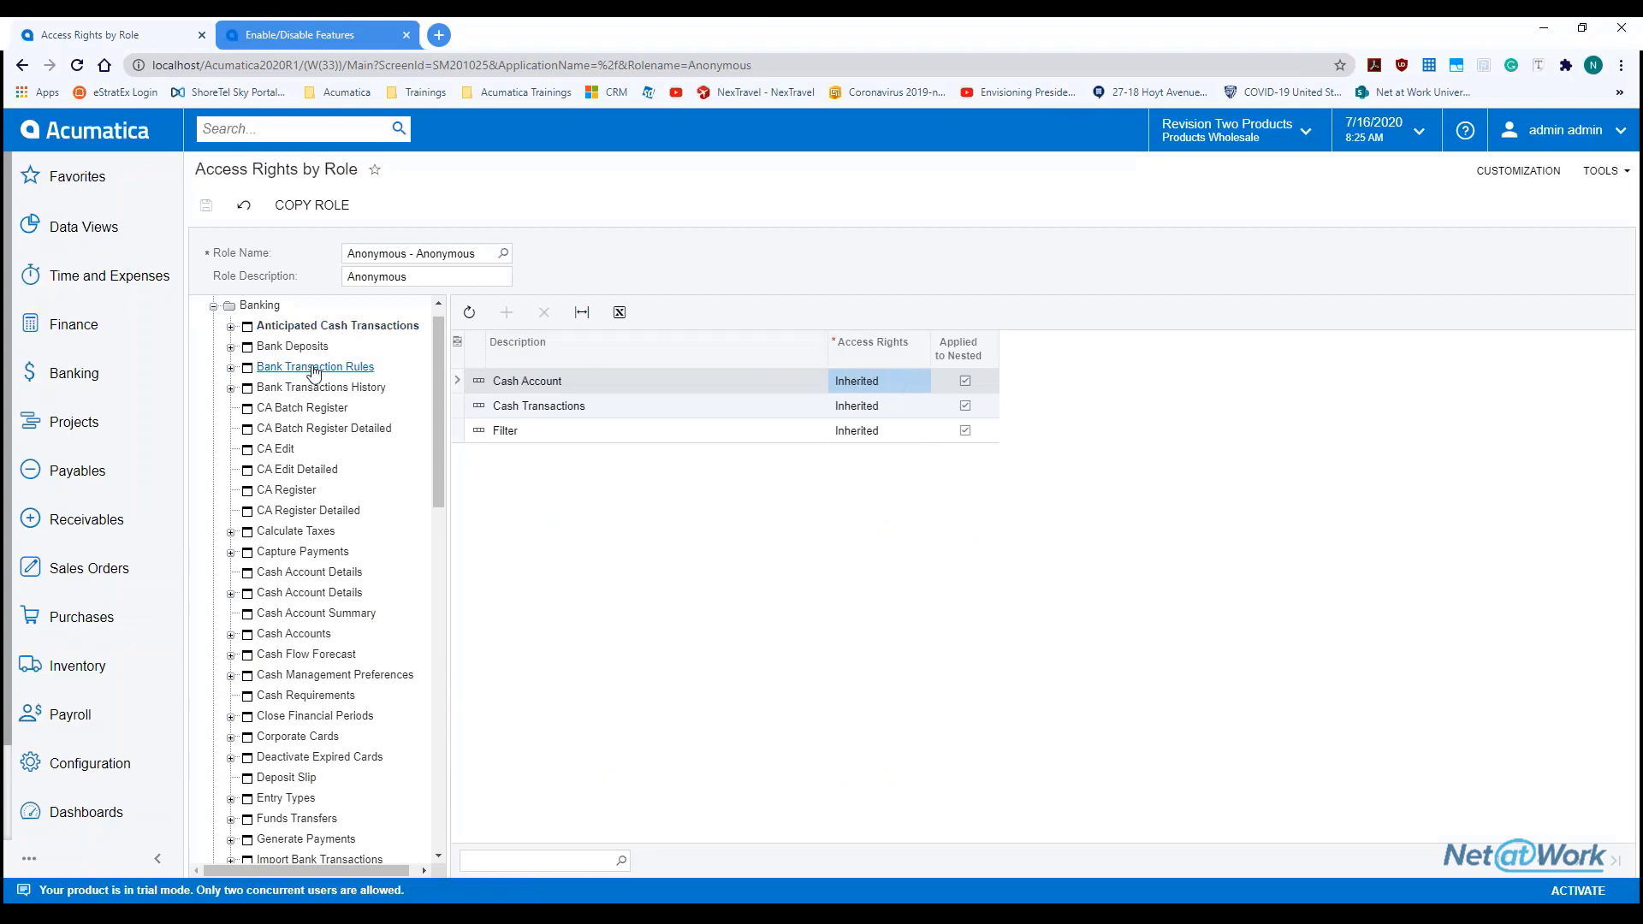
left_click(230, 328)
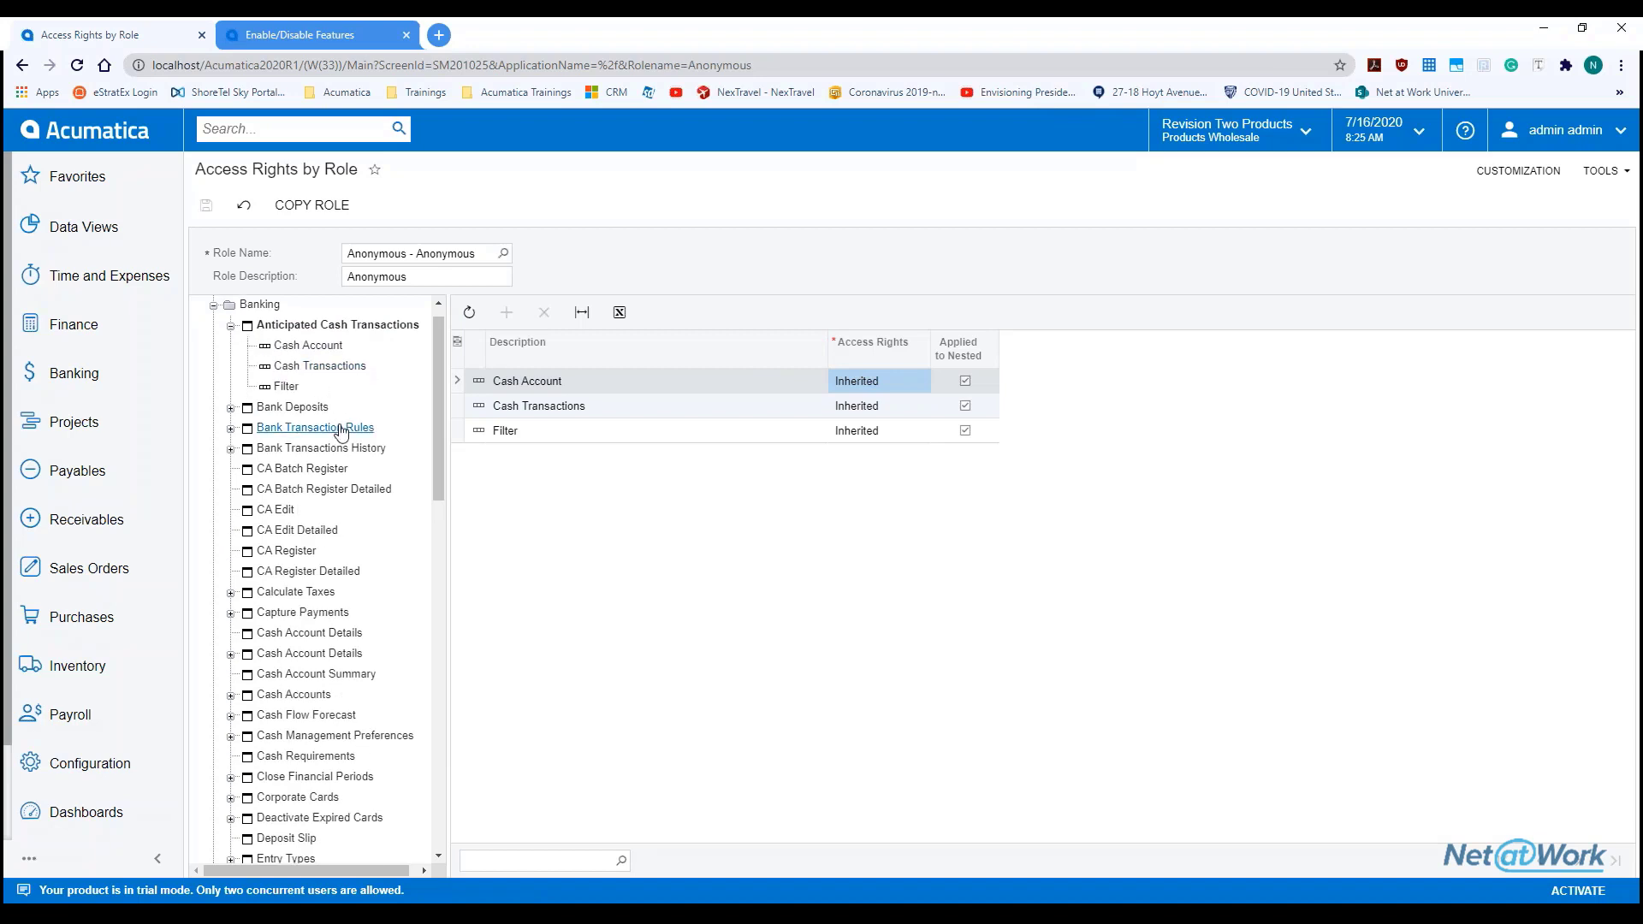
scroll(347, 435, "down", 1)
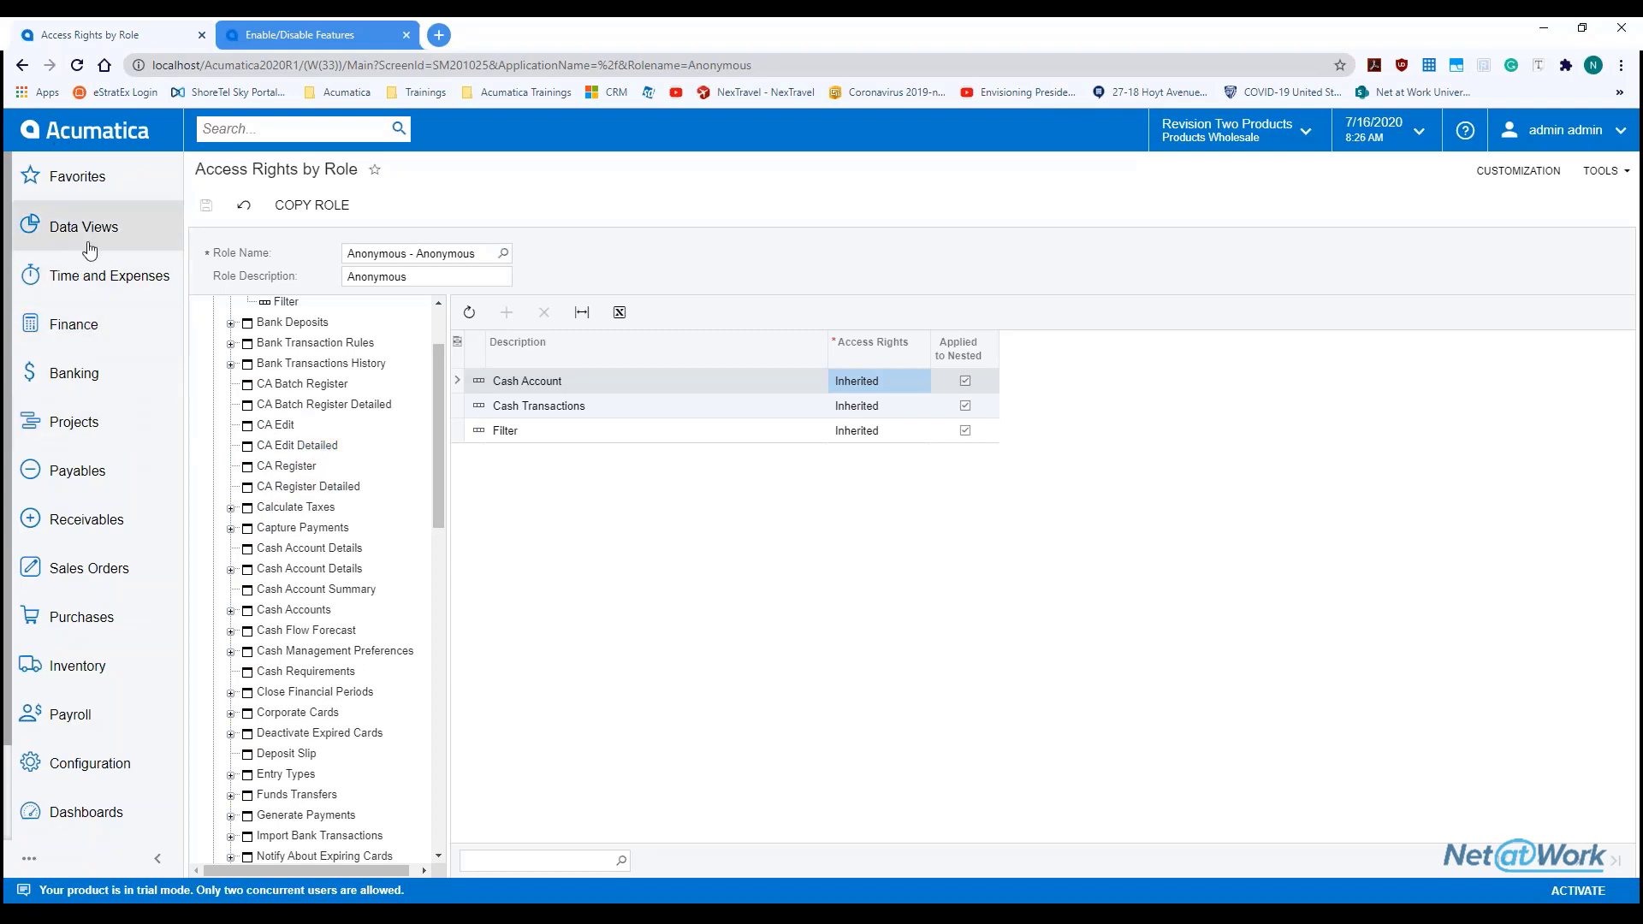
scroll(317, 391, "up", 1)
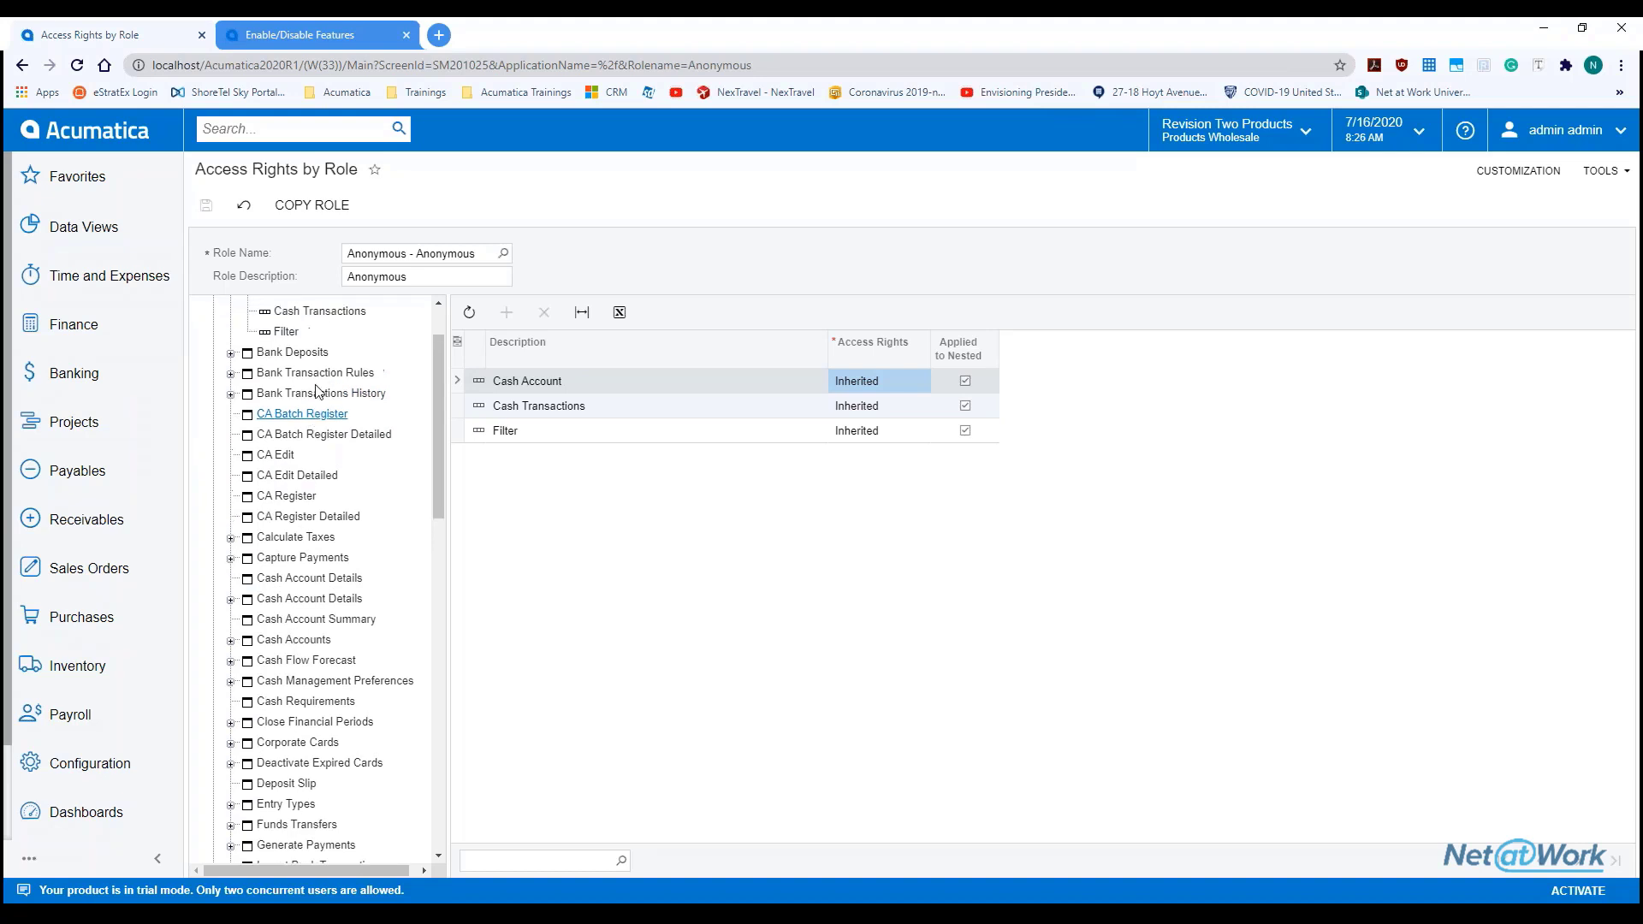
scroll(315, 389, "up", 2)
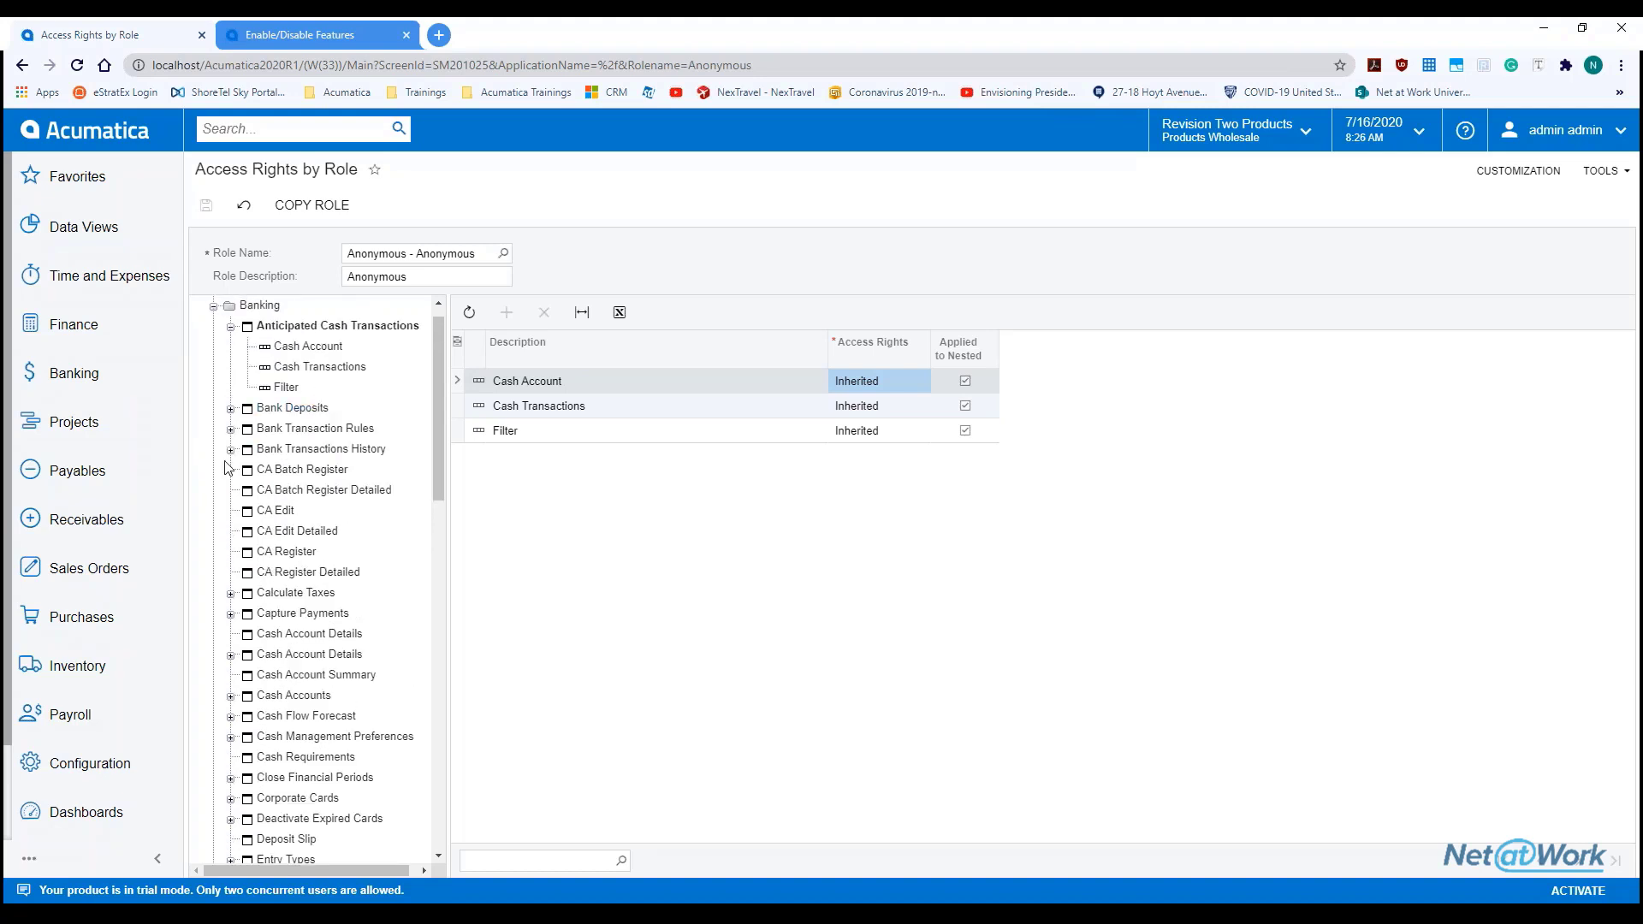
scroll(166, 726, "down", 2)
left_click(128, 815)
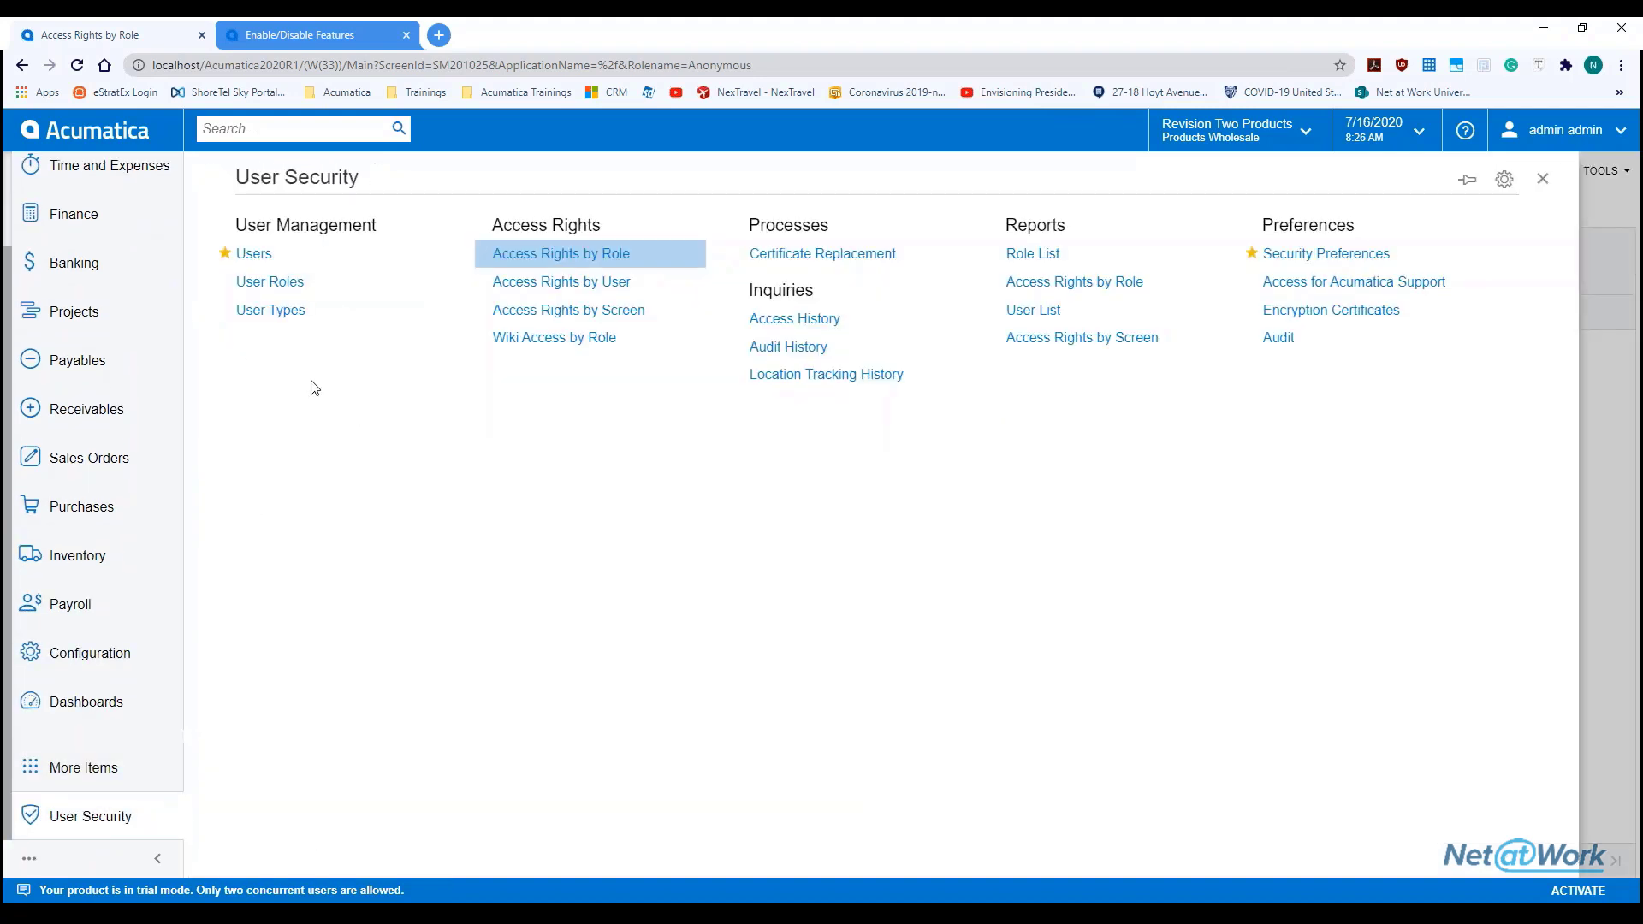
Load a user login in Access Rights by User, then open Access Rights by Screen
left_click(561, 284)
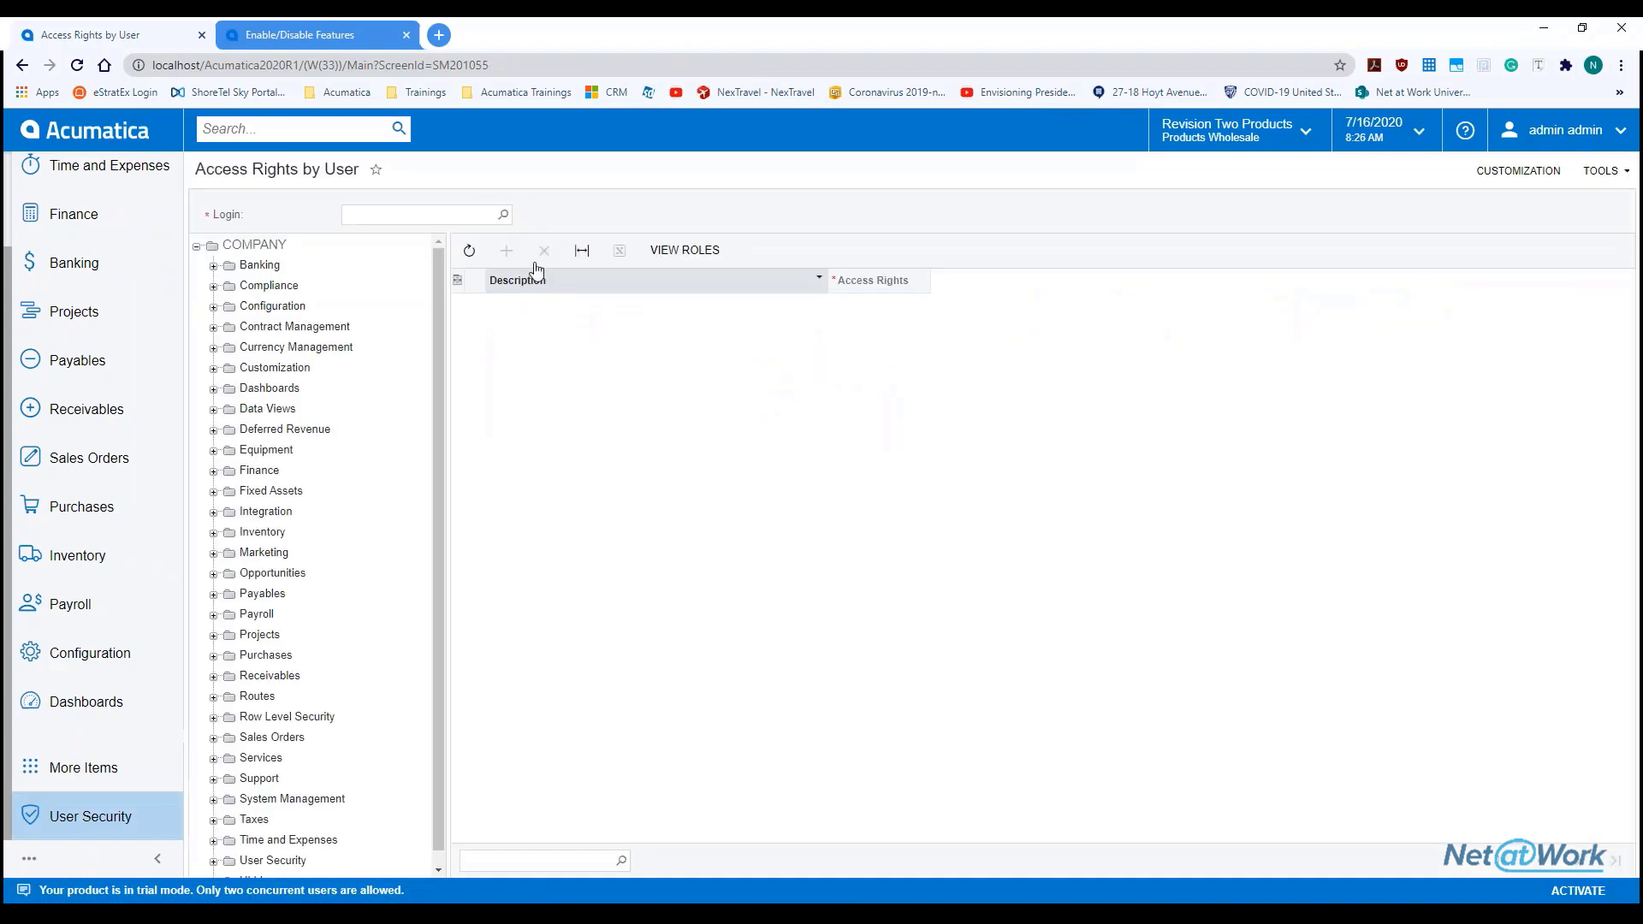
left_click(503, 214)
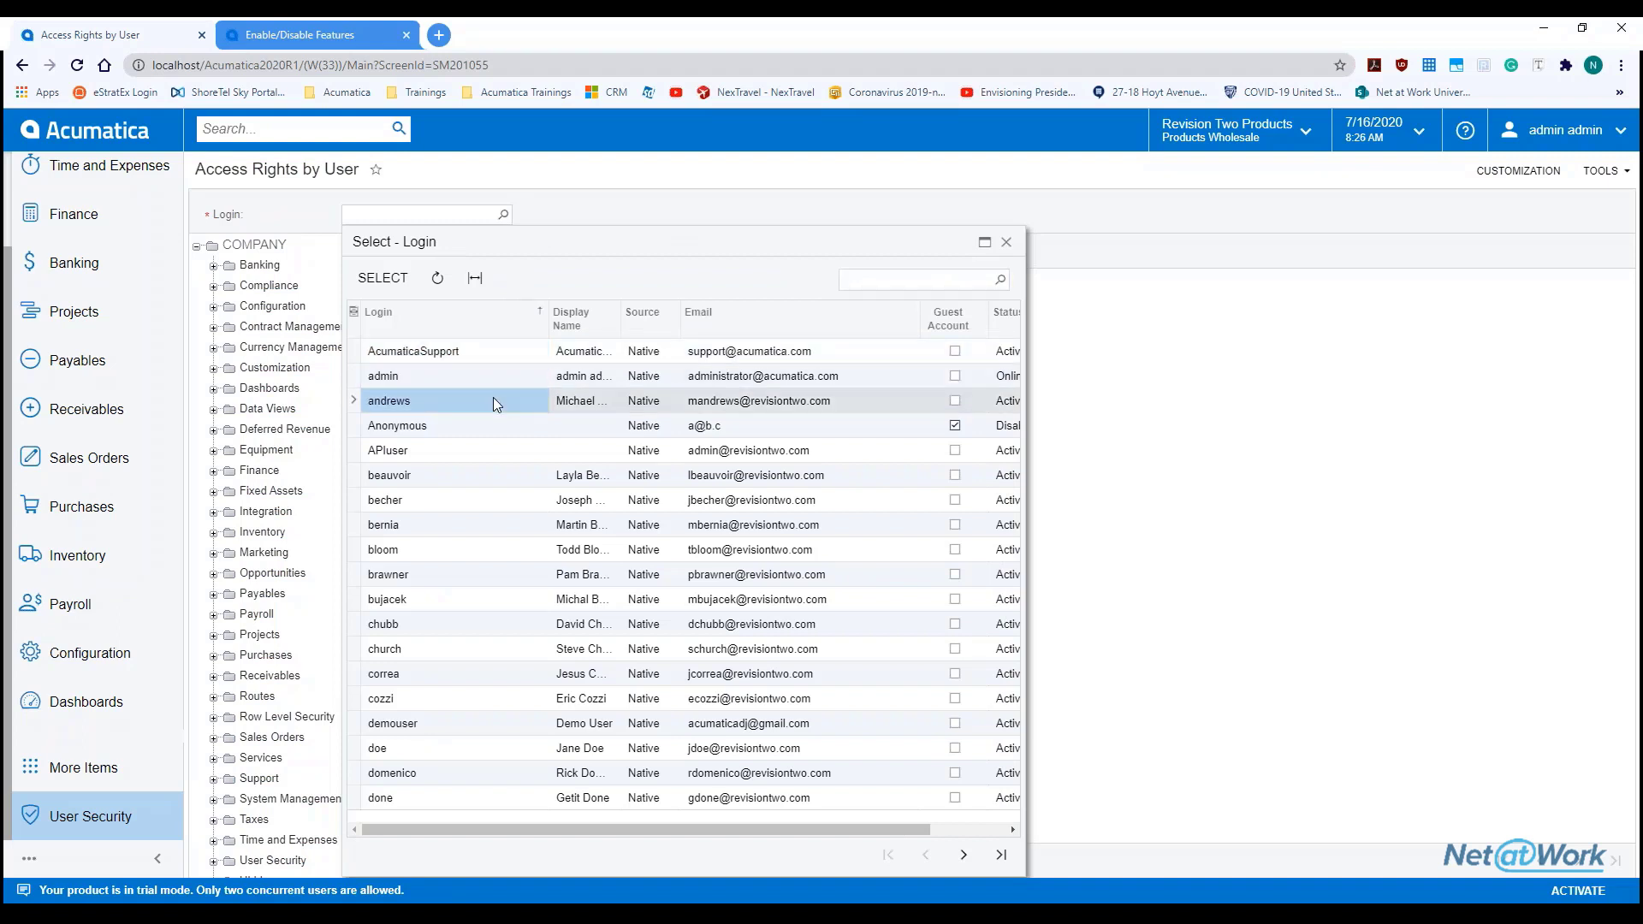
double_click(493, 398)
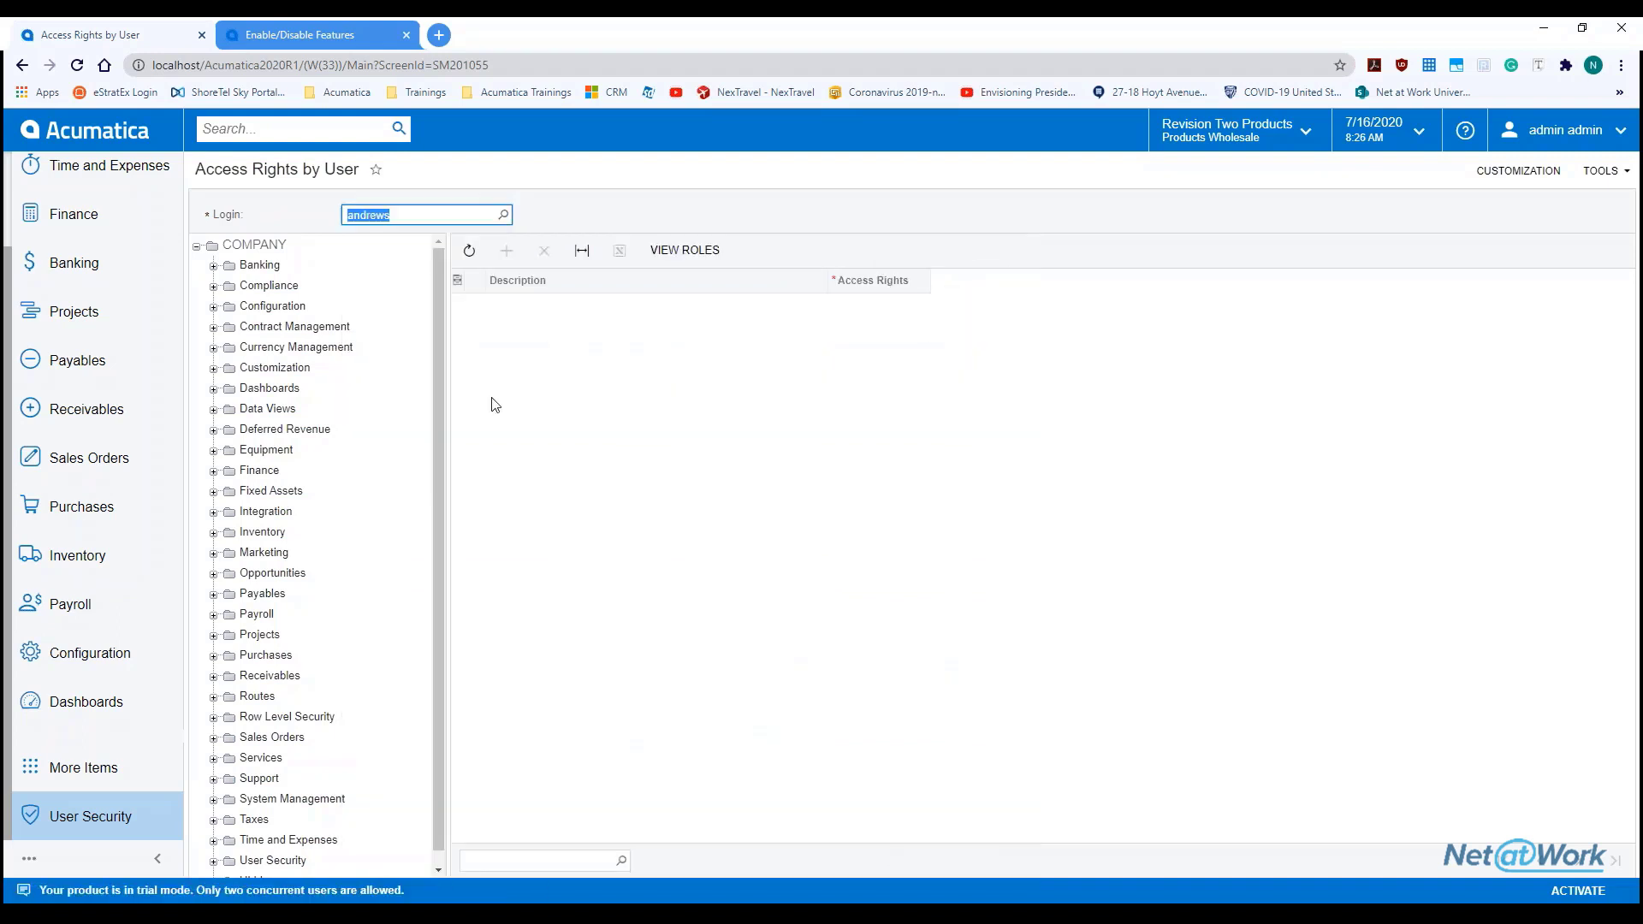
left_click(112, 819)
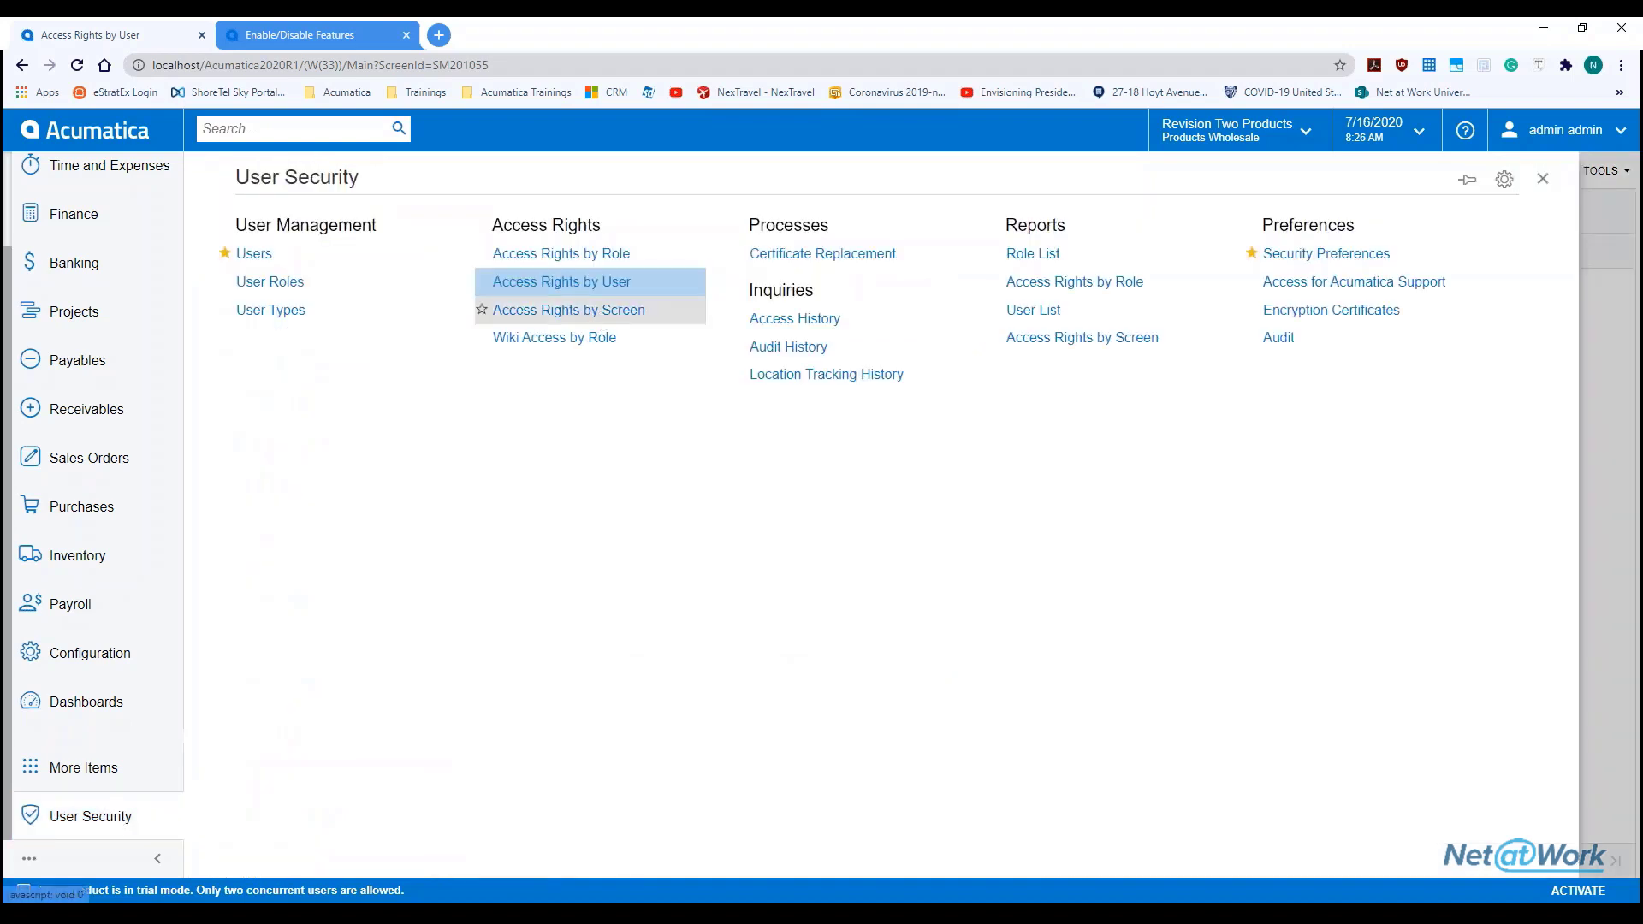
left_click(569, 309)
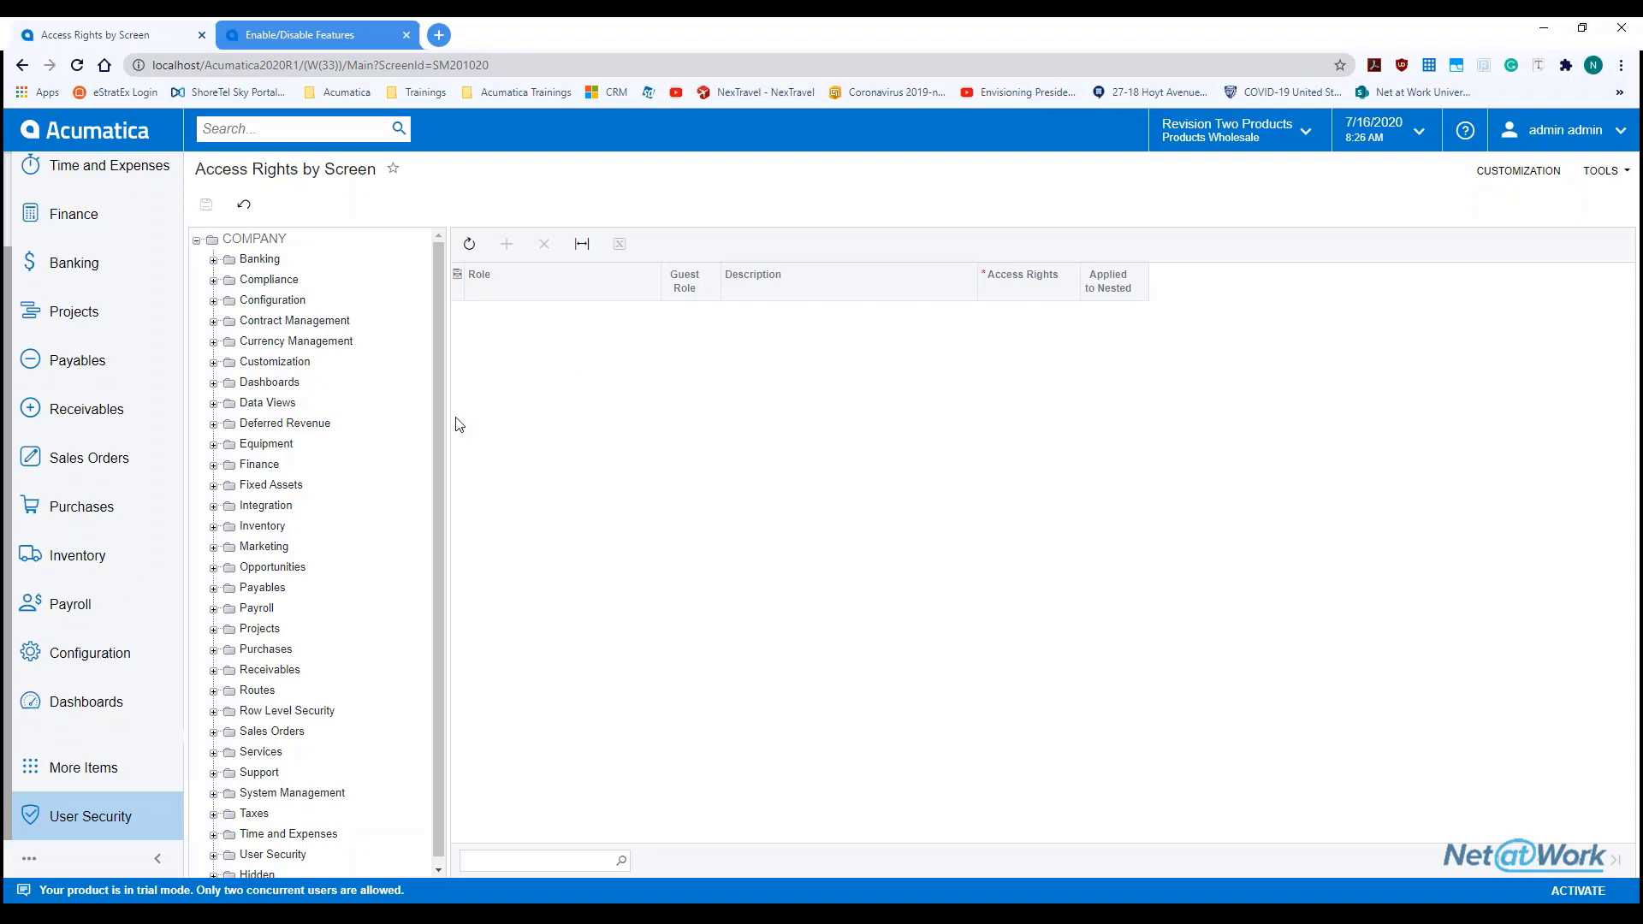
Show every role's access rights for Banking's Bank Deposits screen, then return to User Security
left_click(260, 259)
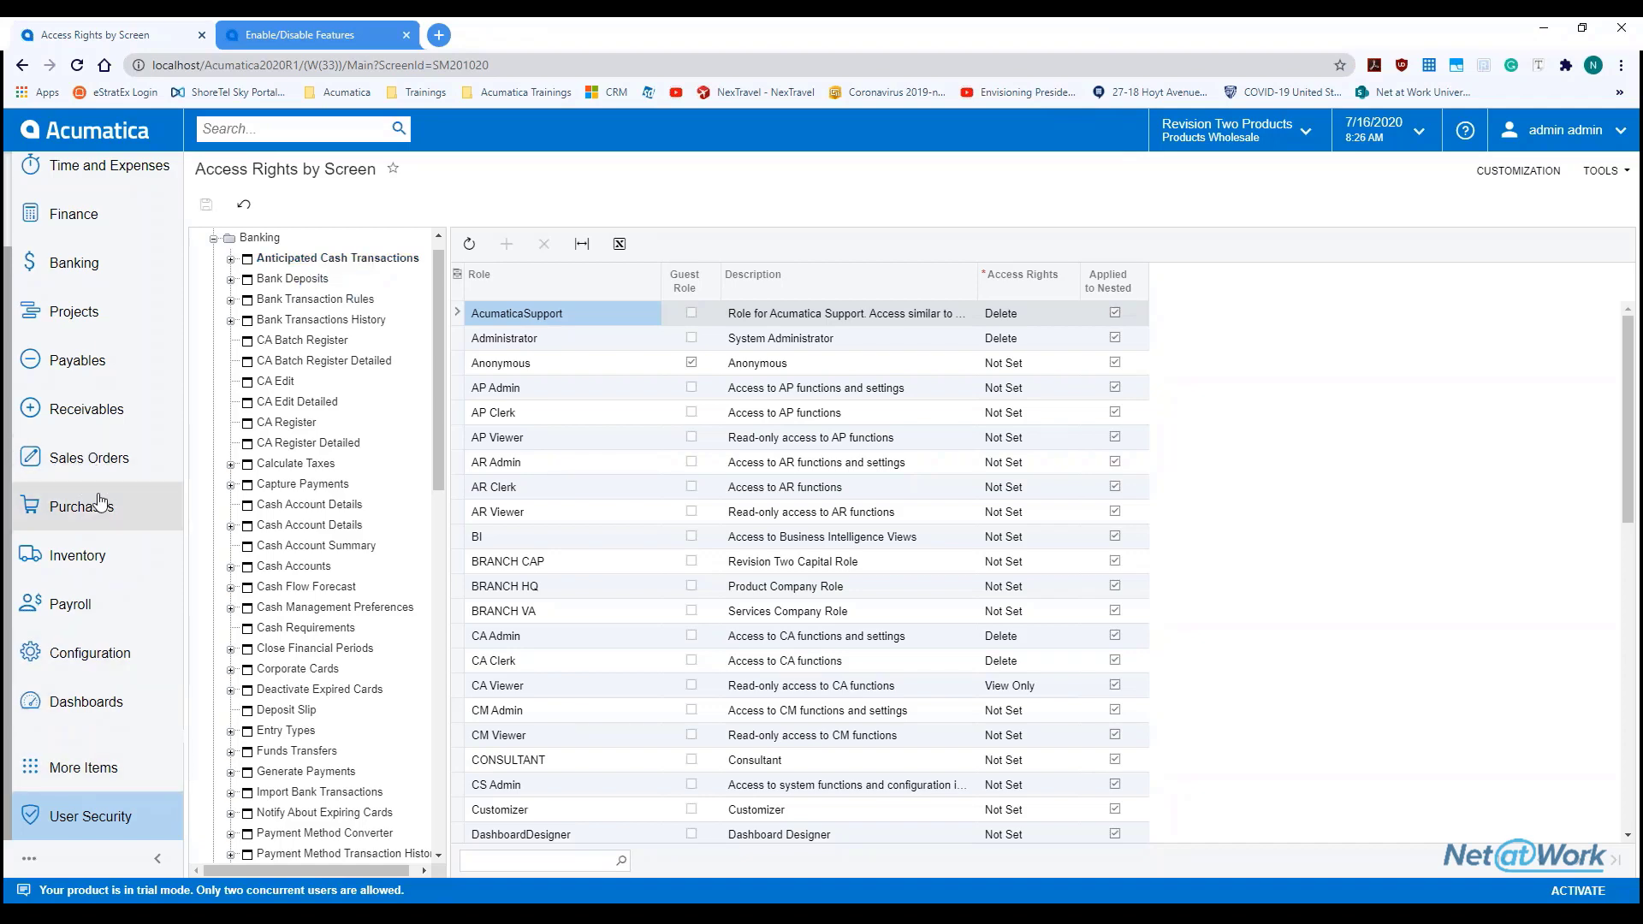
left_click(100, 455)
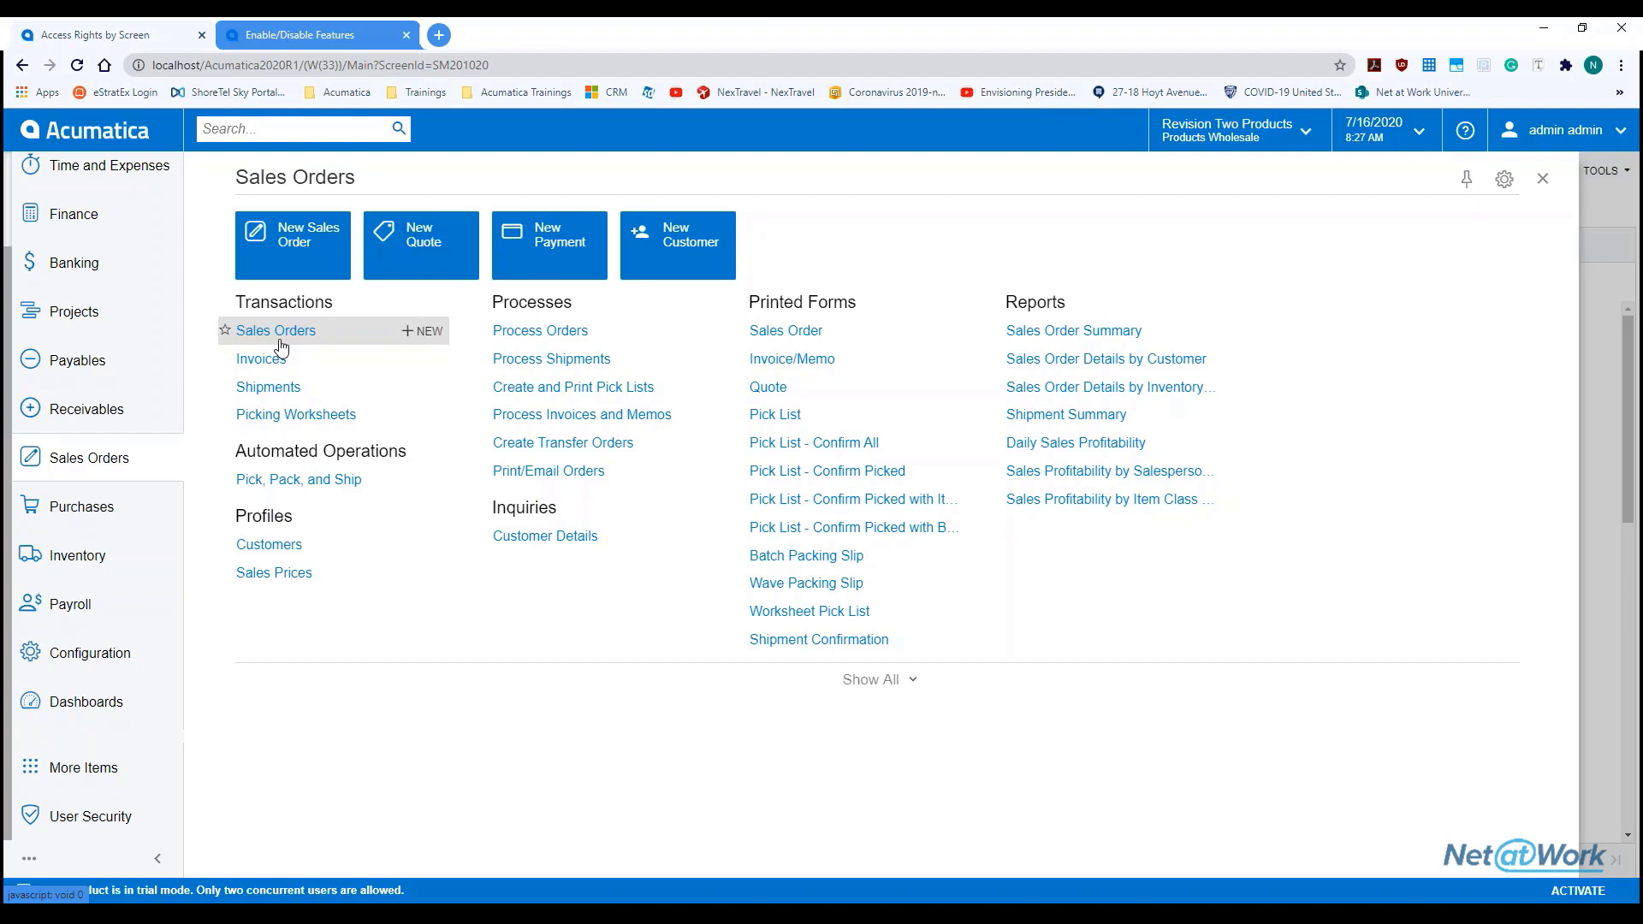
left_click(1546, 181)
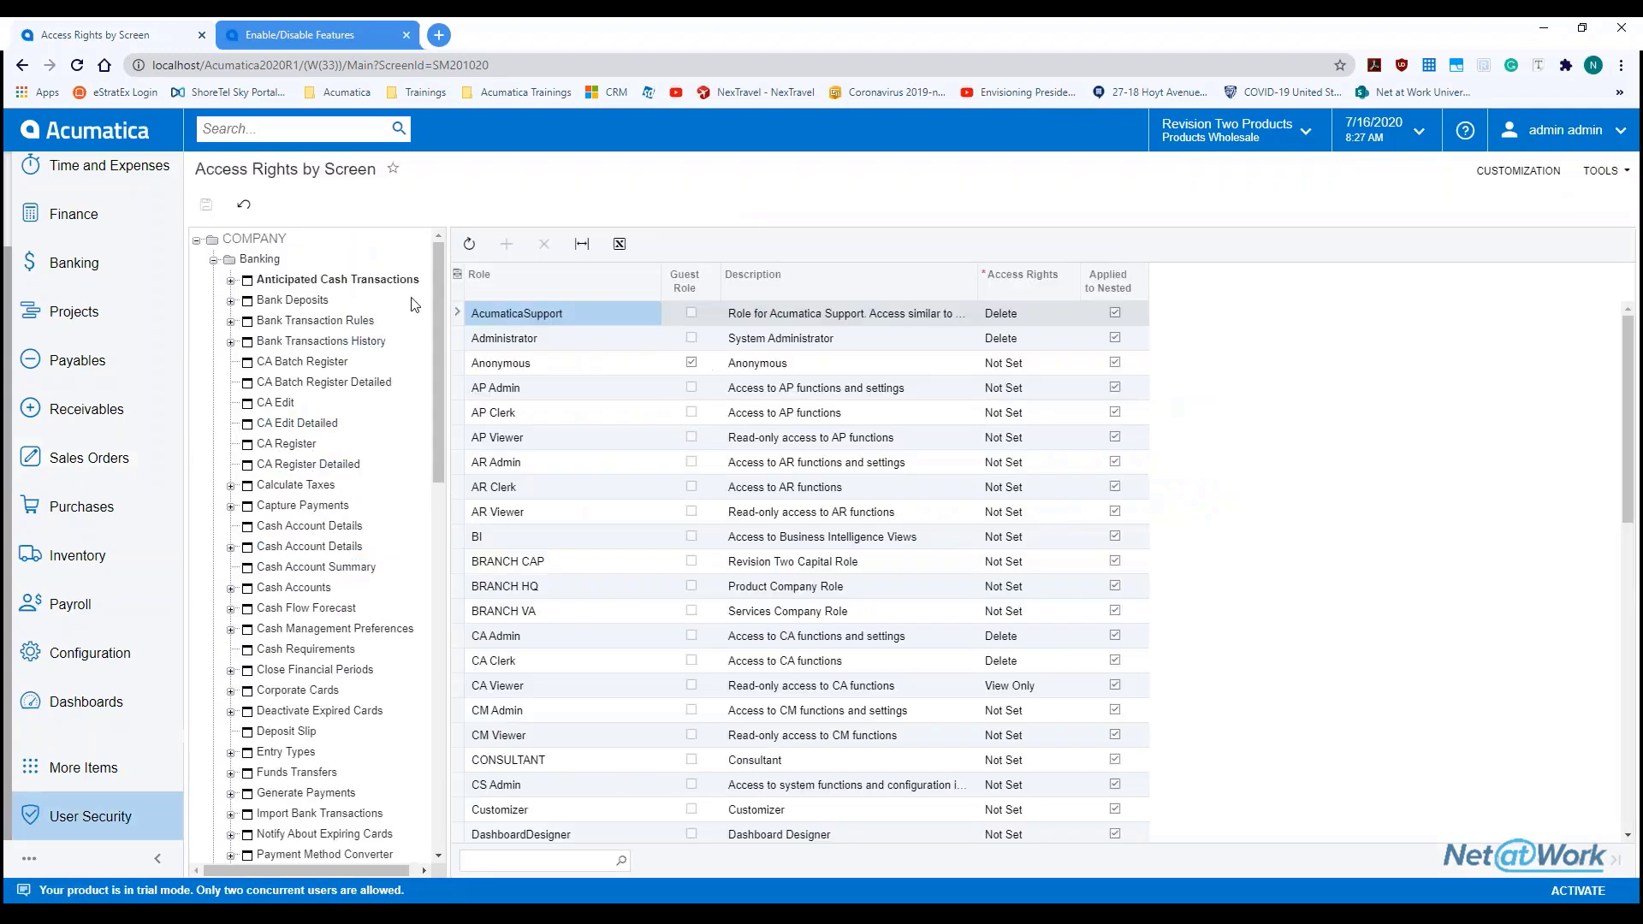
left_click(299, 301)
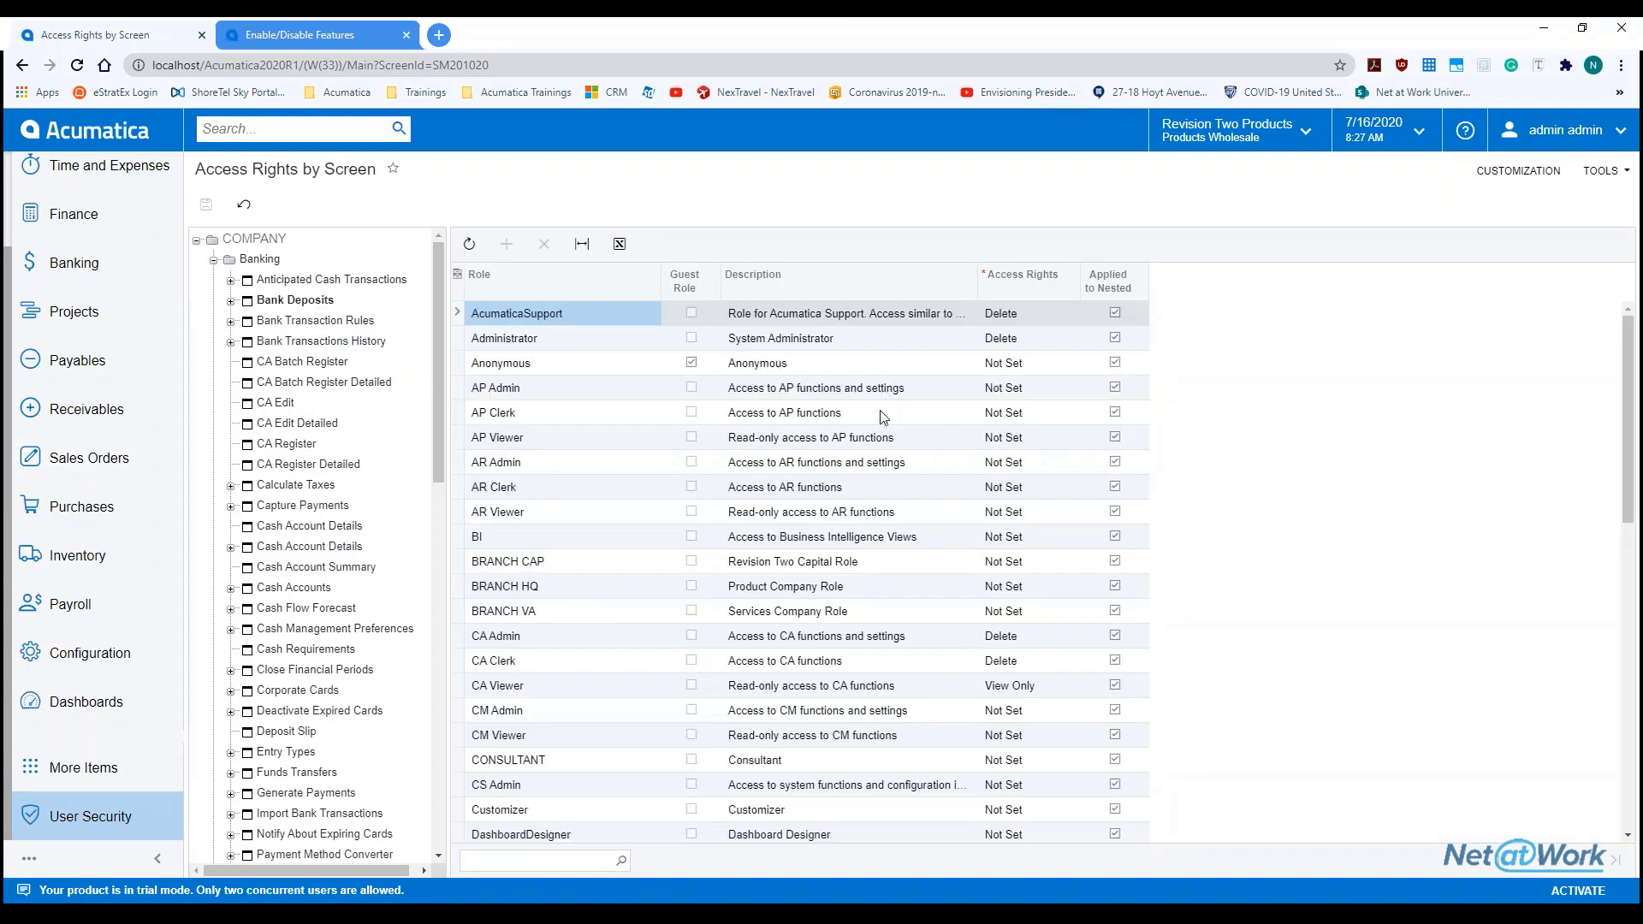
scroll(877, 456, "down", 1)
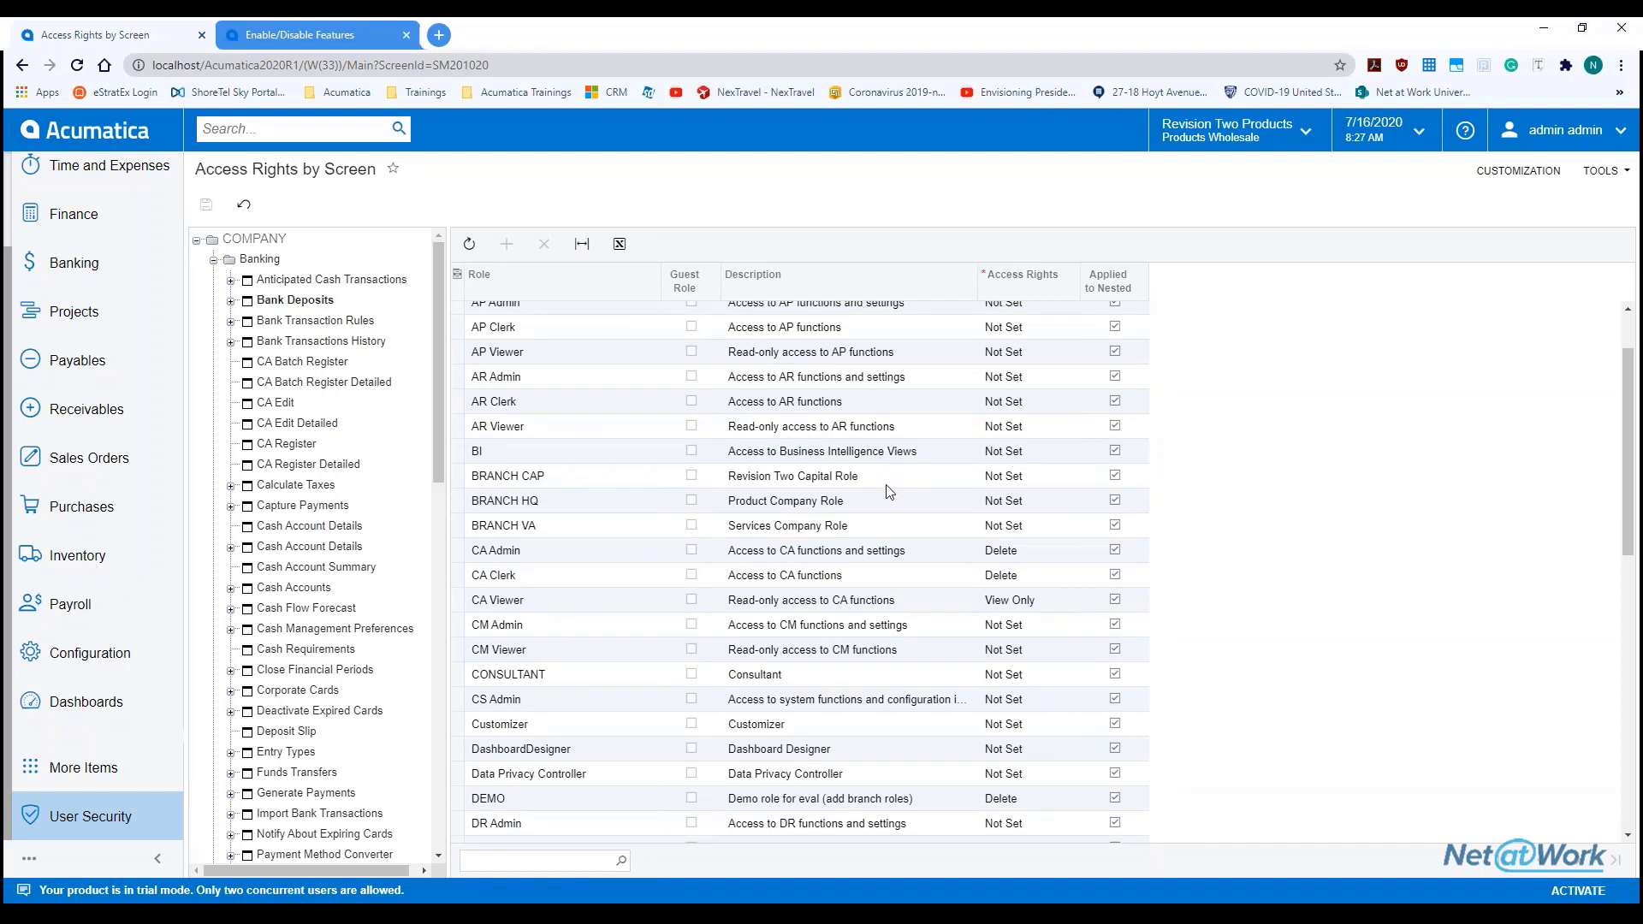
scroll(890, 492, "down", 1)
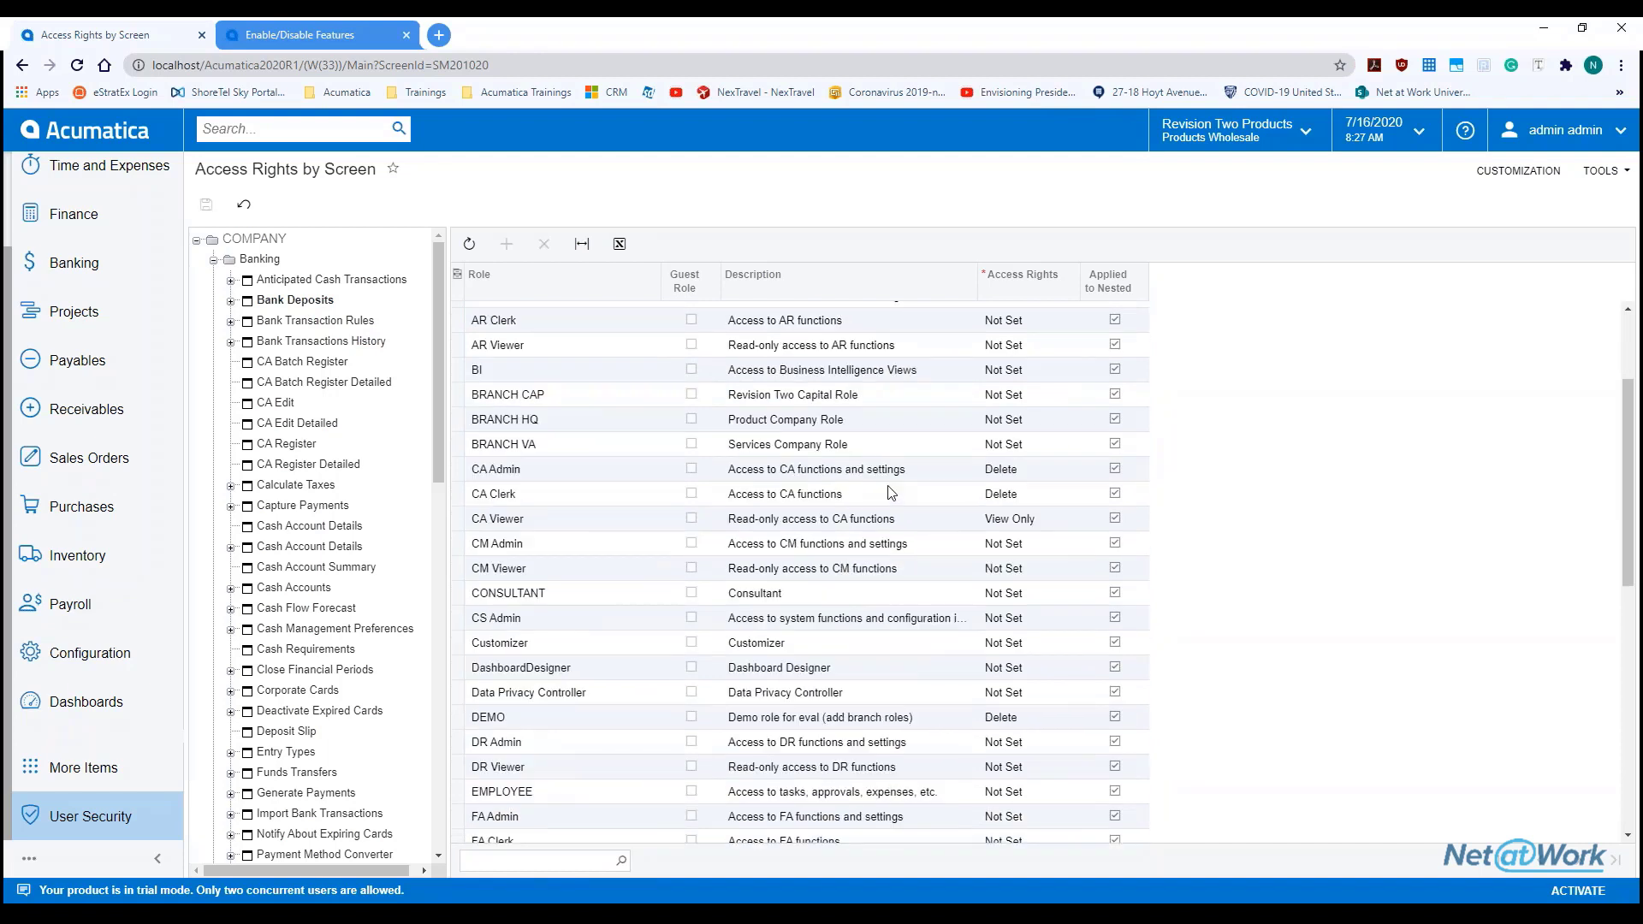
left_click(120, 818)
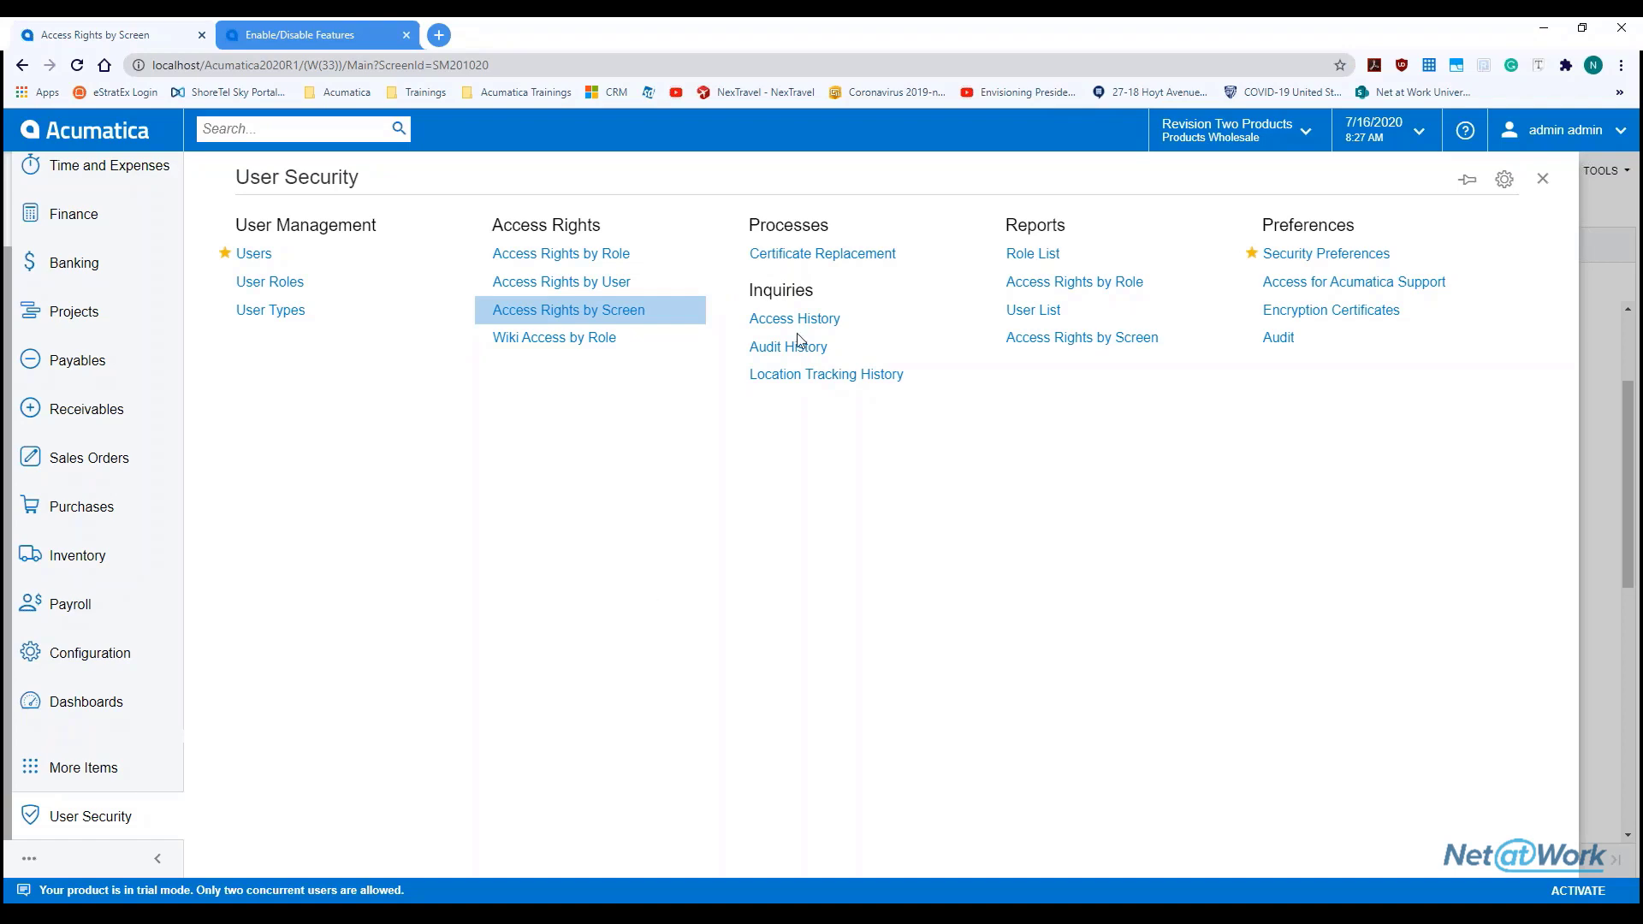
Maximize PowerPoint, go to the Any Questions? slide, then move the deck aside to show Acumatica
left_click_drag(1128, 17, 1173, 131)
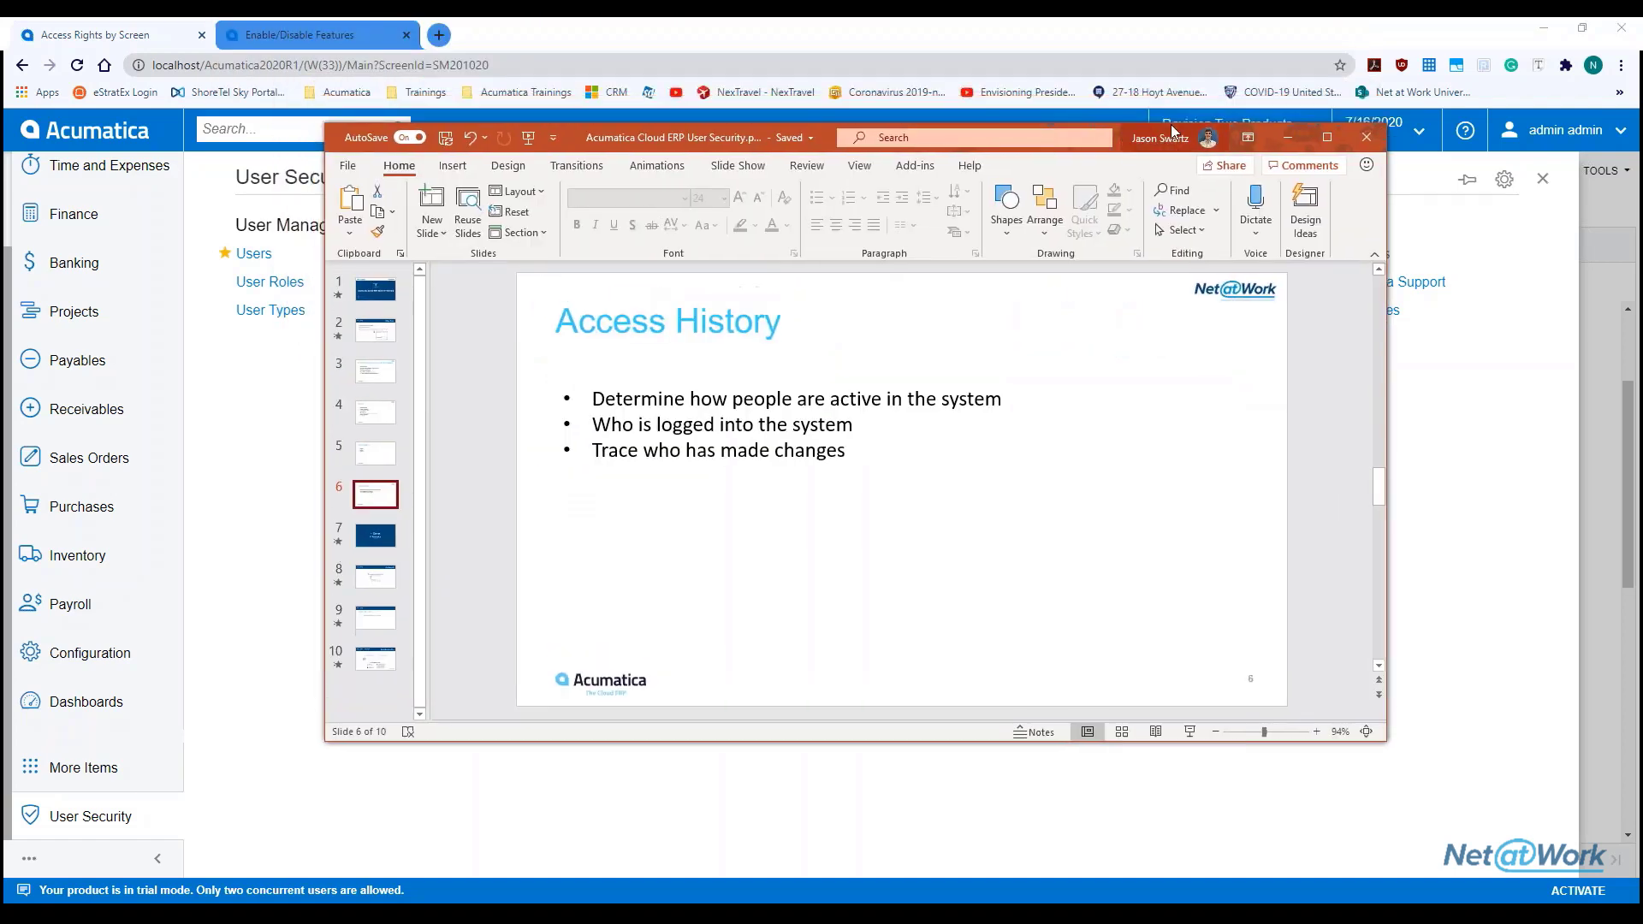
left_click(1329, 137)
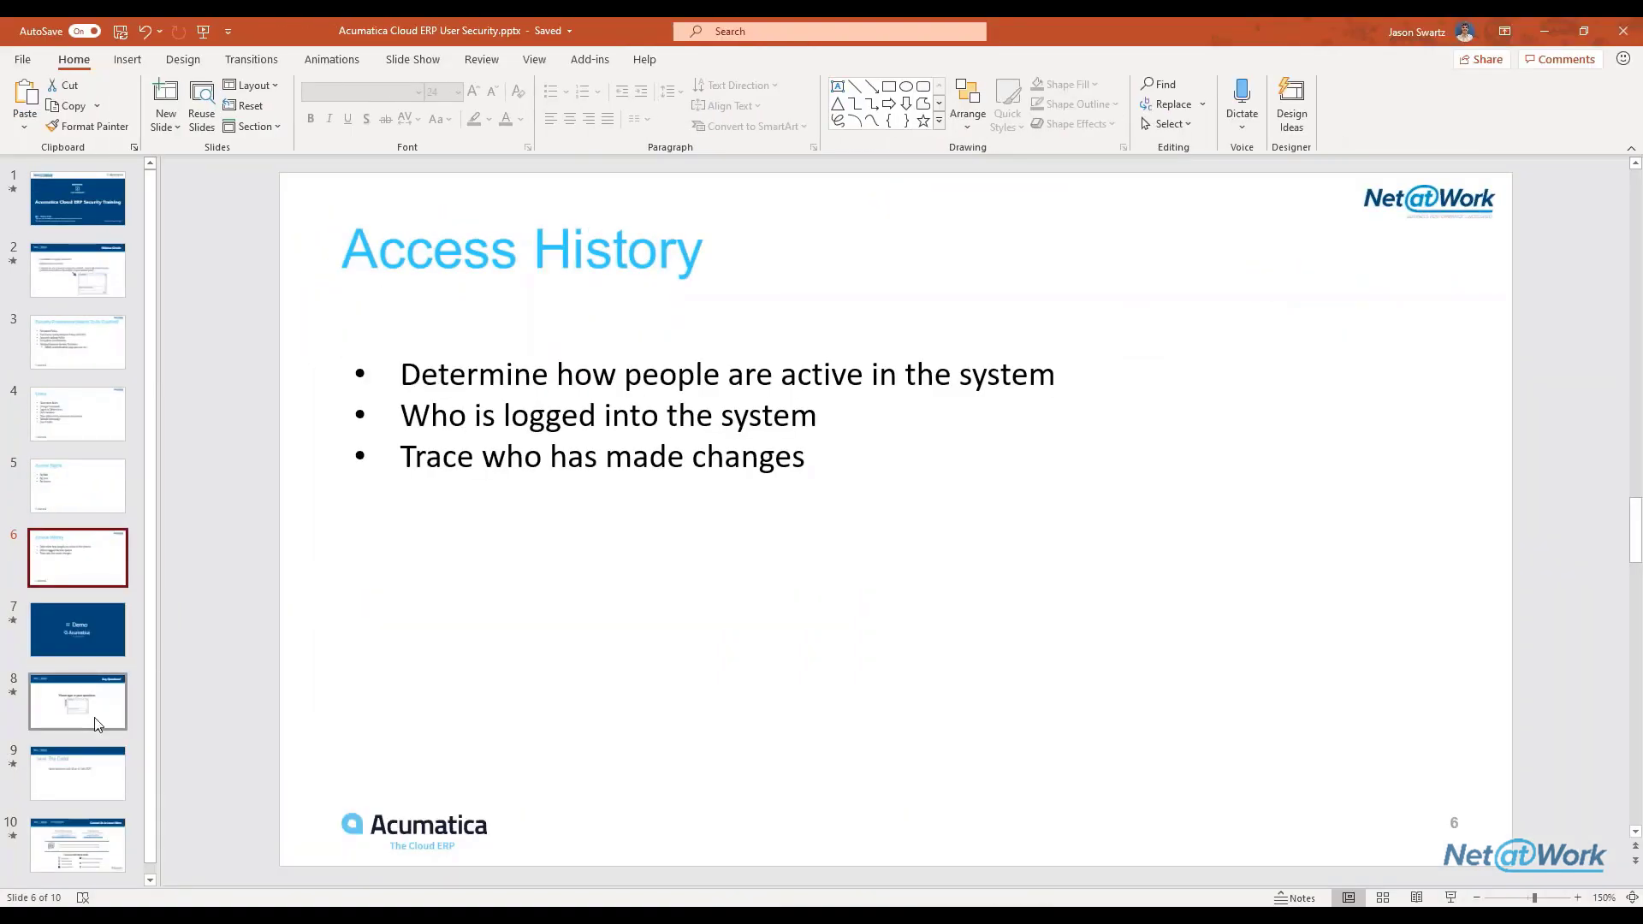
left_click(96, 724)
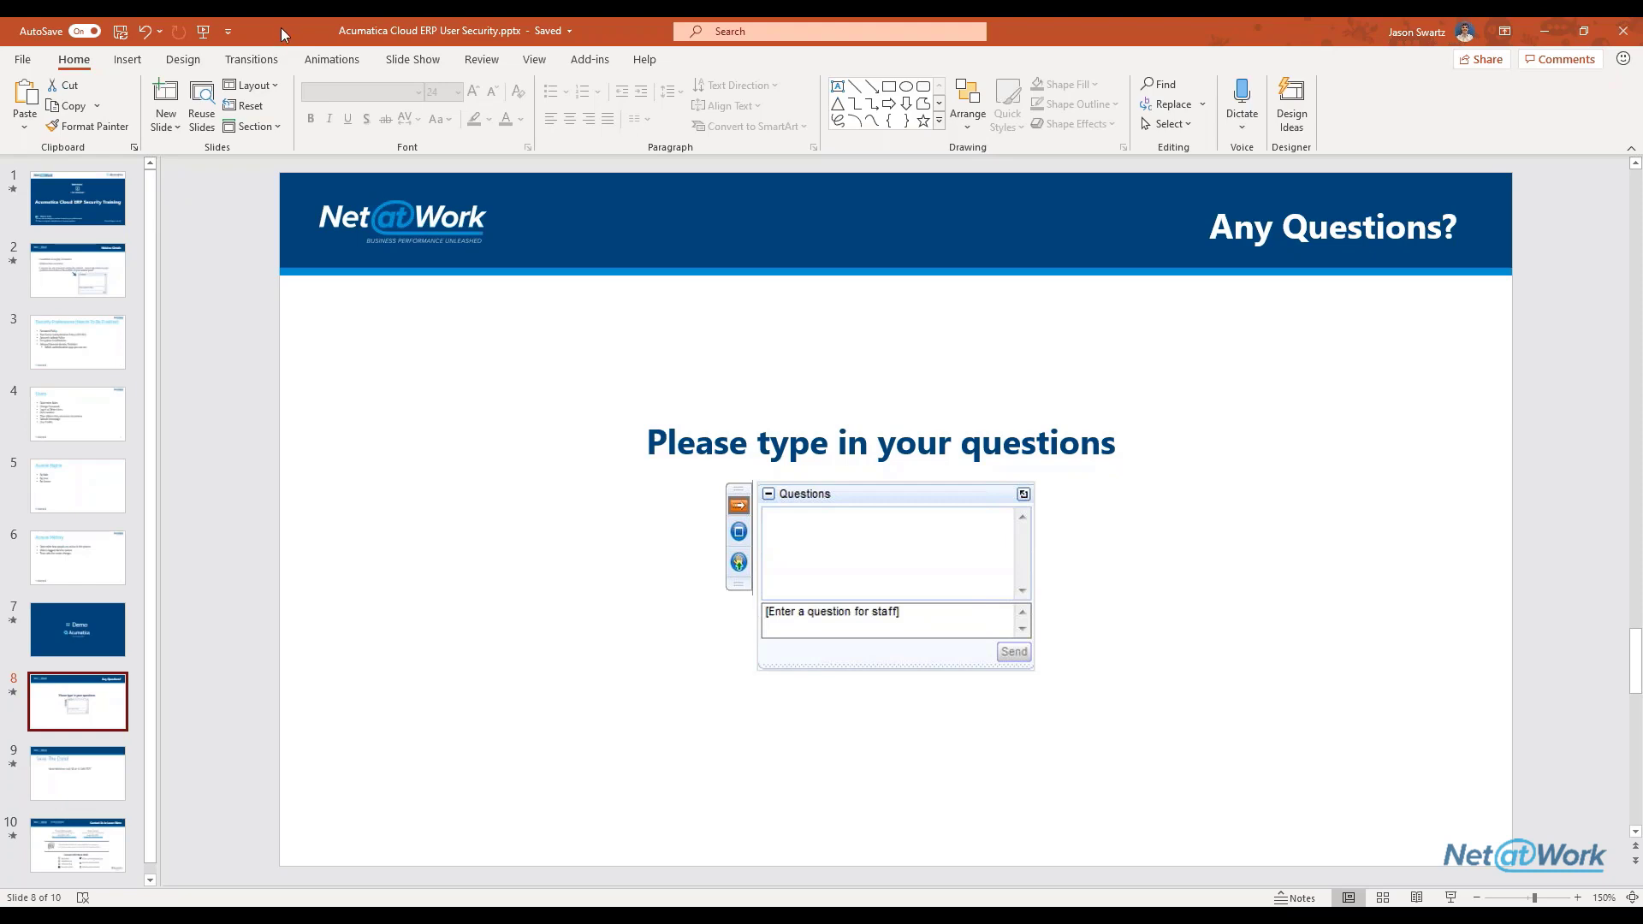
left_click_drag(280, 27, 286, 1)
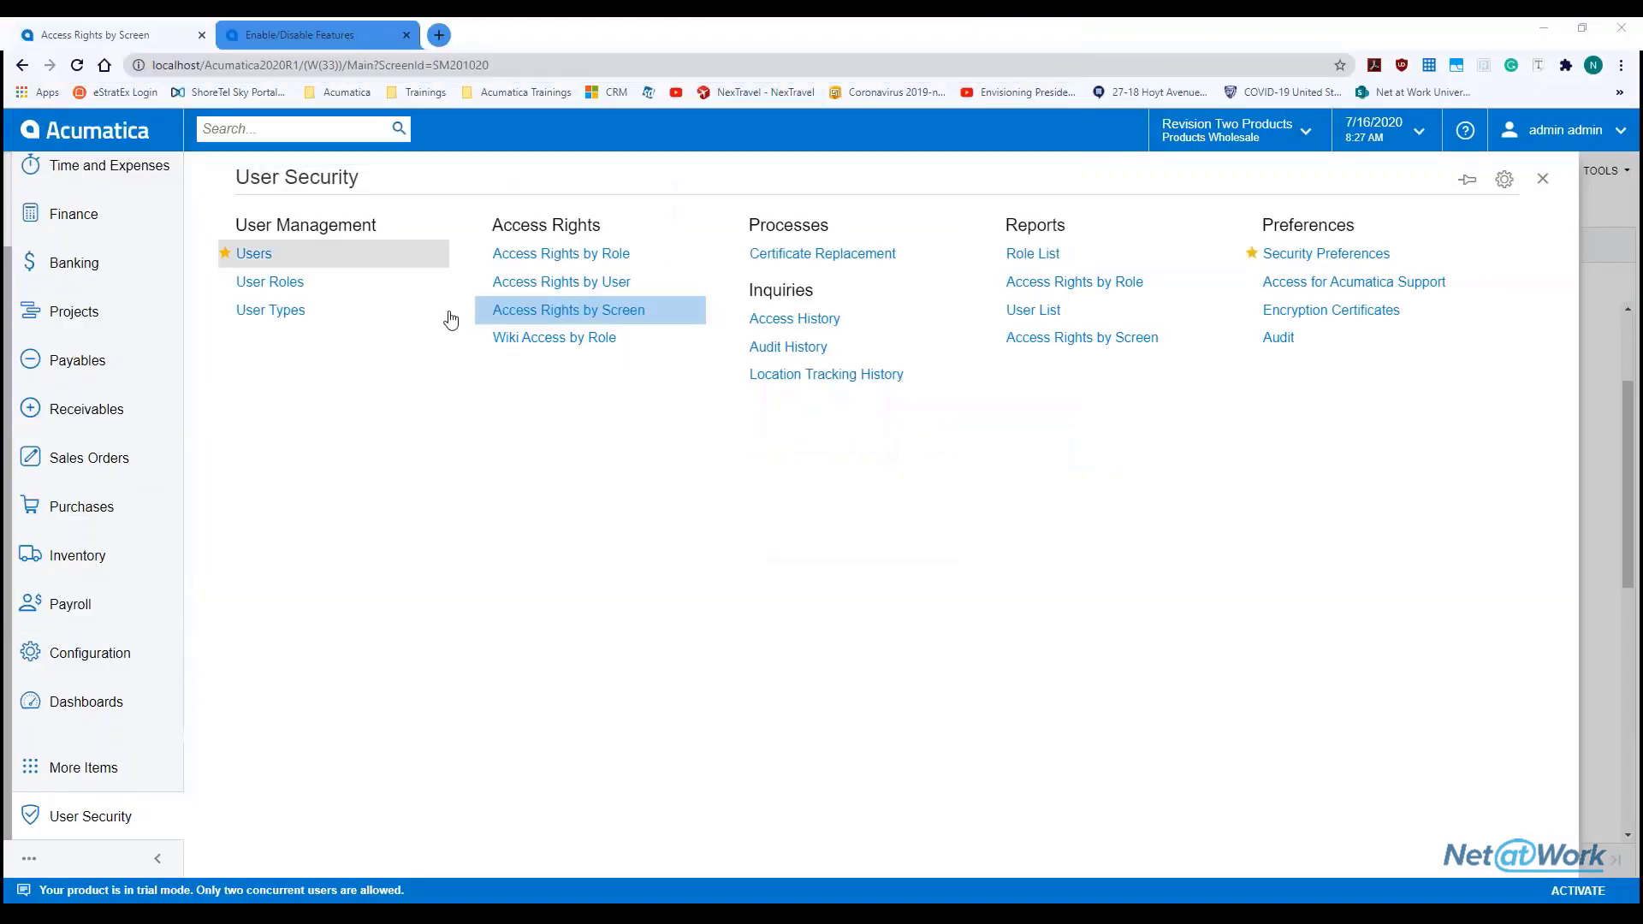
Open the administrator's Users record with its Administrator and BRANCH CAP roles, then start a screen search
left_click(363, 268)
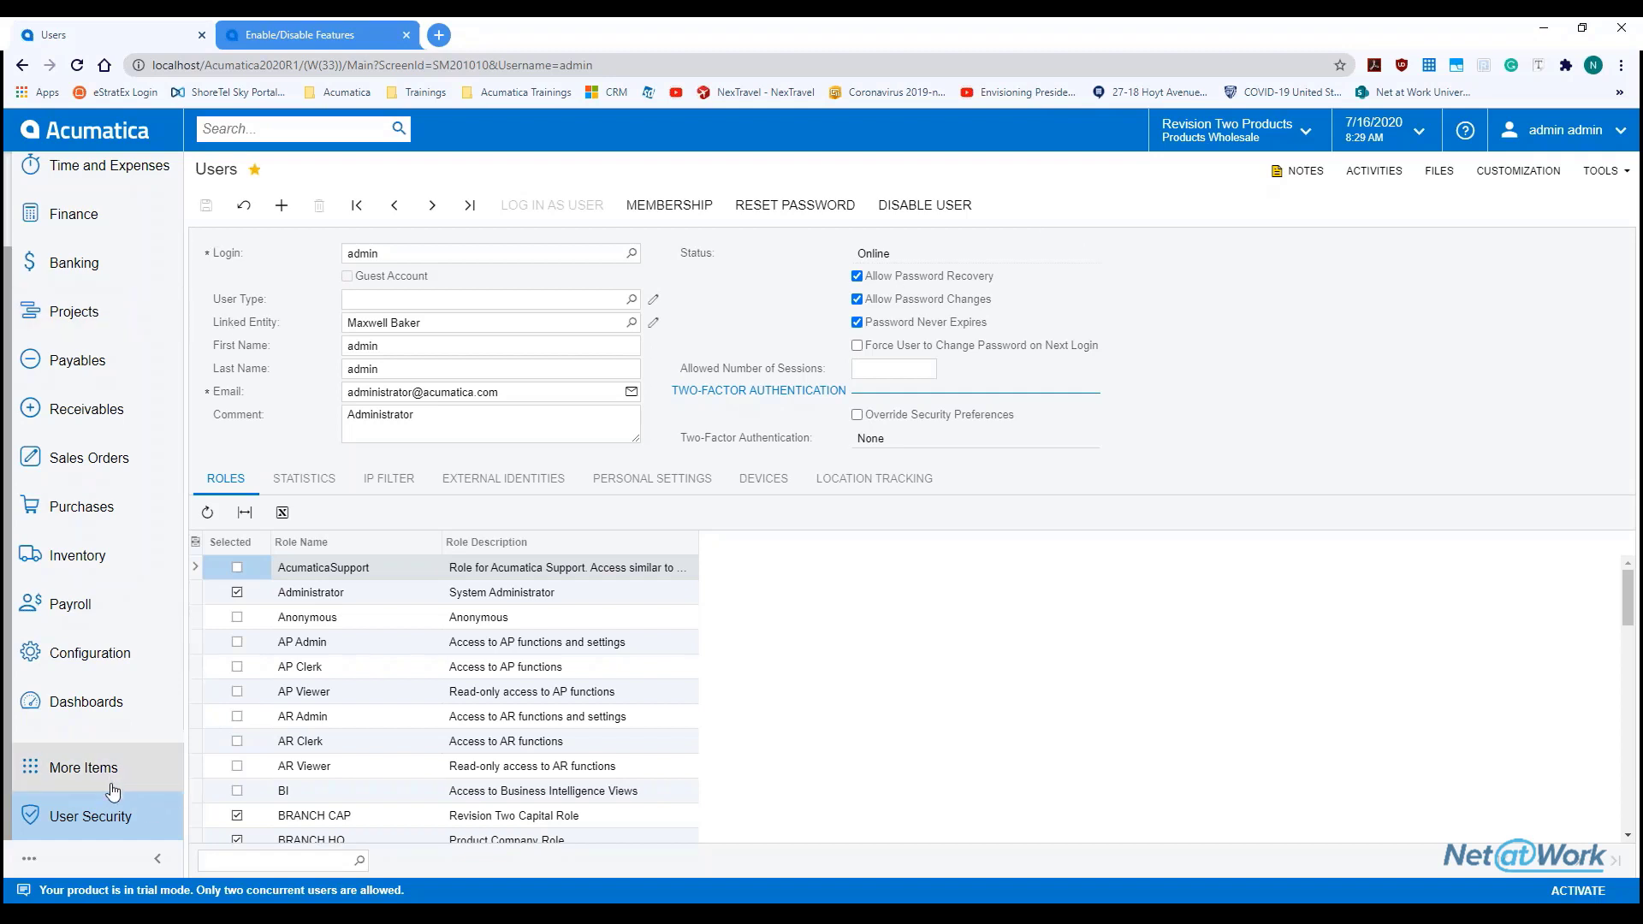
left_click(324, 128)
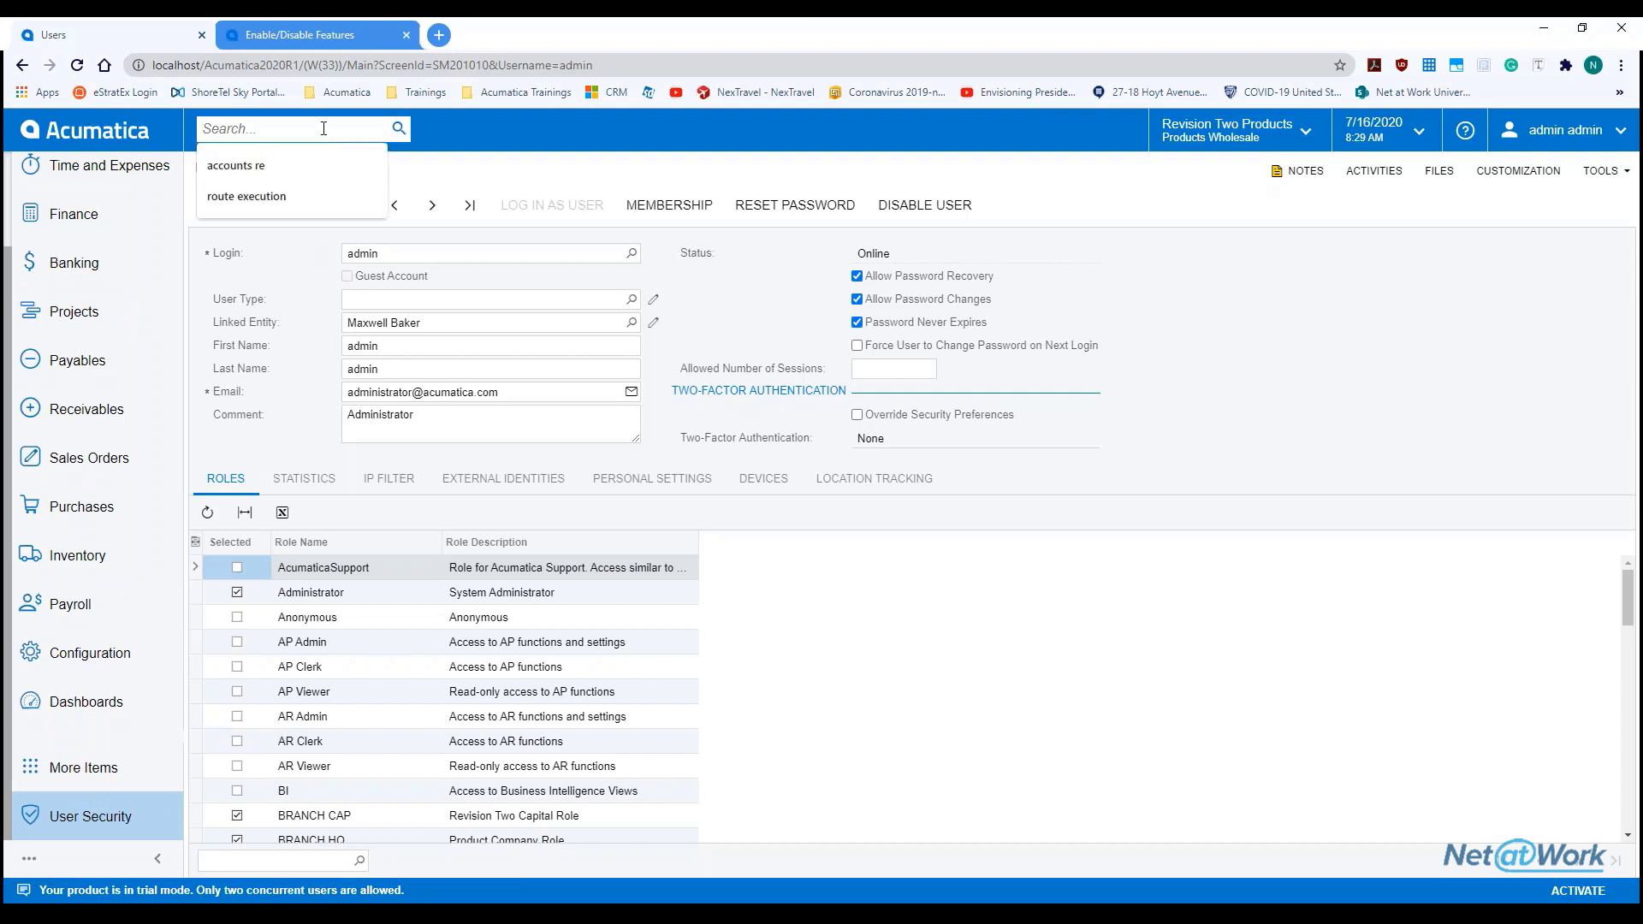
Search 'acces' to open Access History, then search 'sales order' to list all 4651 sales orders
type("acces")
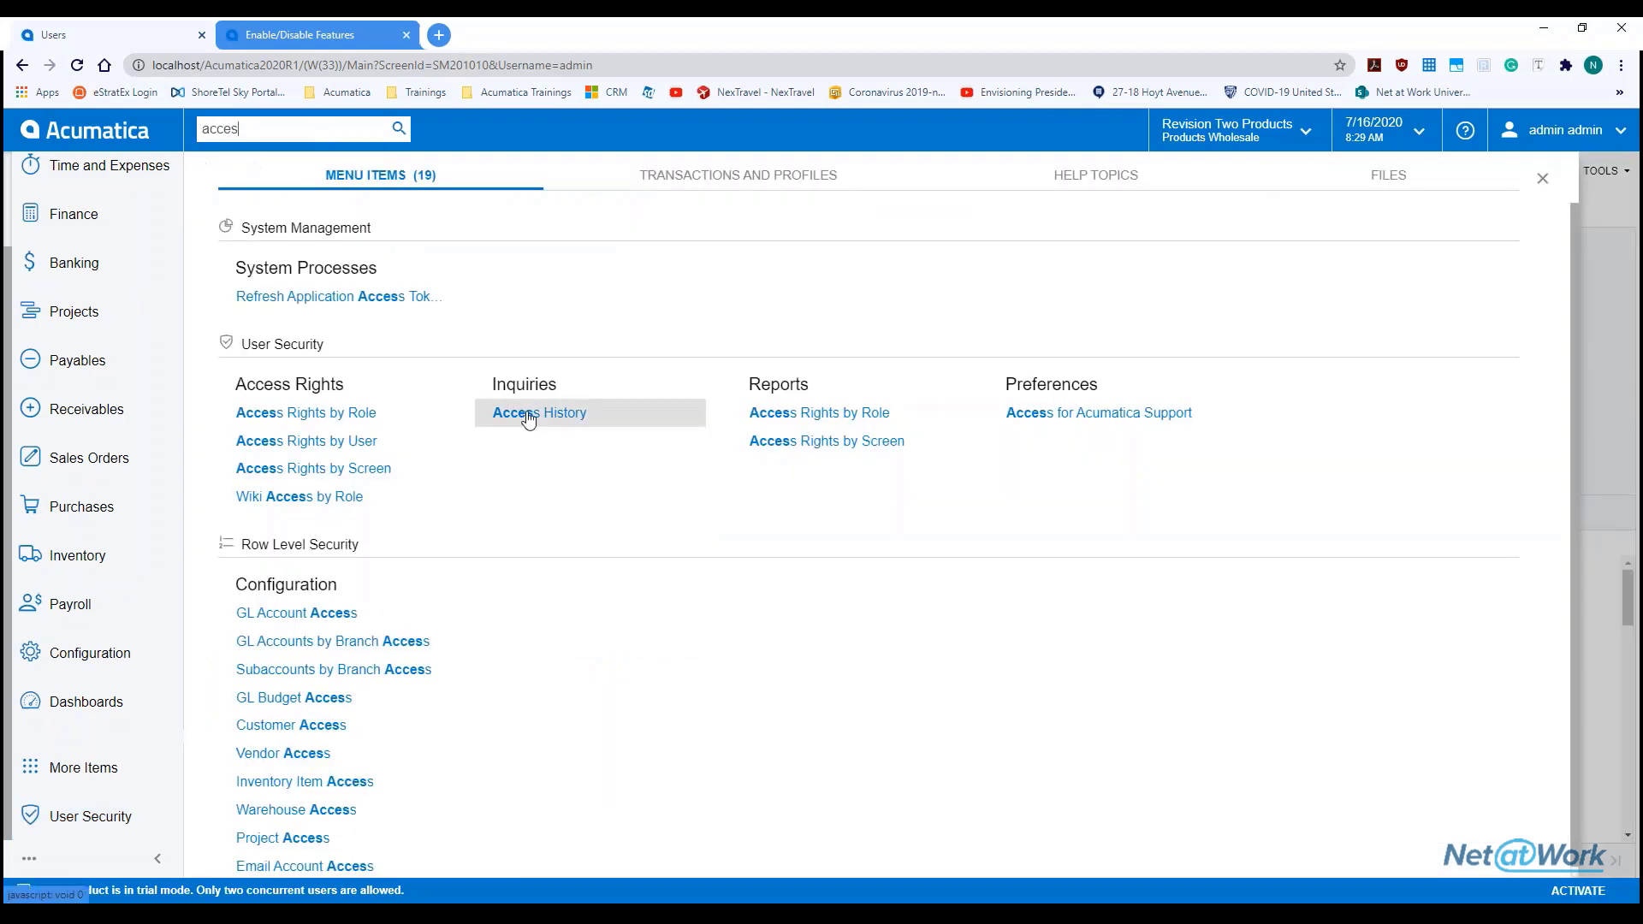
left_click(528, 415)
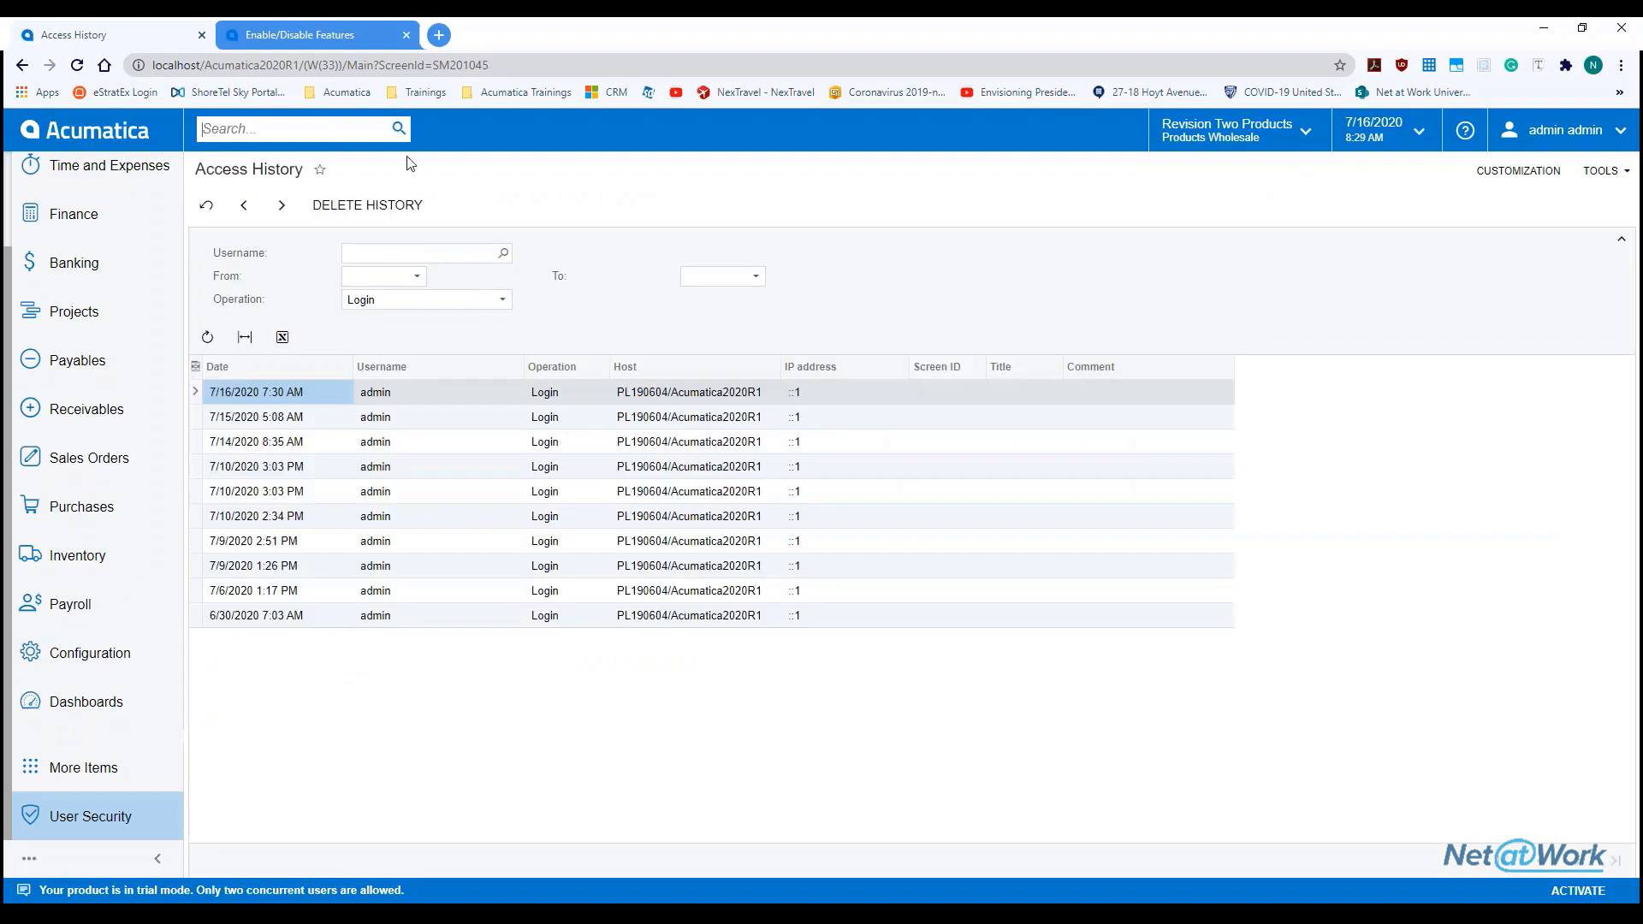
left_click(352, 128)
type("sales order")
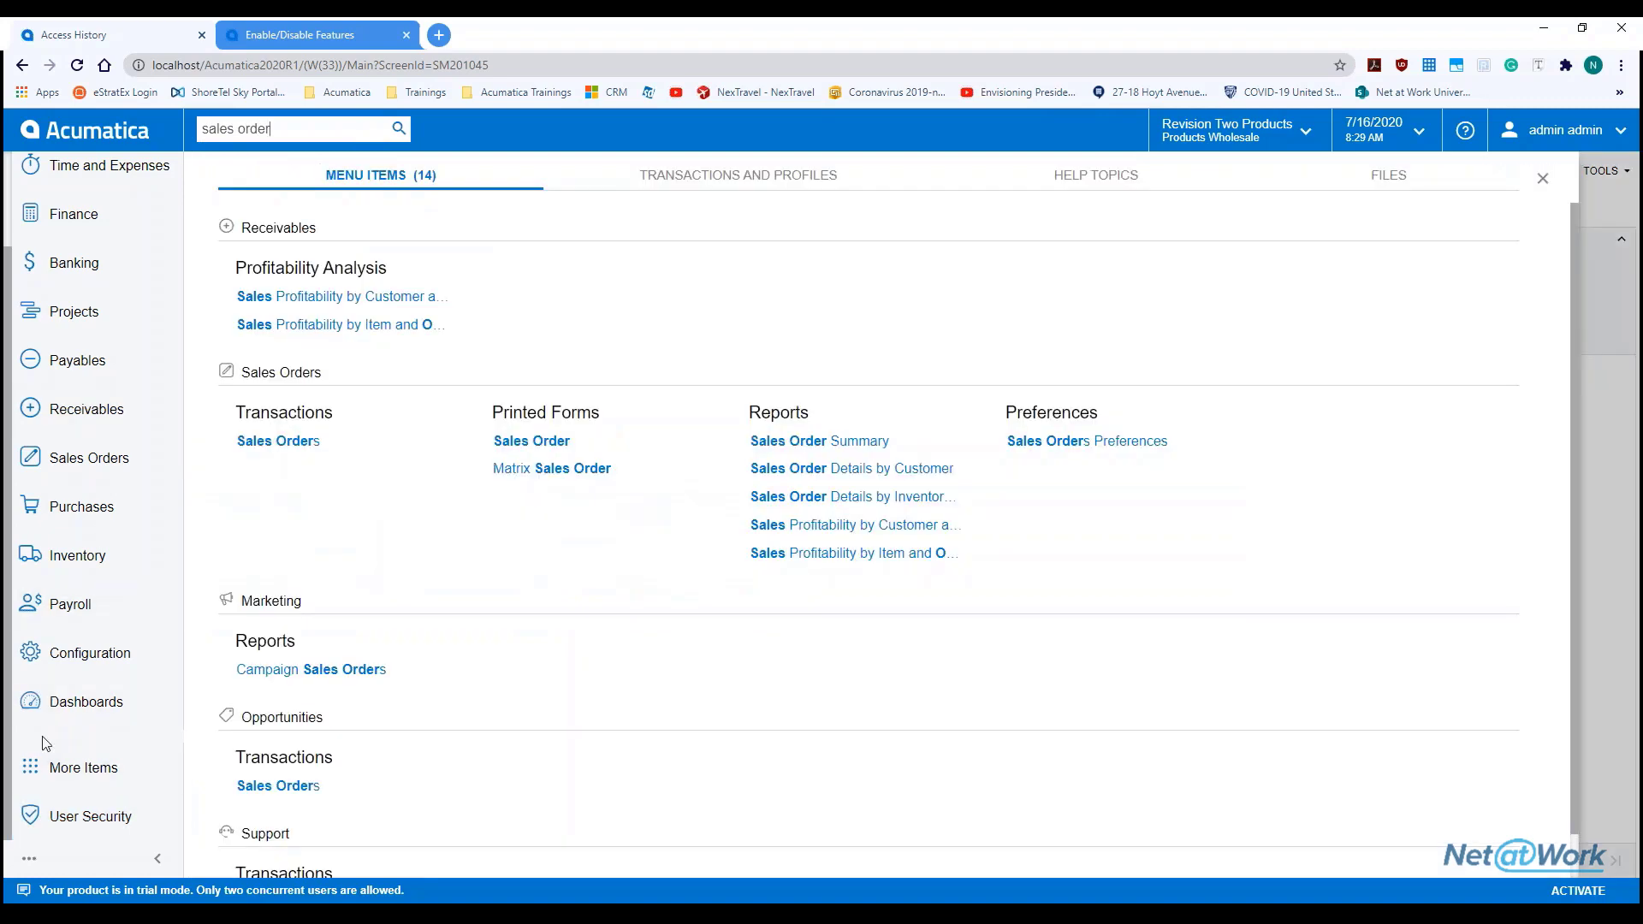
left_click(112, 473)
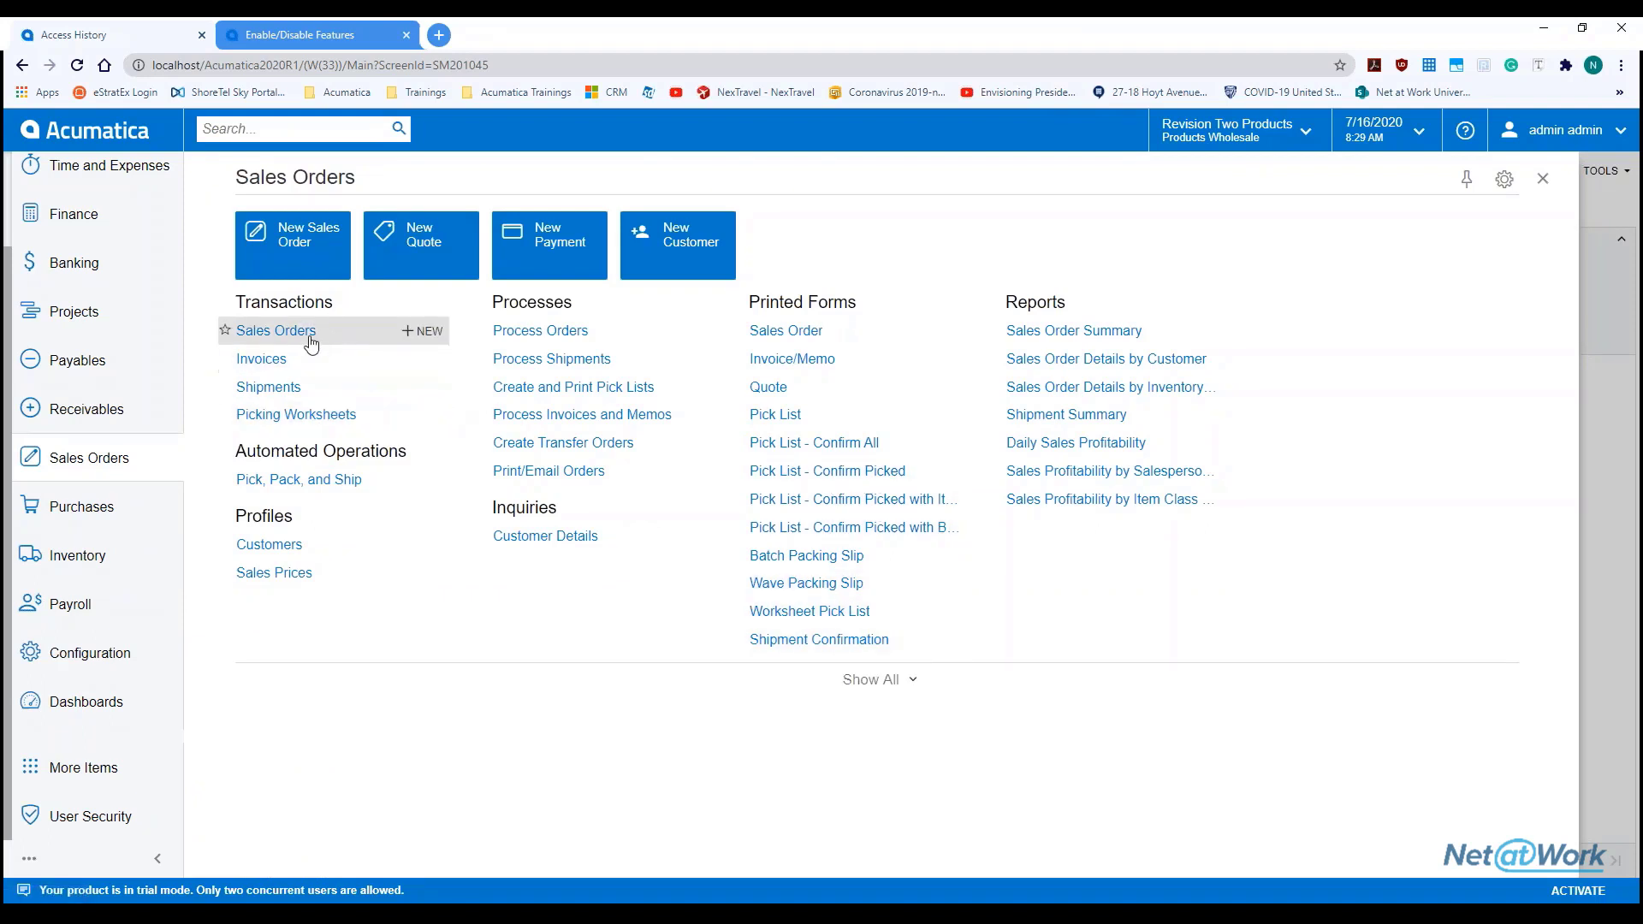
left_click(276, 332)
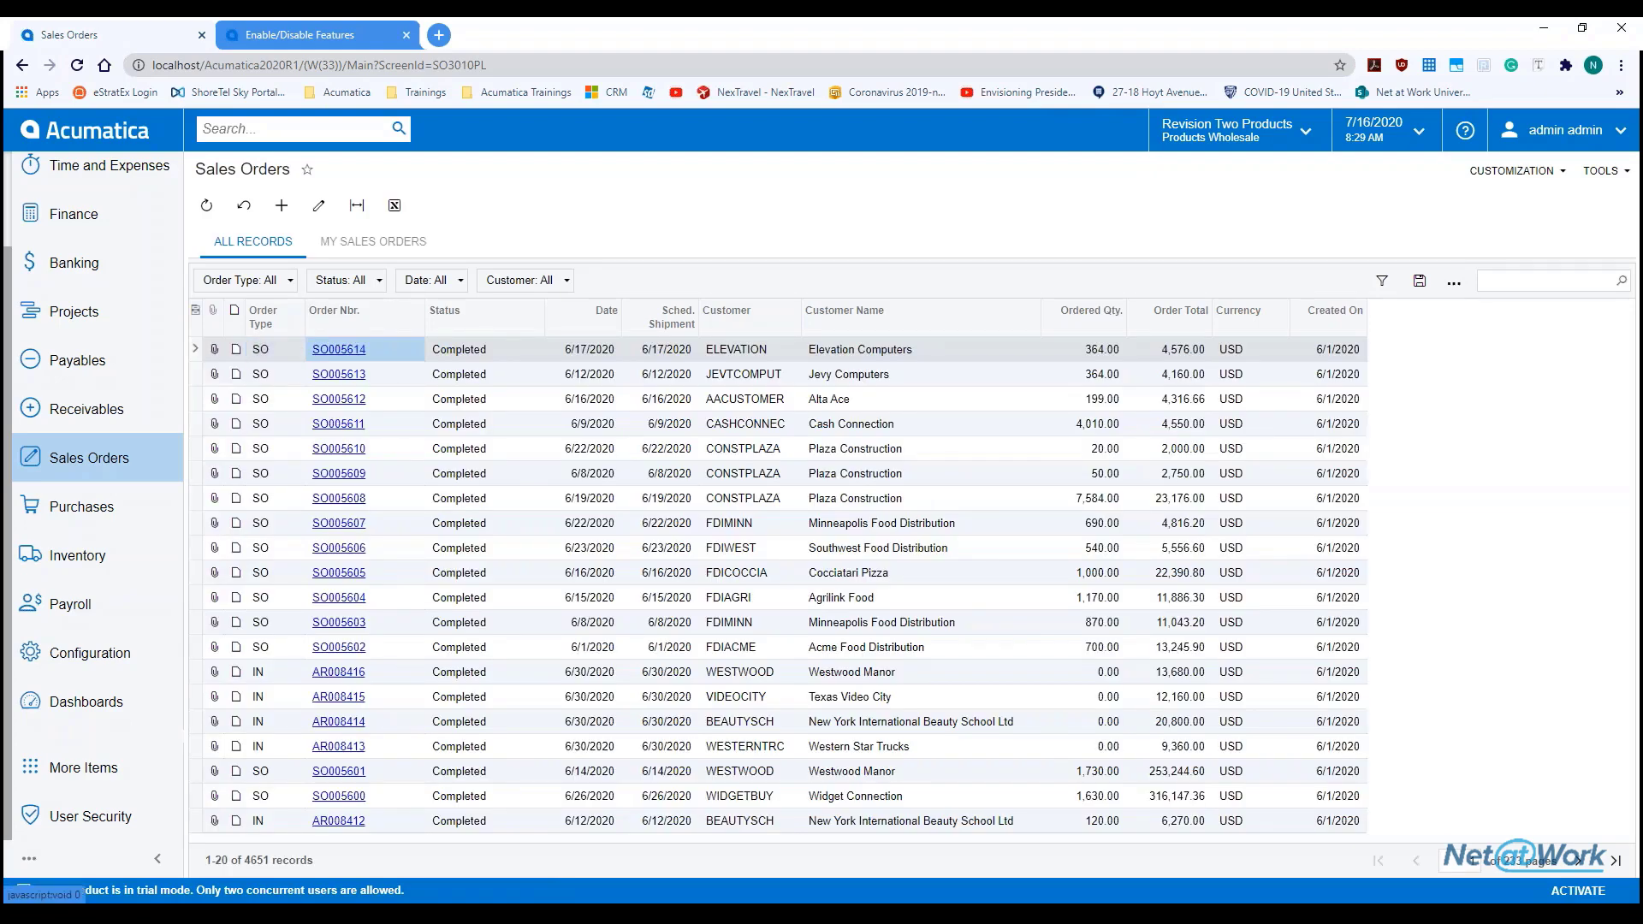
From sales order SO005614's Audit History, enable field-level audit for Sales Orders (SO.30.10.00)
left_click(339, 349)
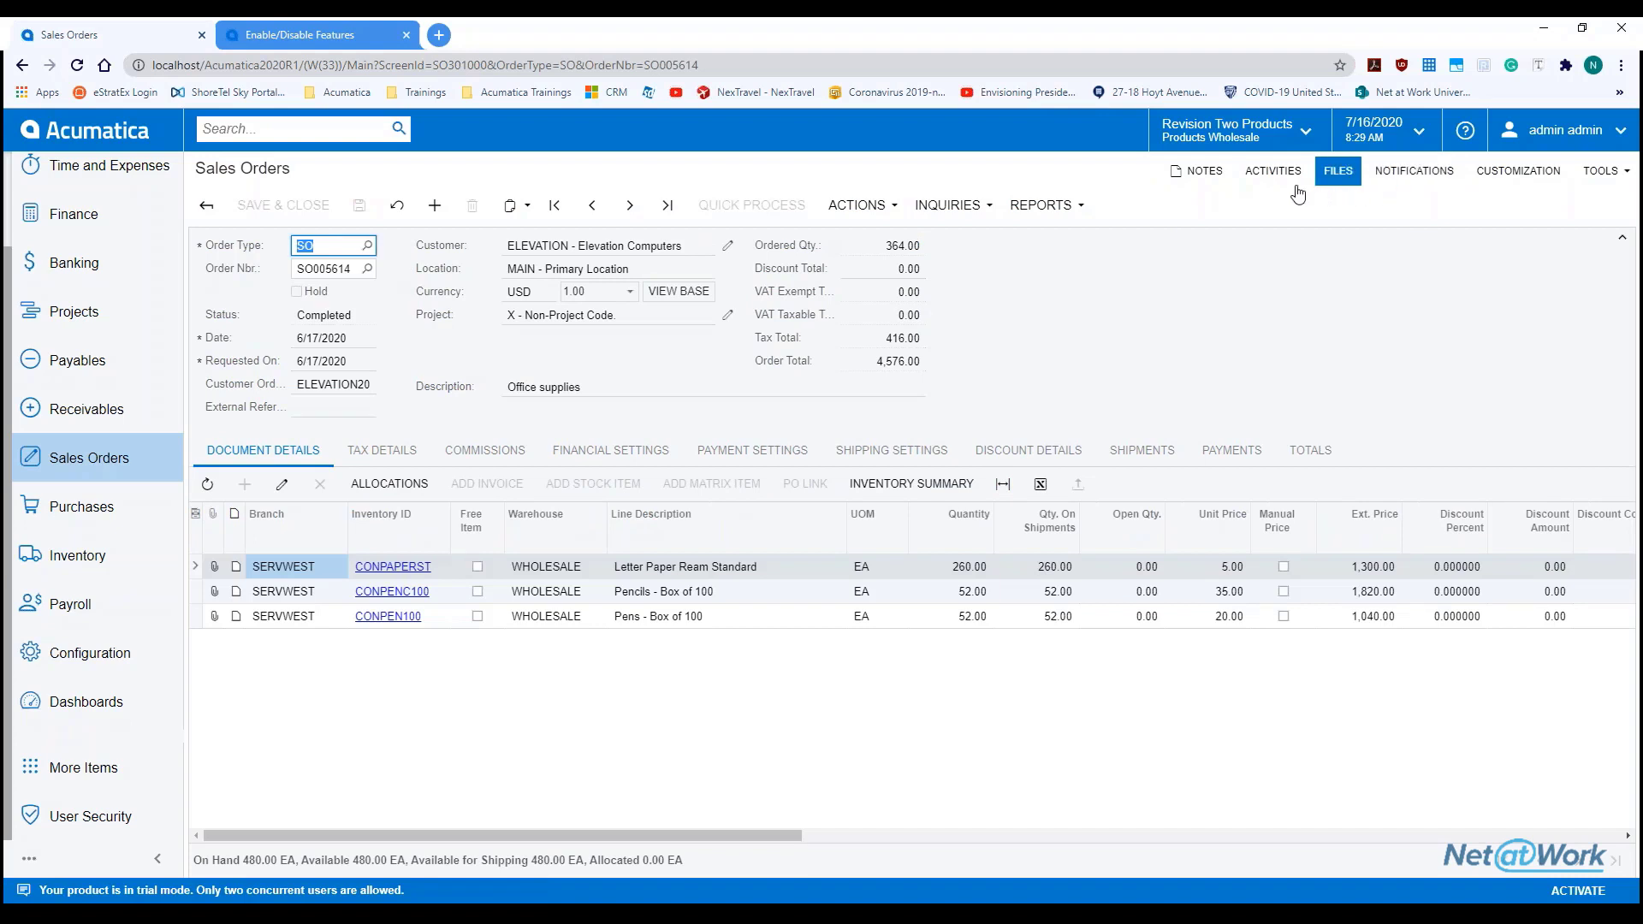
left_click(1600, 170)
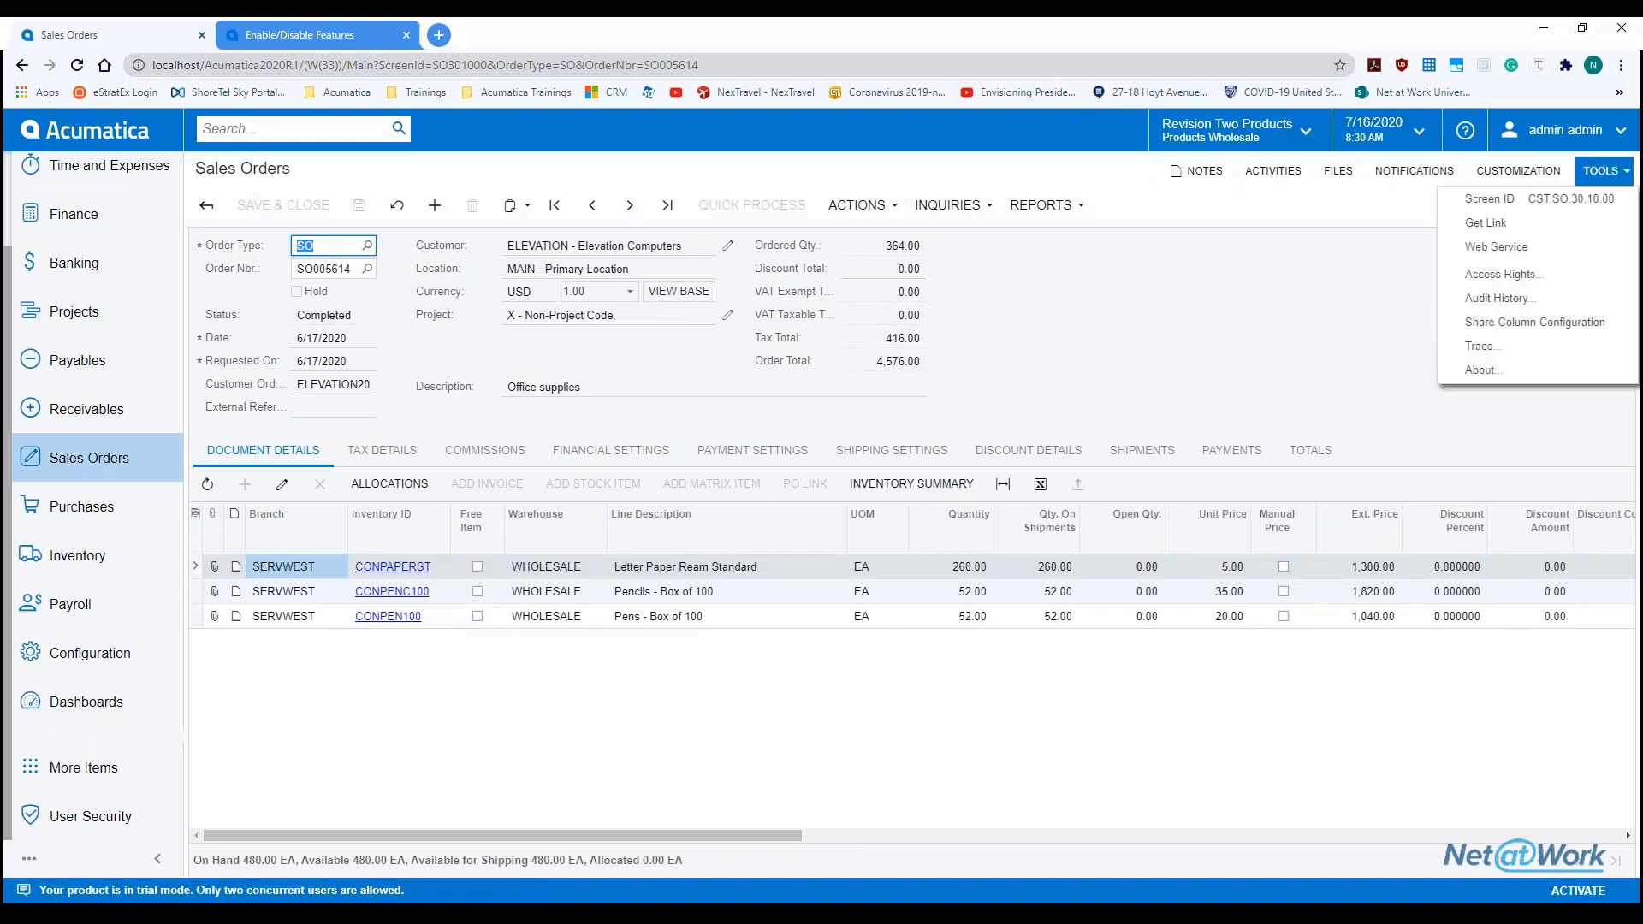
left_click(1532, 300)
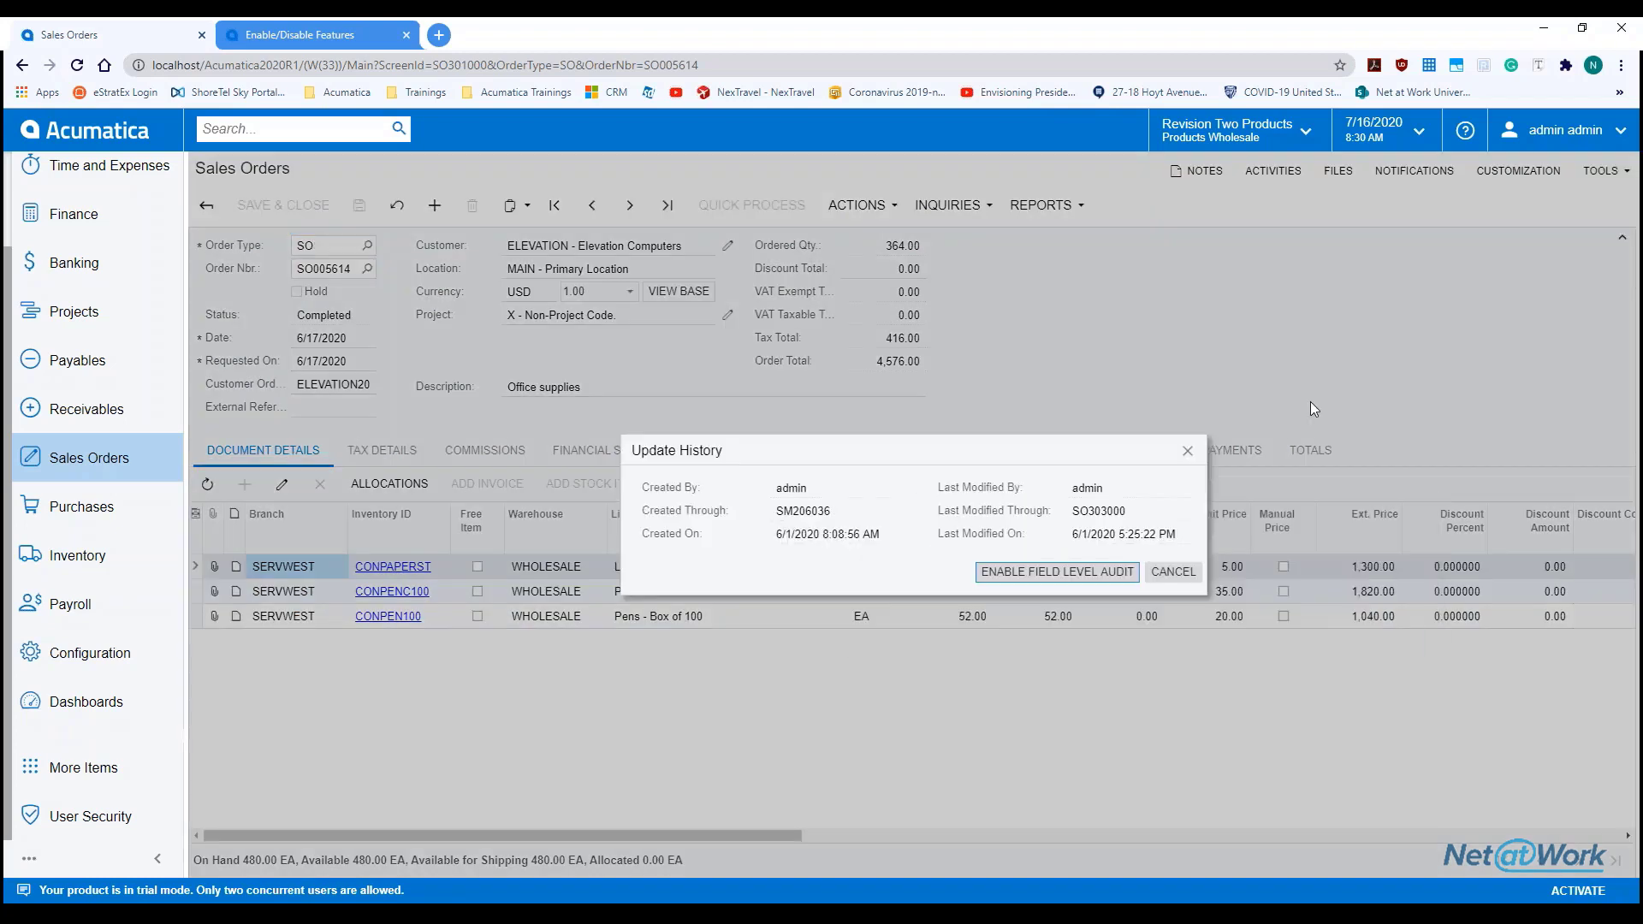
left_click(1028, 573)
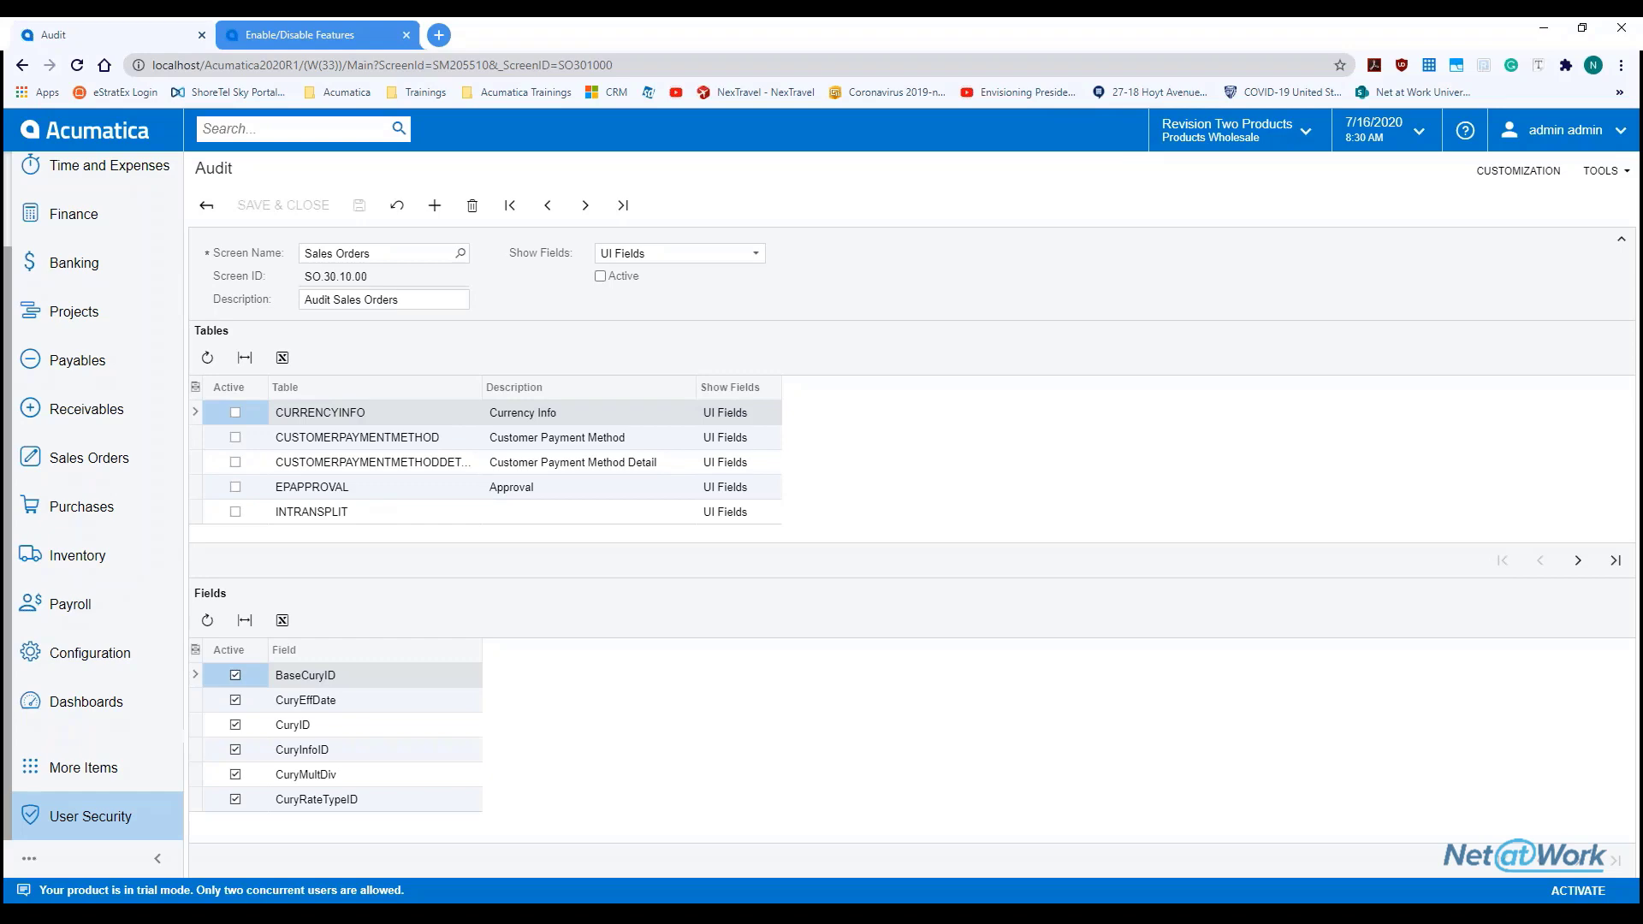
Start the full-screen slide show with presenter view swapped and advance to the Save The Date! slide
left_click_drag(1001, 17, 1240, 96)
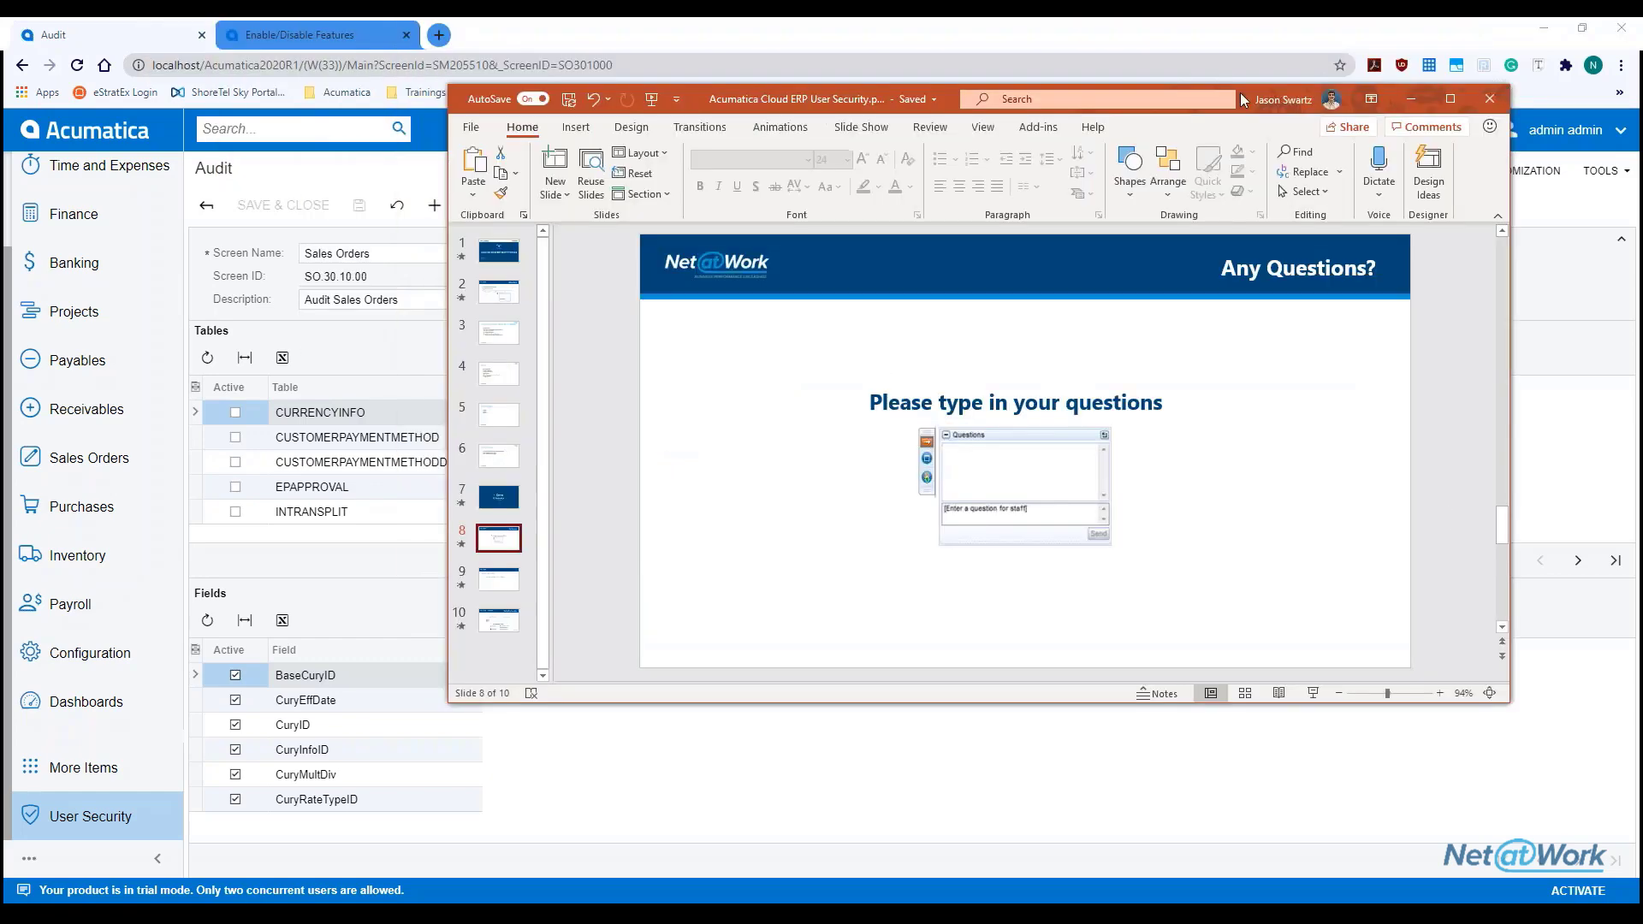
left_click(1461, 101)
scroll(598, 429, "down", 1)
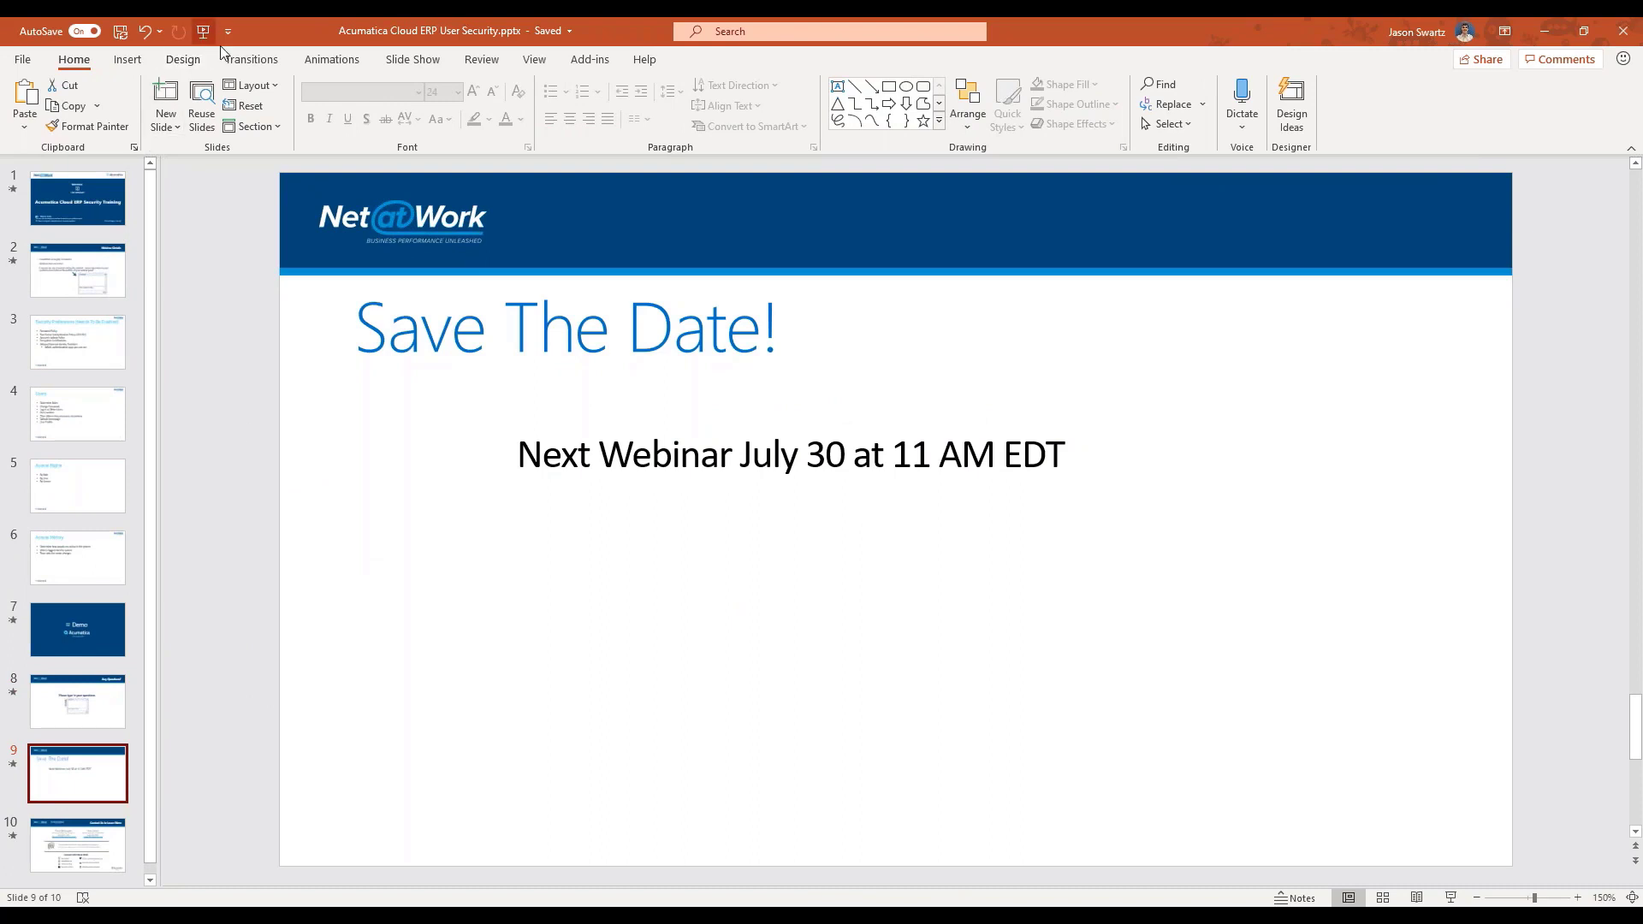
key("F5")
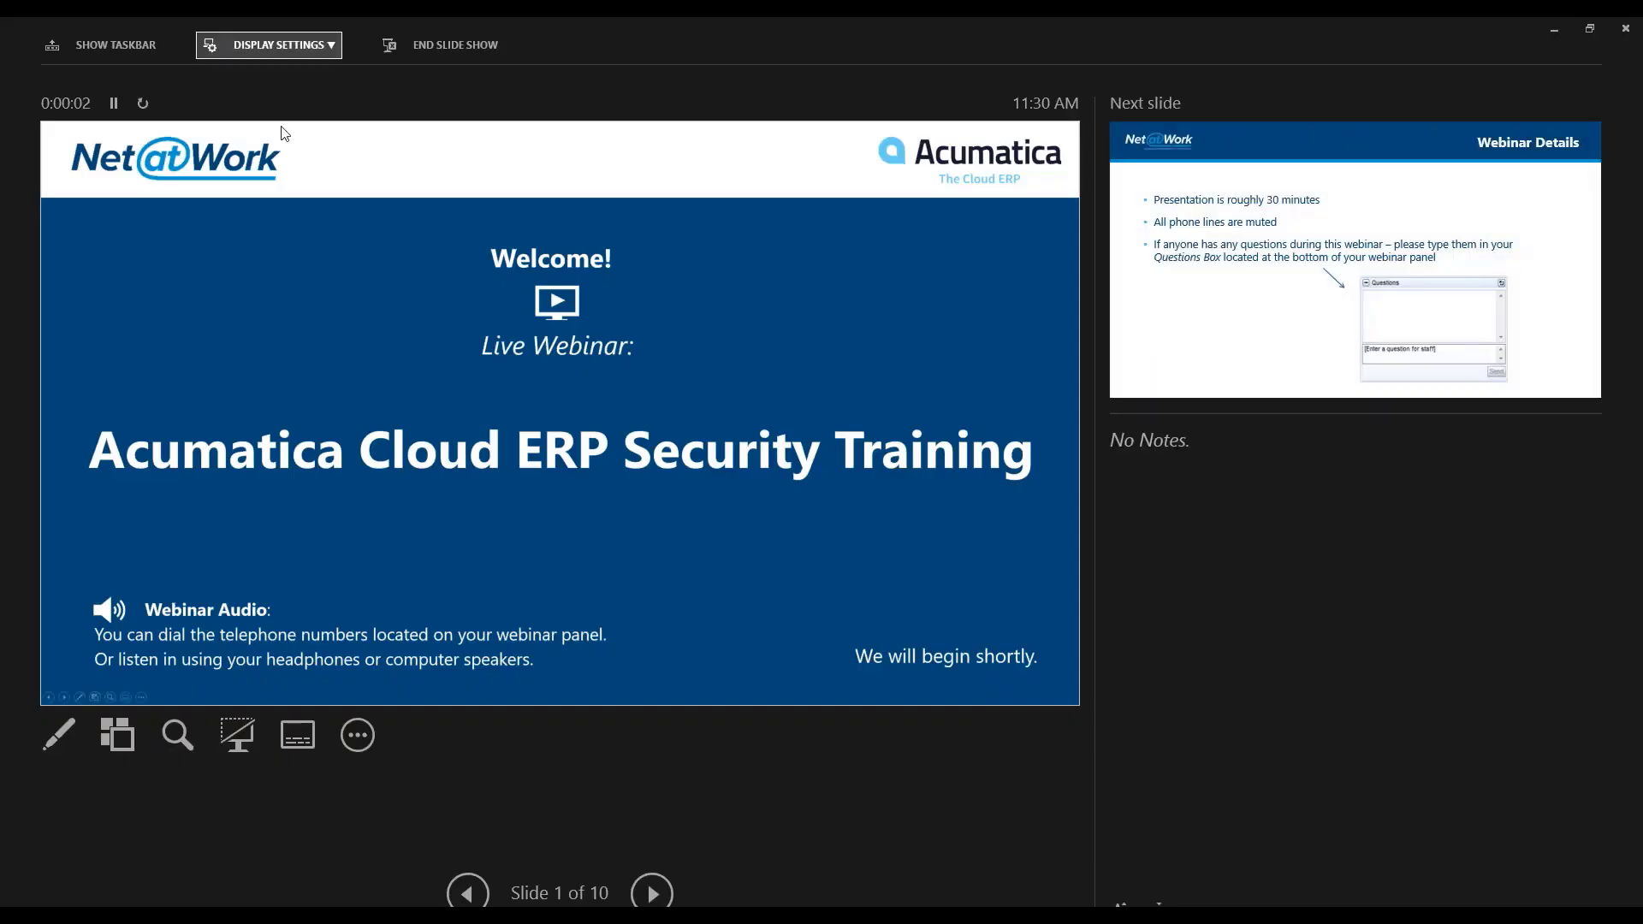
left_click(298, 52)
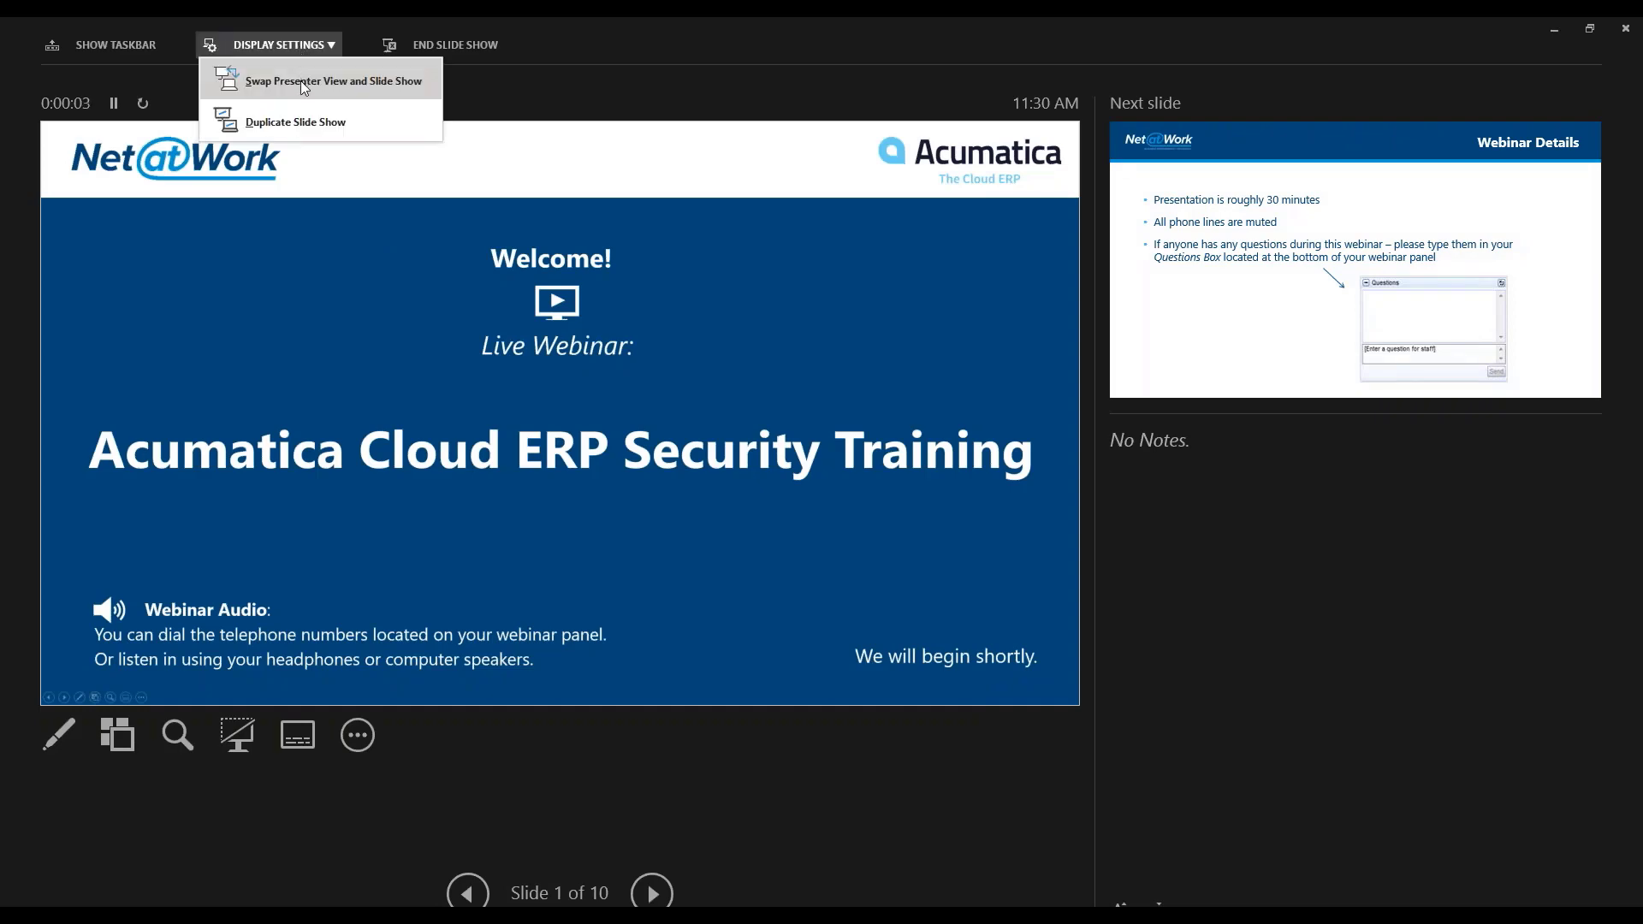
left_click(300, 80)
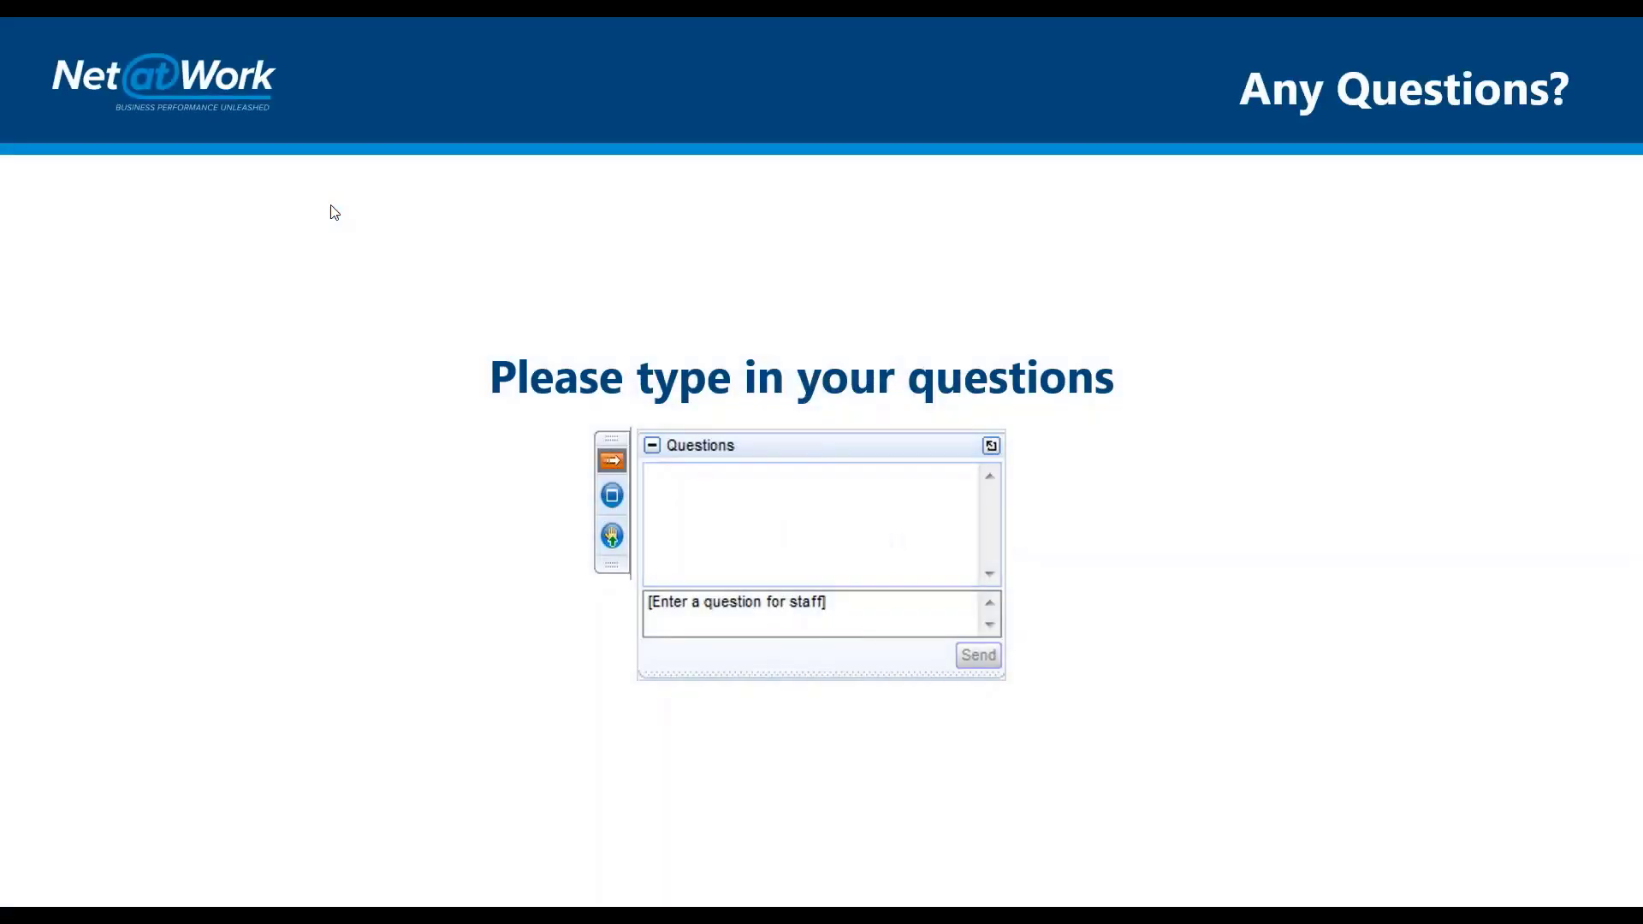
key("Right")
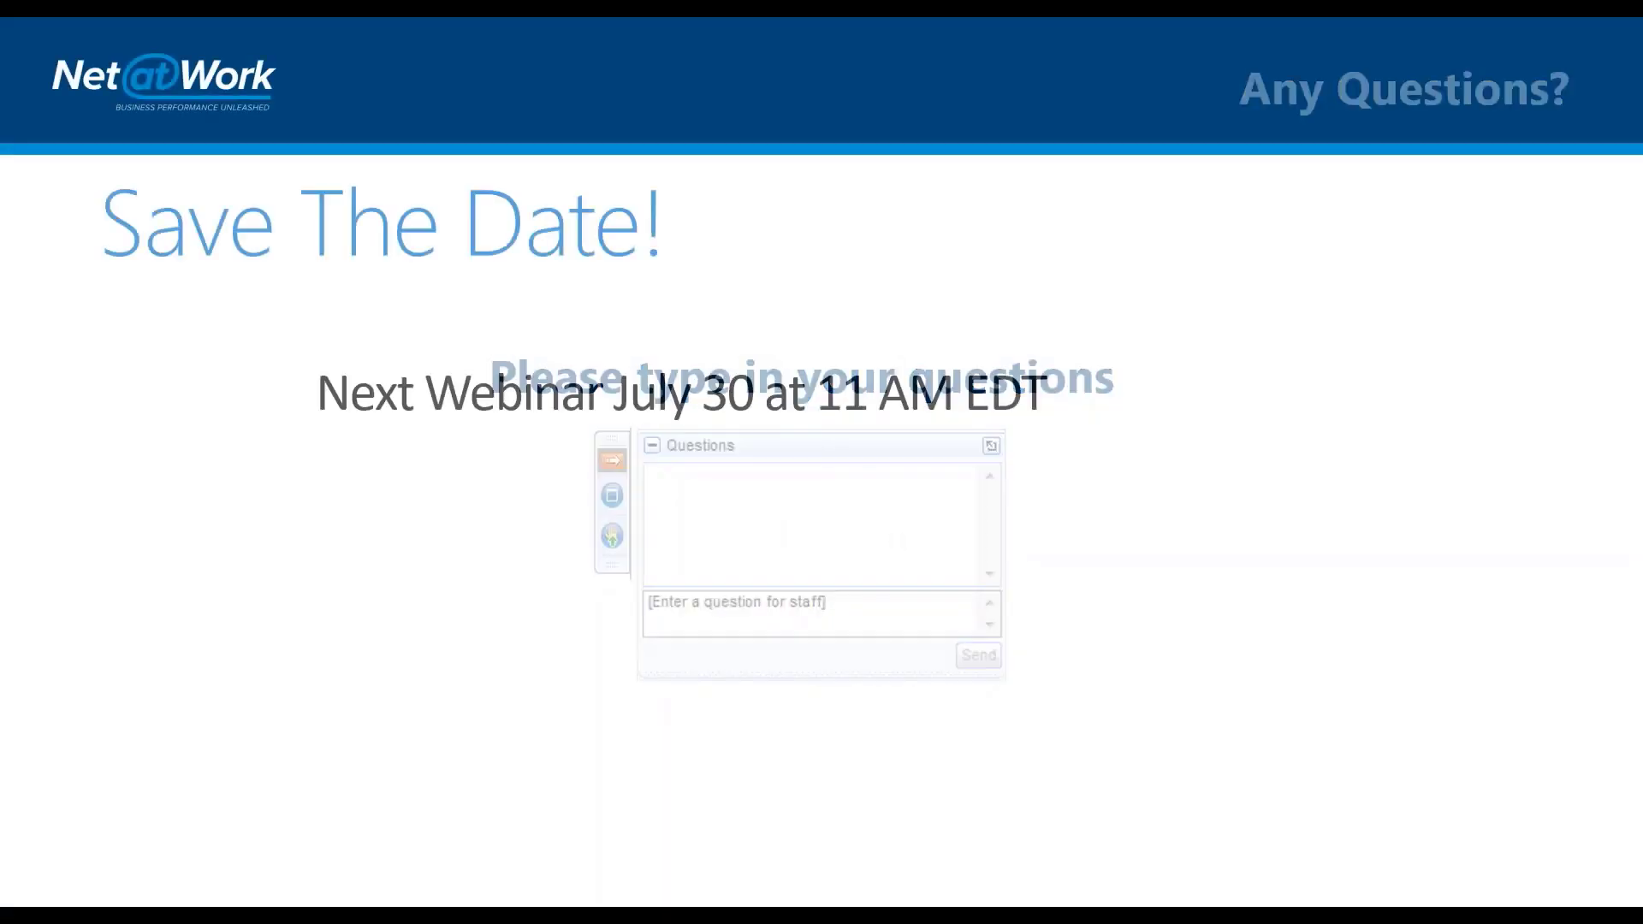